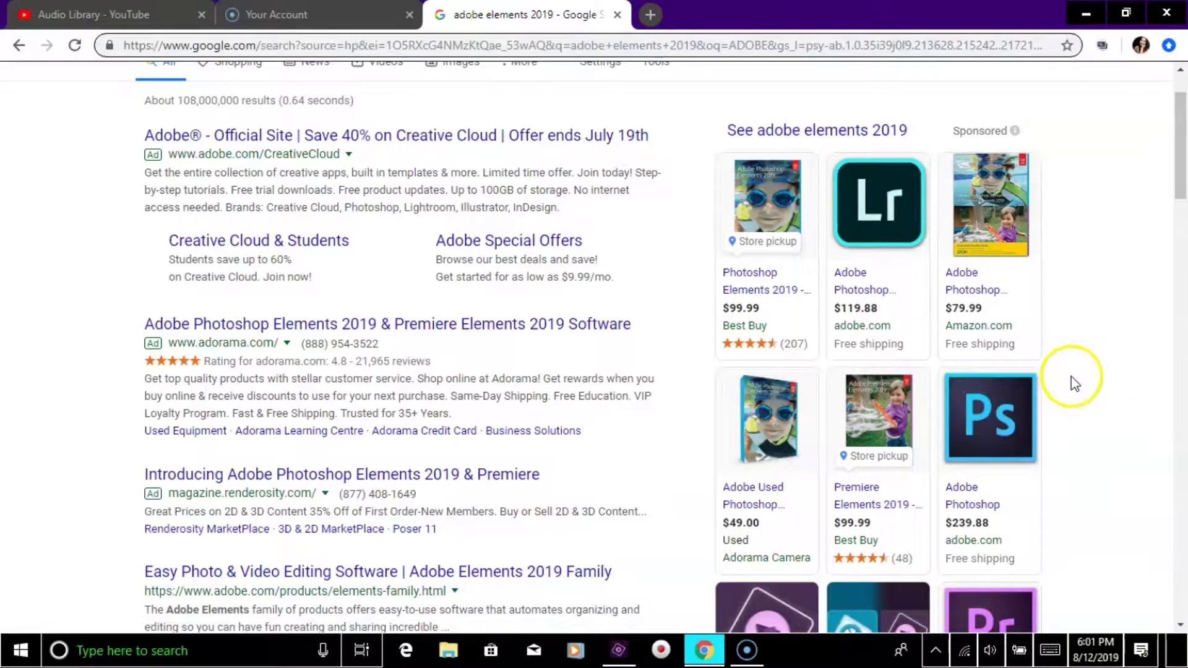
- Look over the web results for "adobe elements 2019" and show the shopping results for the same search
mouse_move(967, 297)
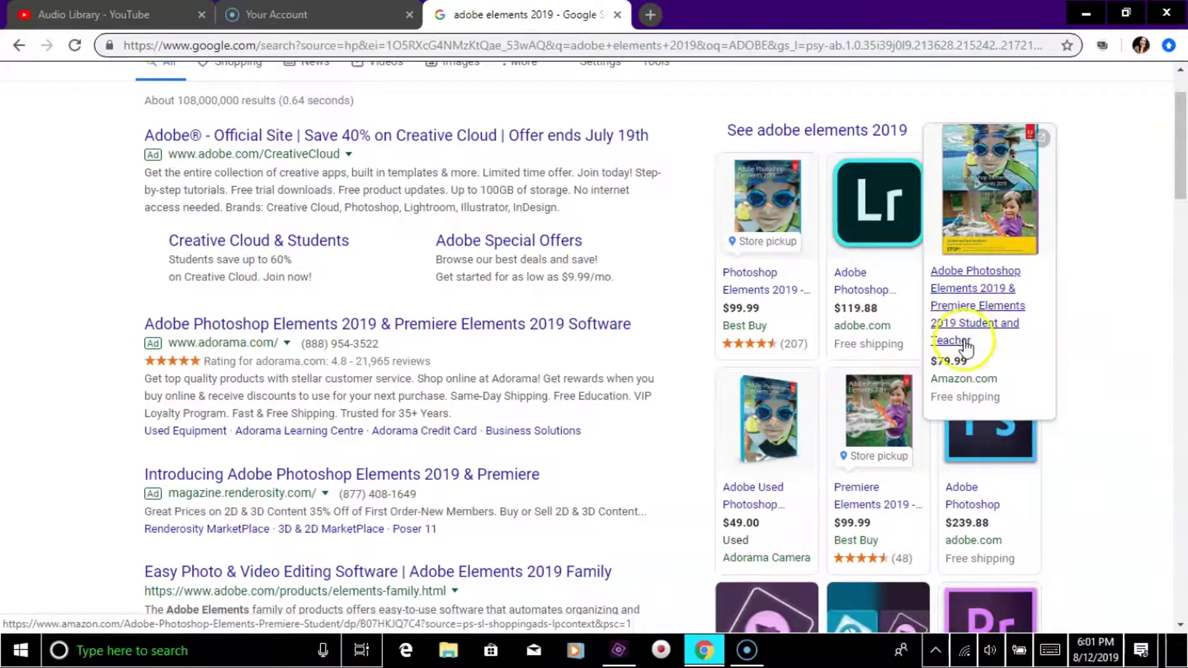
scroll(1160, 415, down, 3)
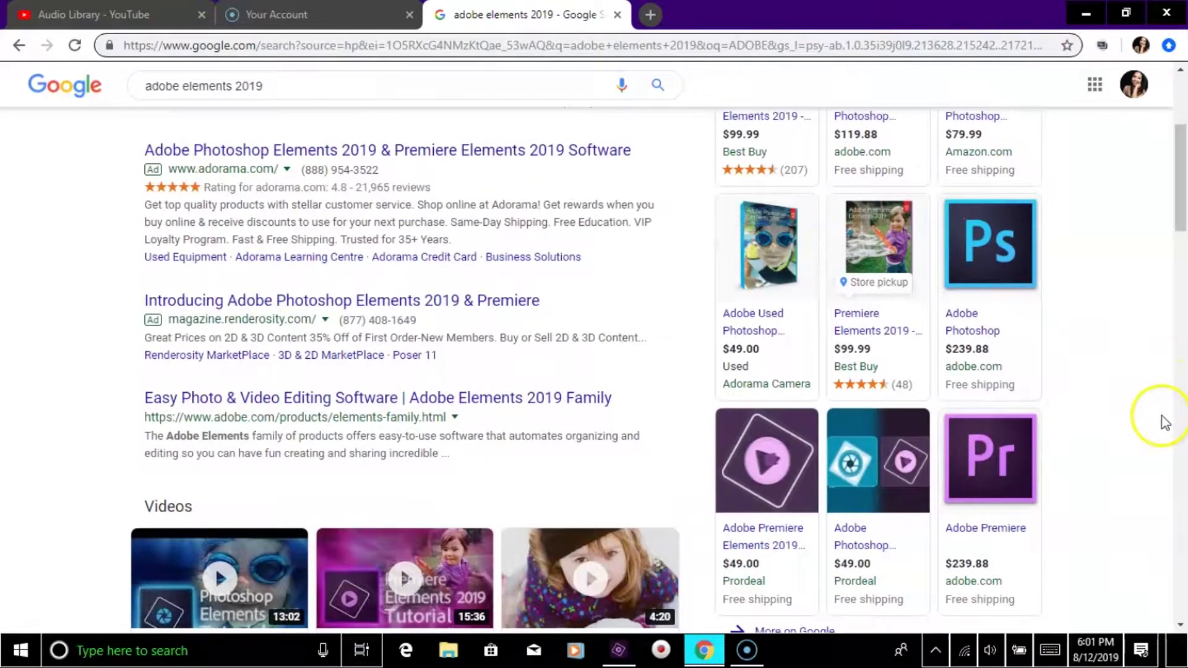
scroll(519, 308, up, 5)
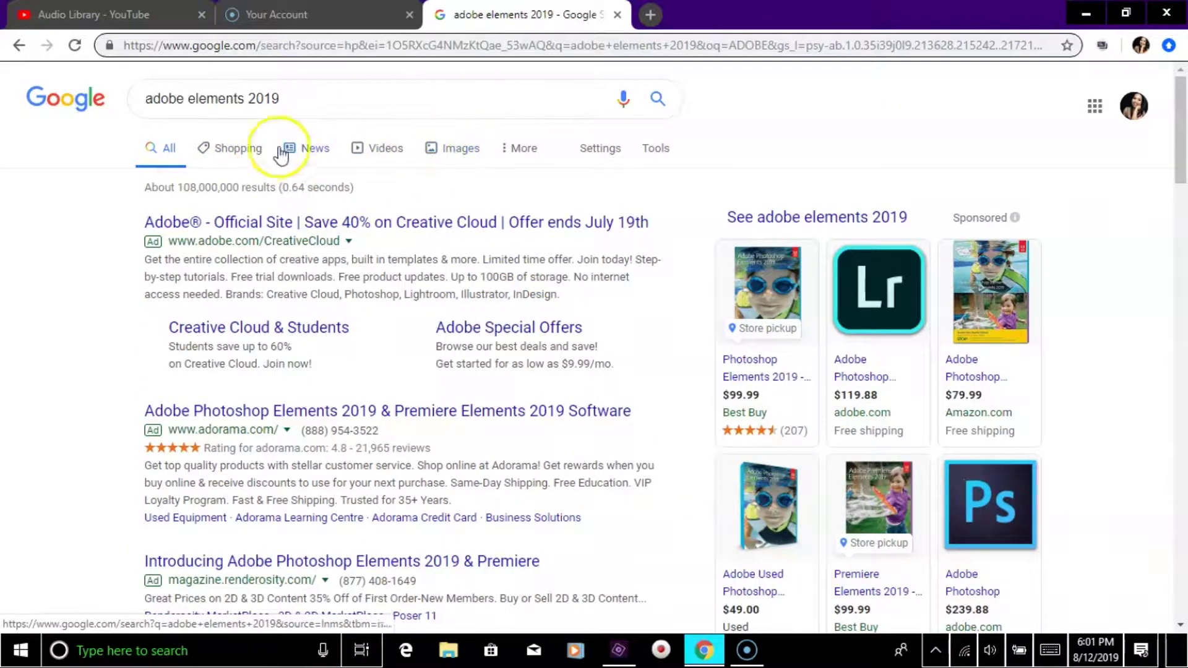
click(238, 148)
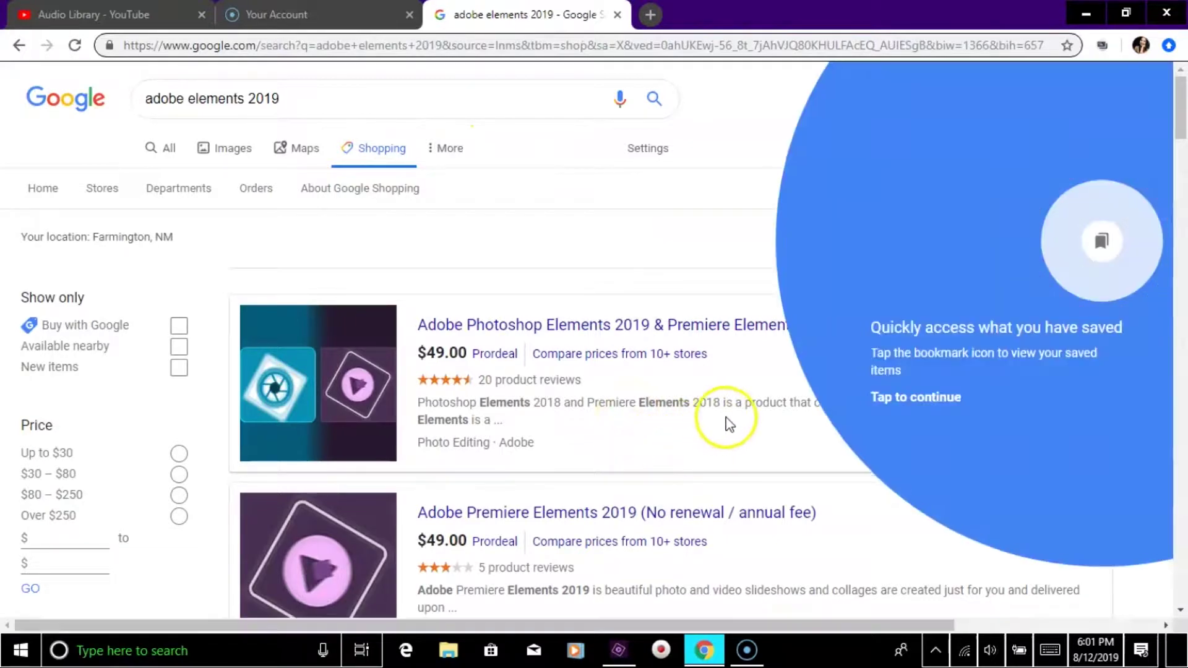
- Examine the shopping offers for Photoshop Elements 2019 and Premiere Elements 2019, comparing prices, sellers and editions
scroll(670, 519, down, 2)
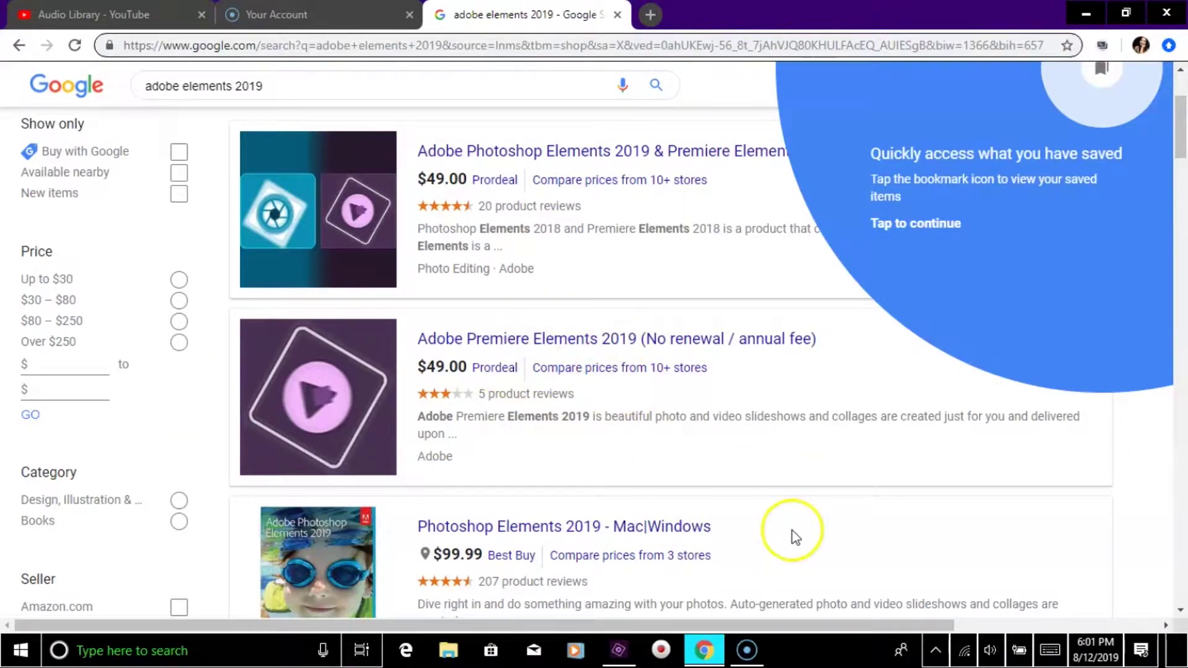
scroll(764, 525, down, 2)
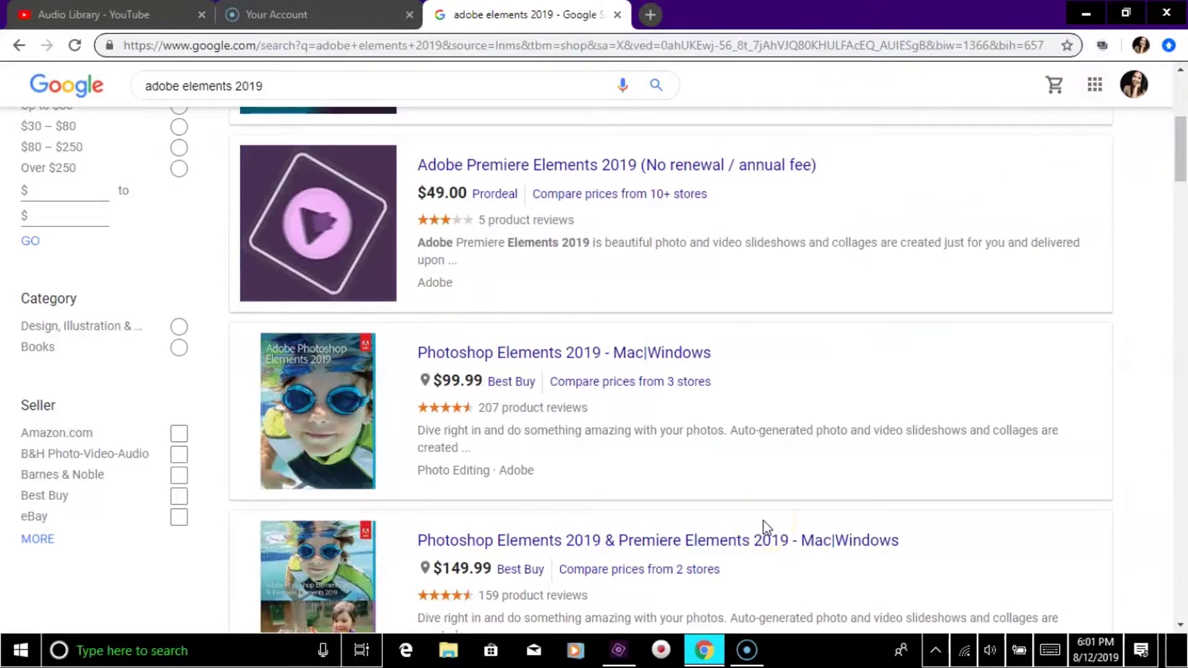
scroll(766, 527, down, 1)
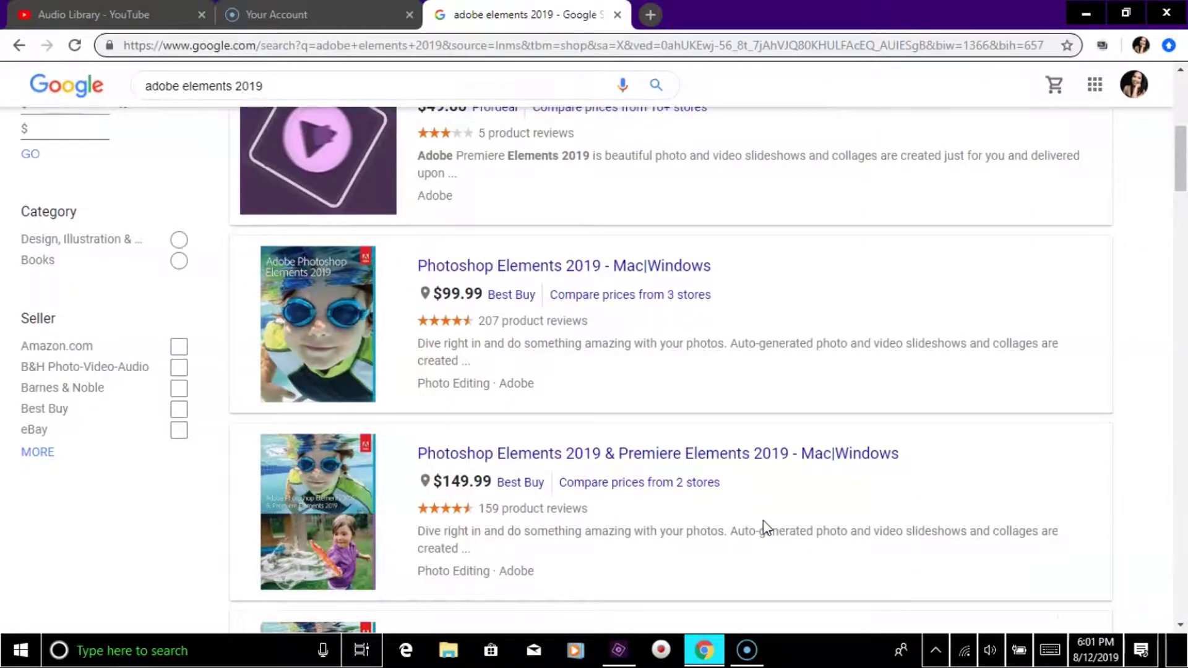
scroll(765, 527, down, 1)
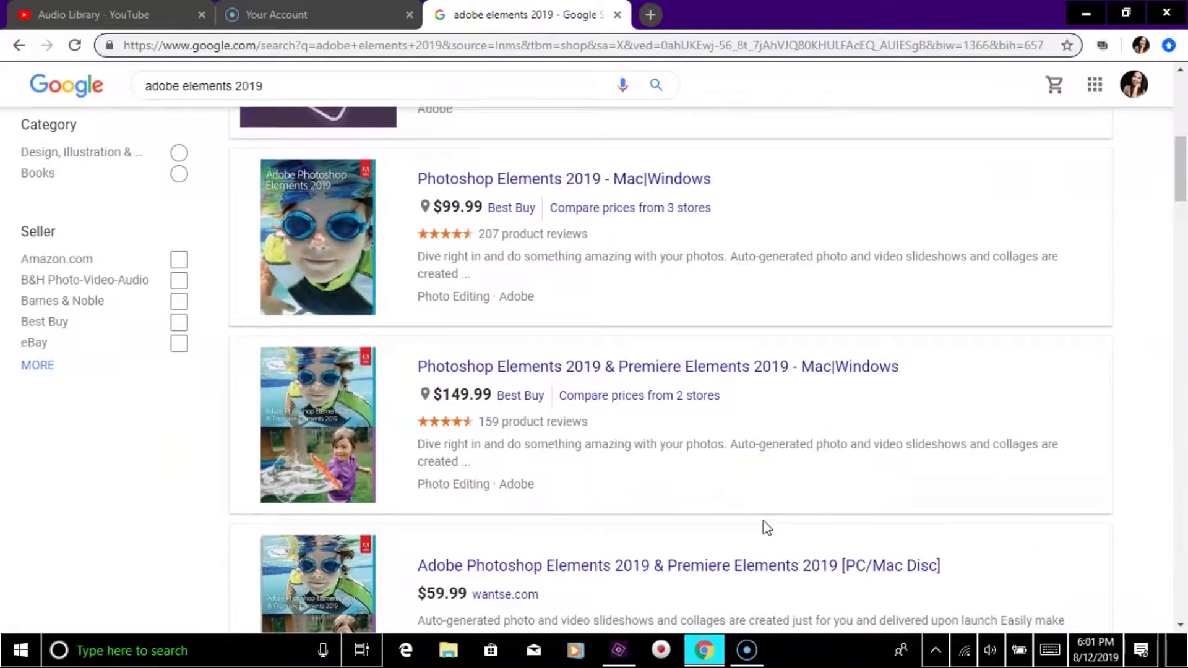
scroll(764, 527, down, 1)
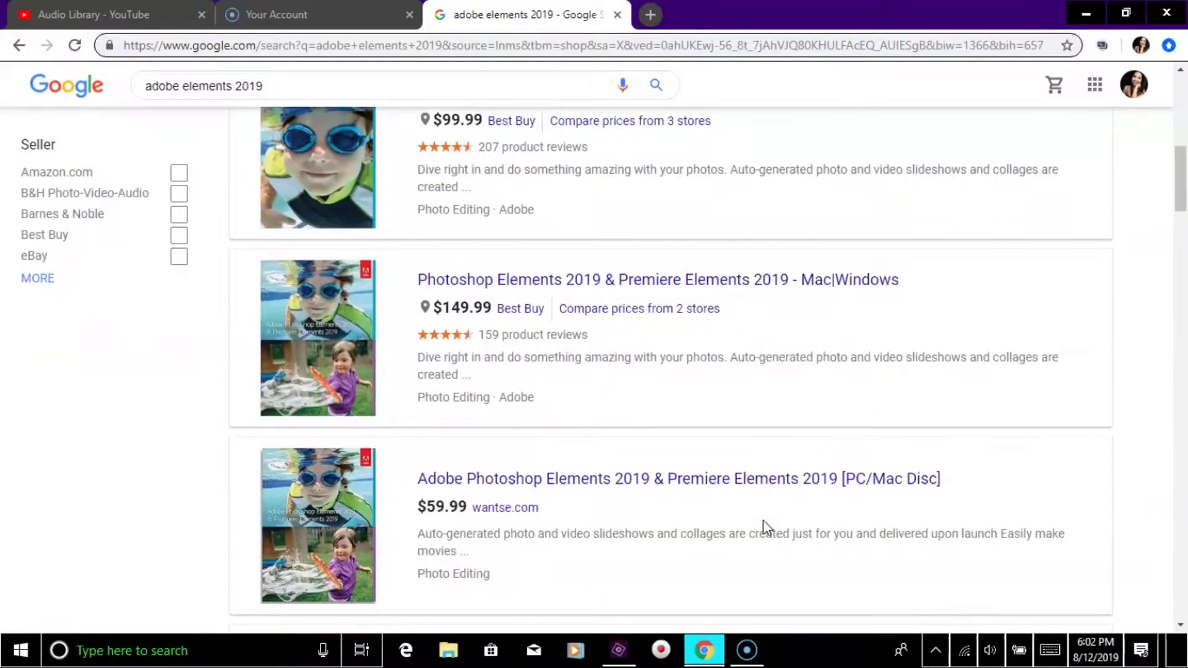
scroll(763, 521, down, 1)
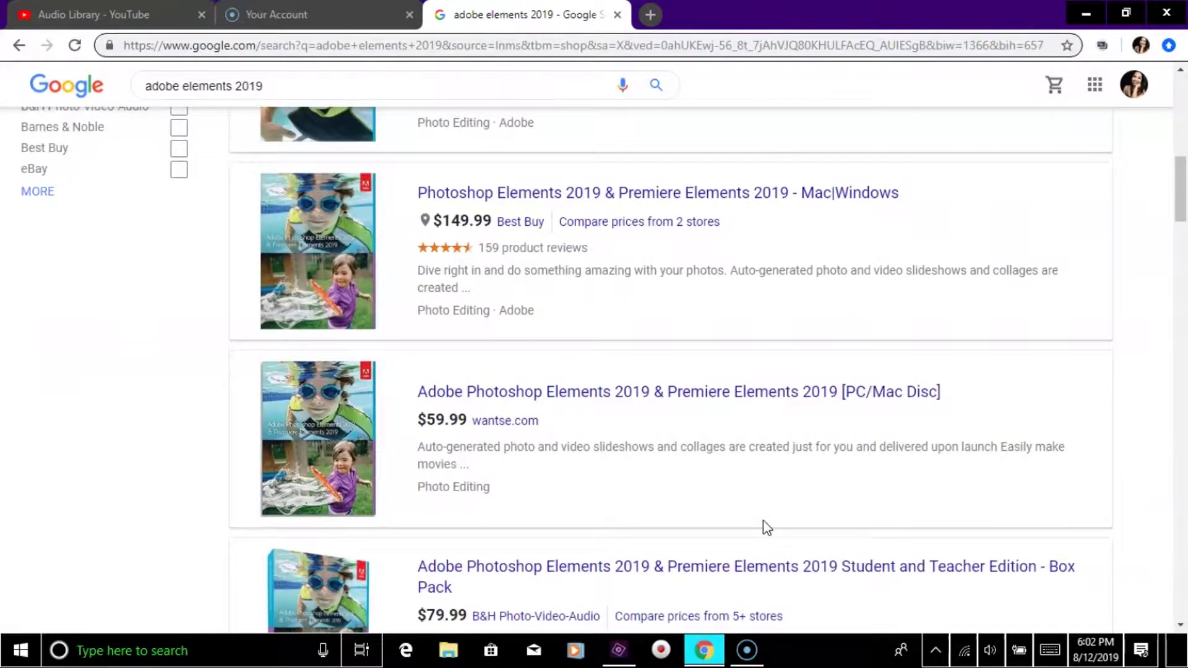
scroll(764, 522, down, 1)
scroll(763, 521, down, 1)
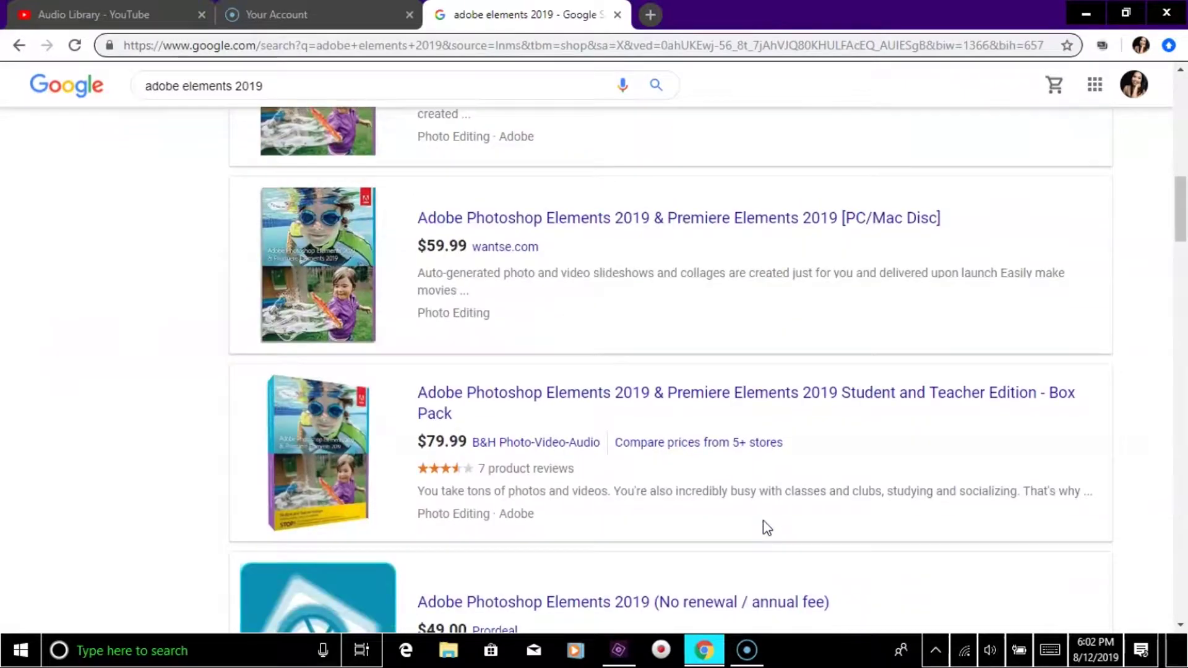
scroll(763, 521, down, 1)
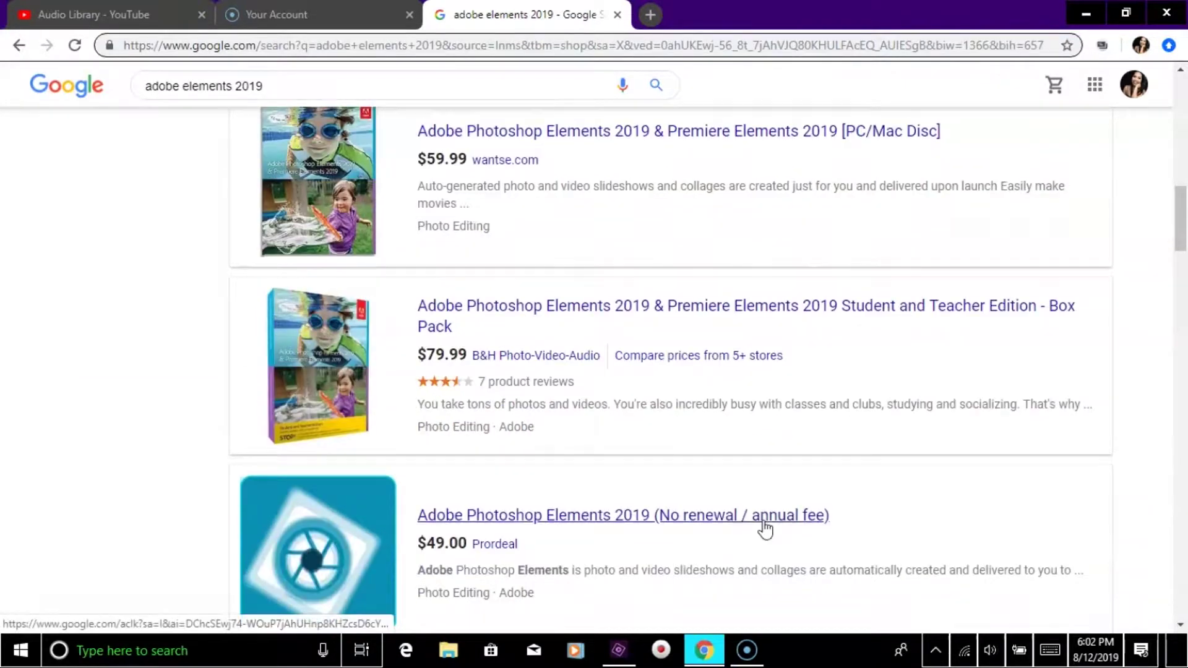
click(651, 503)
scroll(652, 503, up, 3)
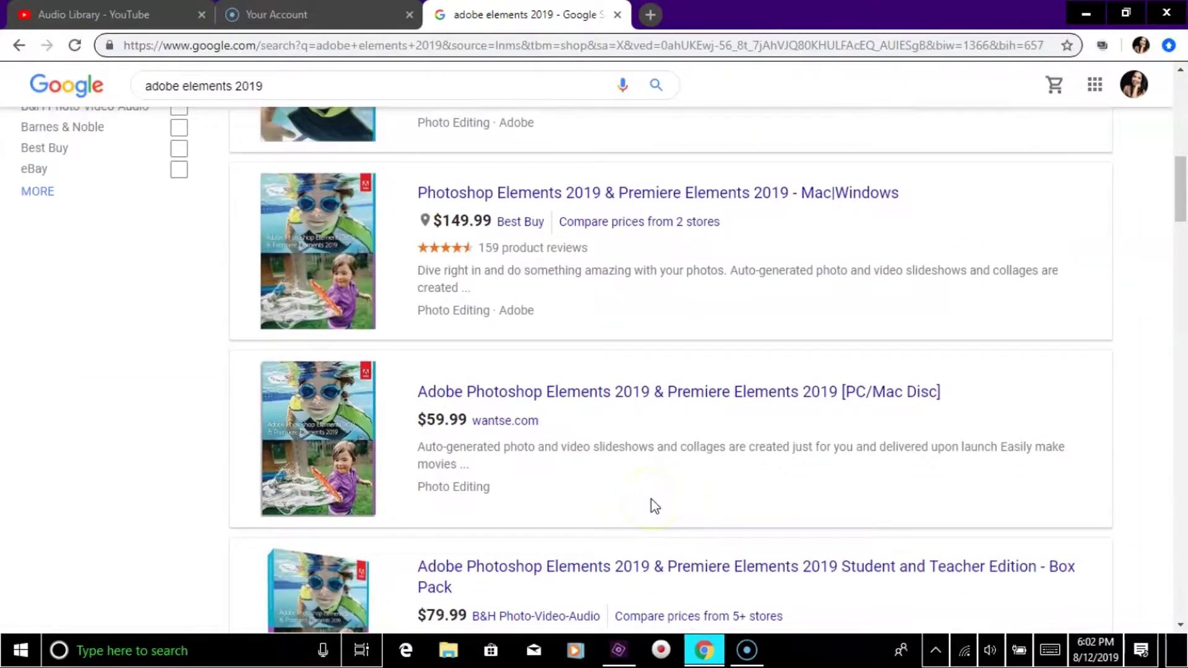
scroll(654, 506, up, 6)
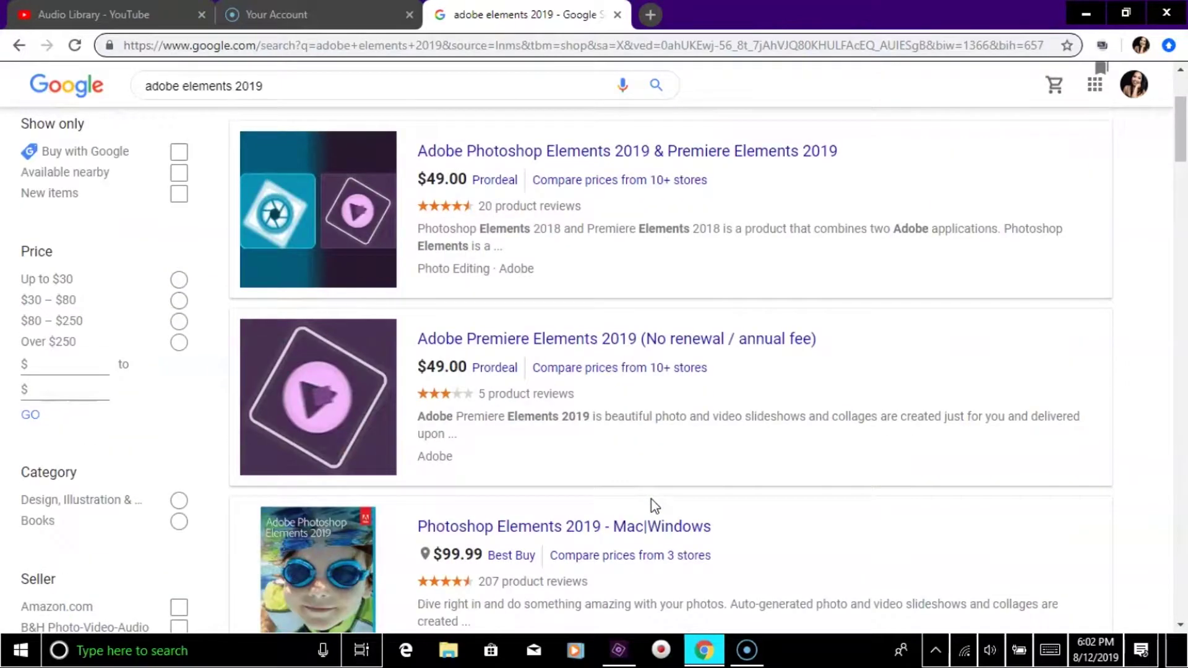
scroll(655, 506, up, 2)
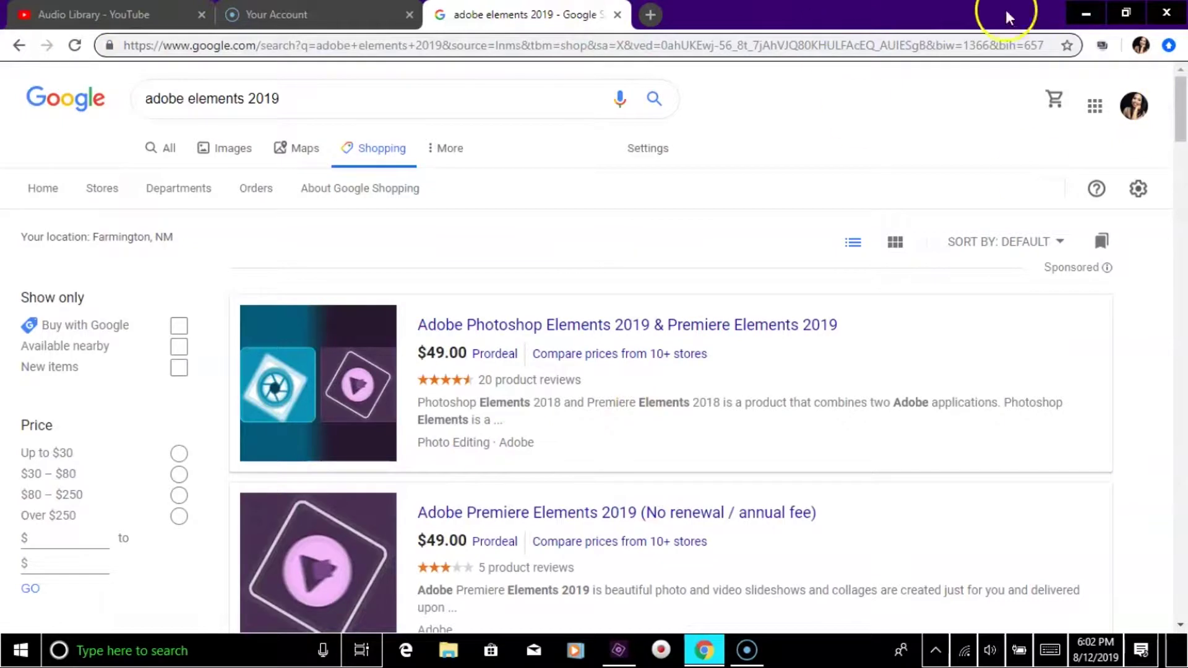
- Minimize the browser, switch to Adobe Premiere Elements, and return the playhead to the start of the empty timeline
click(1085, 14)
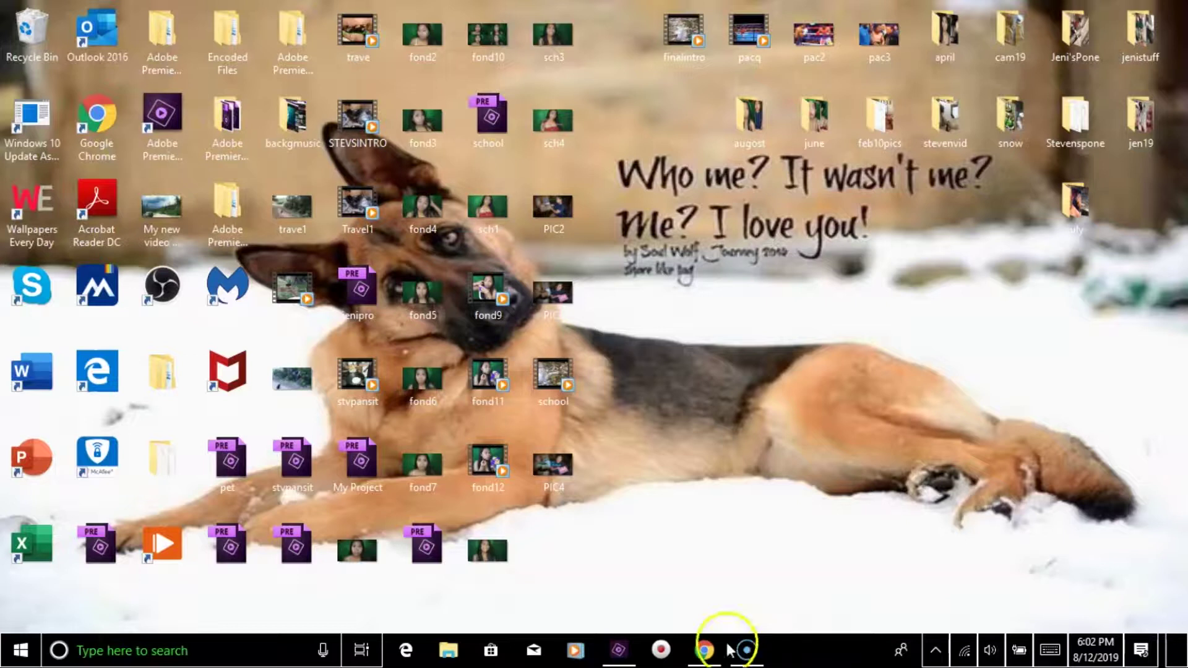
click(618, 649)
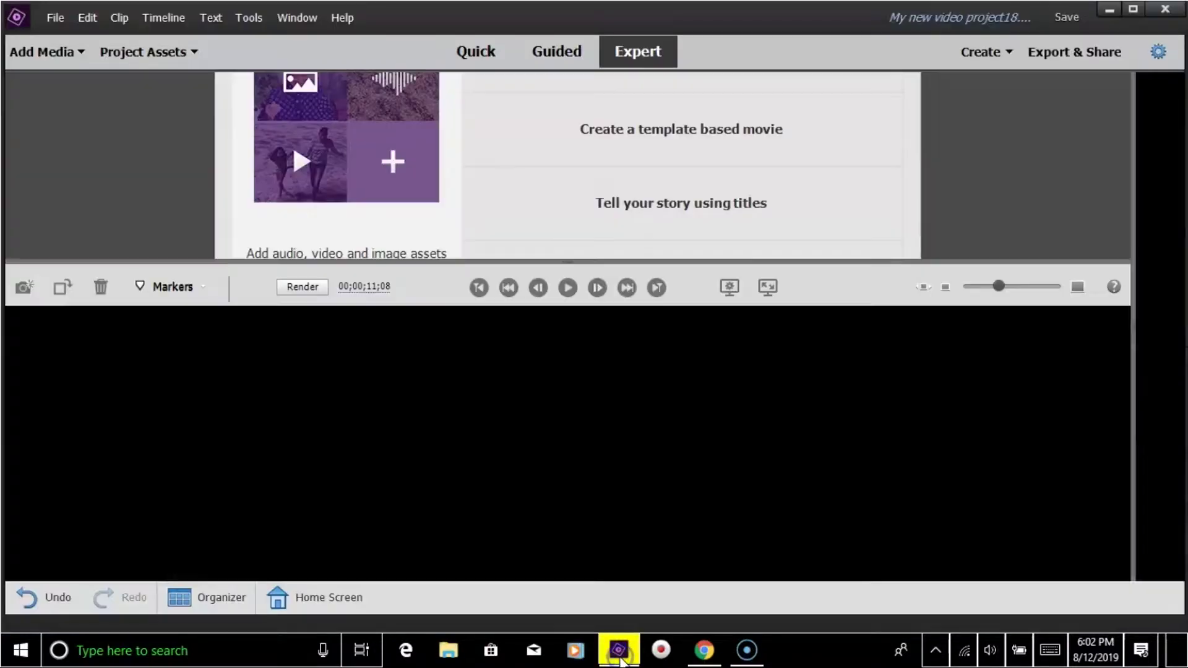
drag(270, 334, 87, 331)
drag(998, 286, 952, 291)
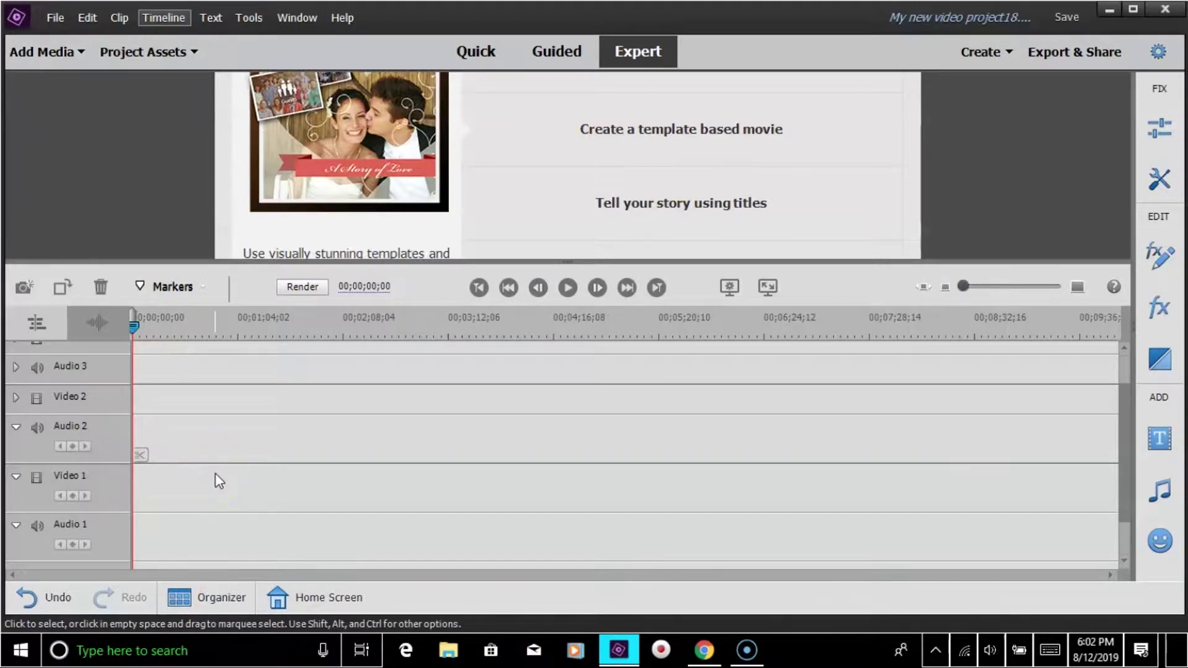
- Start adding media from files and folders on the computer and open the augost folder on the Desktop
click(44, 51)
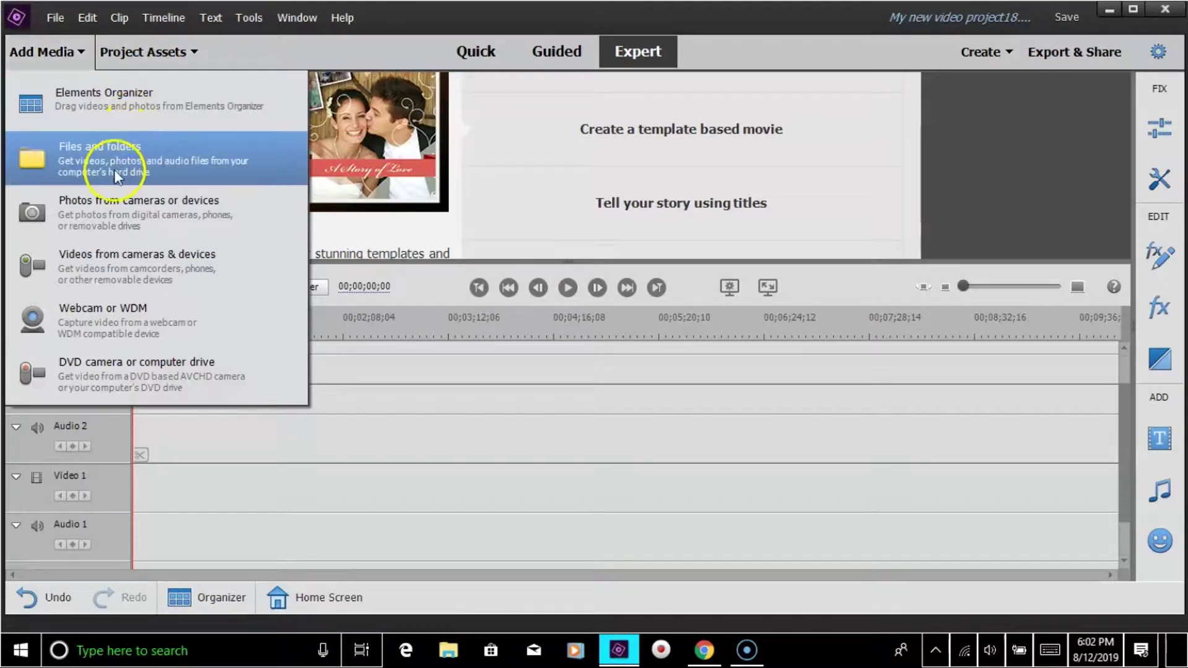
click(47, 51)
click(50, 49)
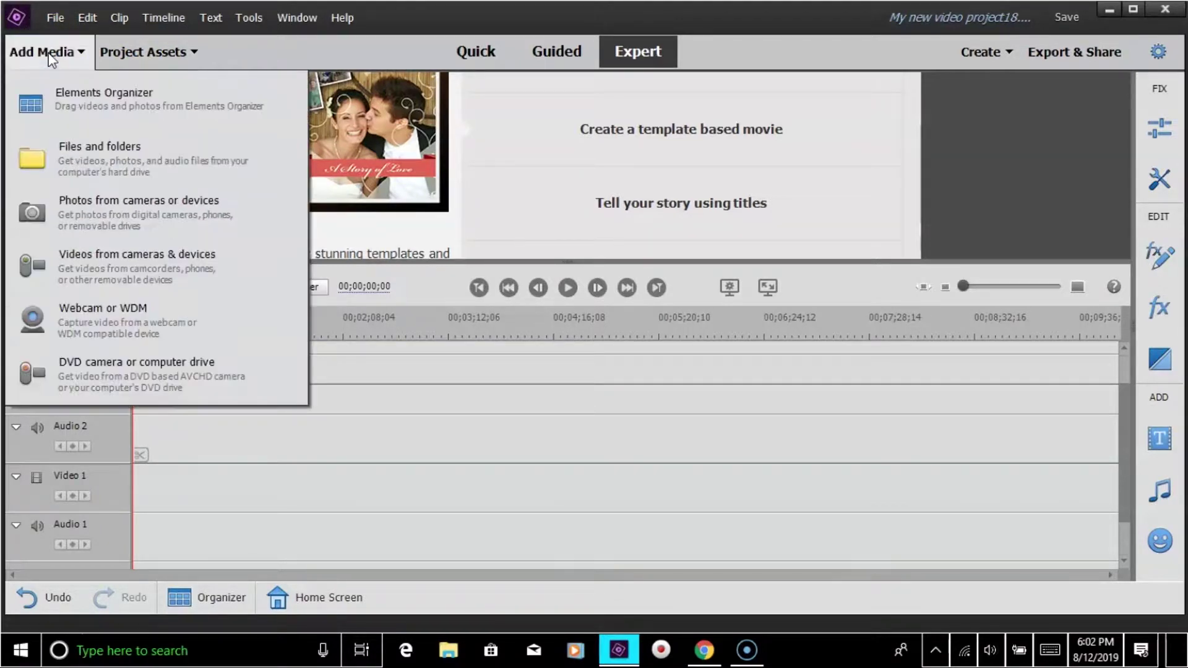
click(88, 166)
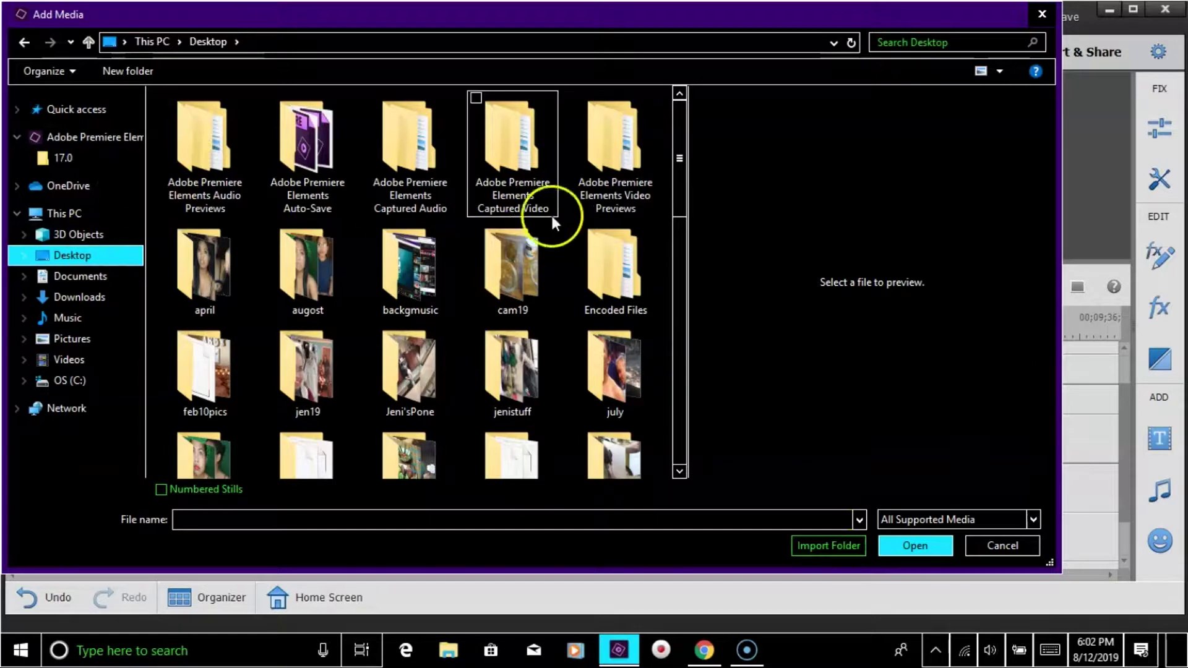
double_click(285, 273)
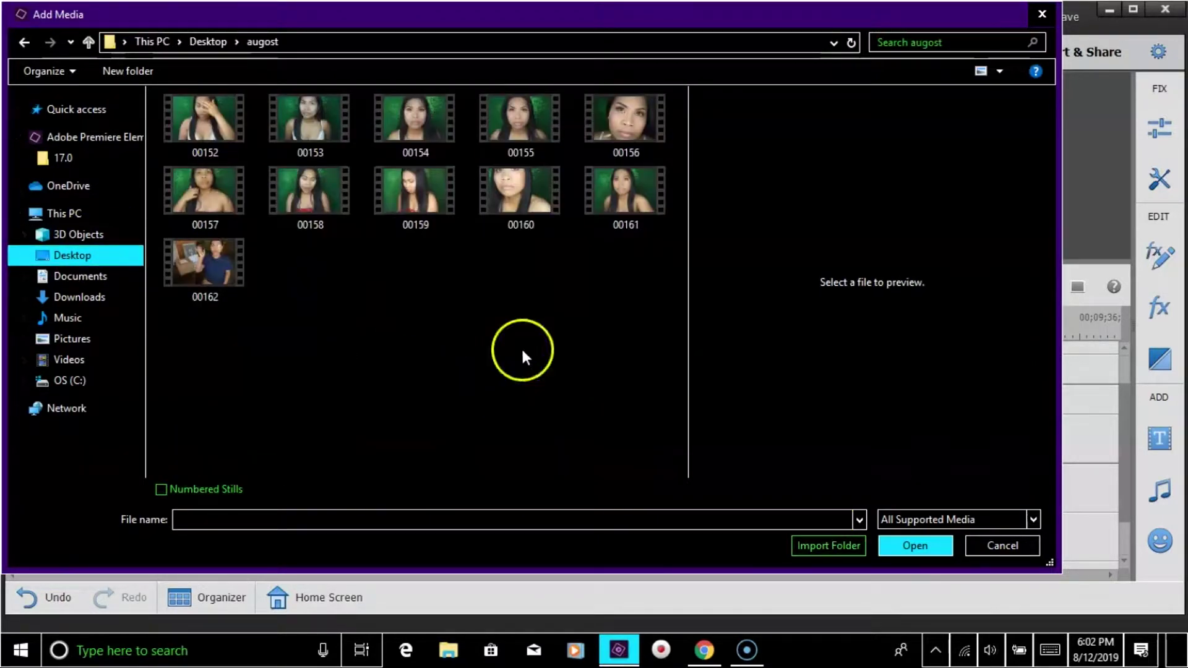
click(206, 266)
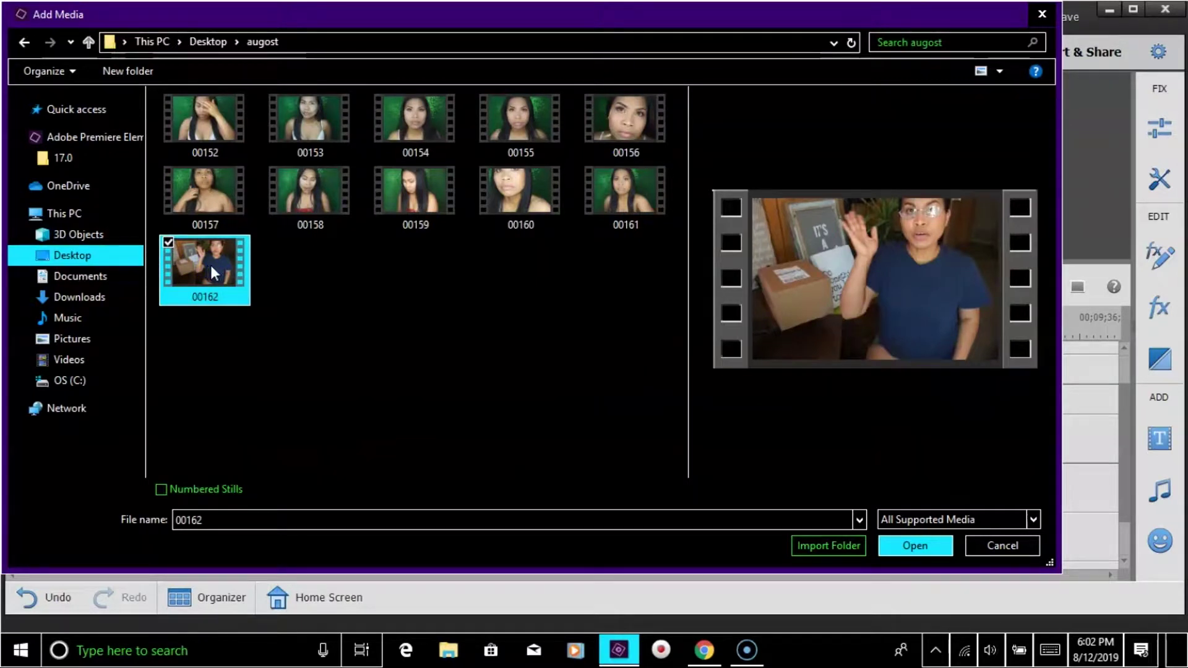
click(347, 358)
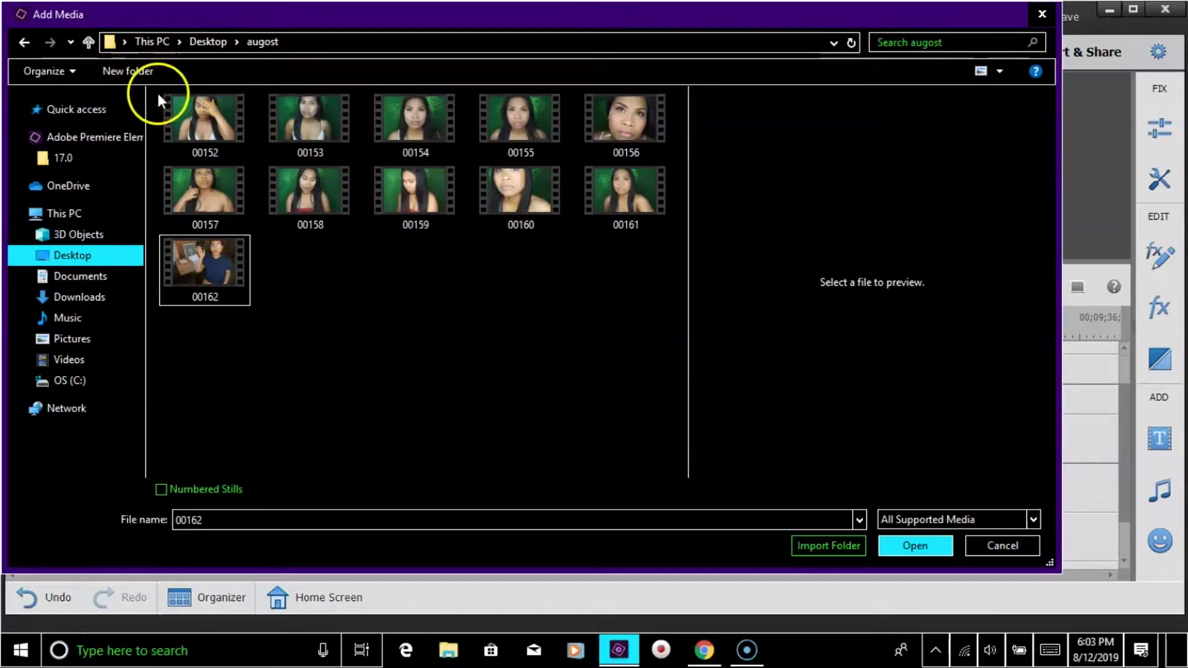
drag(151, 87, 658, 217)
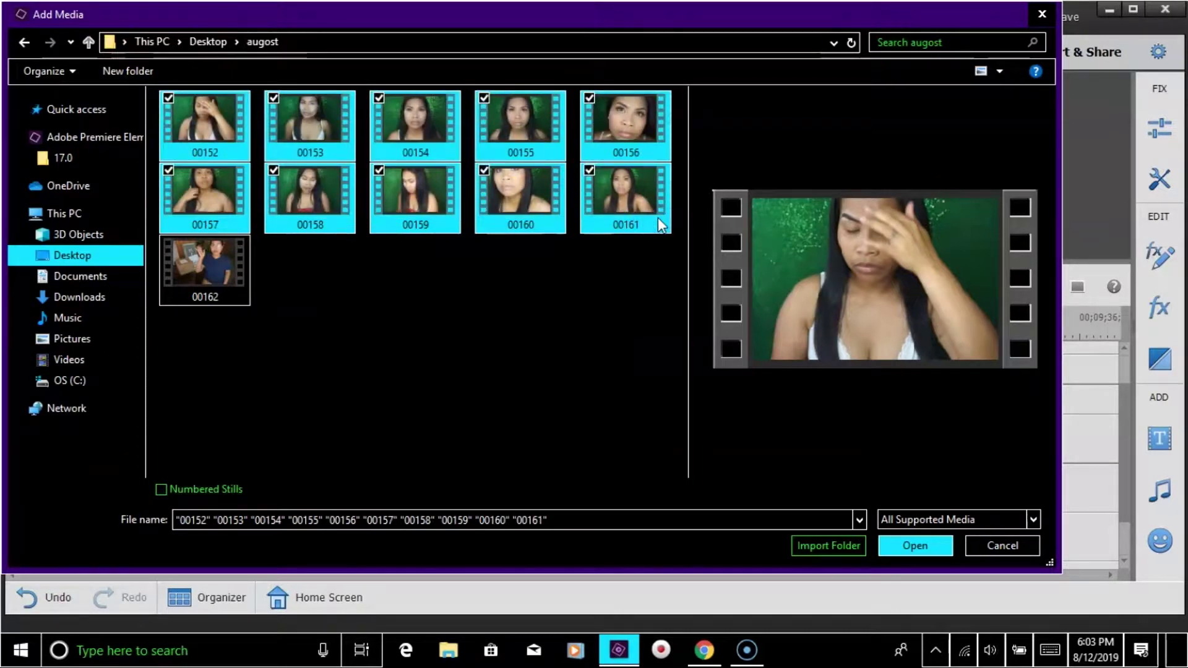
click(532, 359)
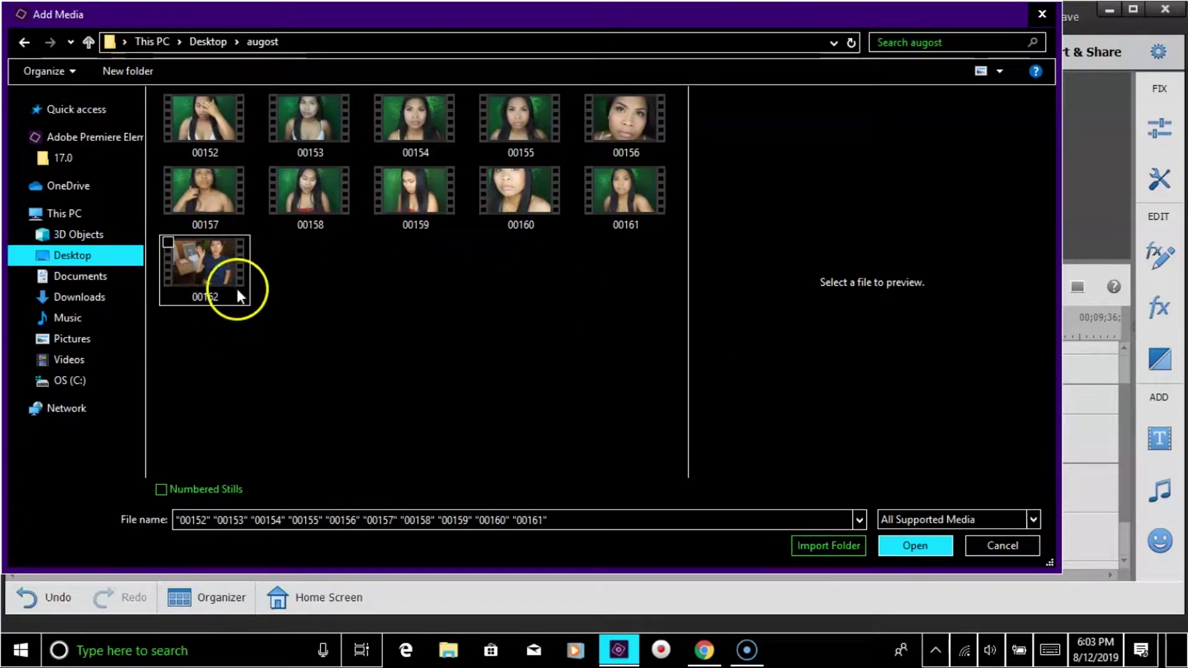
- Import the video 00162 and place it at the start of the Video 2 track, then hide the project assets
click(209, 270)
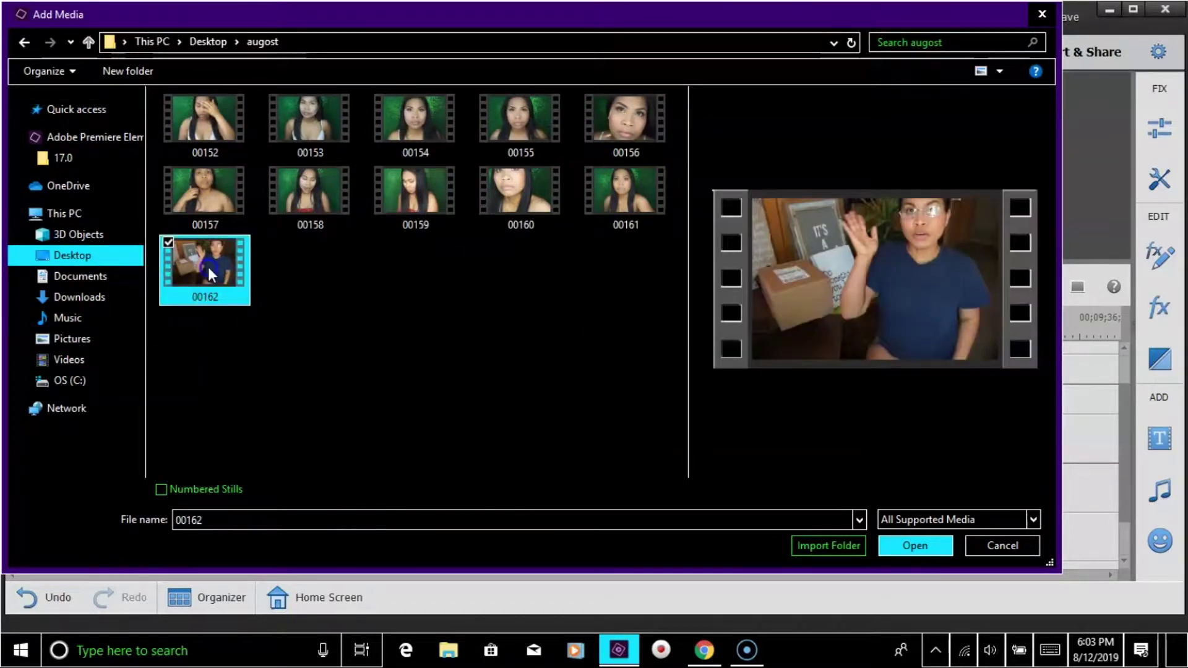
click(906, 549)
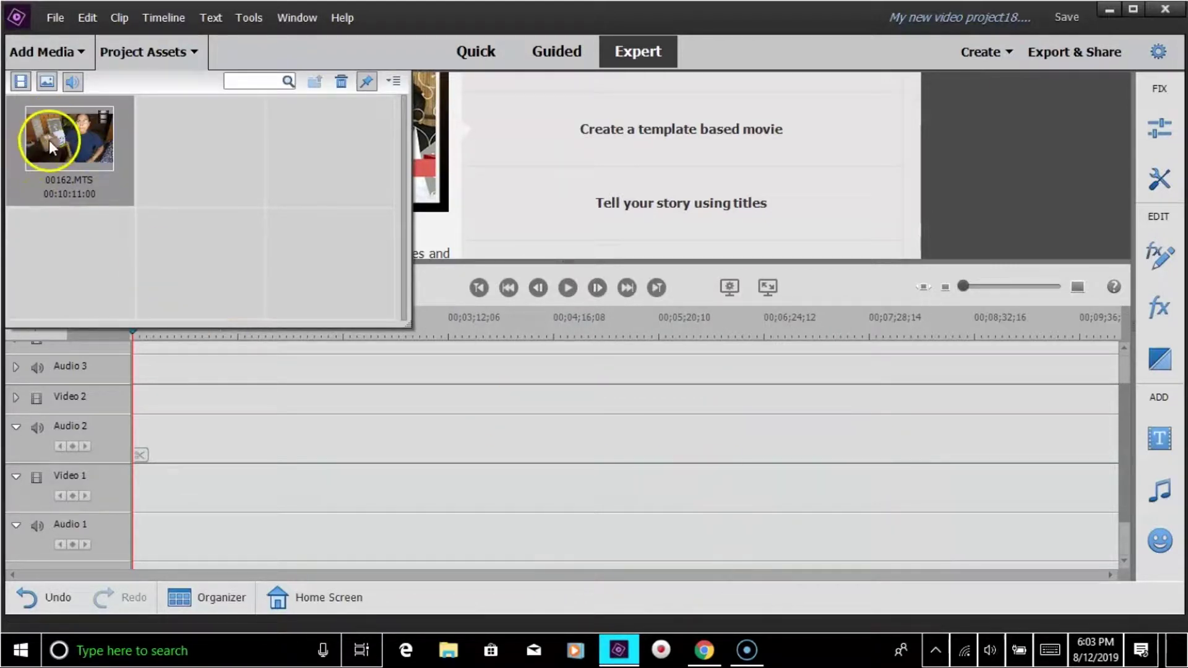
drag(36, 139, 136, 405)
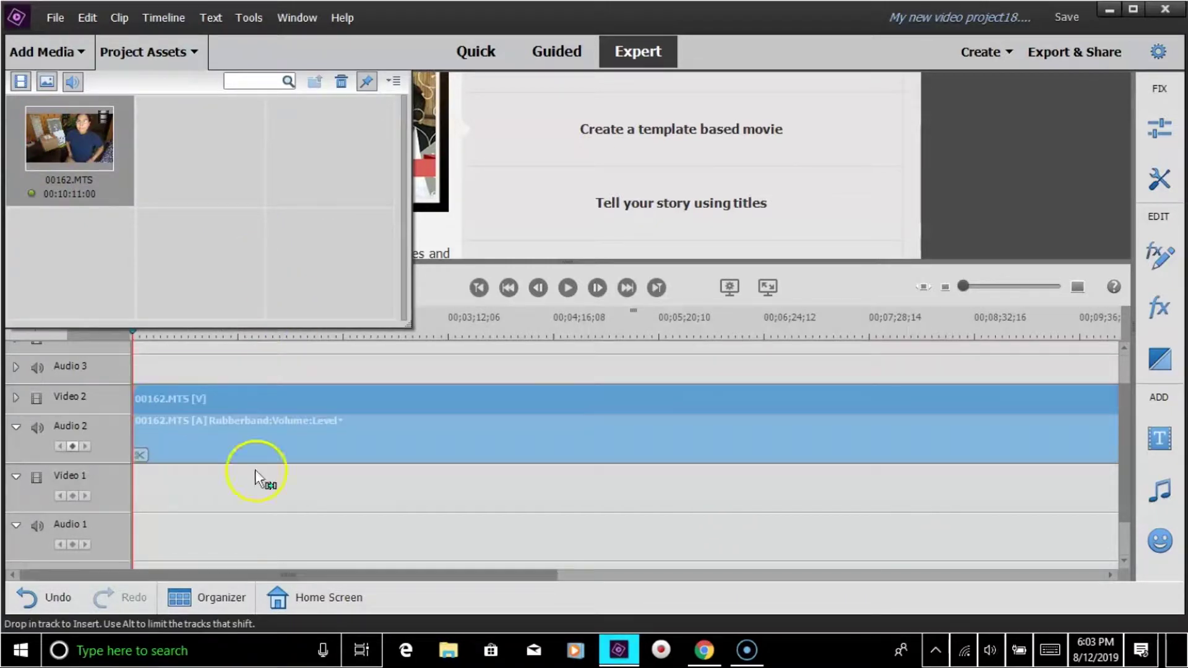
click(187, 52)
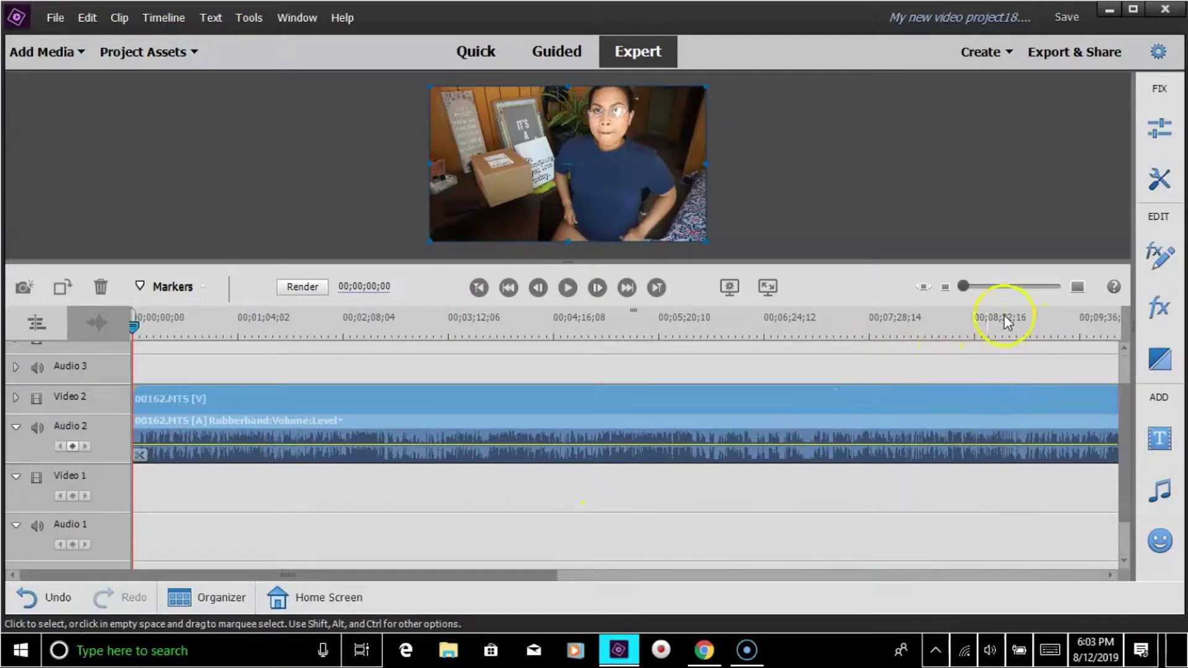
- Play the 00162 clip from its beginning and pause at about 8 seconds, with the timeline enlarged
click(966, 282)
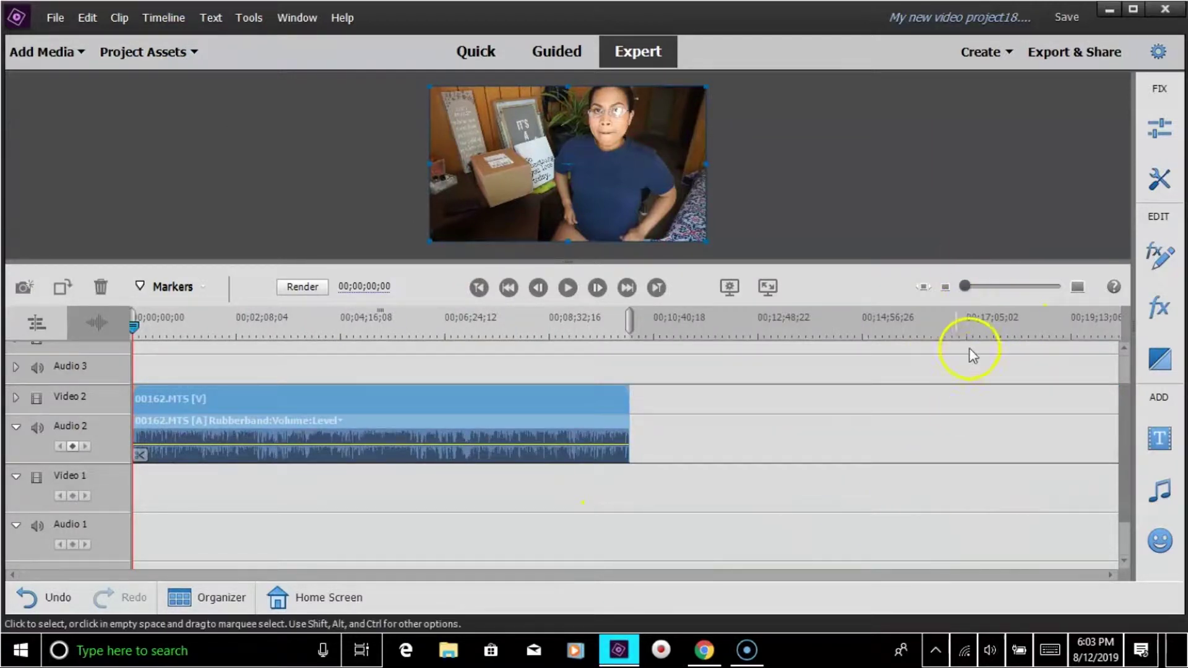
click(567, 287)
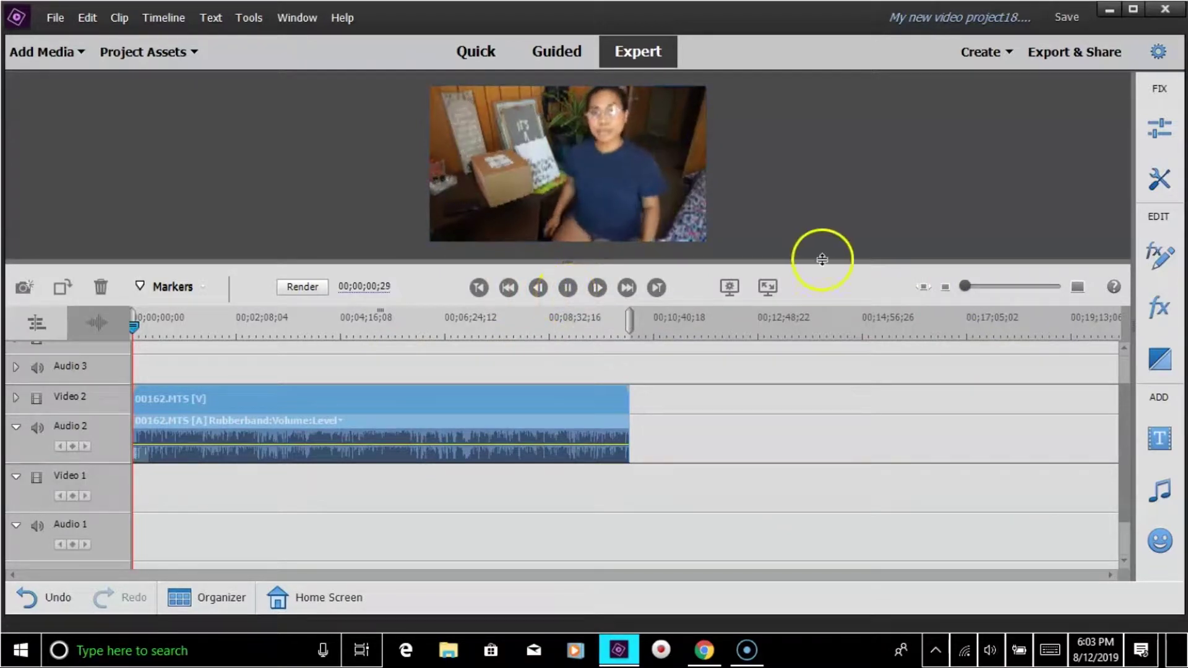
drag(970, 299, 989, 289)
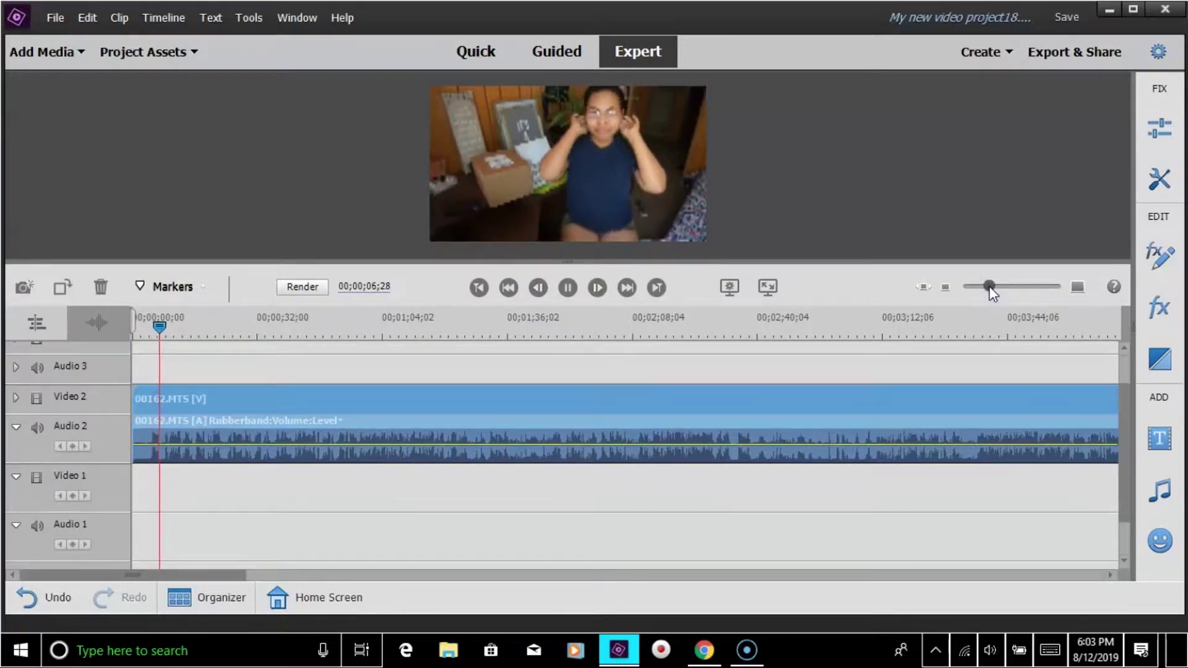
click(565, 291)
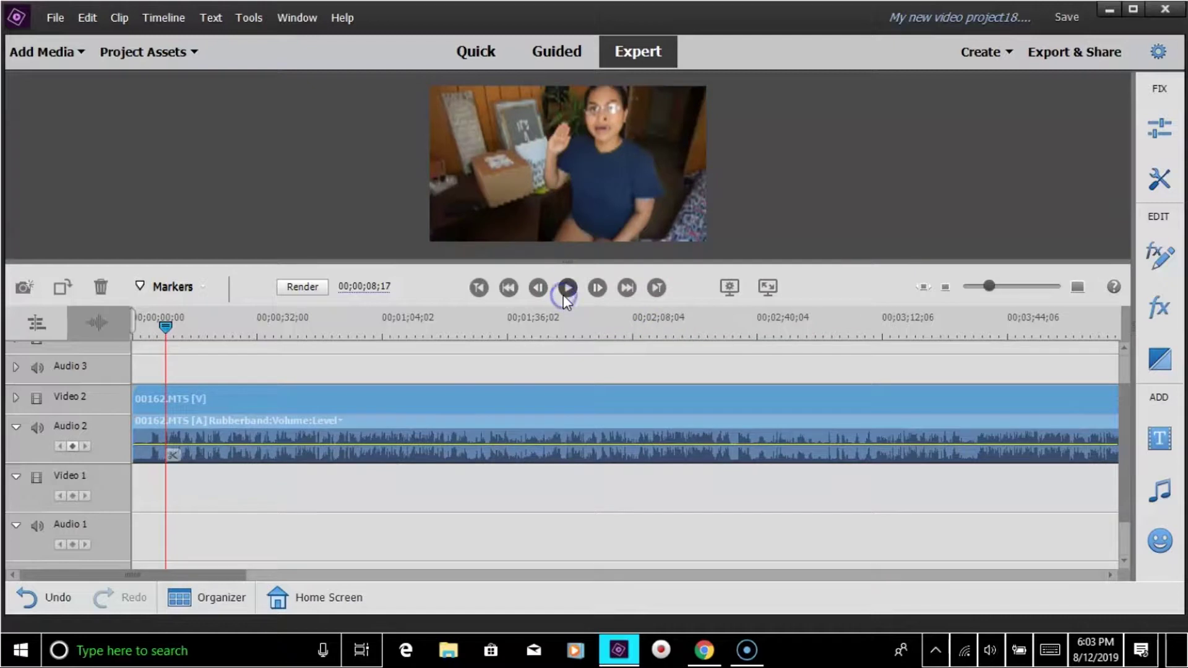
click(564, 293)
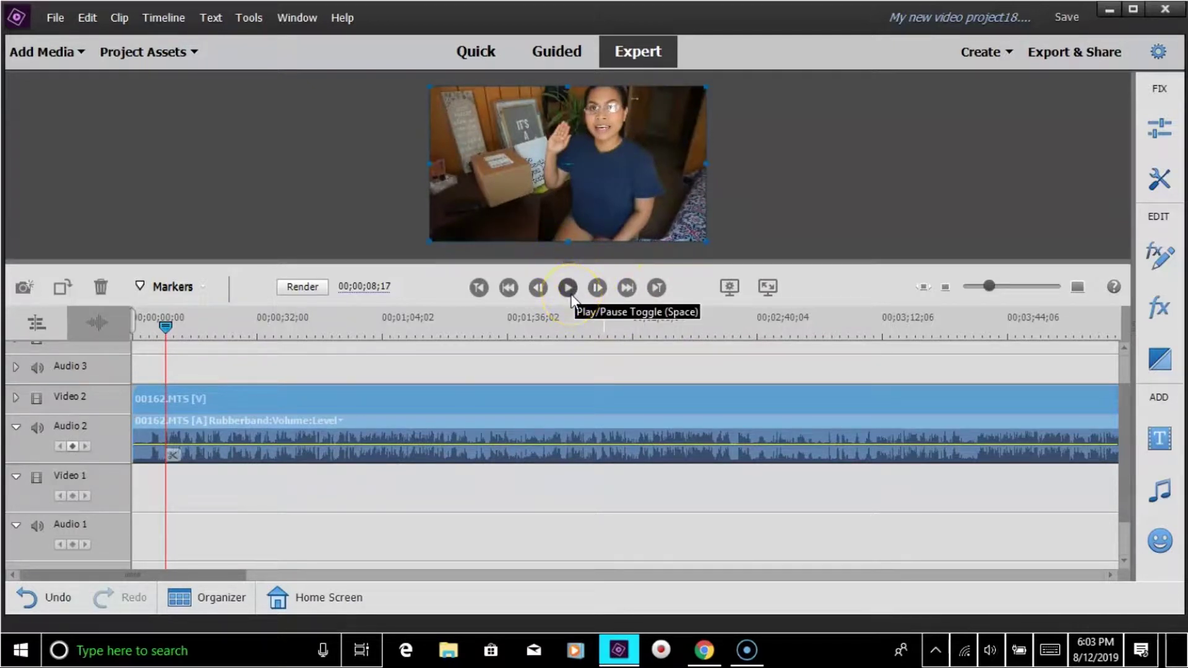
- Move the playhead to 00;00;07;17 and split the 00162 clip there
click(167, 334)
drag(167, 335, 163, 339)
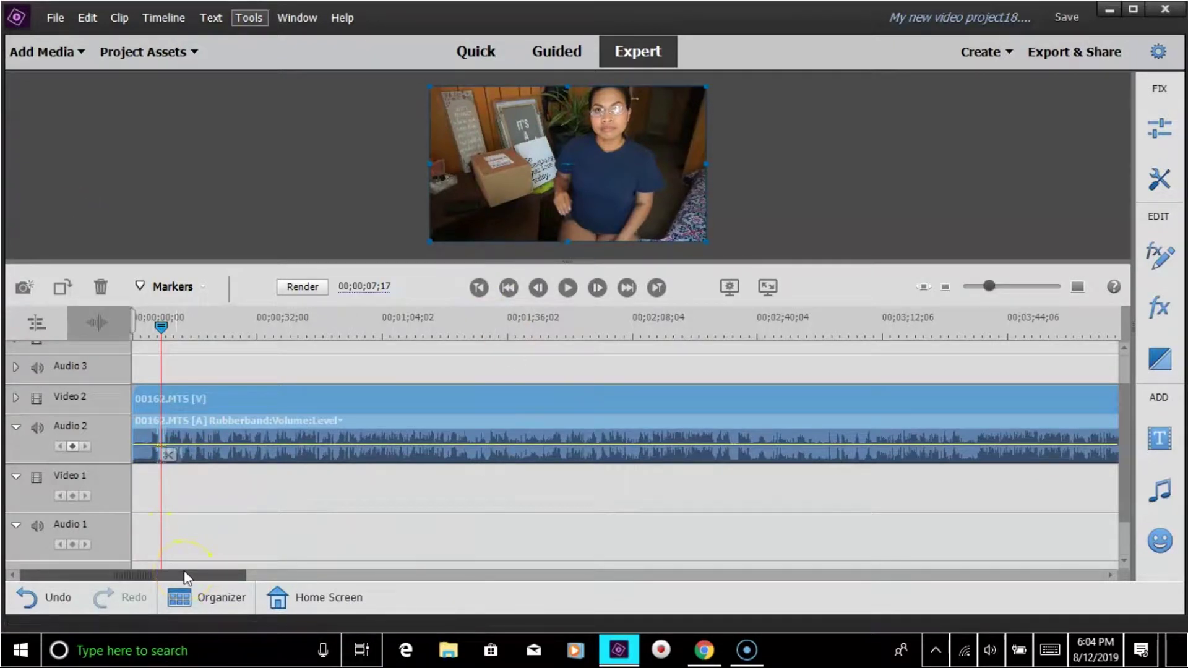
click(188, 495)
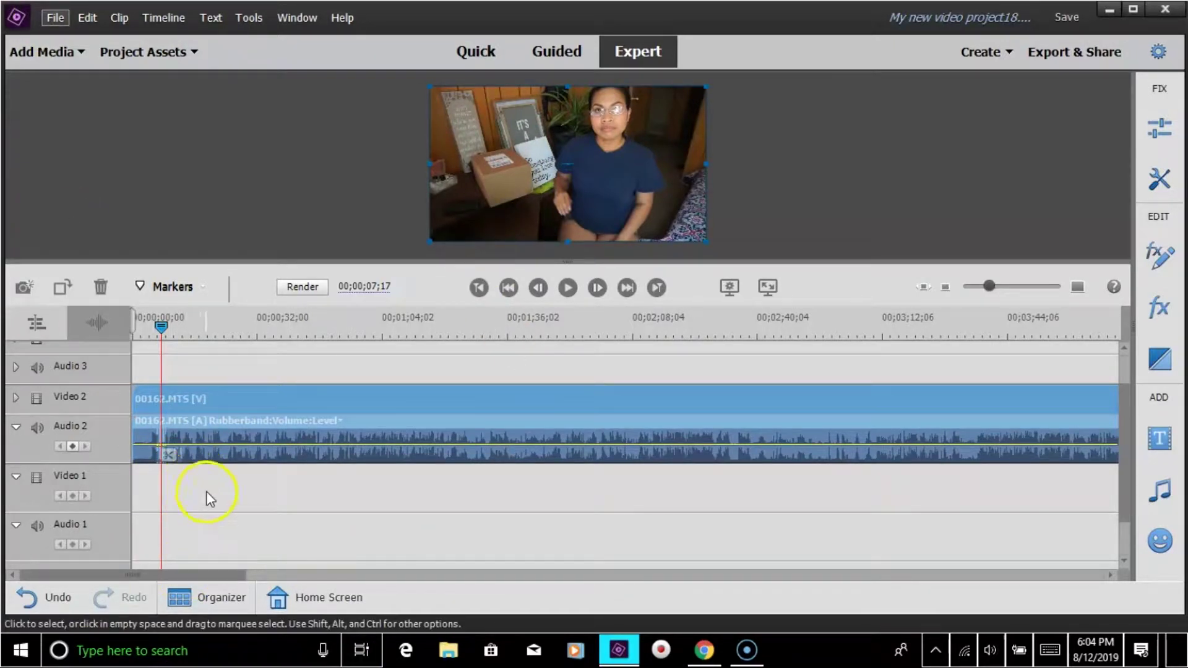
click(168, 458)
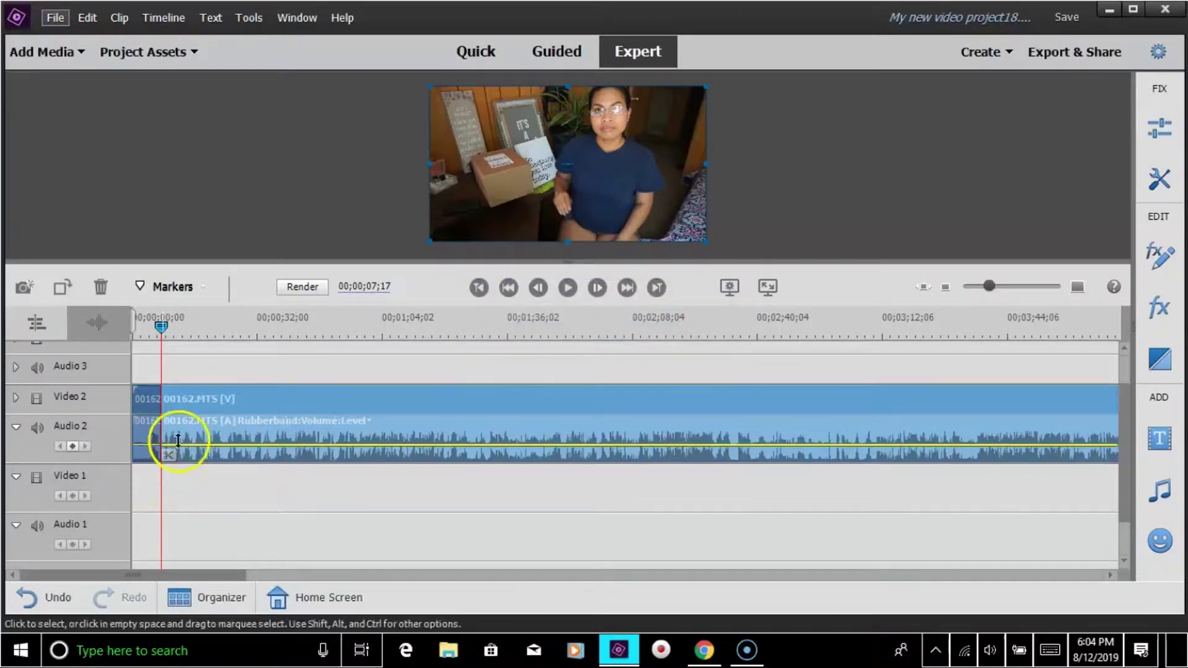
- Delete the opening segment before the cut and close the gap it leaves at the start of the timeline
right_click(145, 438)
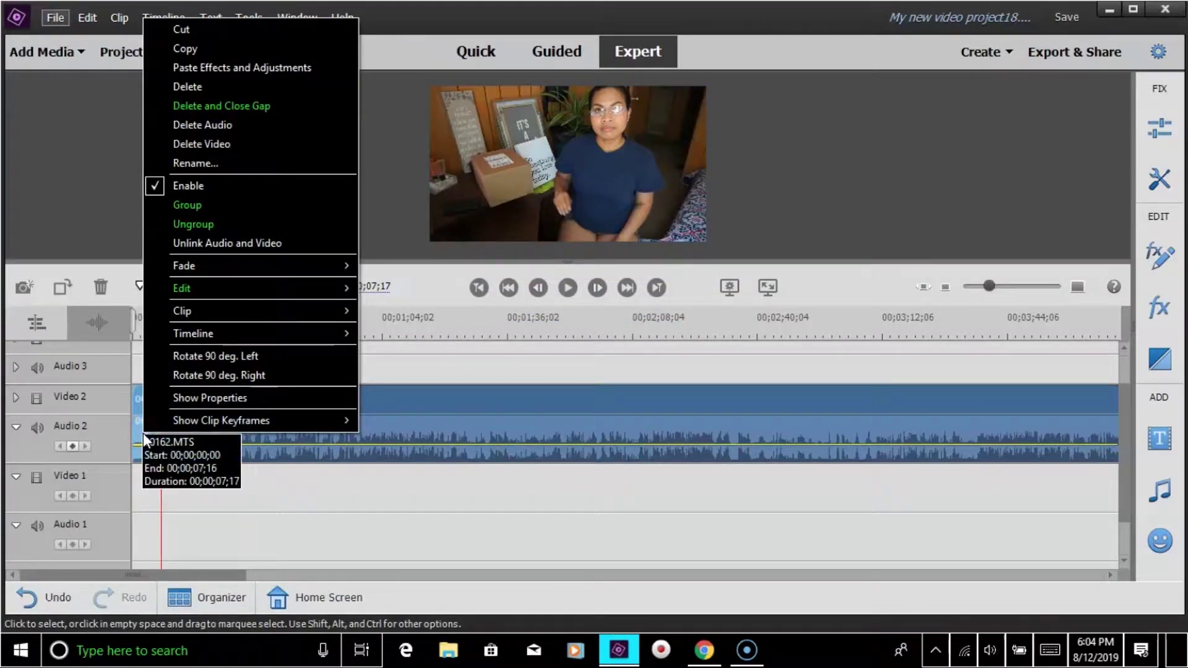
click(236, 93)
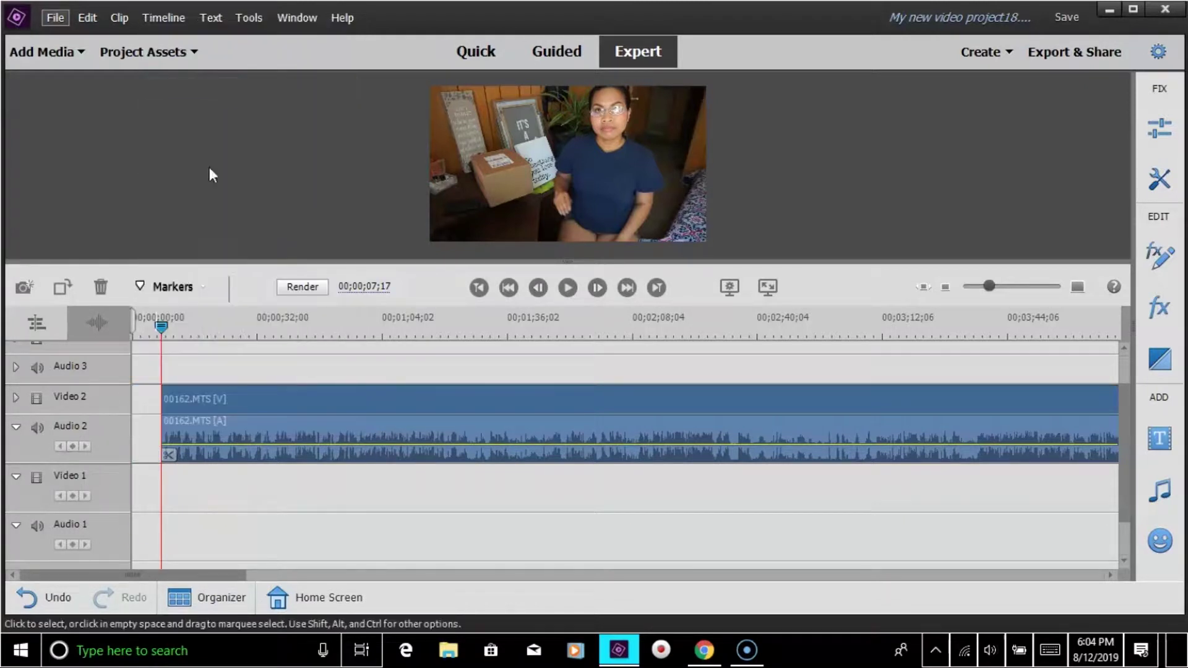
right_click(147, 440)
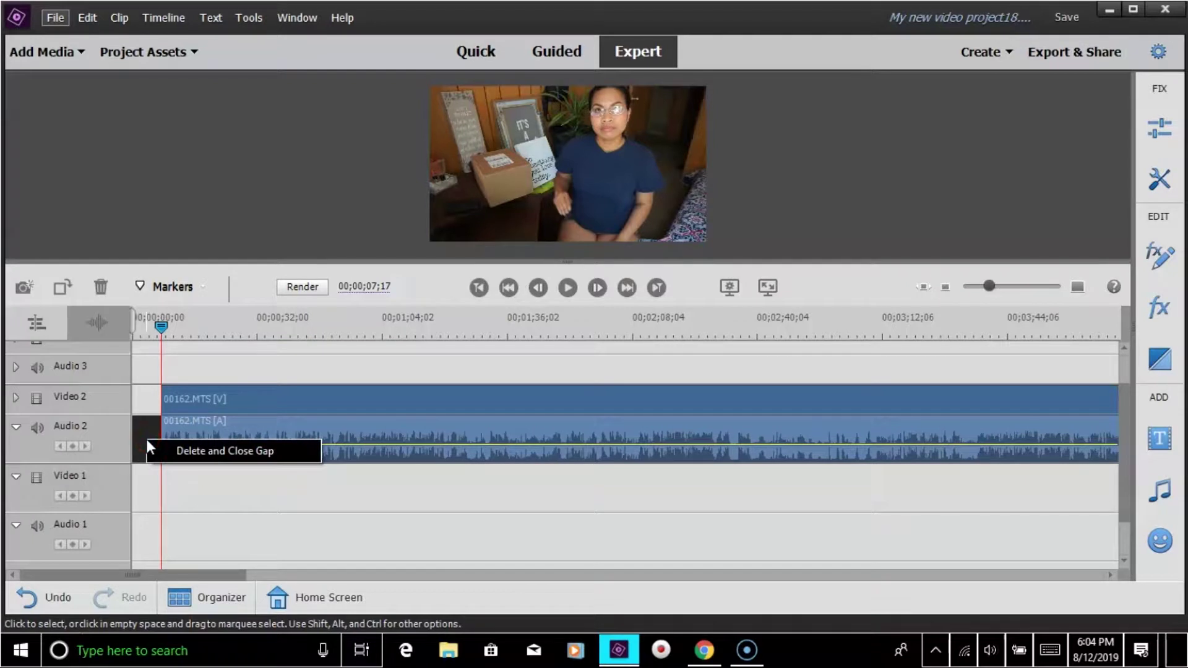
click(229, 452)
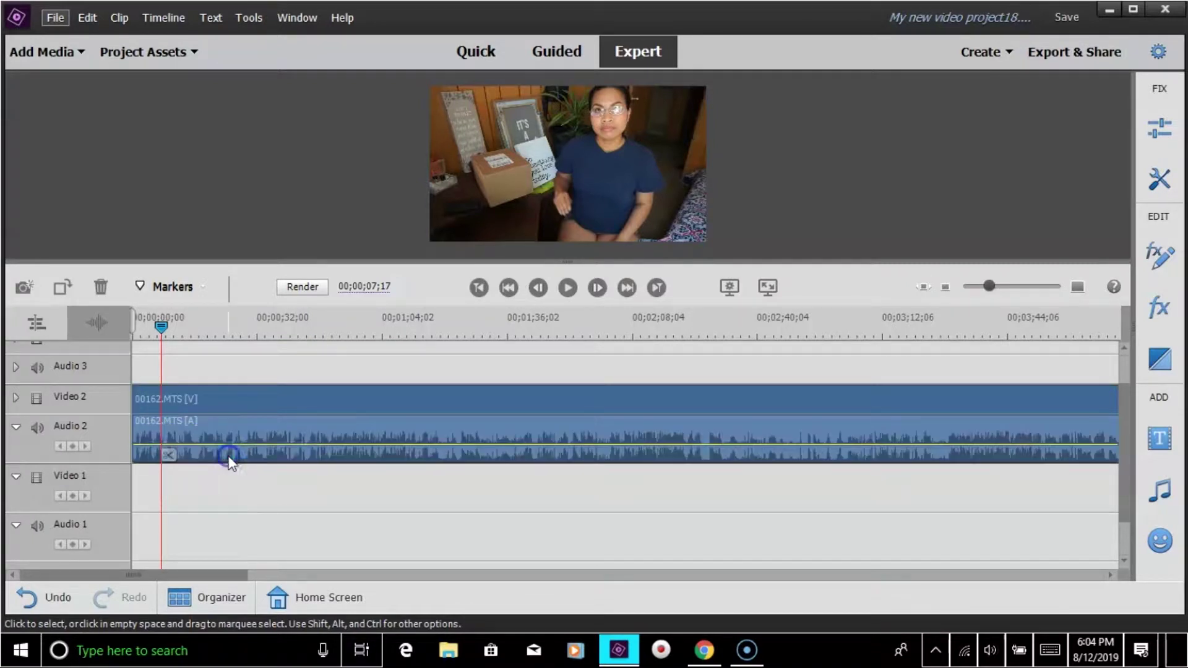
- Play the trimmed clip from the beginning, pause at about 9 seconds, and return the playhead to the start
click(165, 336)
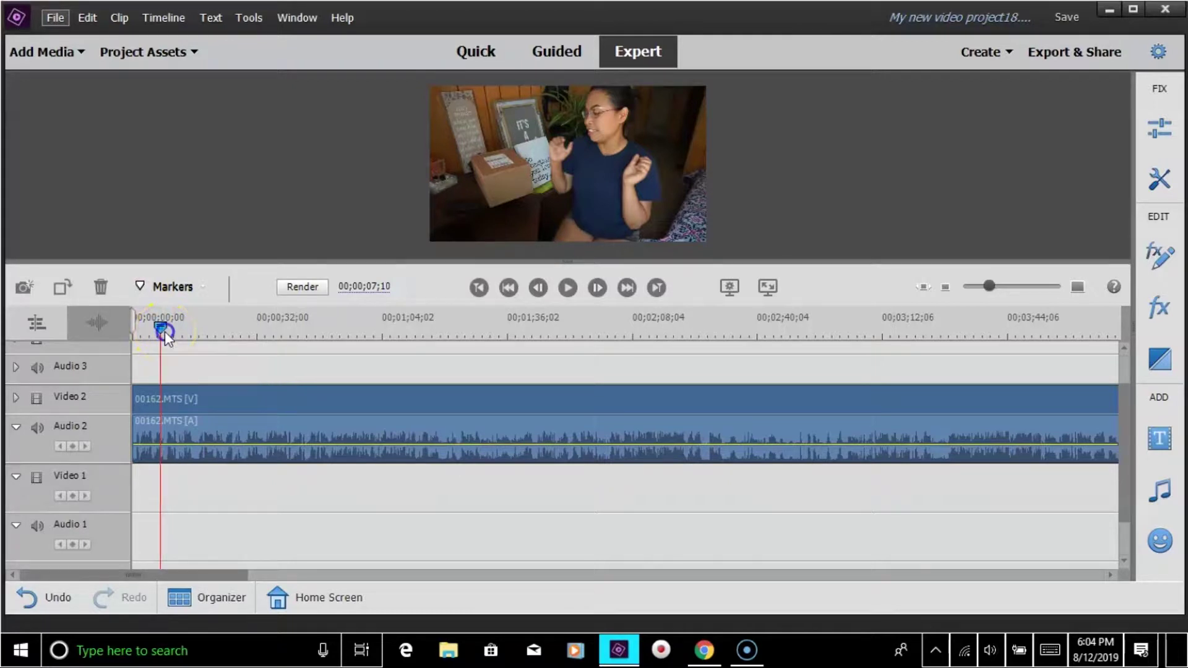
drag(167, 337, 106, 338)
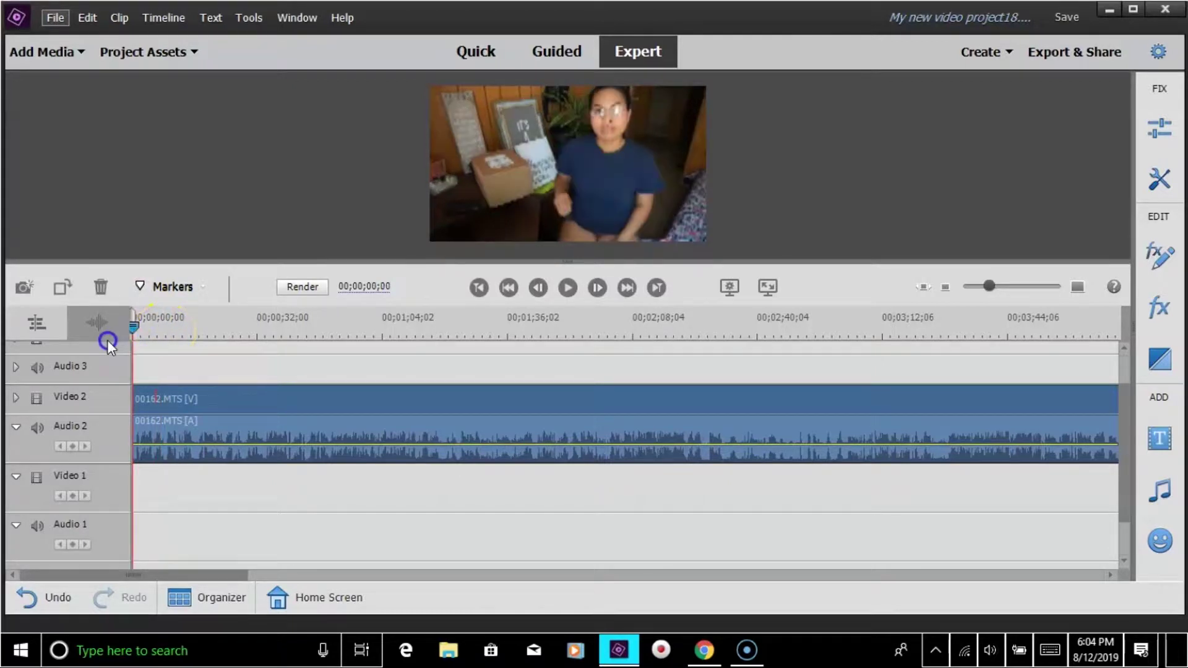
click(567, 288)
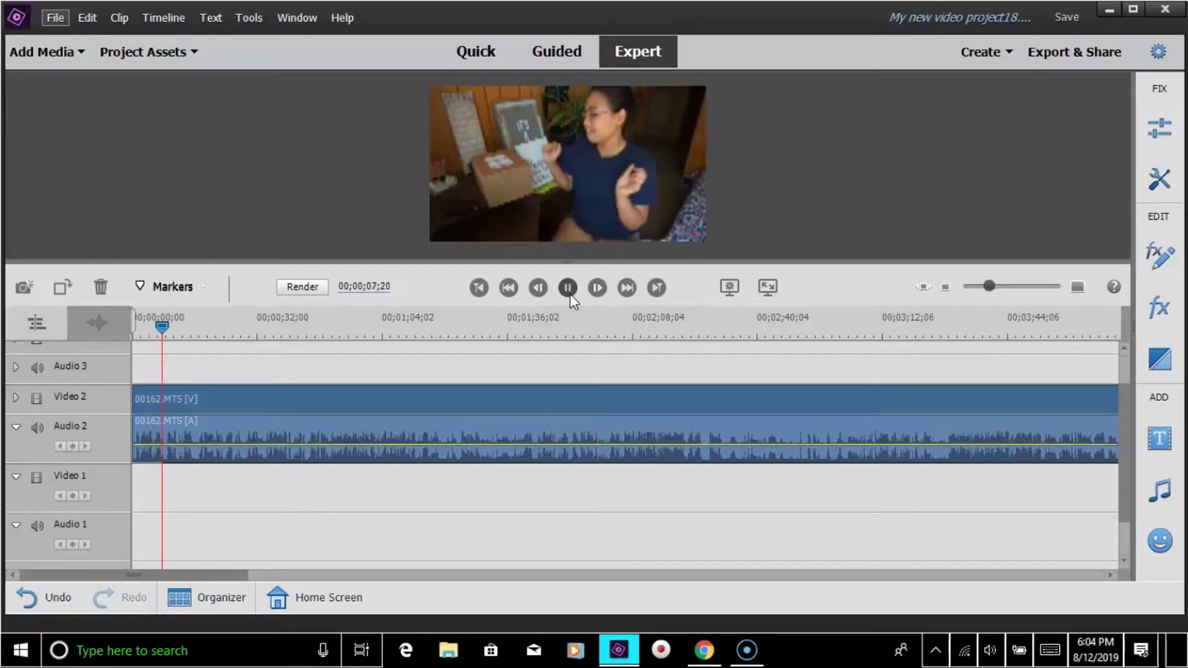
click(568, 288)
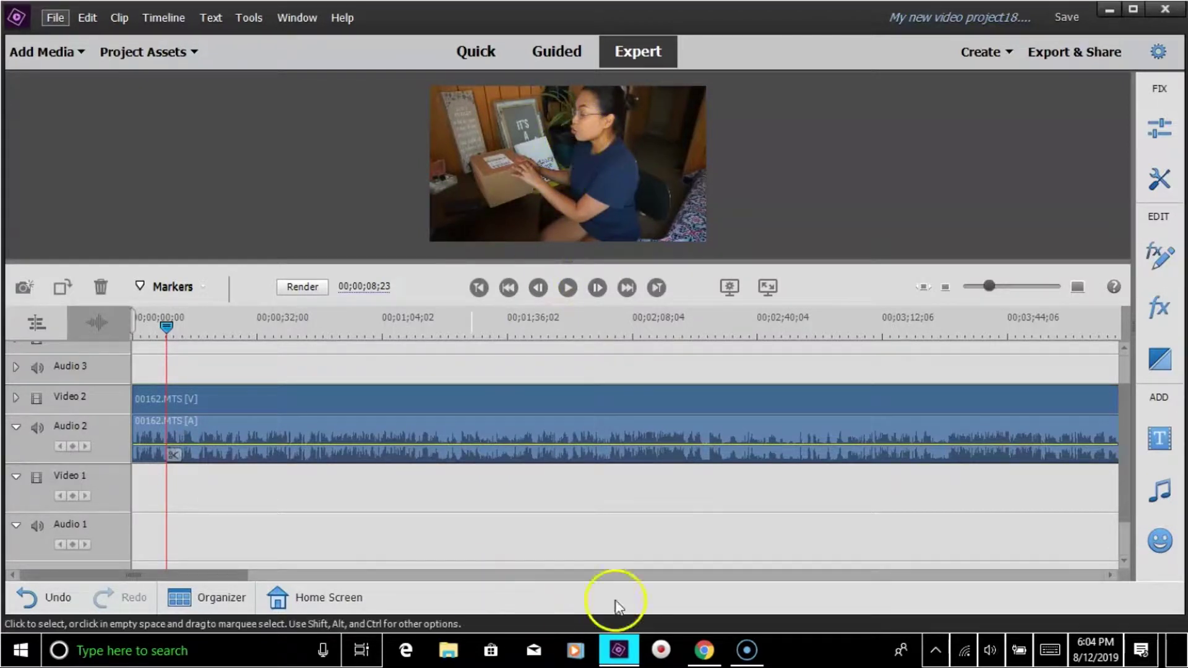
drag(121, 339, 117, 334)
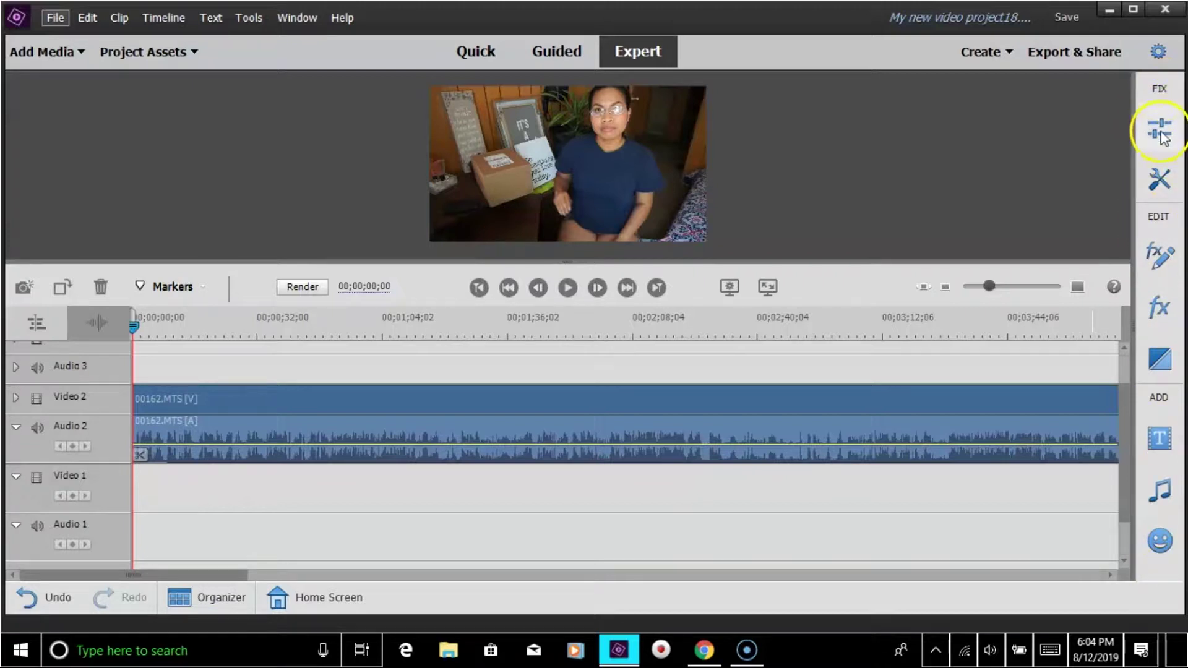
- Select the 00162 clip on Video 2 and open its Adjustments
click(1161, 131)
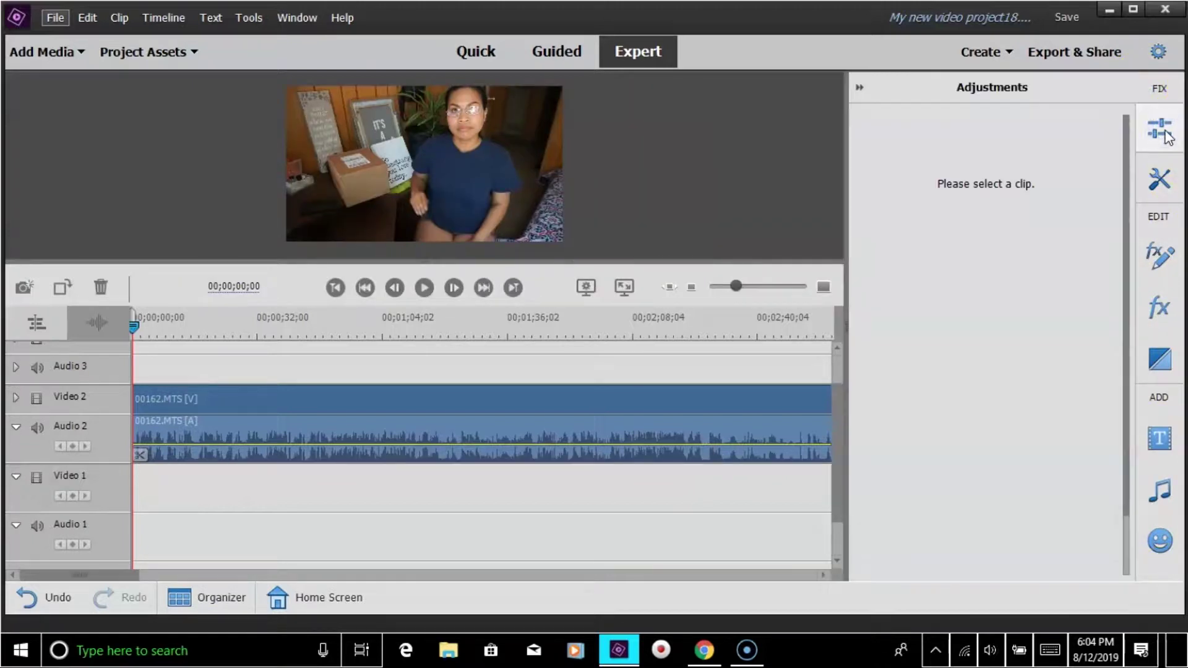
click(1163, 131)
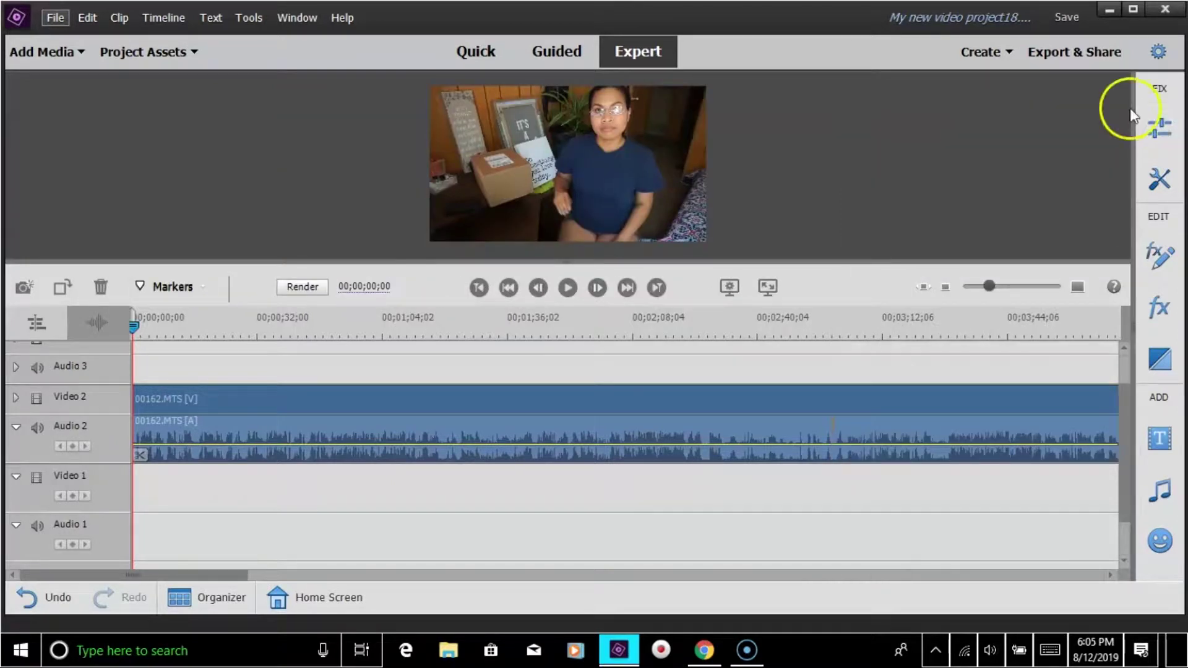
click(408, 414)
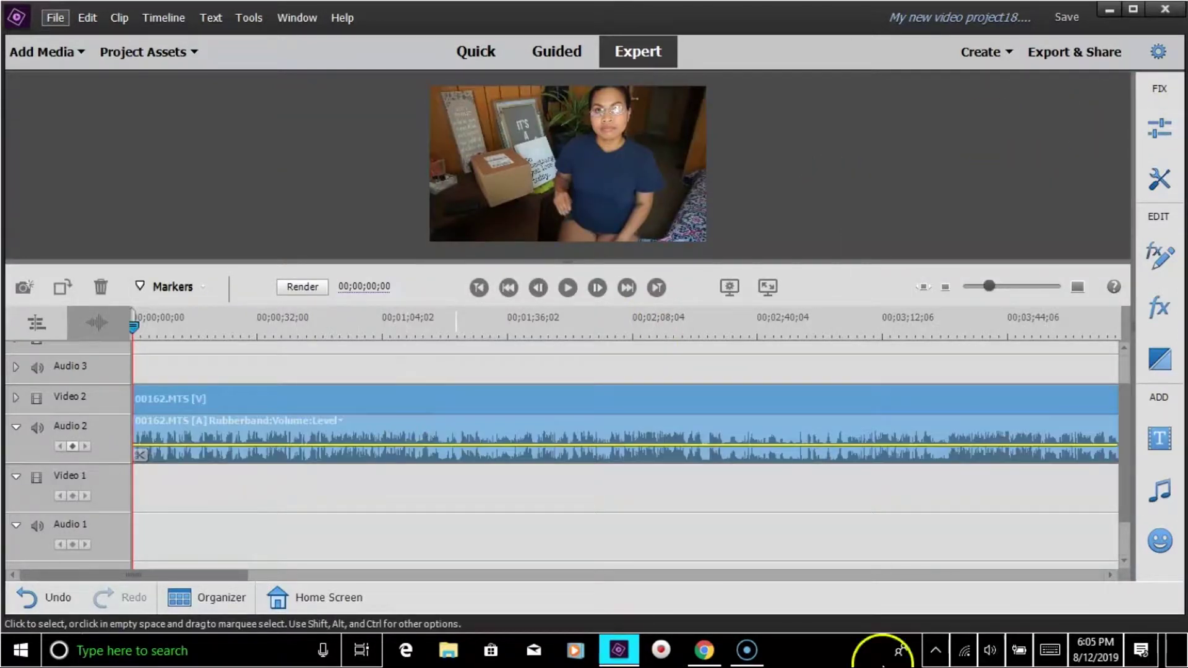
click(1166, 135)
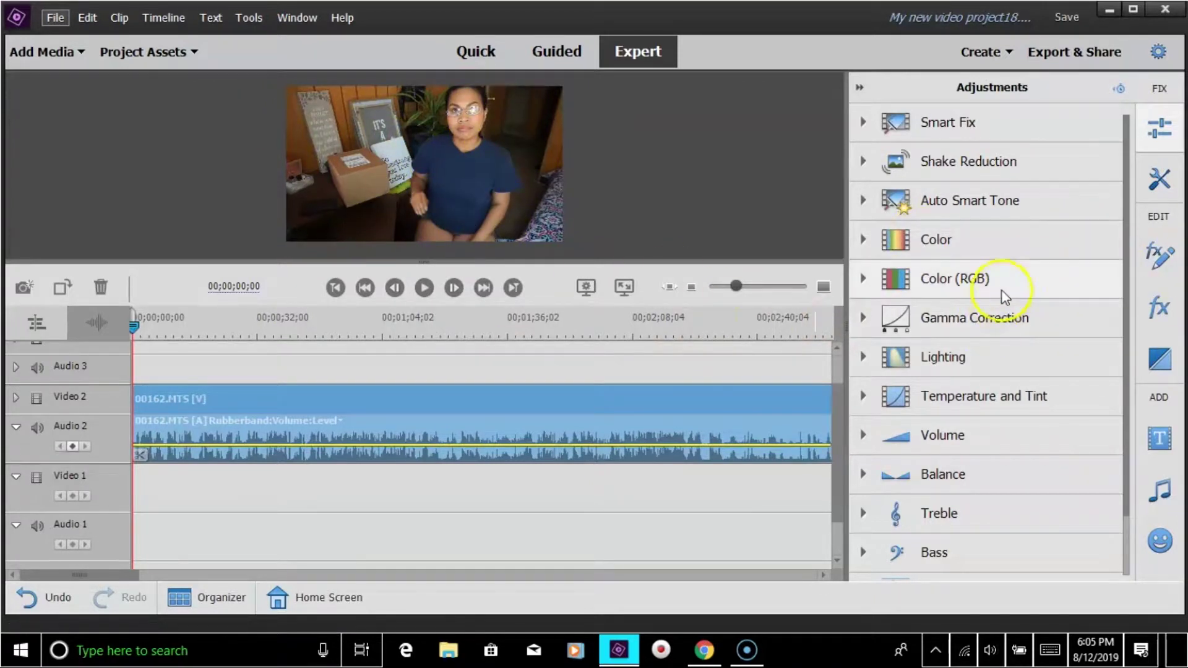
- Try several Hue presets of the Color adjustment on the clip, then turn the Color adjustment off
click(1003, 252)
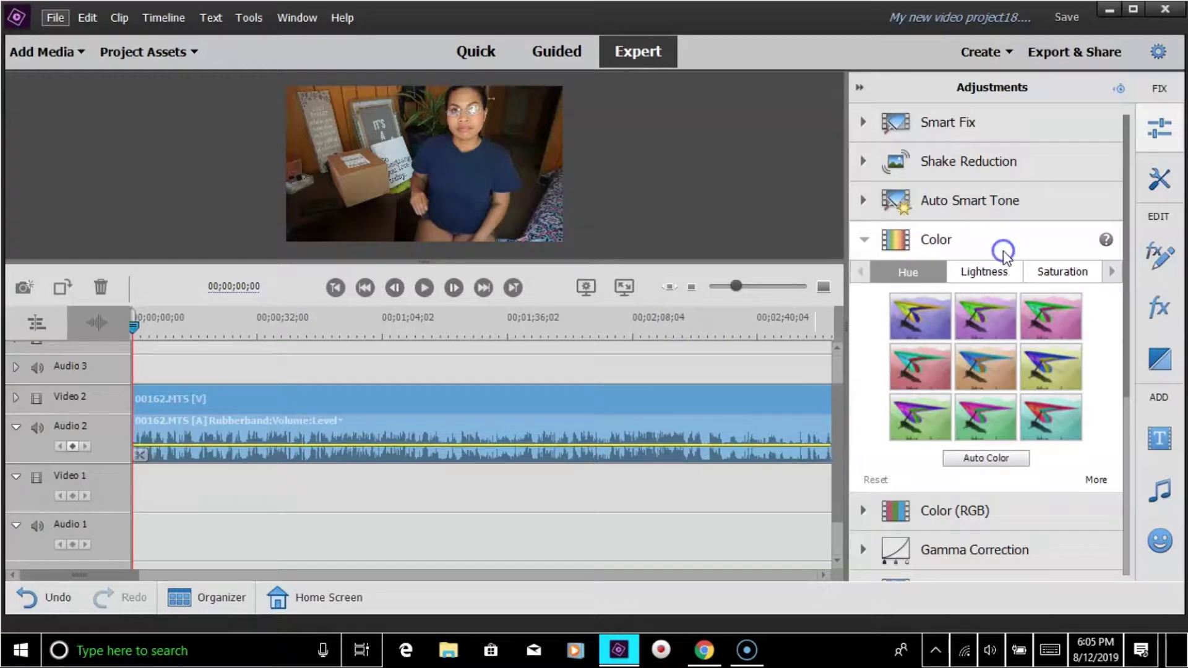
click(920, 318)
click(984, 314)
click(1052, 329)
click(915, 380)
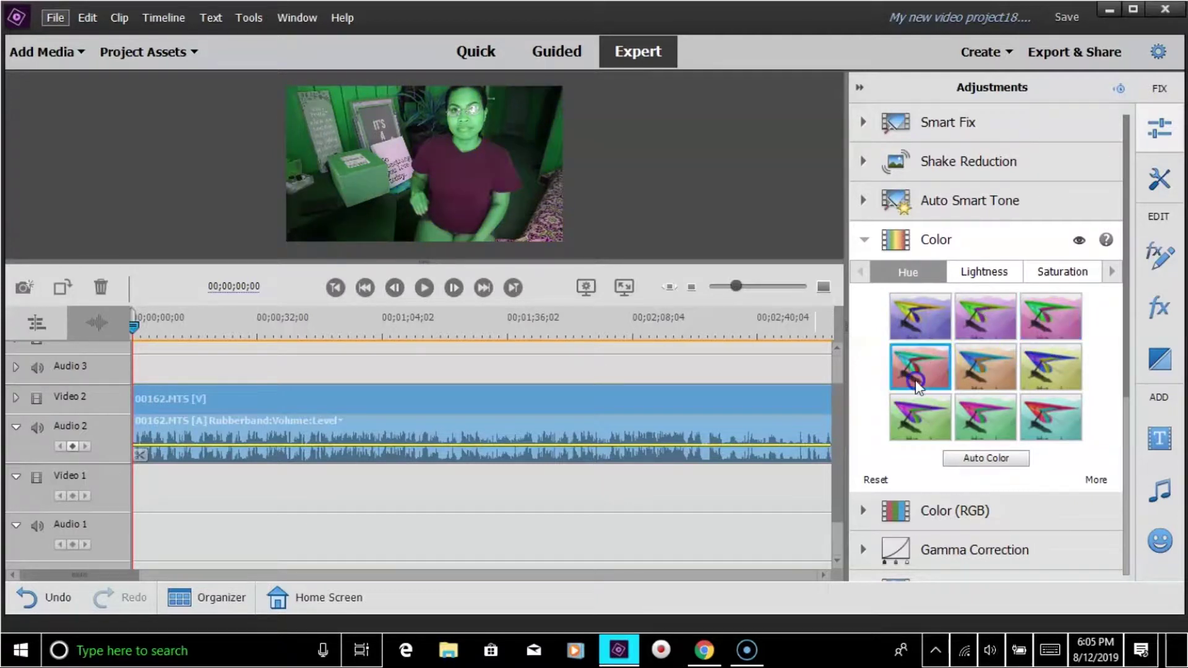
click(977, 362)
click(1055, 321)
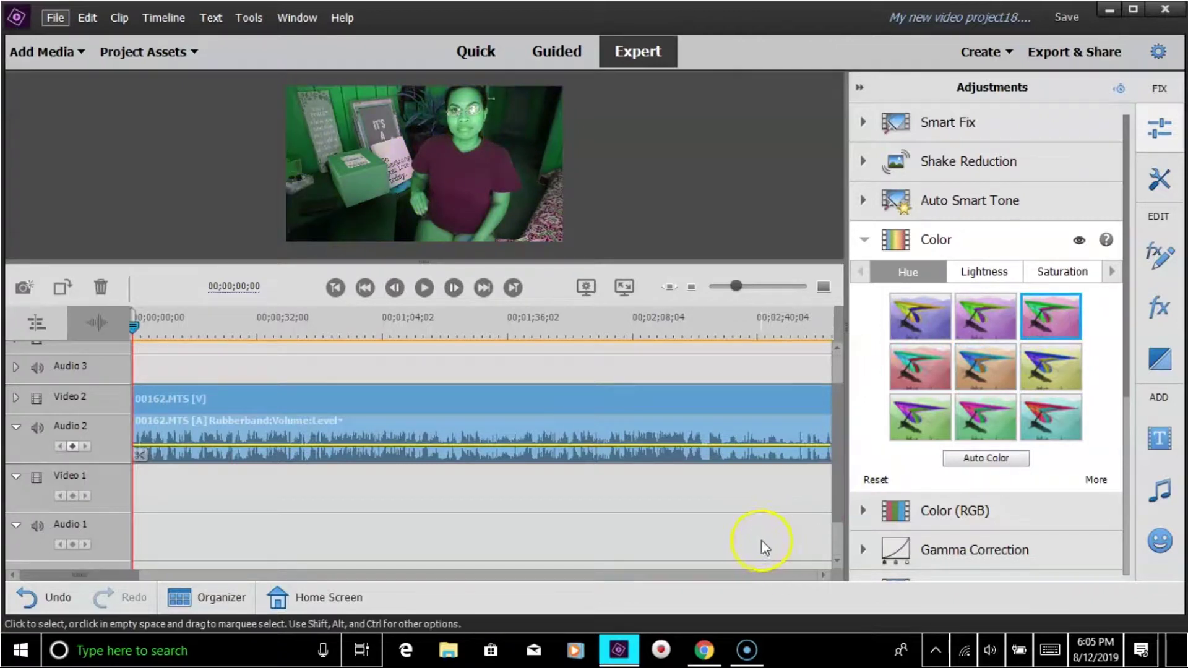
click(1079, 244)
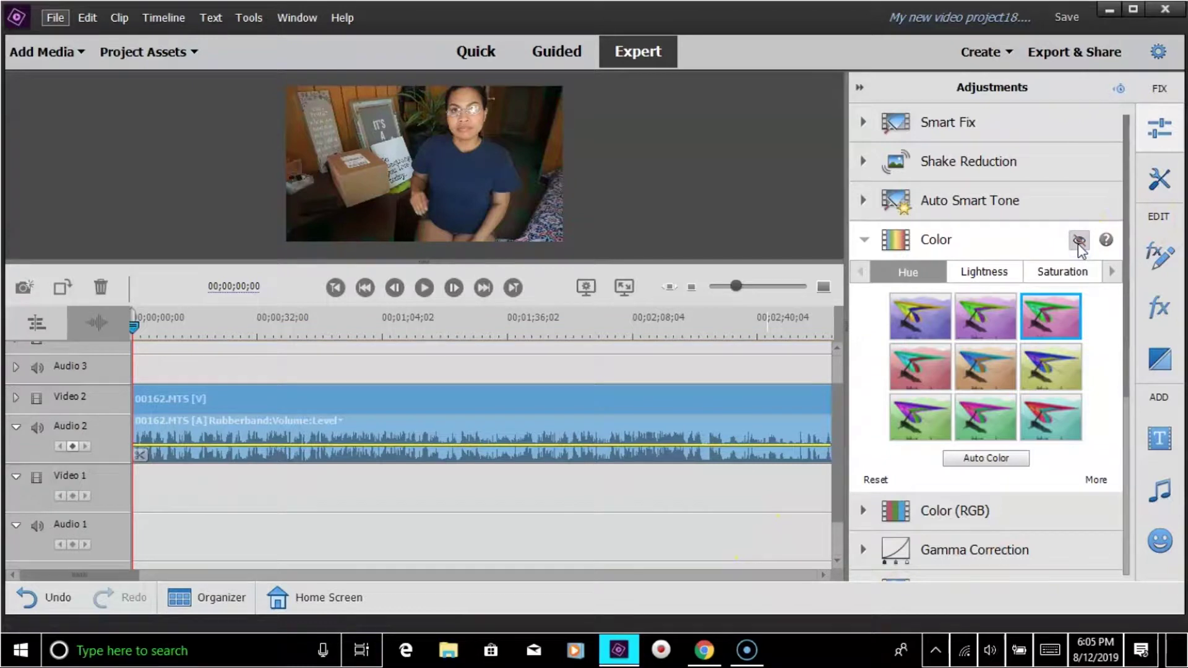
click(1010, 246)
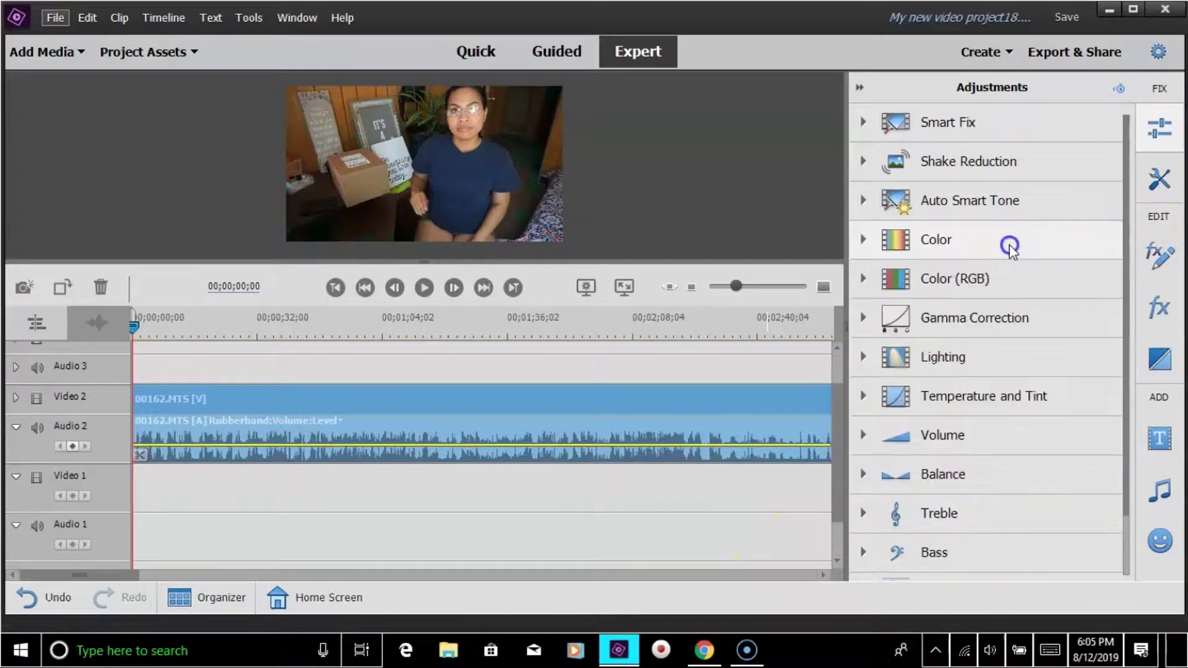
- Try several Red presets of the Color (RGB) adjustment on the clip, then turn that adjustment off
click(1041, 280)
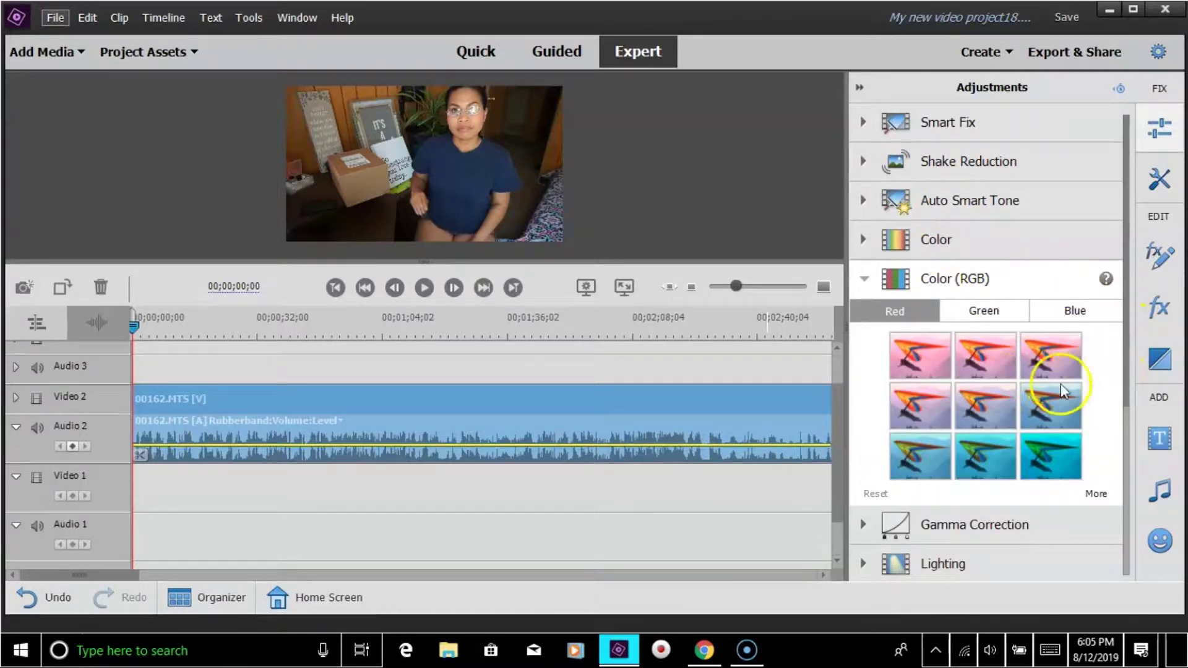
click(933, 369)
click(988, 351)
click(921, 402)
click(1001, 388)
click(1063, 392)
click(1050, 293)
click(1036, 285)
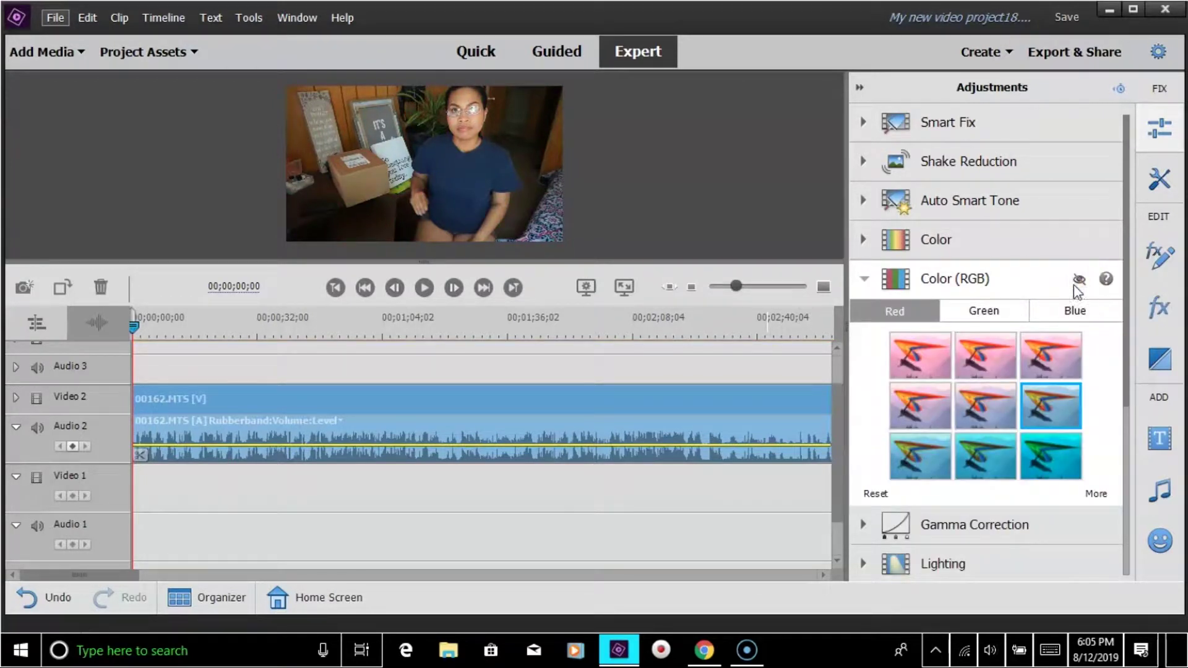
click(1009, 281)
- Try lighter and darker Gamma Correction presets on the clip, finishing on the centre one, then turn Gamma Correction off
click(997, 322)
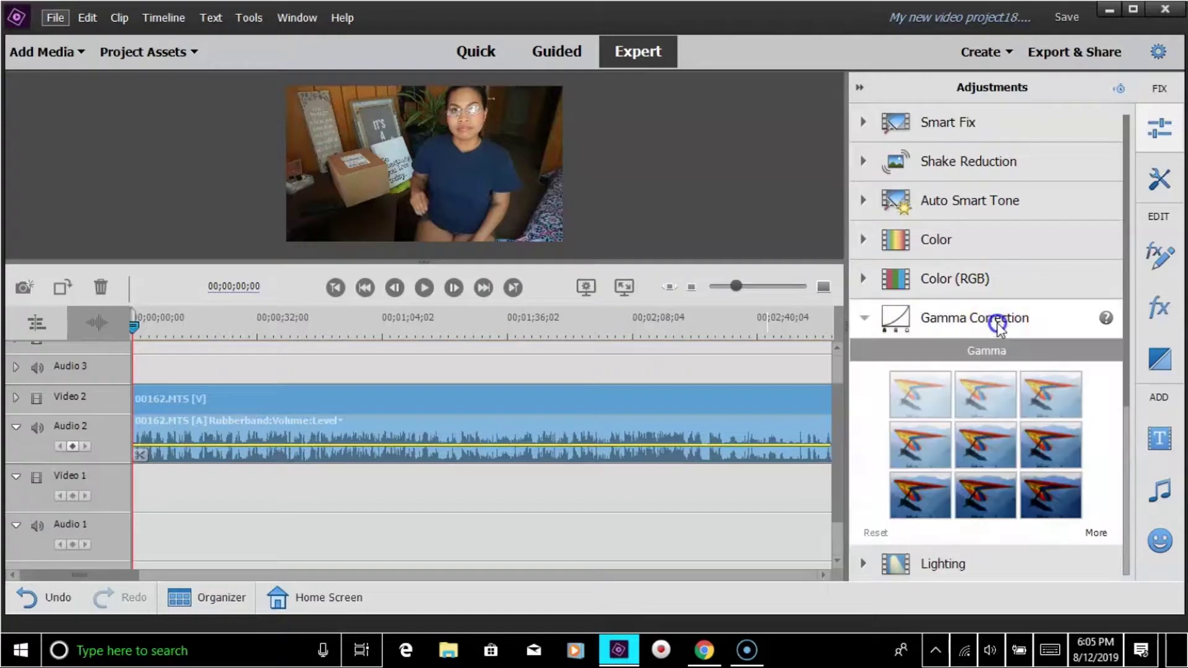
click(986, 447)
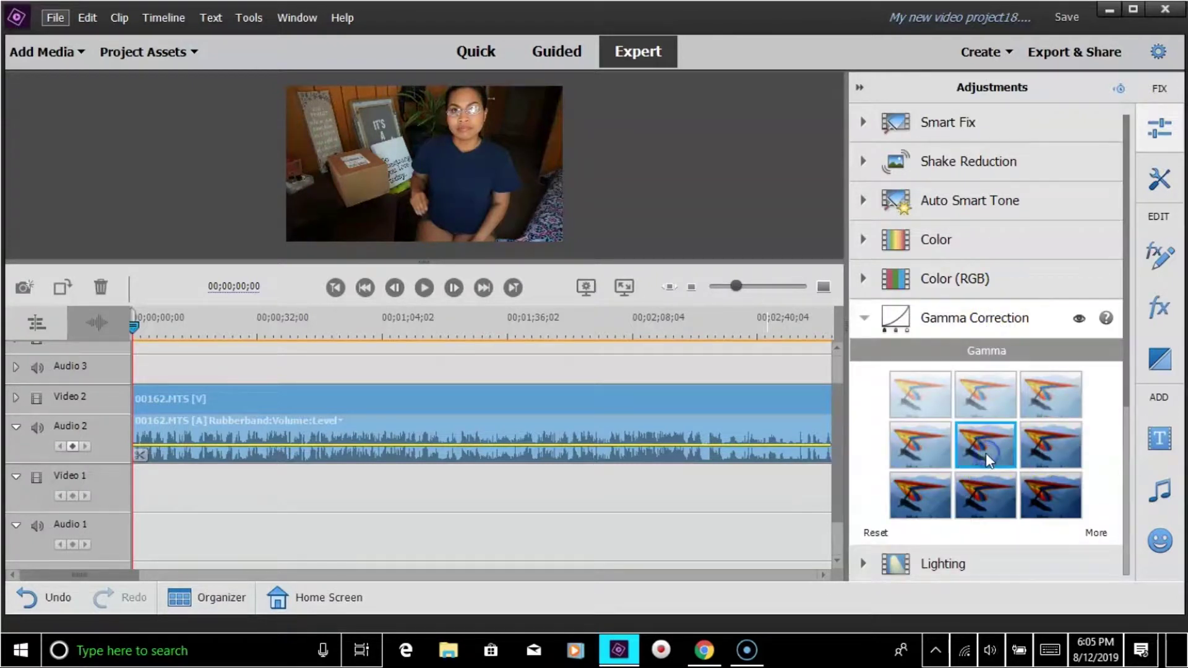
click(906, 463)
click(915, 394)
click(1002, 398)
click(1054, 396)
click(928, 450)
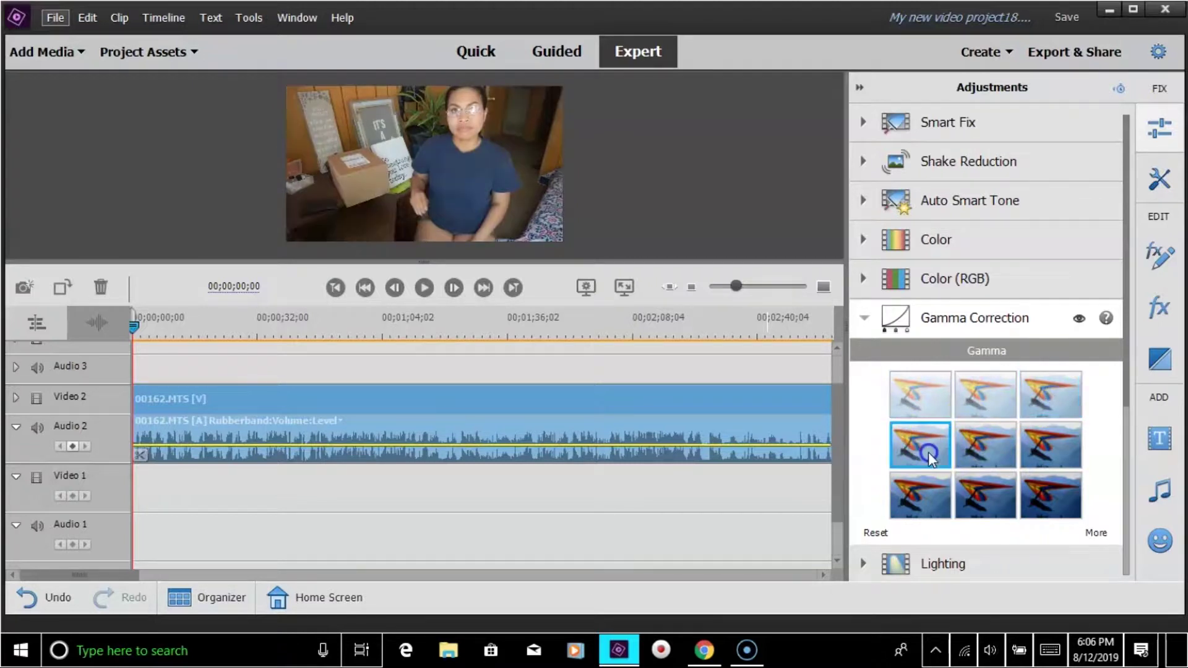
click(1061, 445)
click(949, 494)
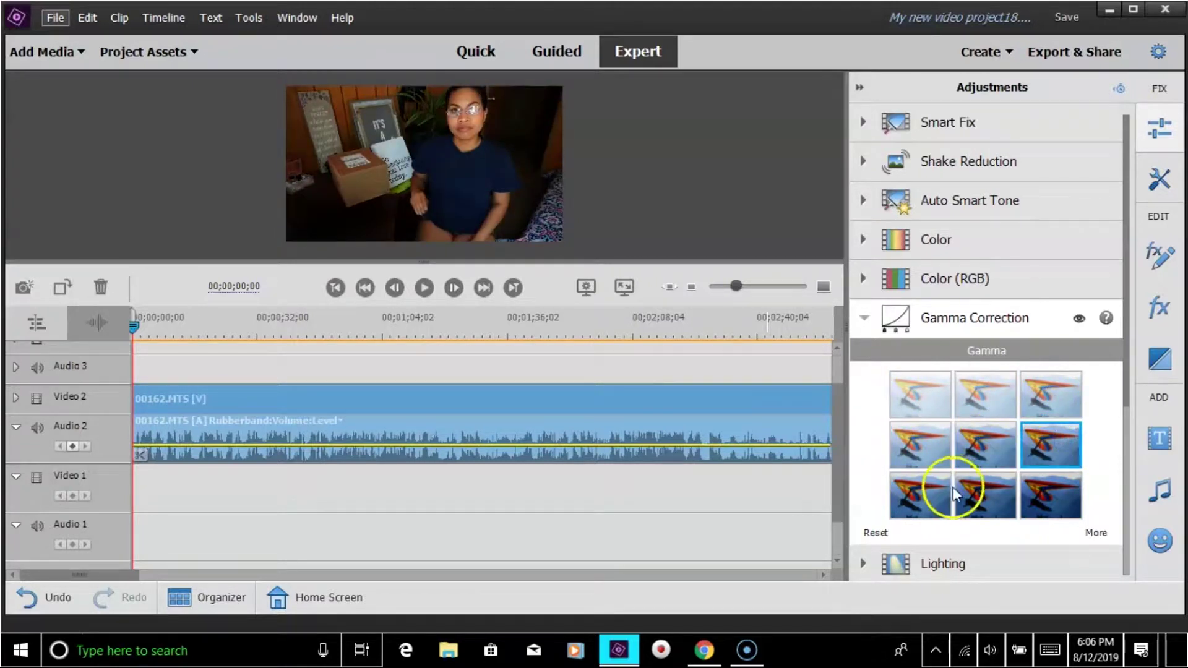
click(1033, 494)
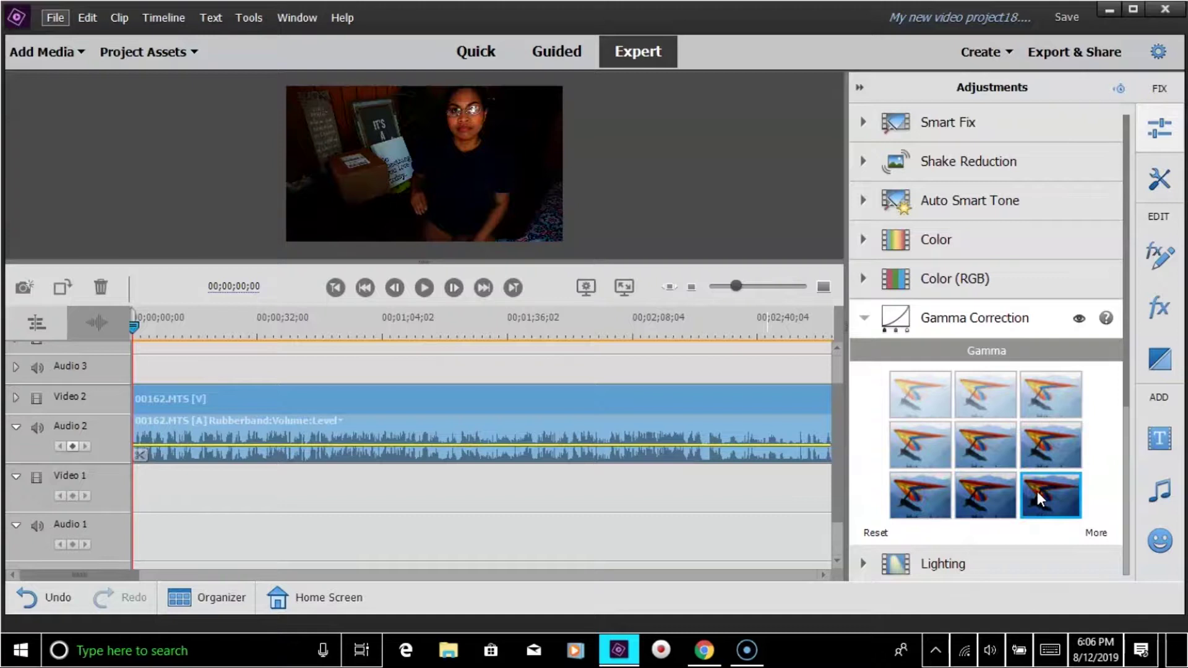
click(930, 425)
click(974, 449)
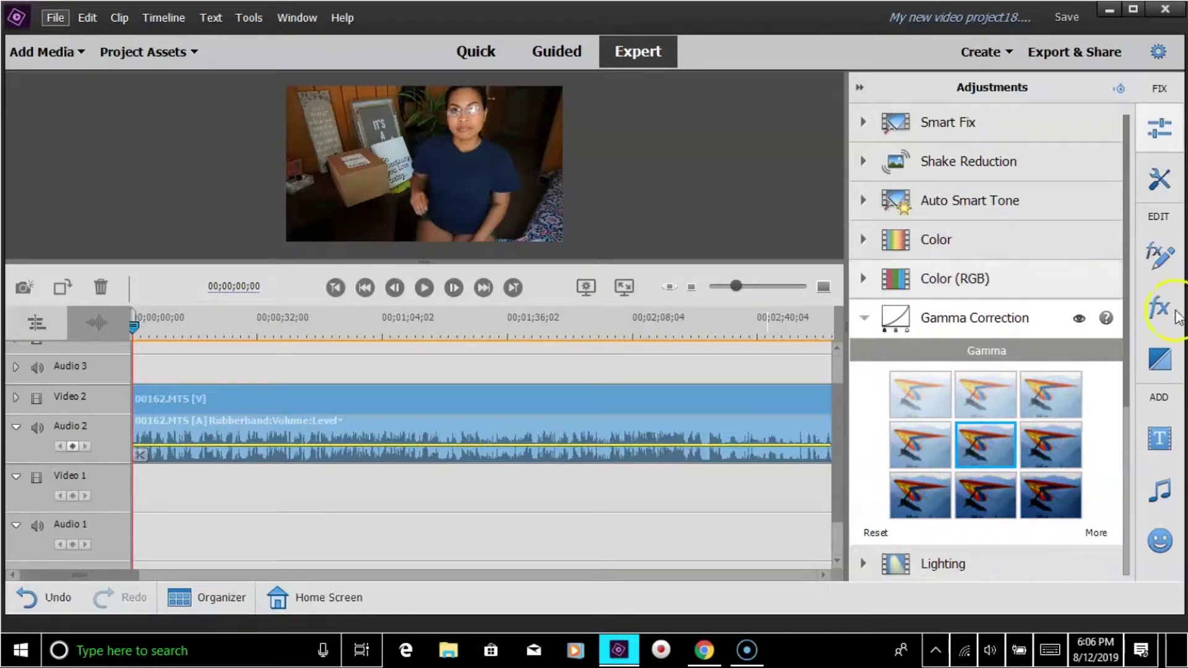
click(1079, 322)
click(1033, 321)
- Try the three middle-row Brightness presets of the Lighting adjustment on the clip, then turn Lighting off
click(1031, 358)
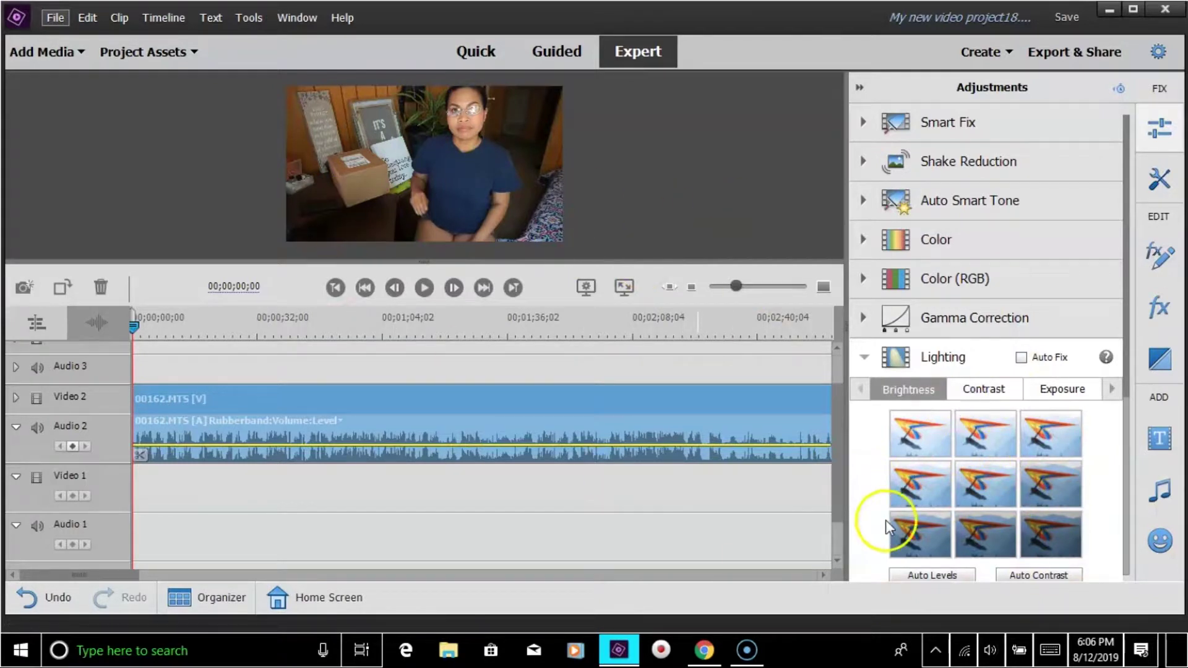
click(926, 492)
click(985, 498)
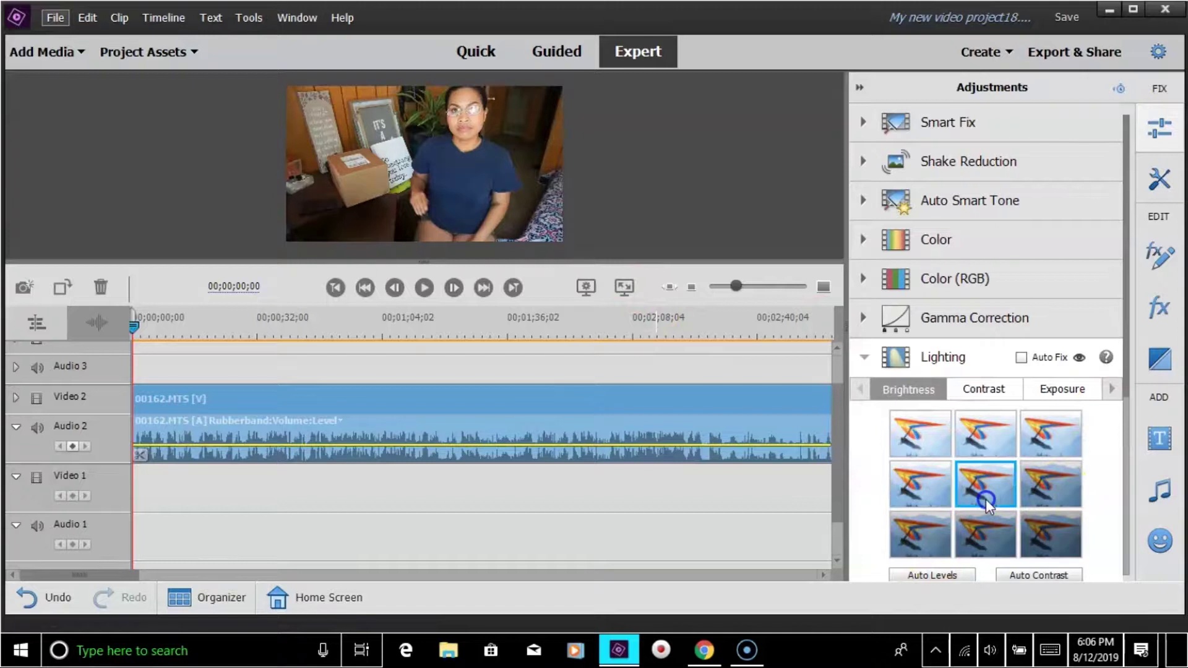
click(1054, 488)
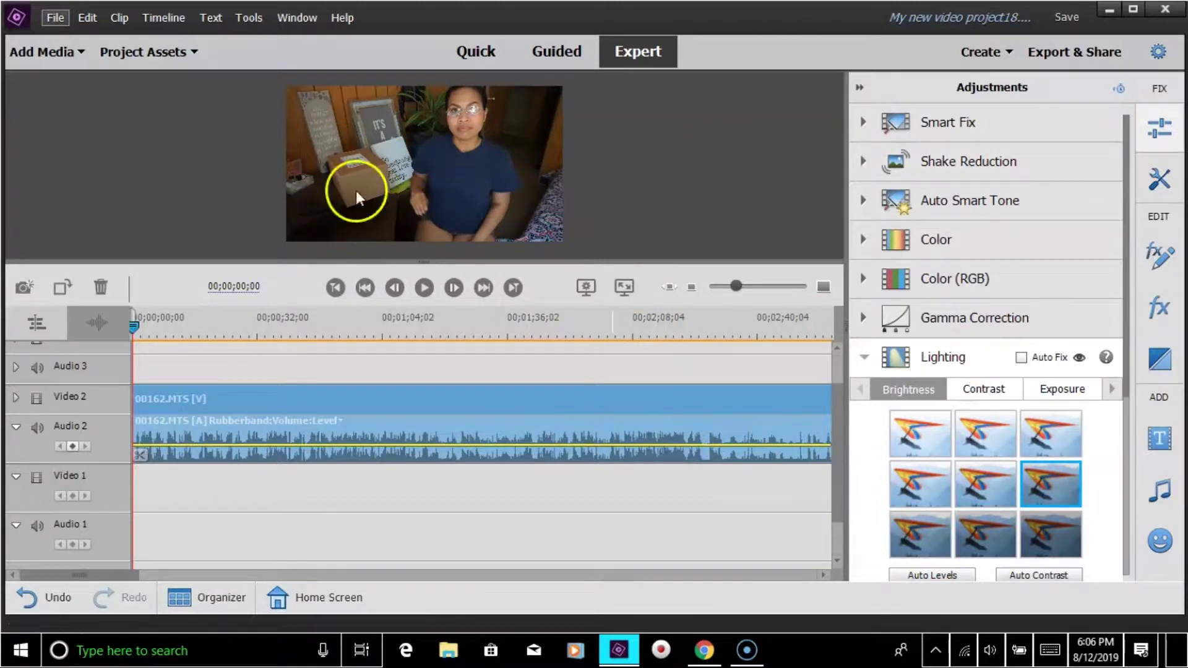
click(1079, 359)
click(986, 358)
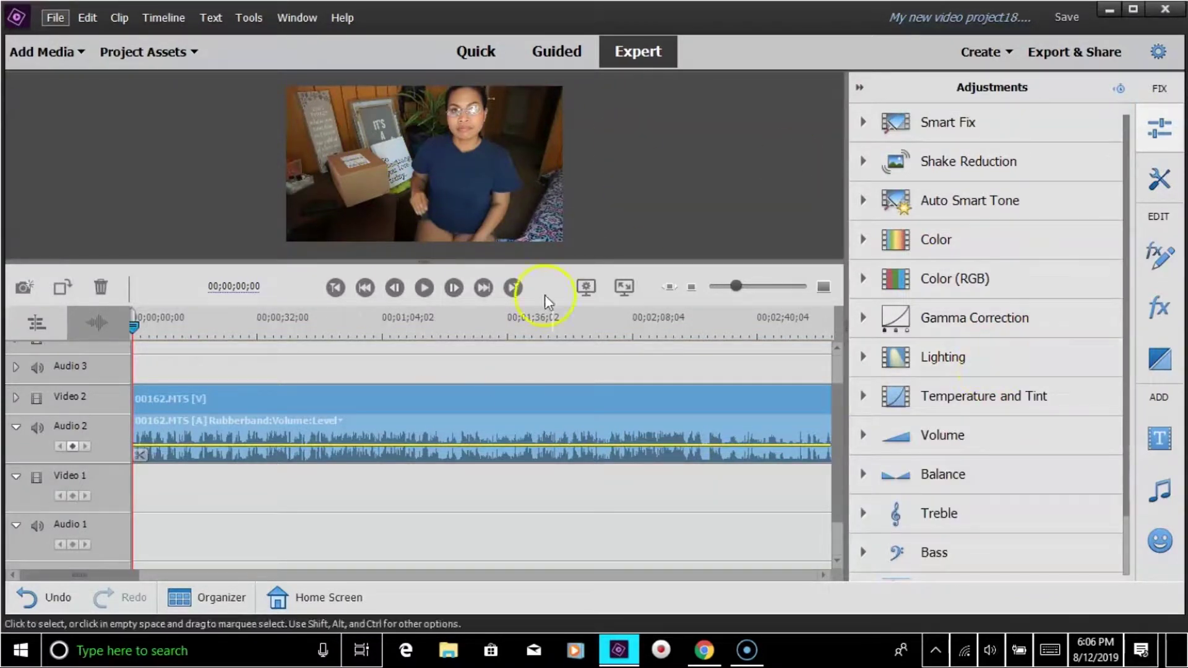
- Apply the rightmost middle-row Temperature preset of the Temperature and Tint adjustment to the clip
click(987, 408)
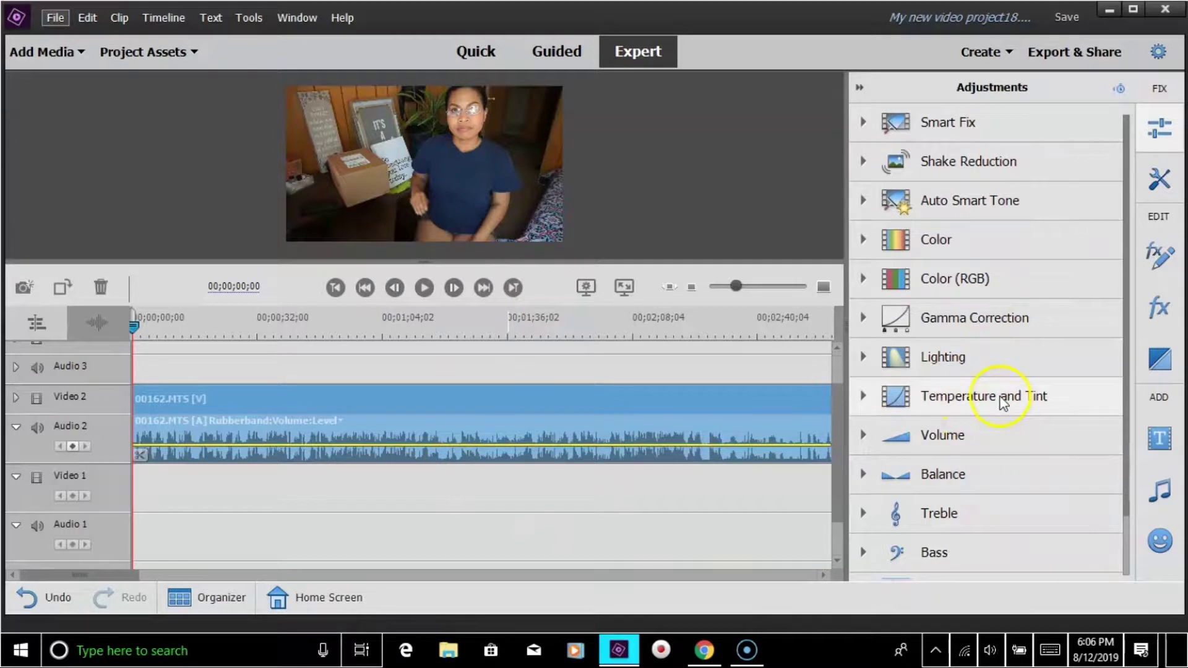
scroll(1015, 484, down, 3)
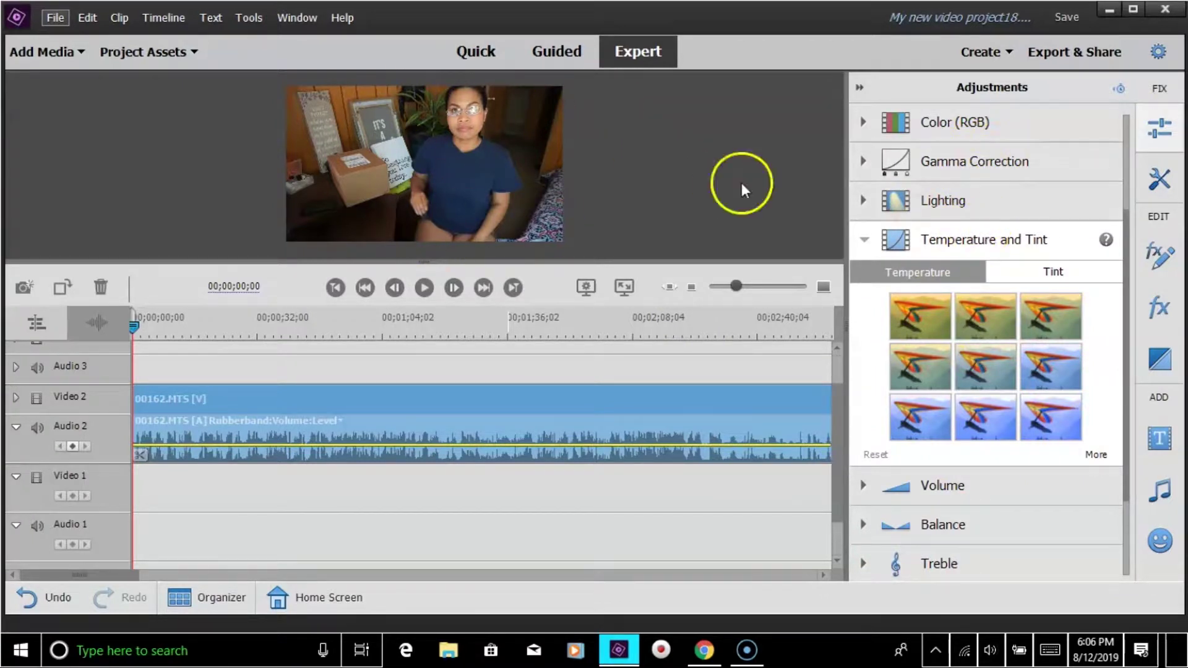
click(1048, 371)
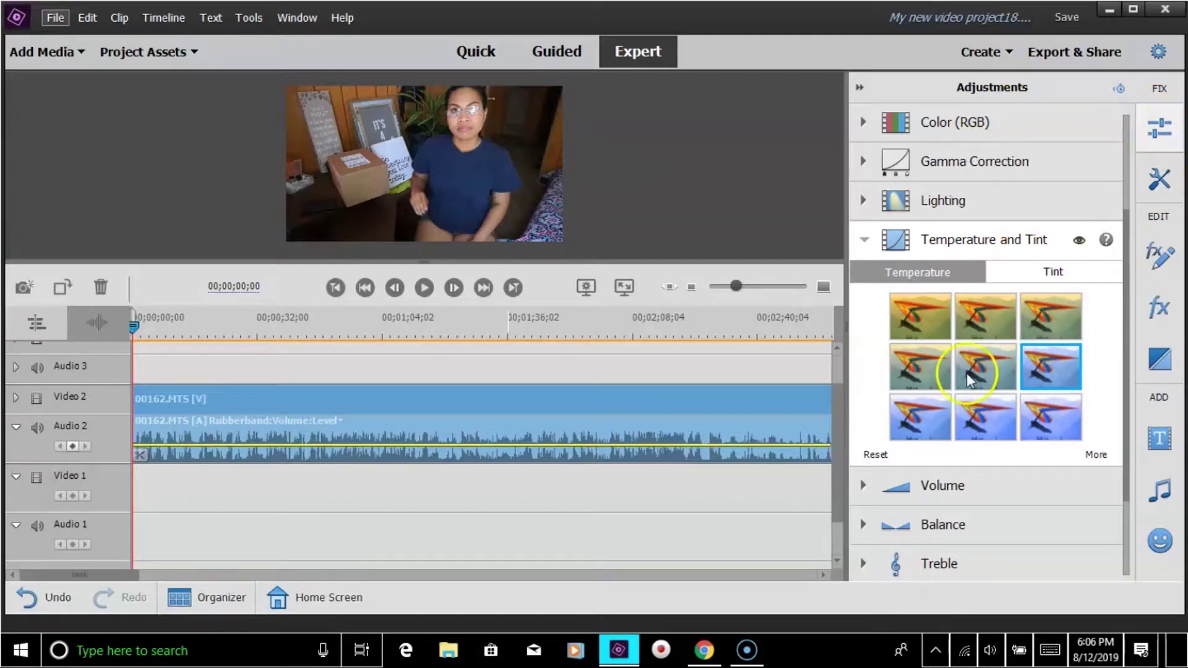
click(992, 245)
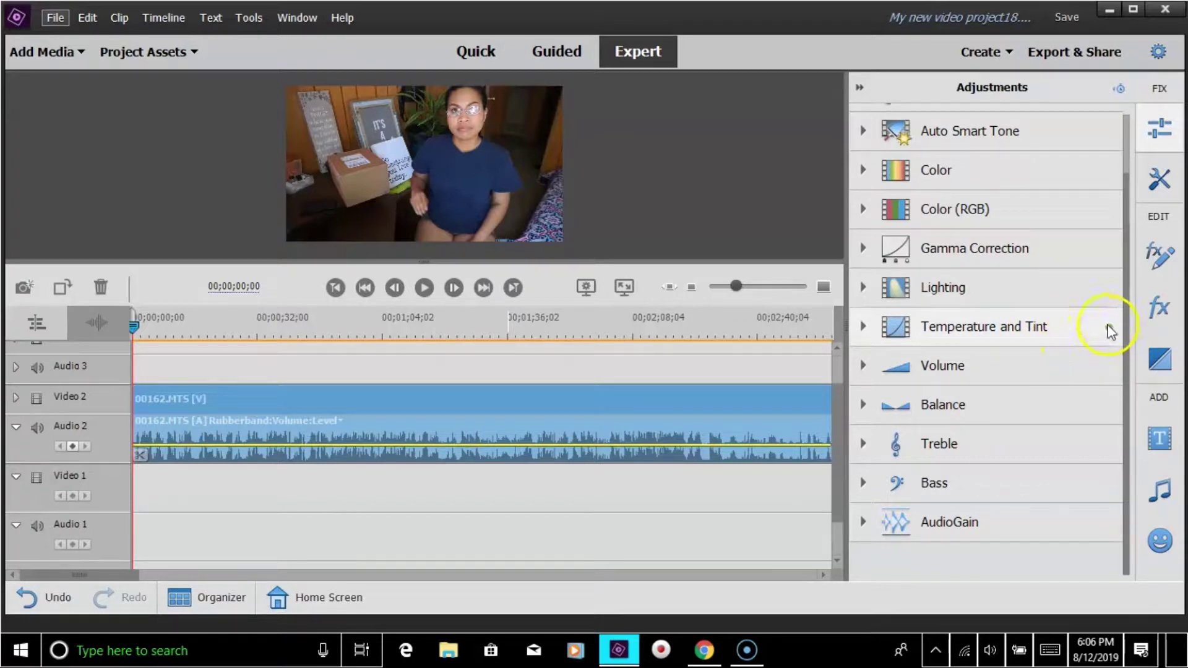
- Export the clip's first frame with the Freeze Frame tool to the Desktop as a JPEG named PIC8
click(1158, 183)
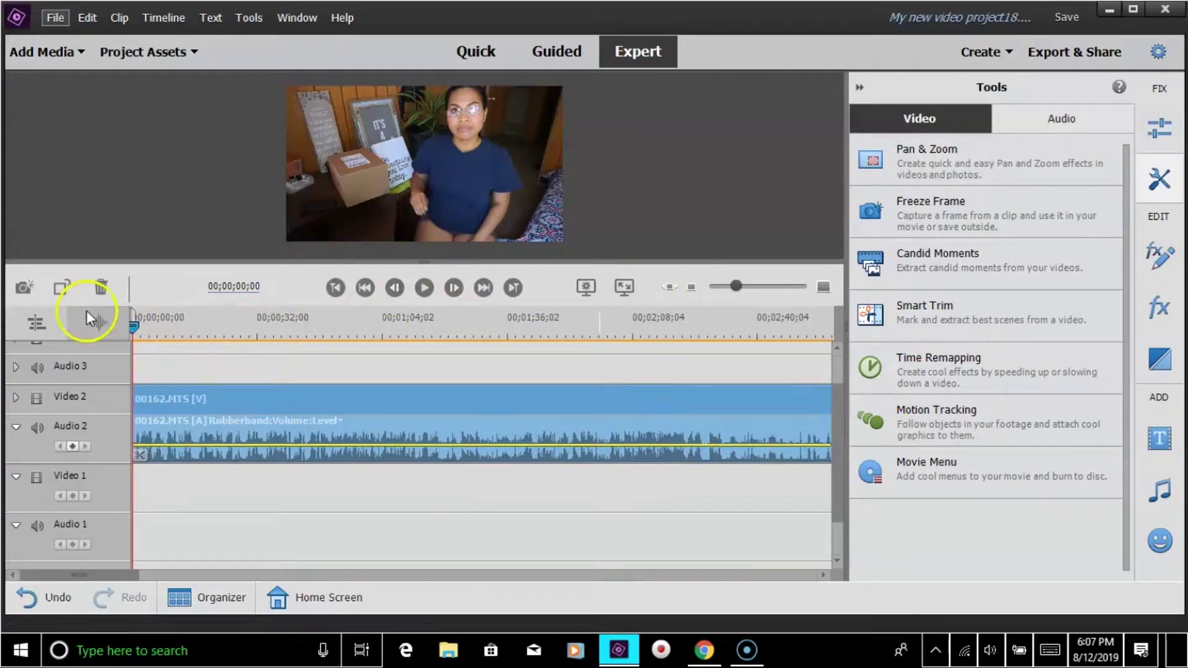
click(993, 221)
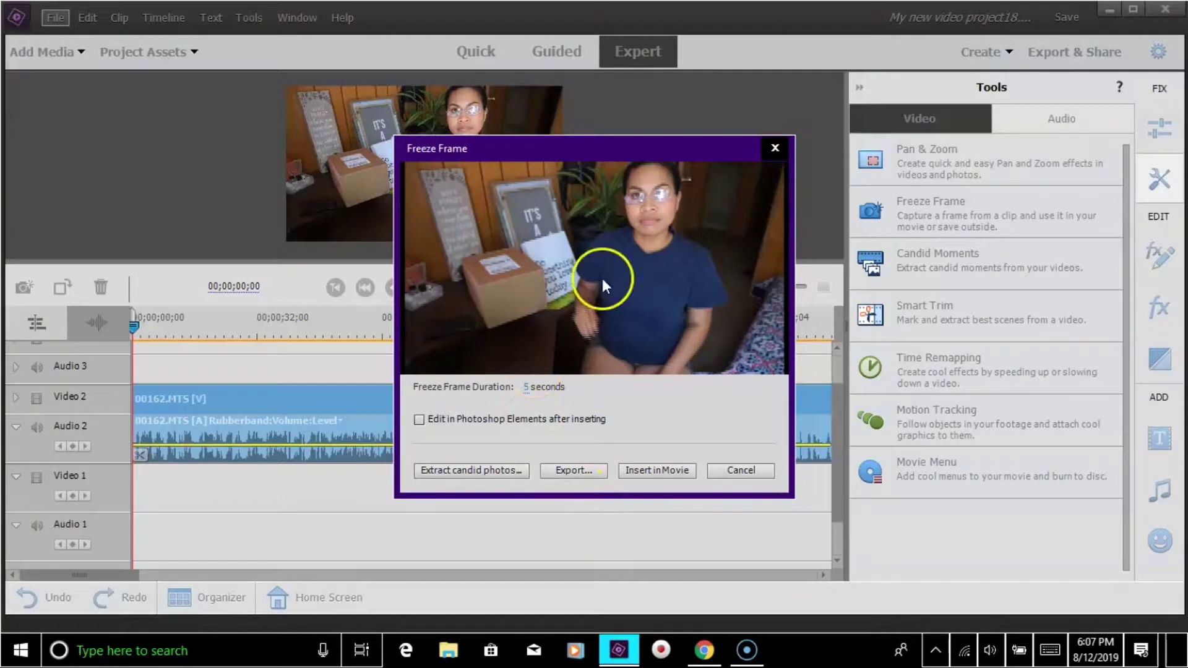
click(568, 477)
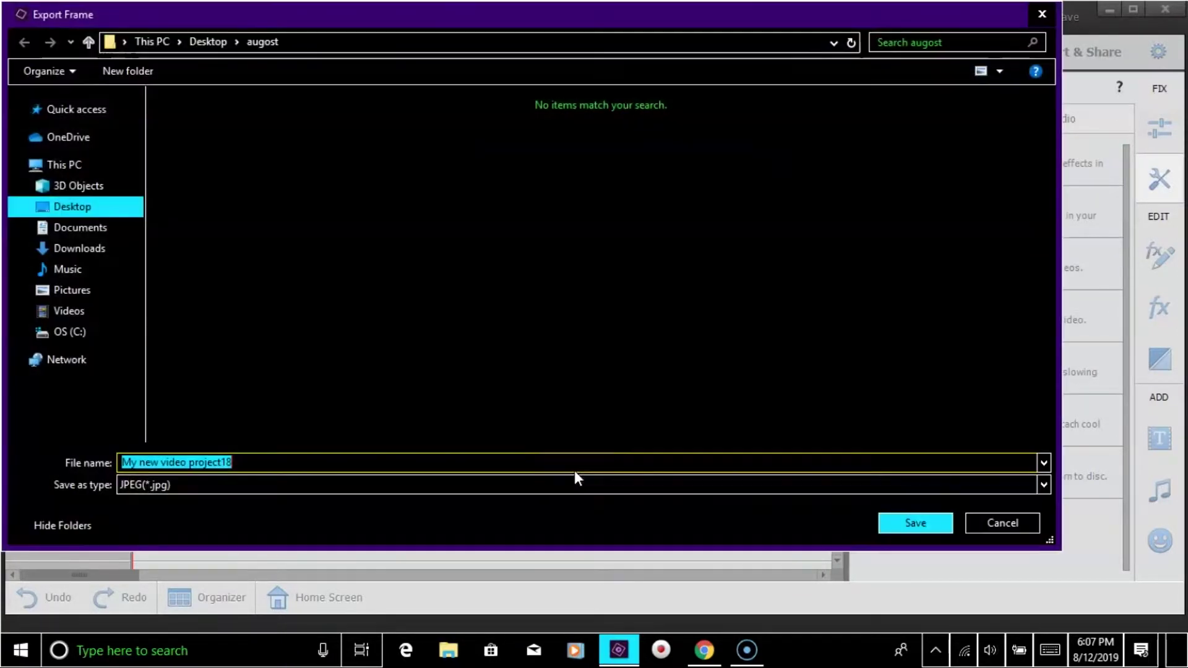
click(91, 214)
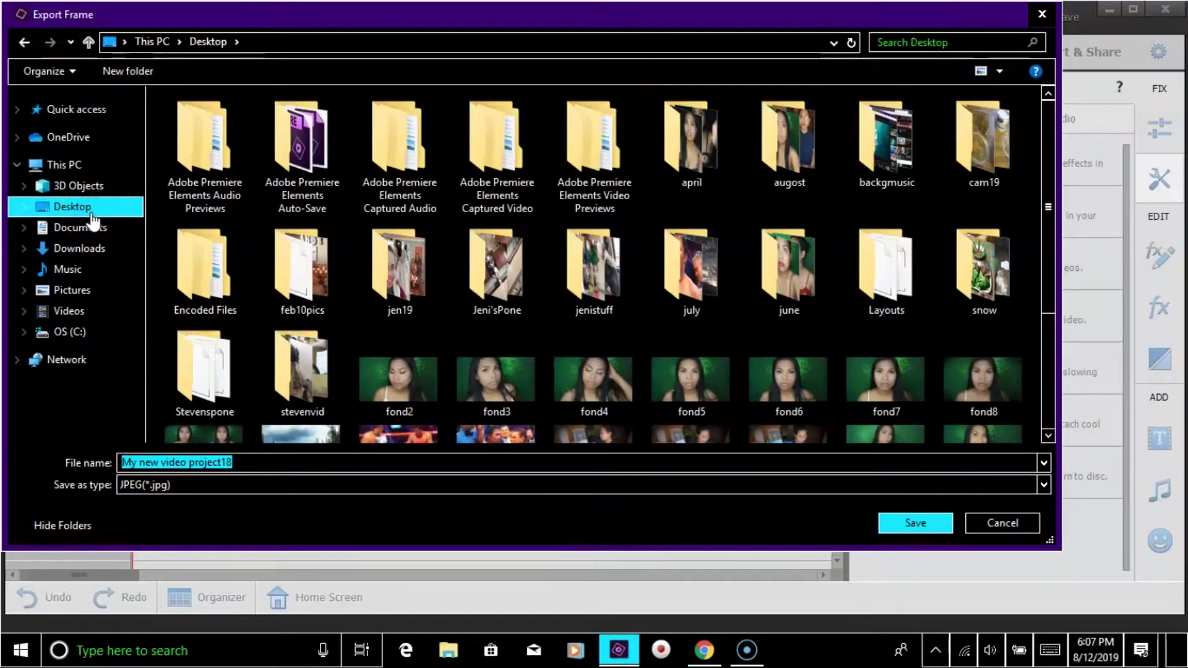
drag(263, 464, 86, 468)
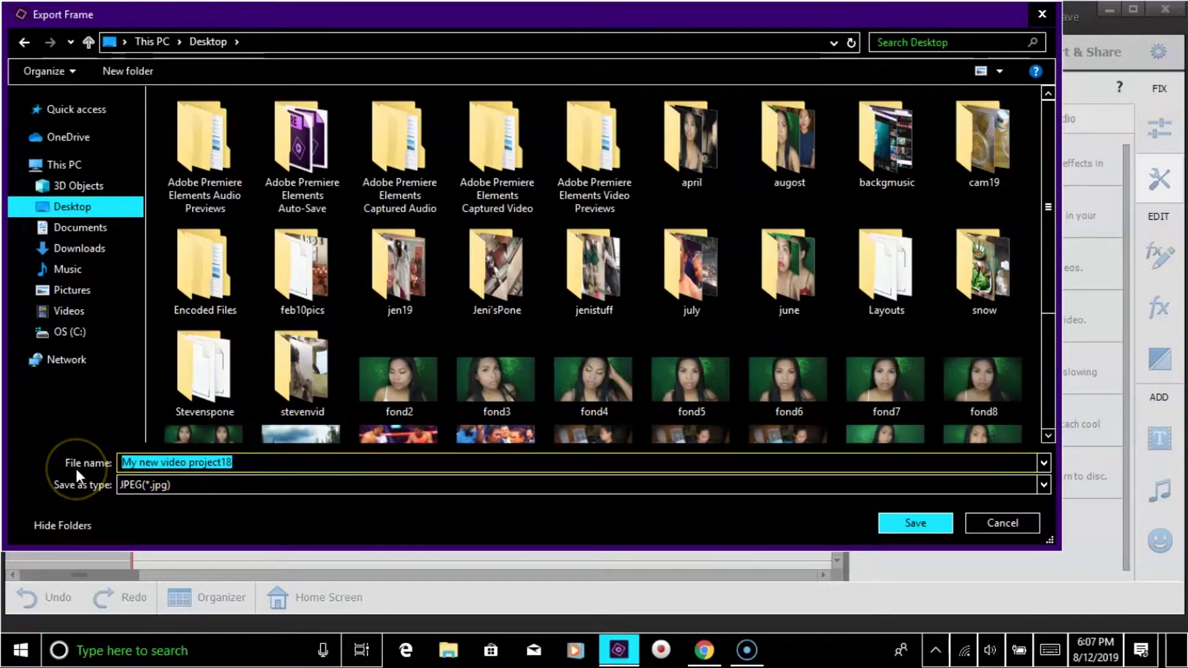
key(BackSpace)
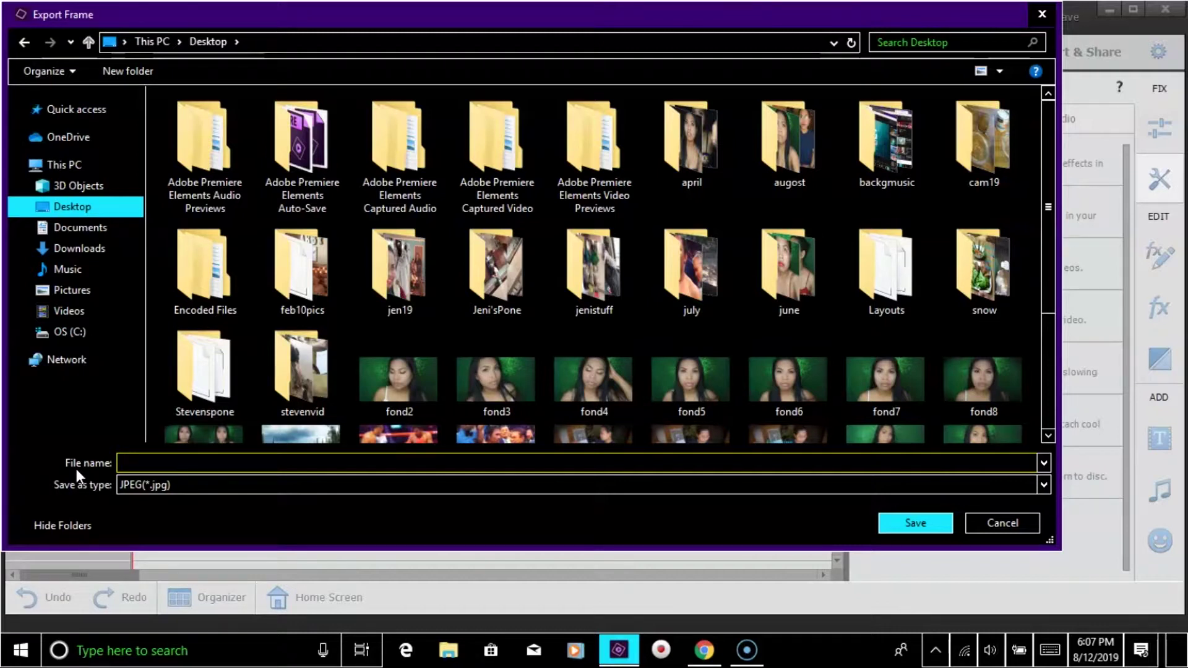
text(PI)
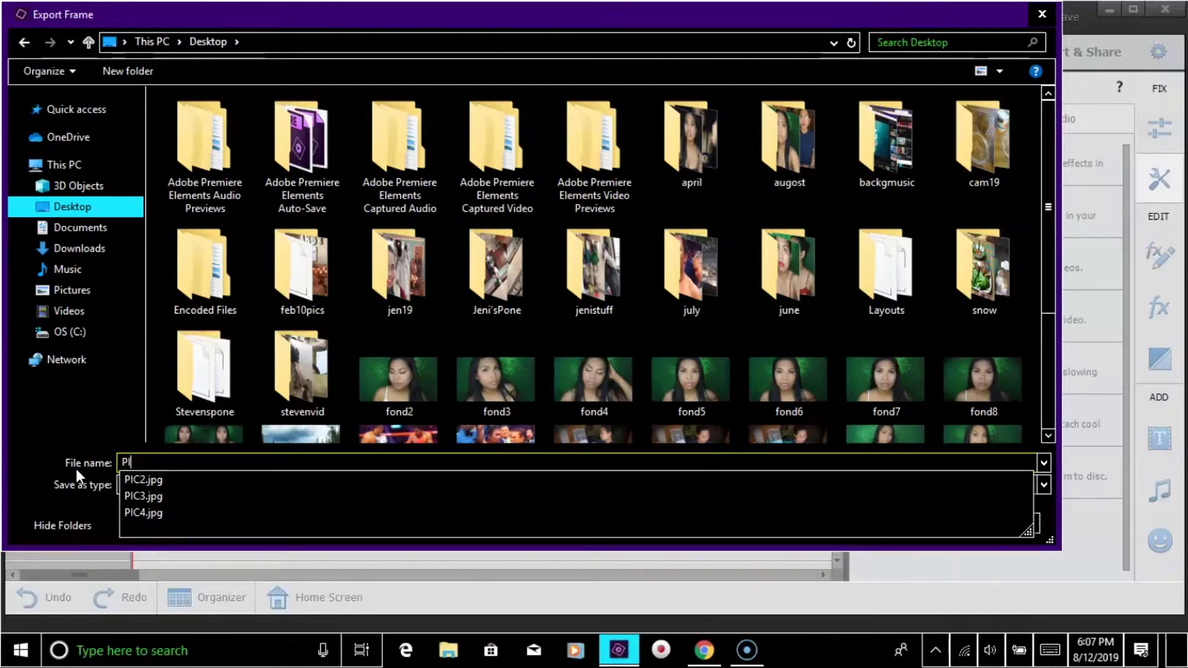
text(C8)
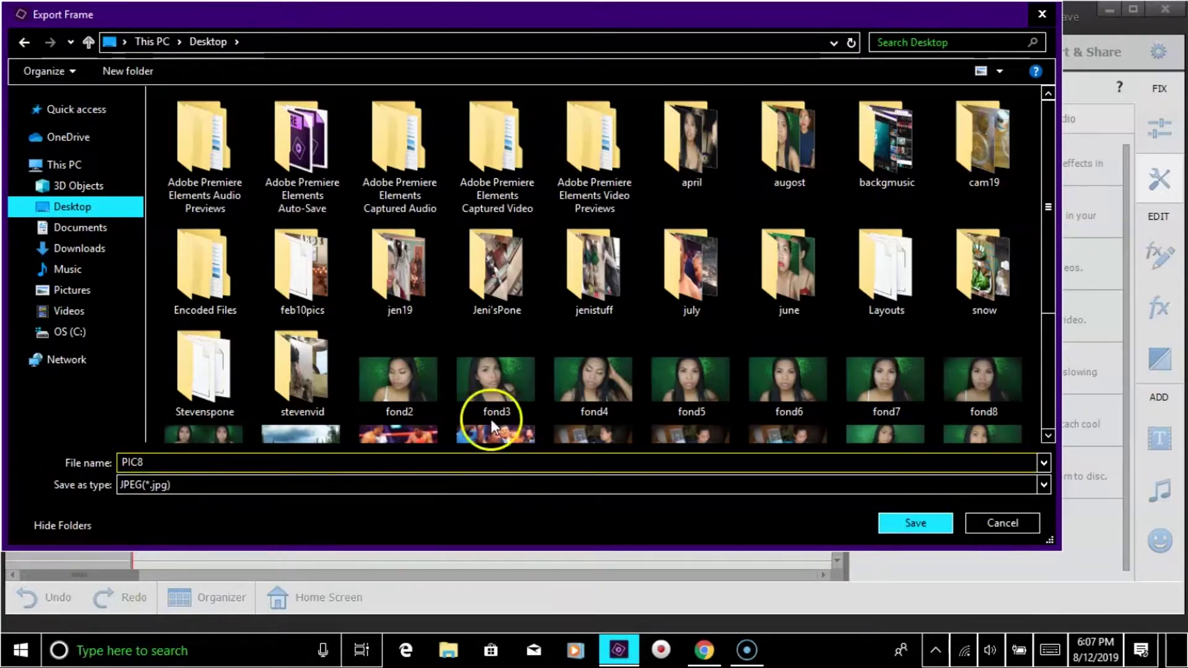
click(915, 519)
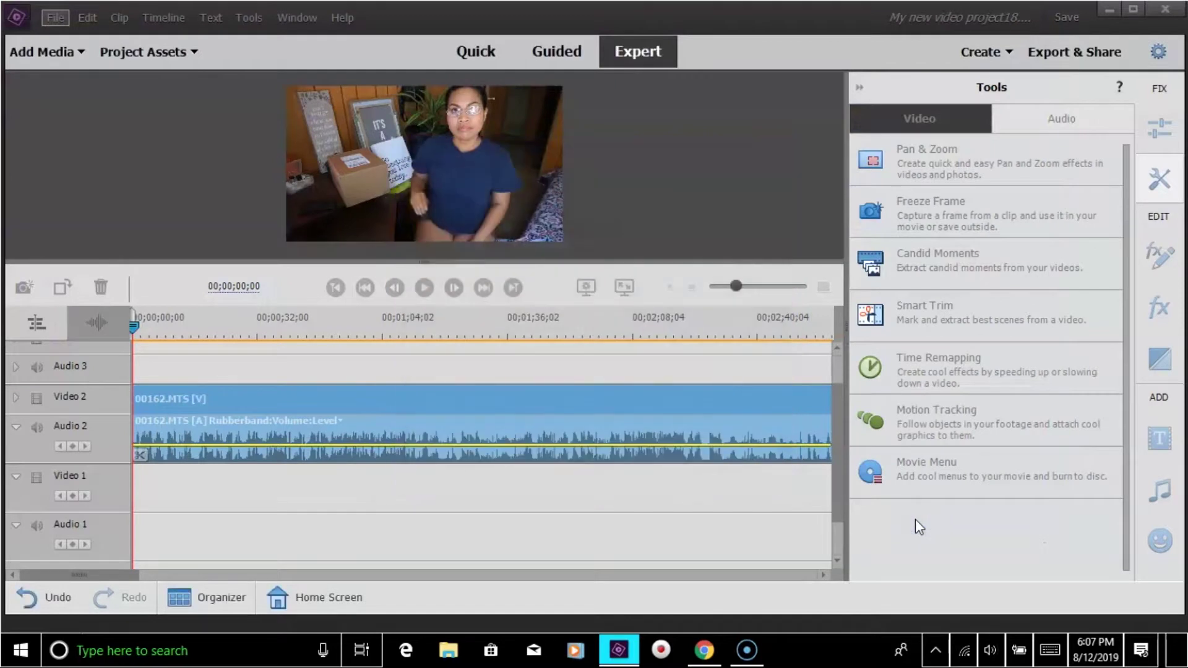
- Check the Windows desktop for the exported PIC8 picture and return to Premiere Elements
click(1108, 11)
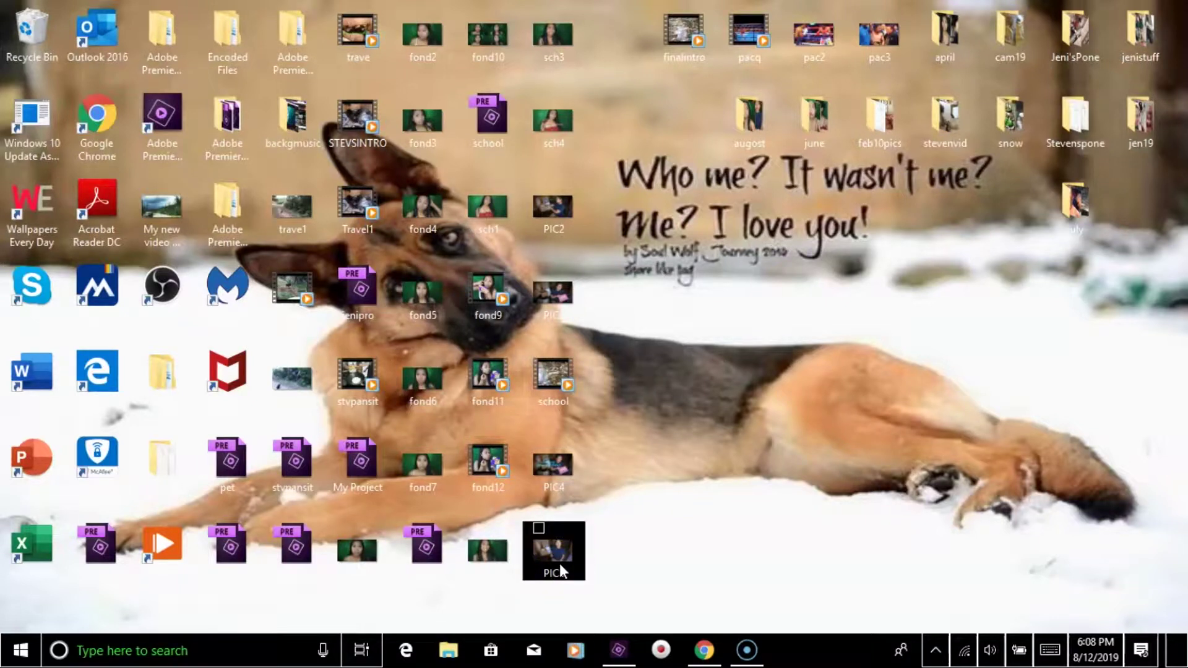
click(660, 649)
click(618, 649)
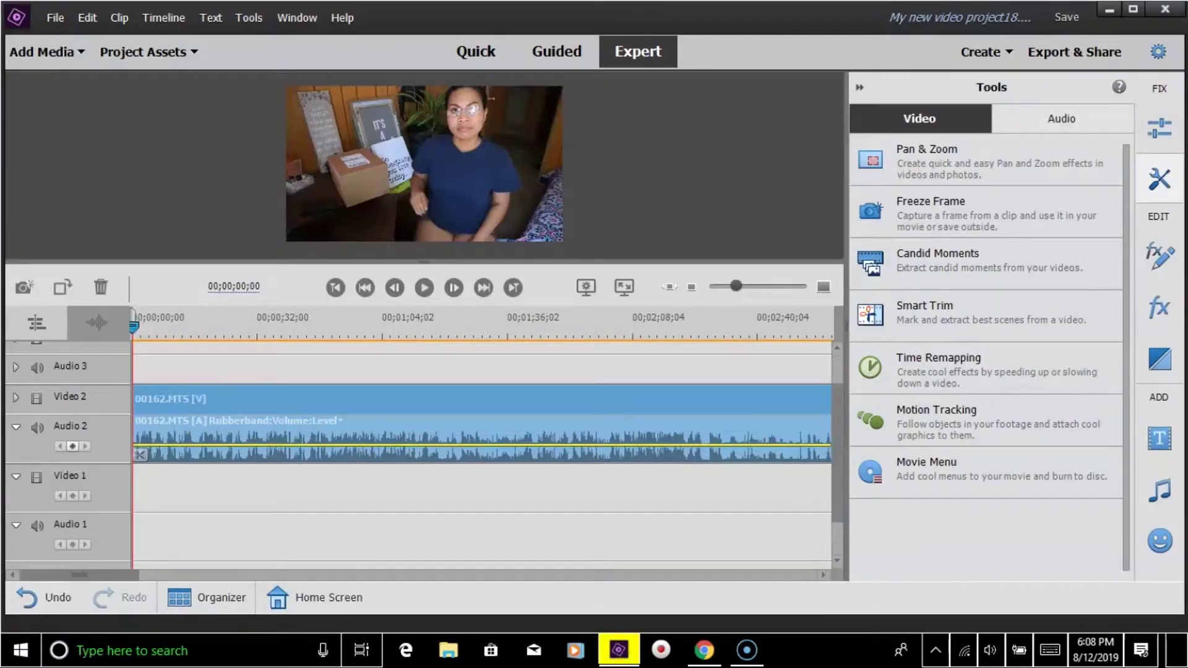
- Delete the audio of the 00162.MTS clip from the timeline, keeping its video
click(1156, 177)
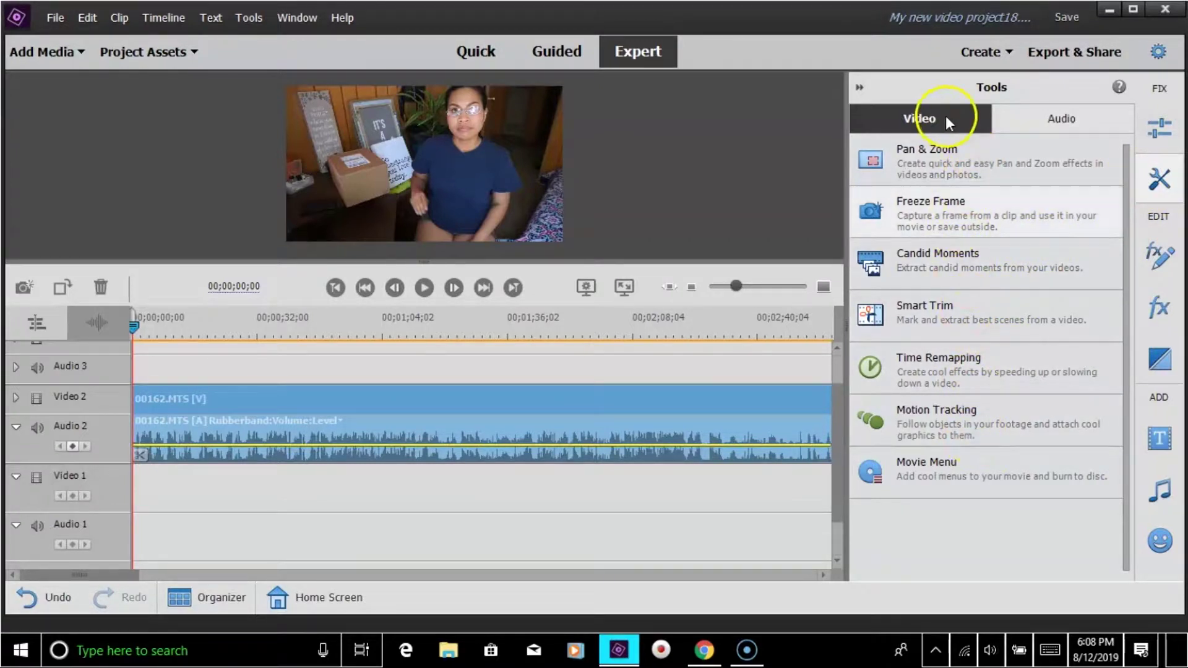
click(567, 523)
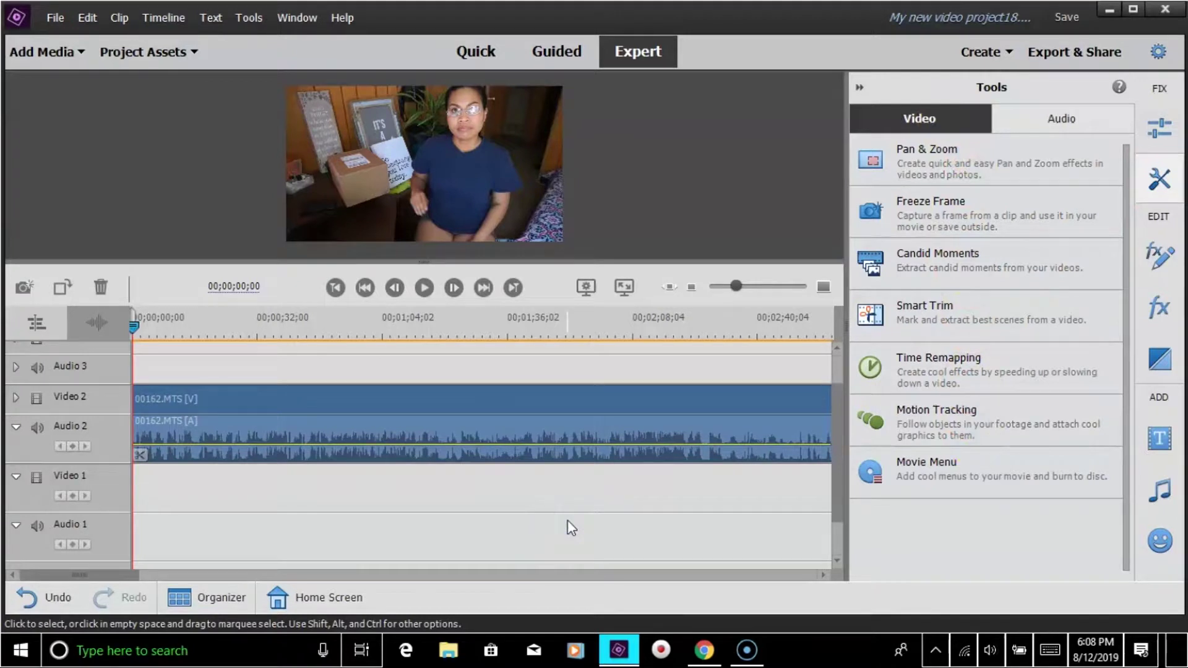
click(422, 423)
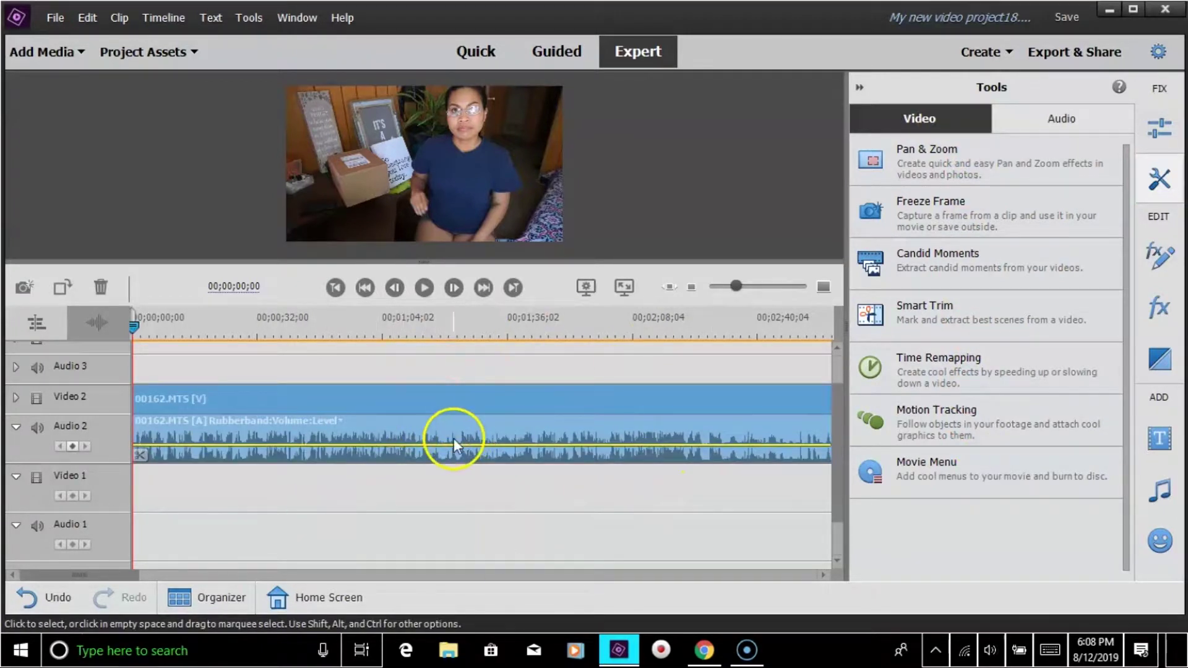
right_click(365, 433)
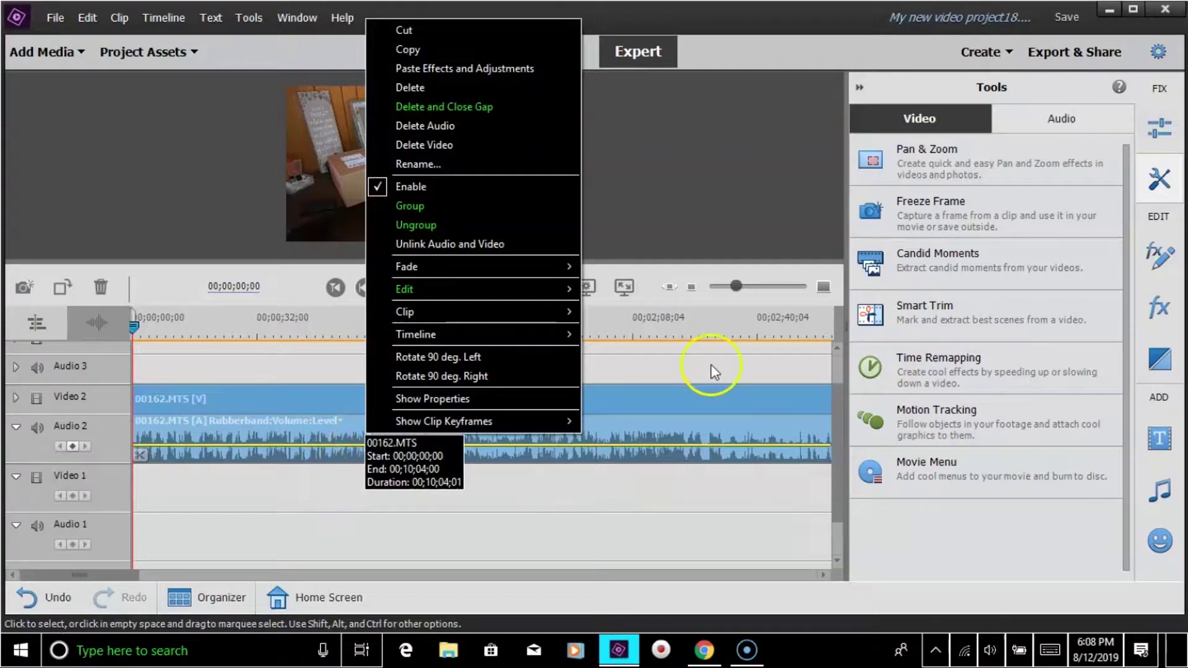
click(495, 126)
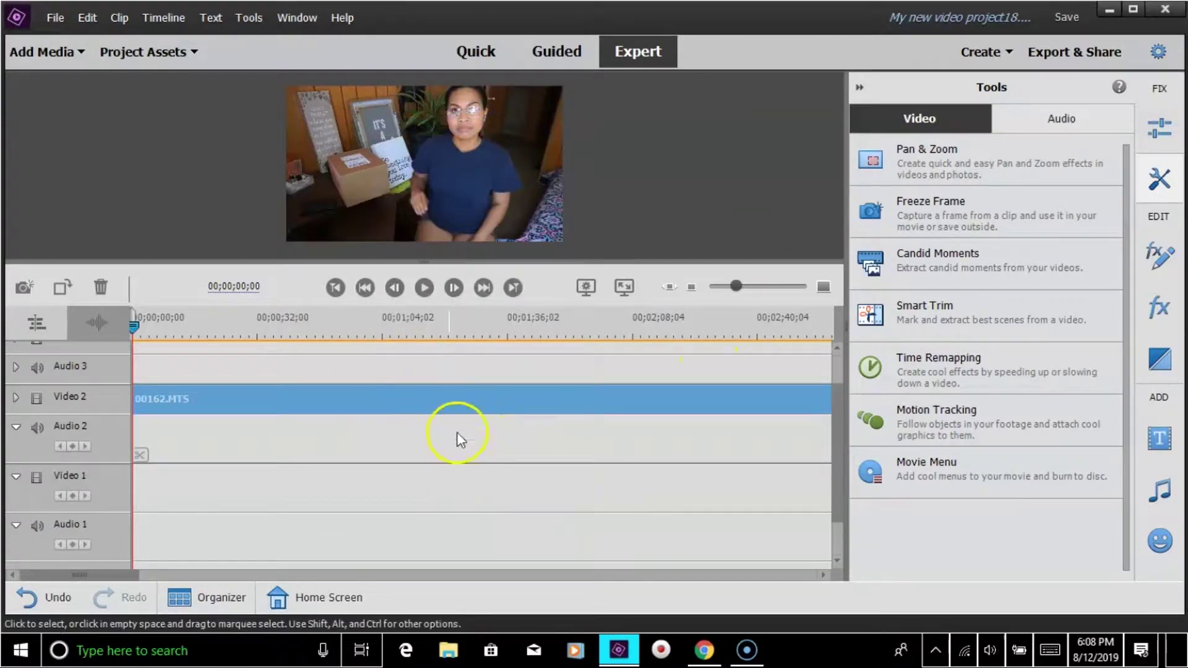
- Set up the Narration tool with the lowest mic sensitivity and muting of audio while recording turned off
click(1060, 121)
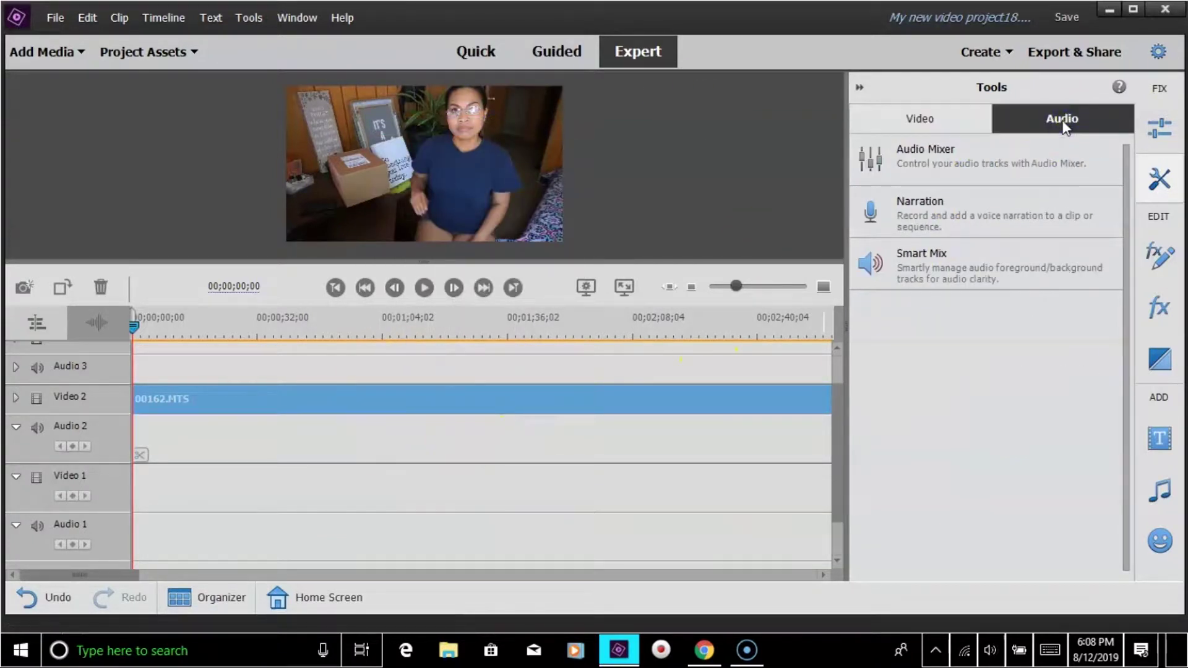
click(940, 371)
click(994, 223)
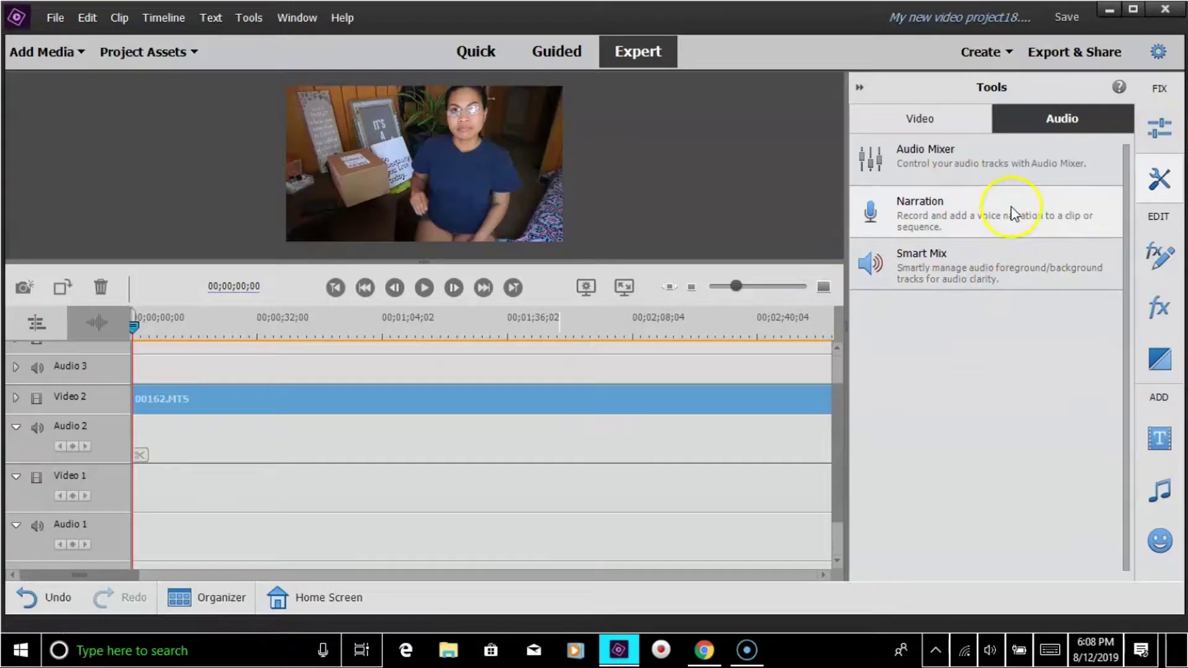
click(1012, 211)
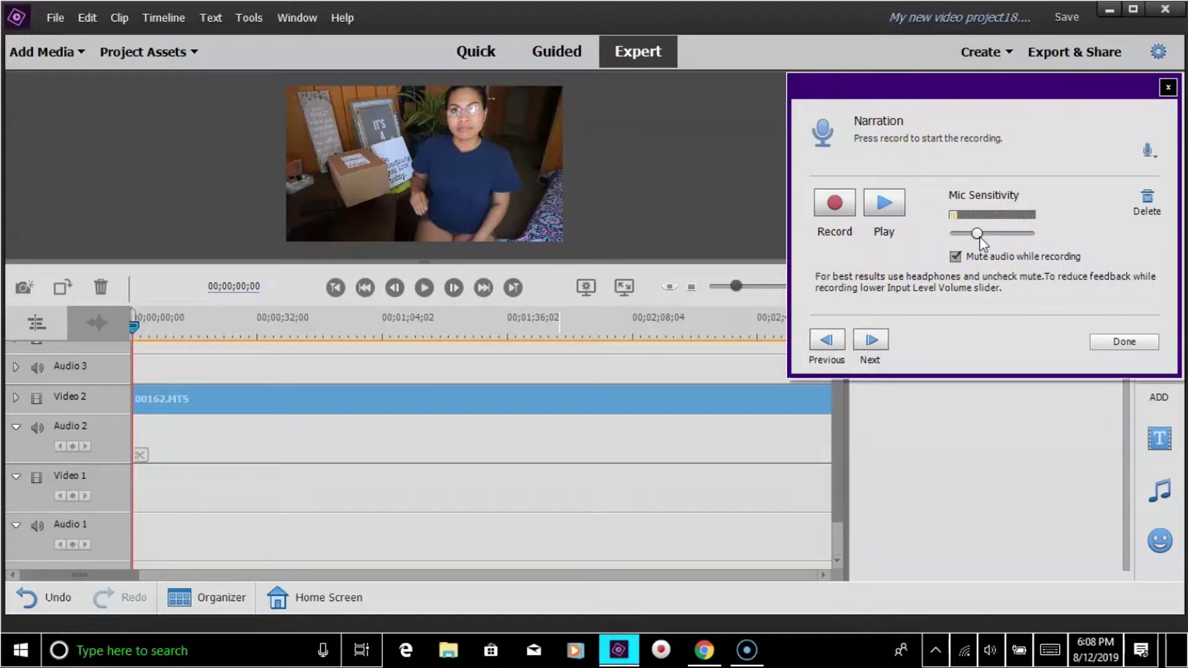
drag(984, 236, 956, 247)
click(955, 257)
click(955, 257)
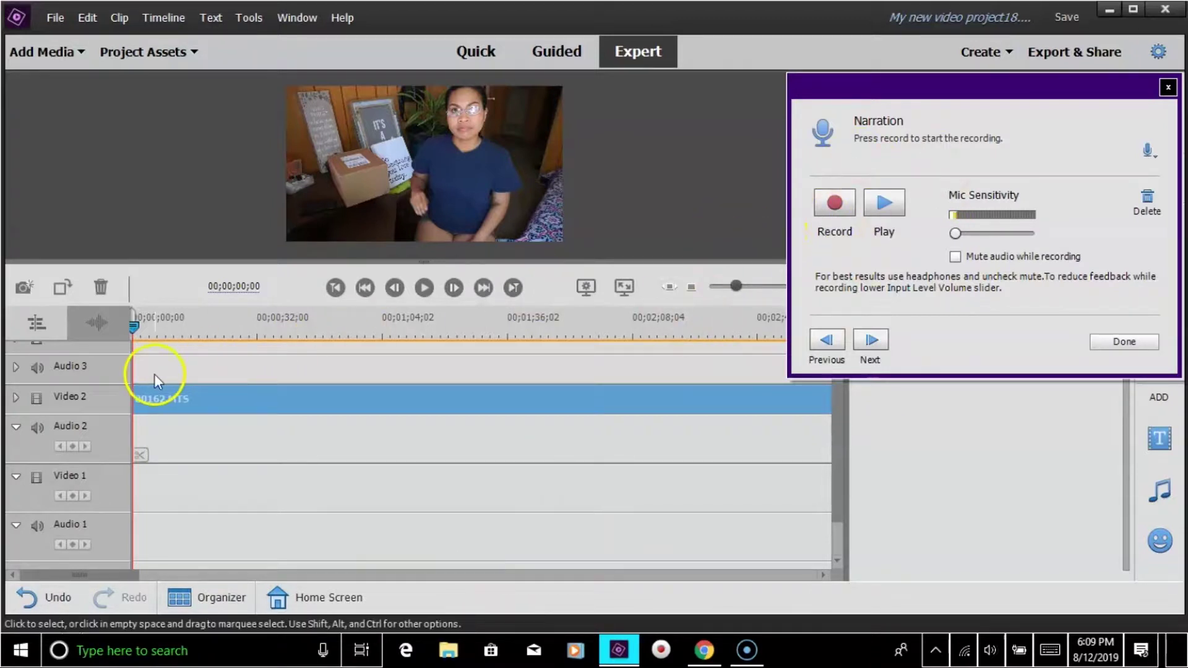
- Record a voice narration of about five seconds from the start of the clip and leave the Narration tool
click(828, 217)
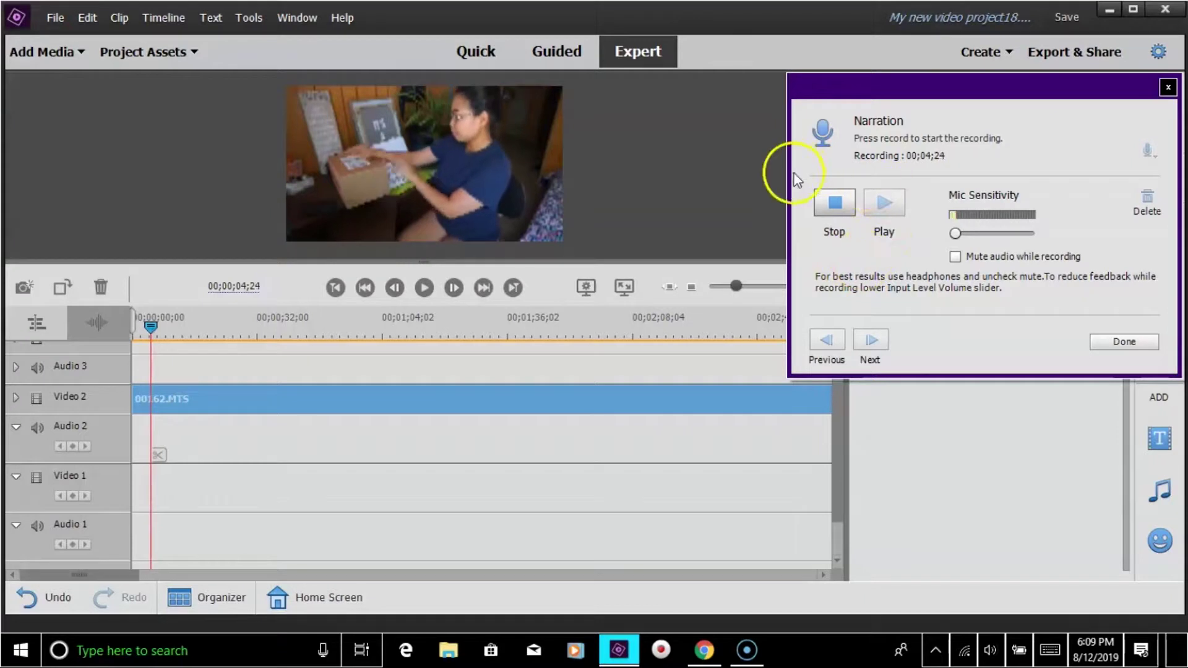
click(837, 210)
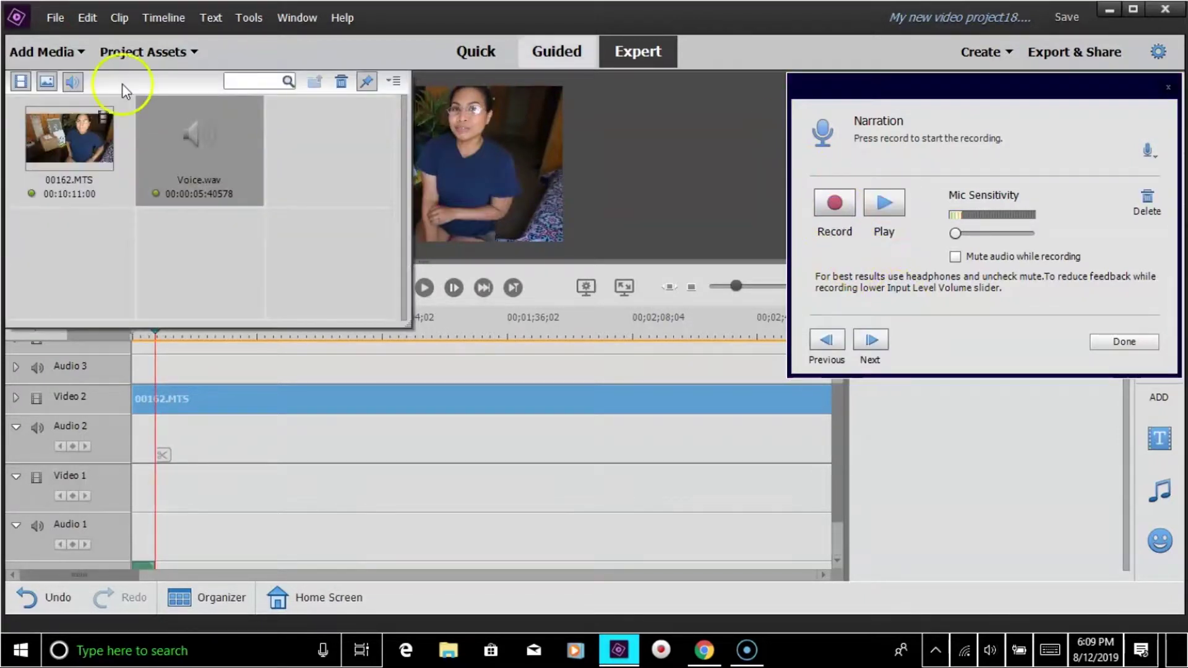
scroll(344, 547, down, 1)
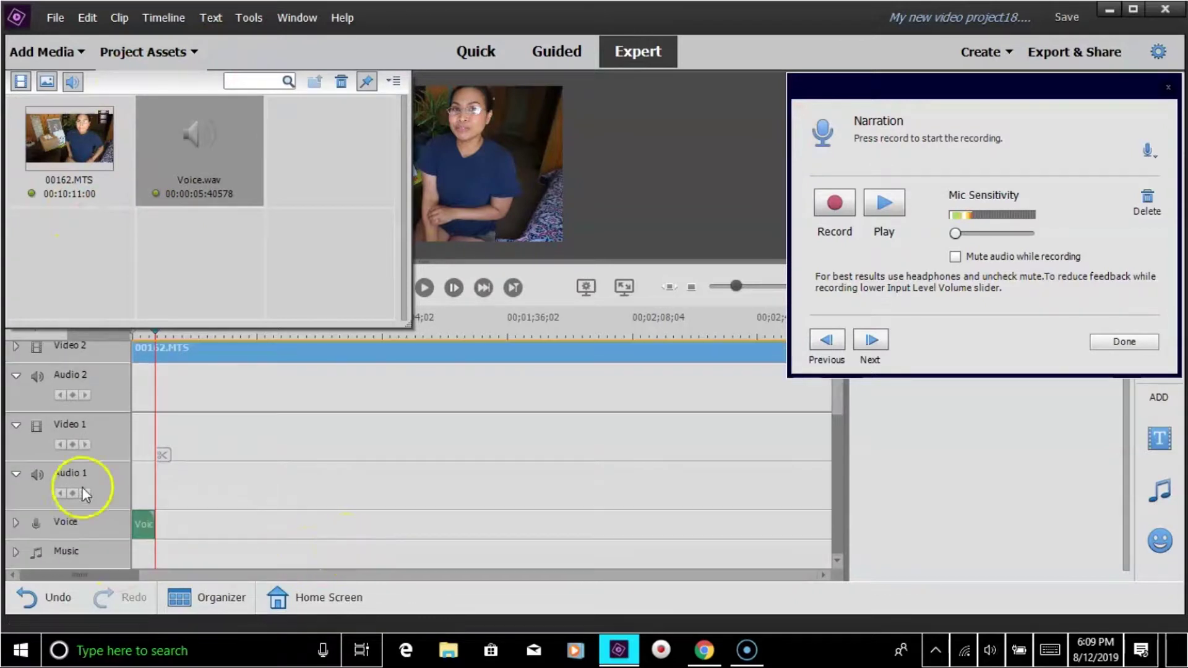
click(180, 53)
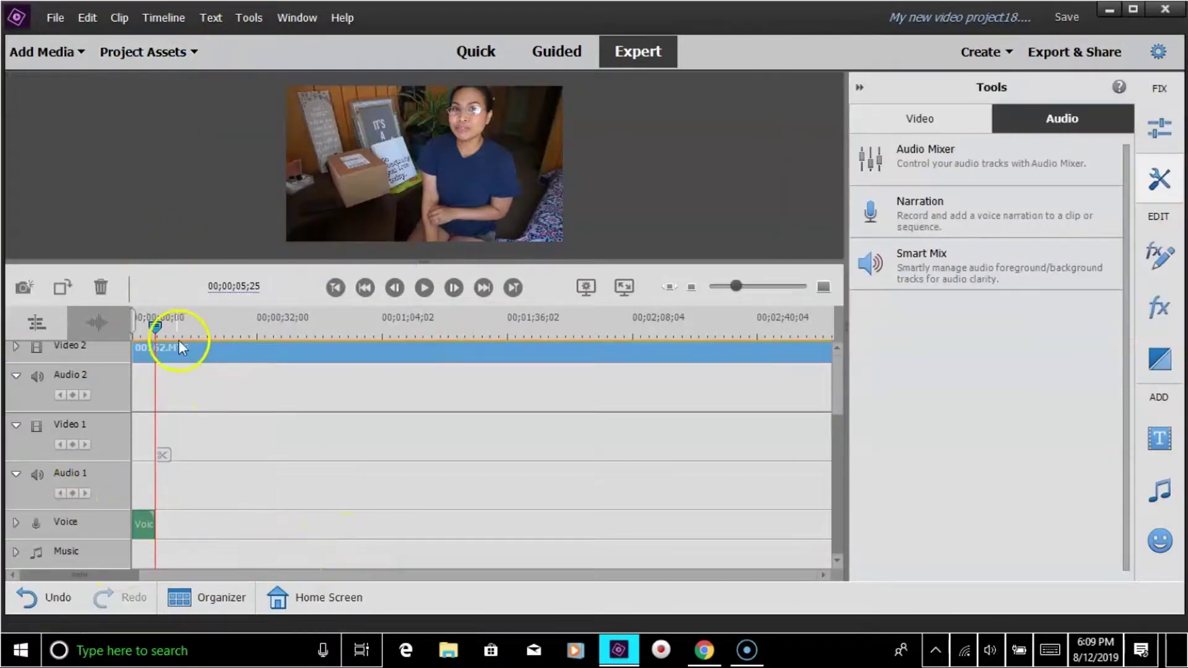
- Play the timeline from the beginning to review the recorded narration, stopping near its end
drag(157, 329, 117, 339)
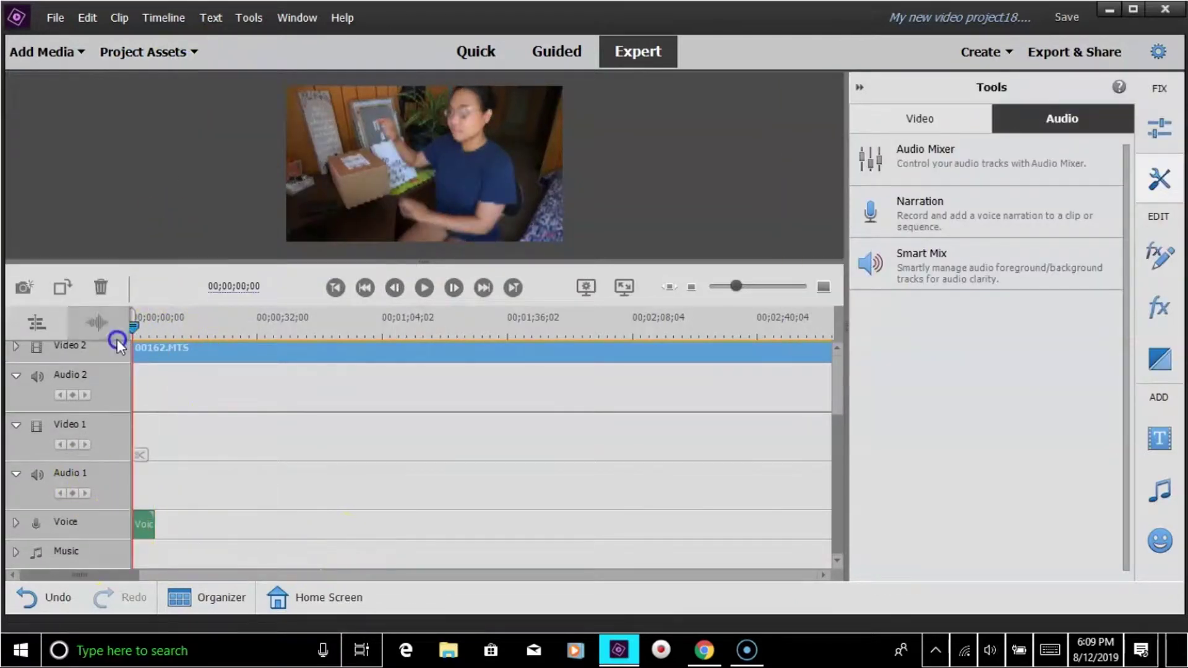
click(433, 287)
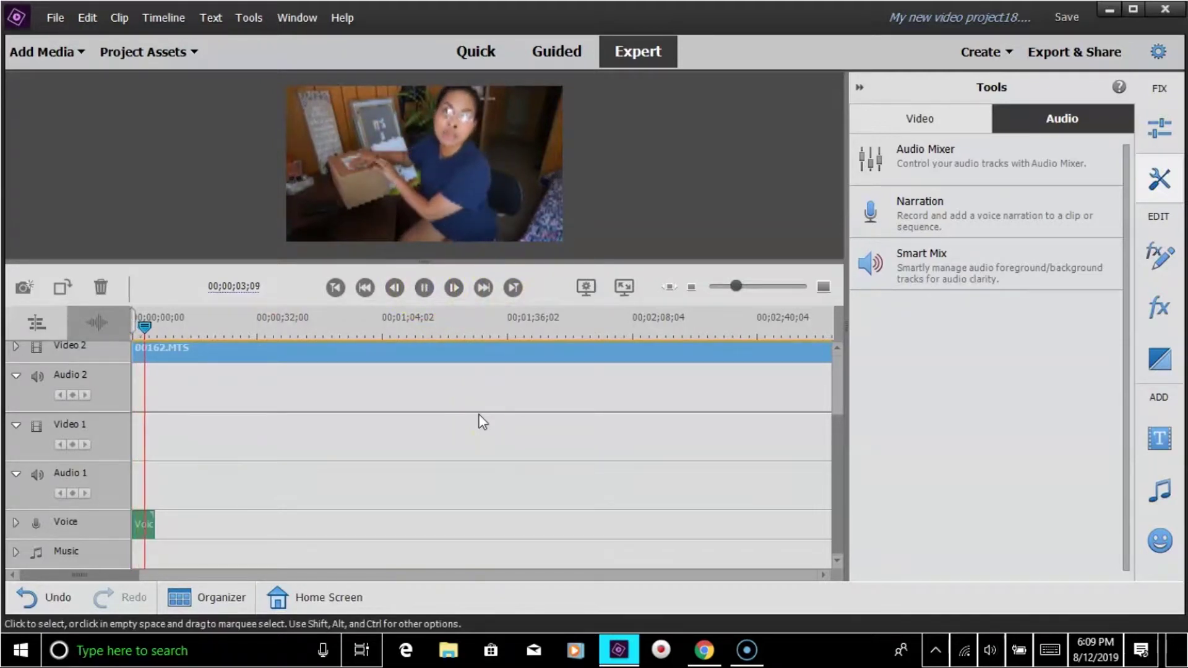
click(426, 294)
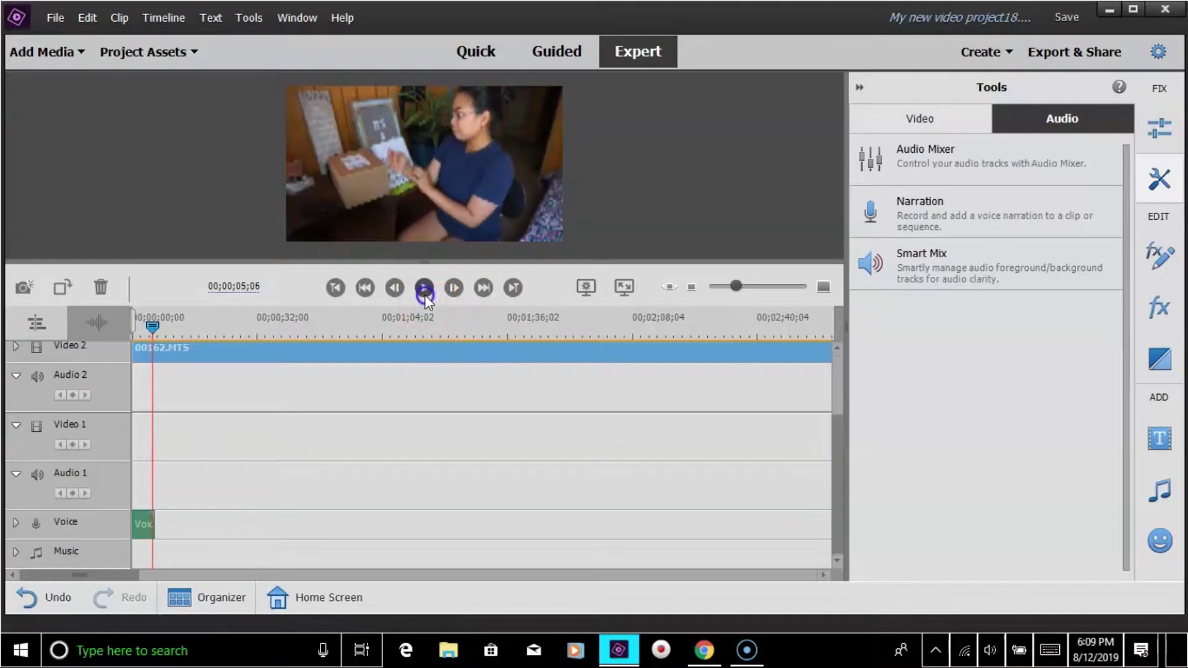
- Delete the narration clip from the Voice track and remove Voice.wav from the project assets
right_click(143, 524)
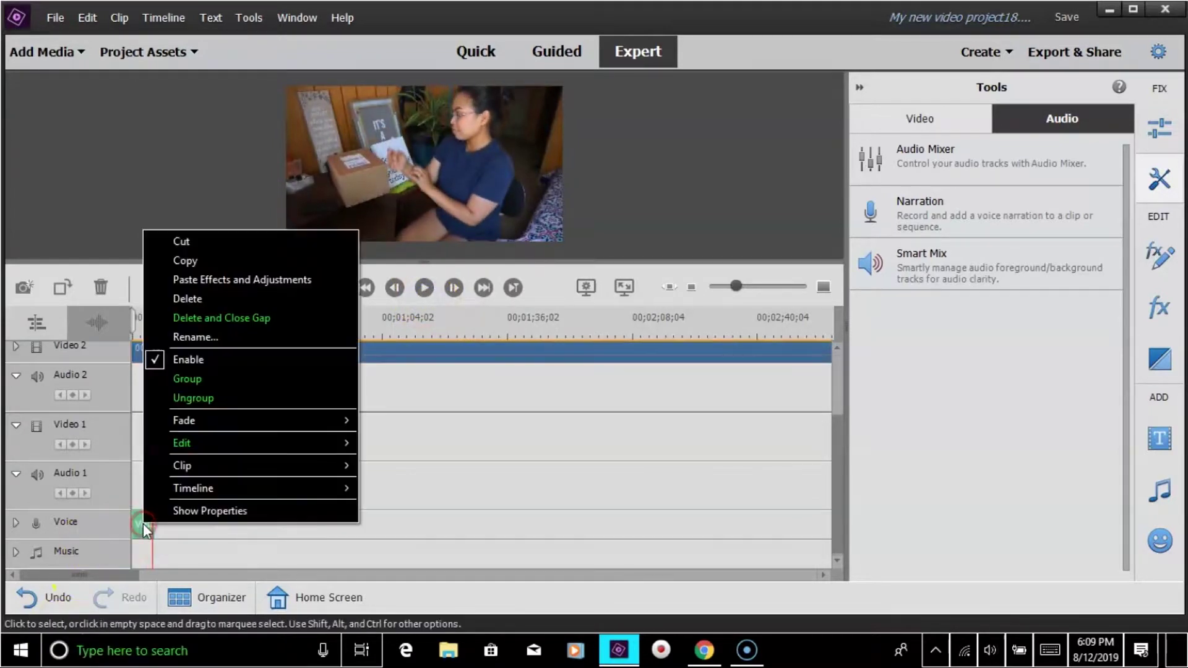
click(213, 299)
click(142, 52)
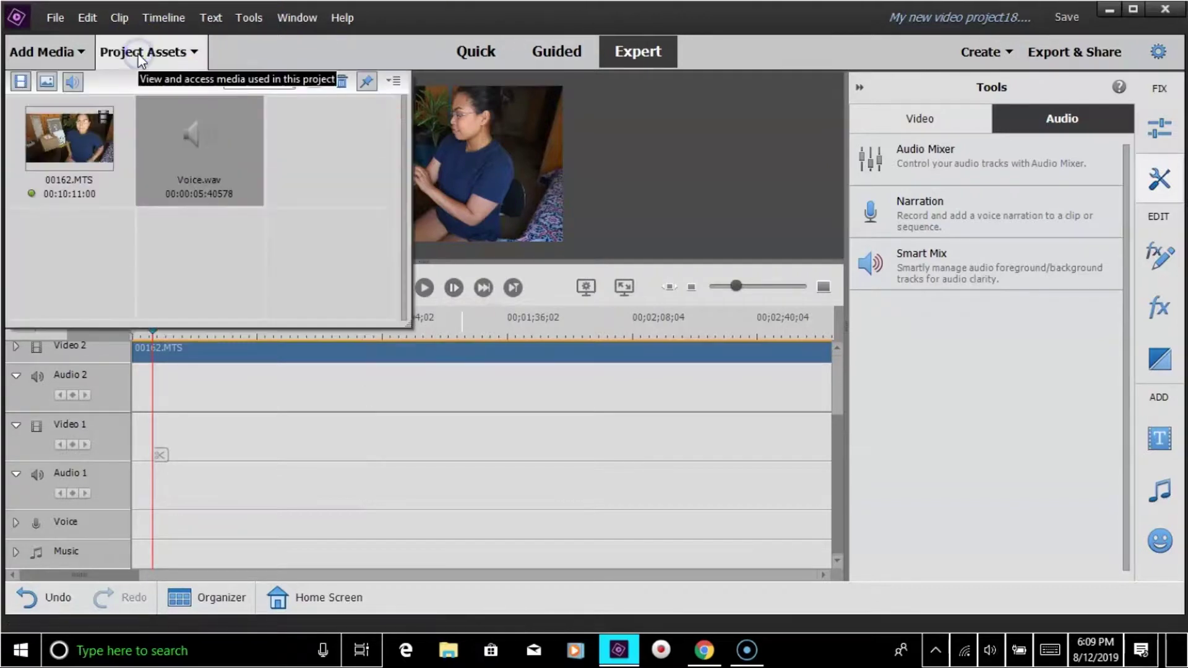
click(194, 164)
click(341, 81)
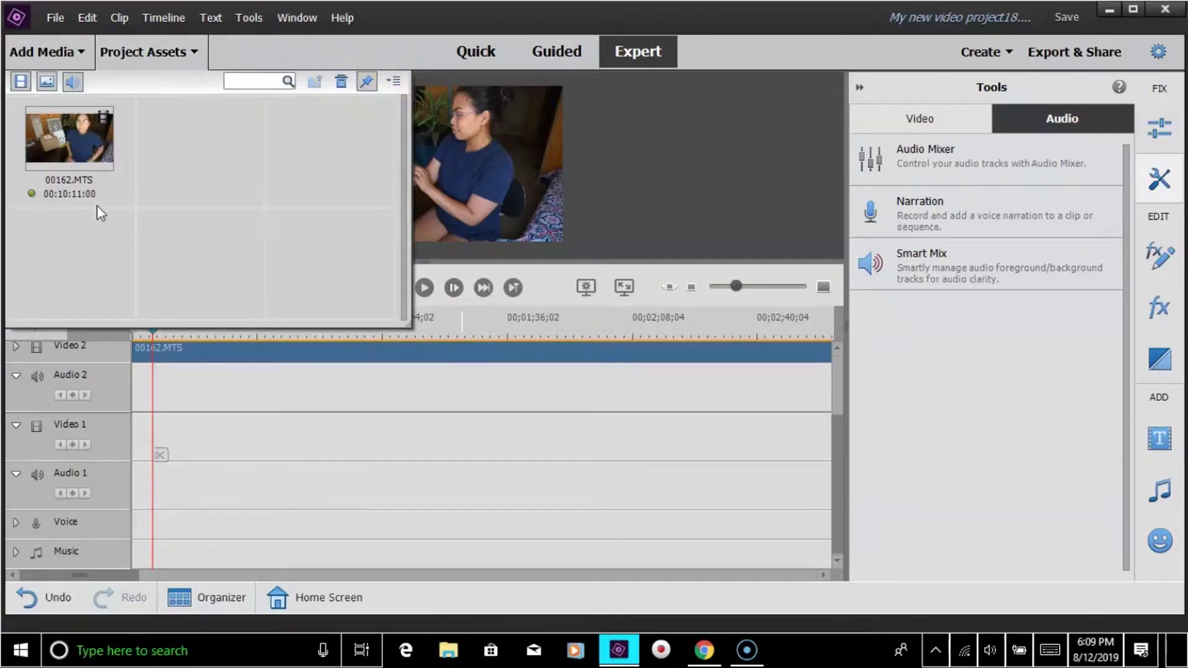
- Undo the recent edits back through the narration and the audio deletion on 00162.MTS, and hide the project assets
click(86, 17)
click(116, 39)
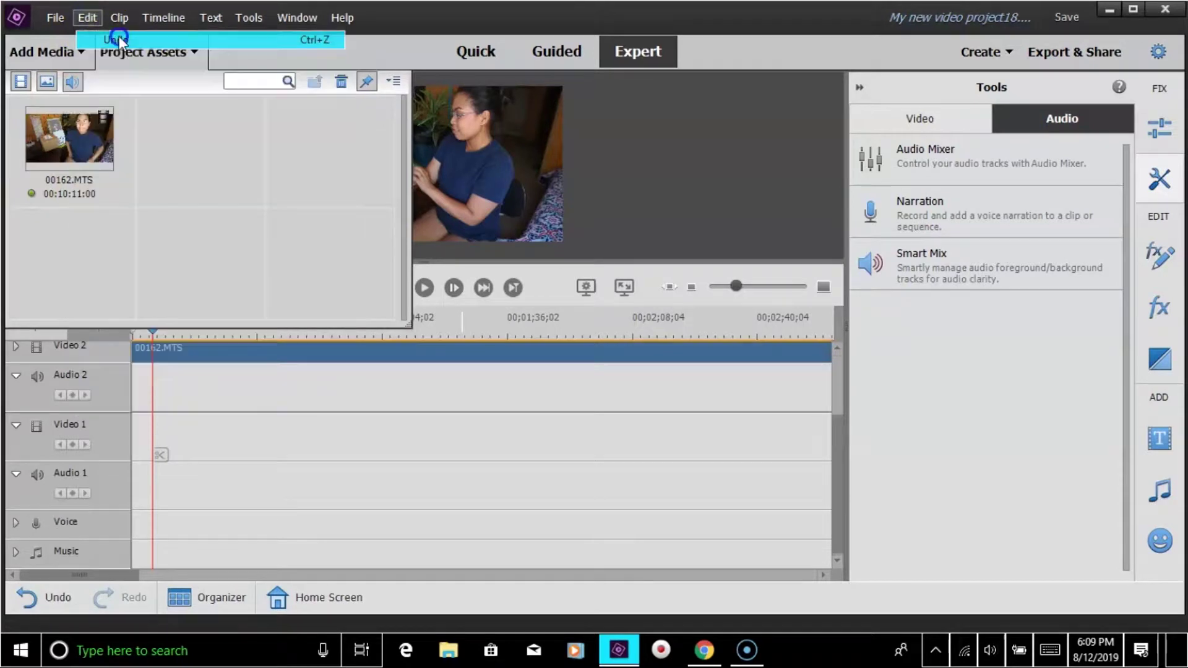
click(86, 17)
click(112, 42)
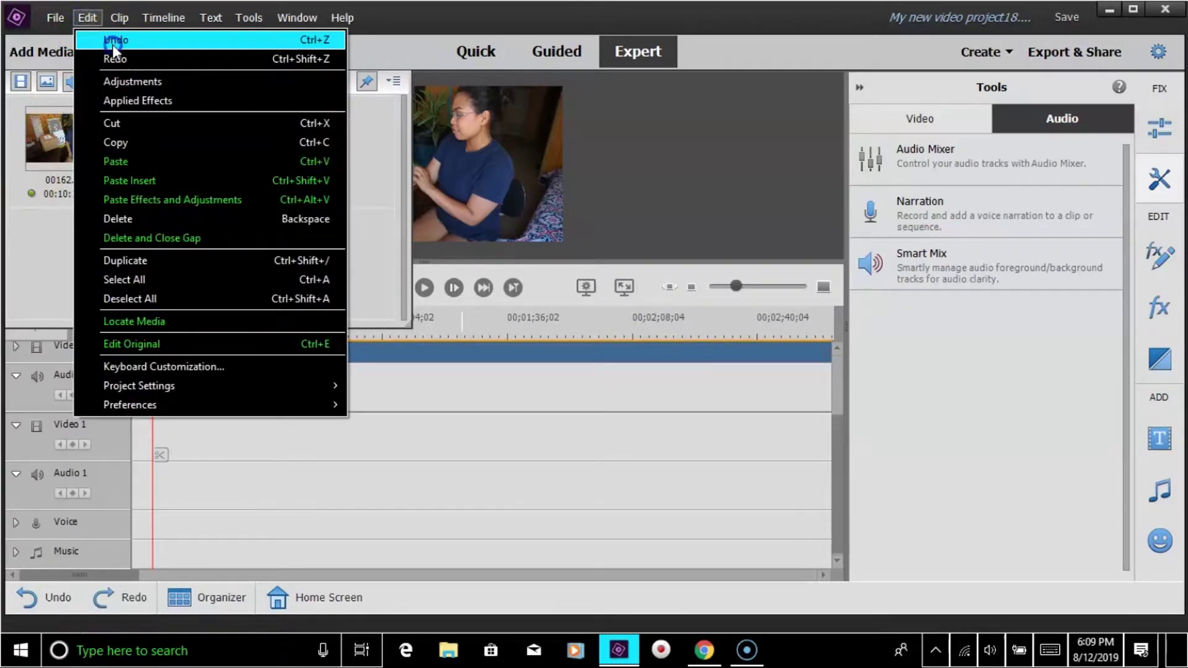
click(87, 17)
click(110, 40)
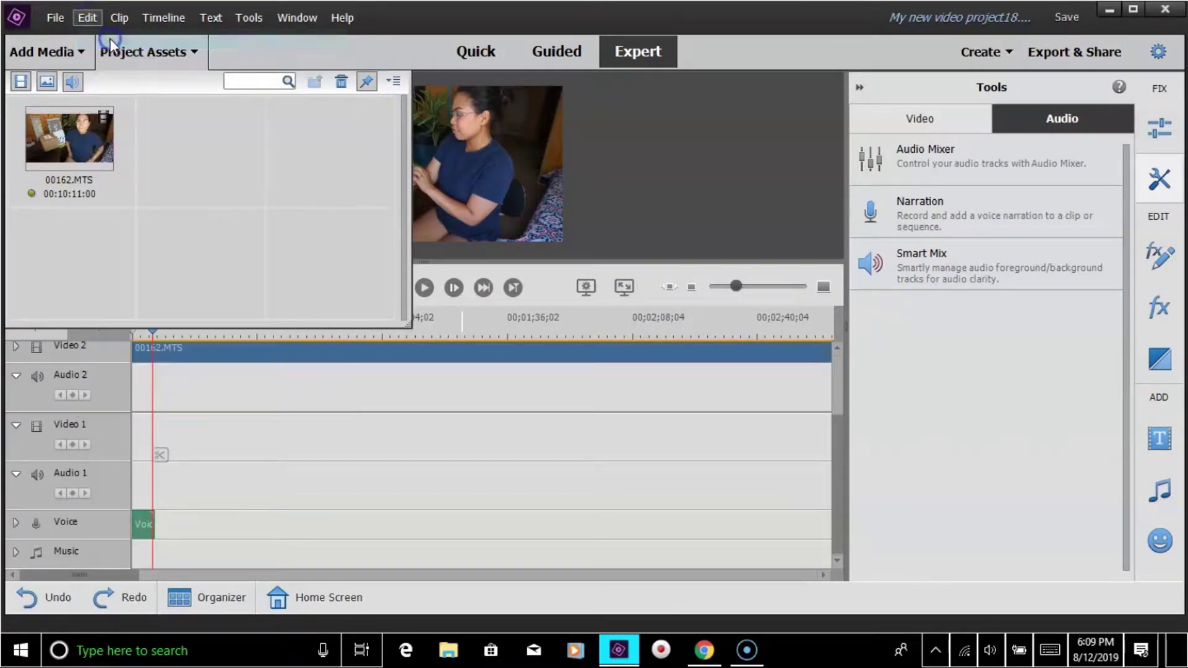
click(90, 15)
click(115, 42)
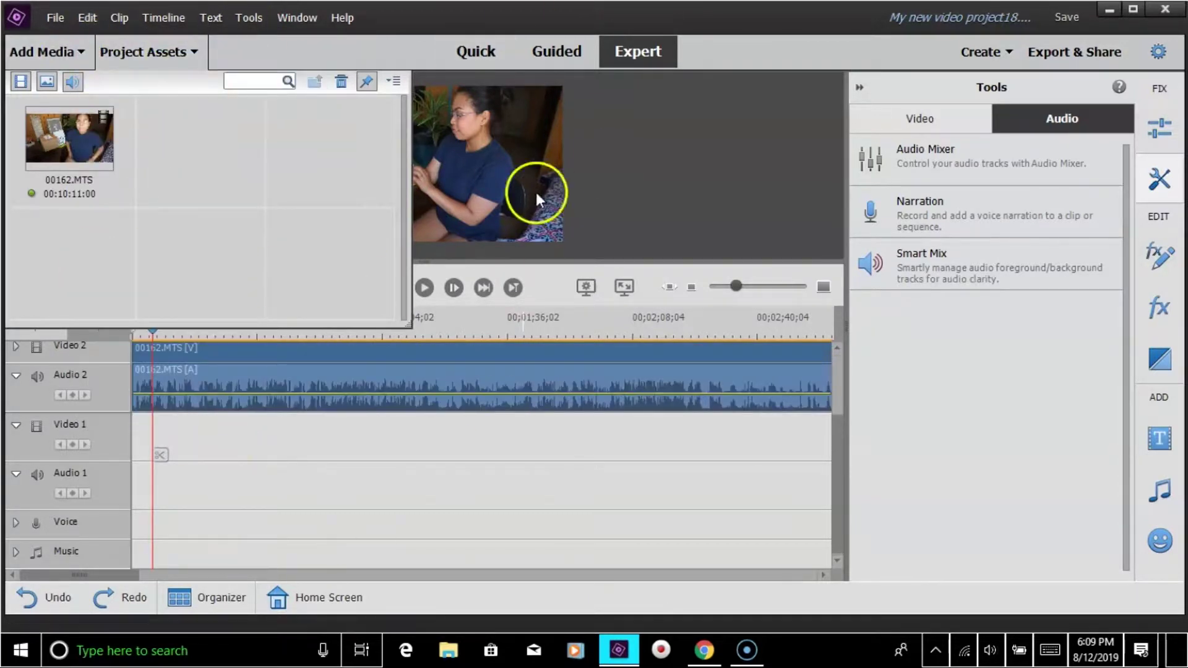
click(158, 52)
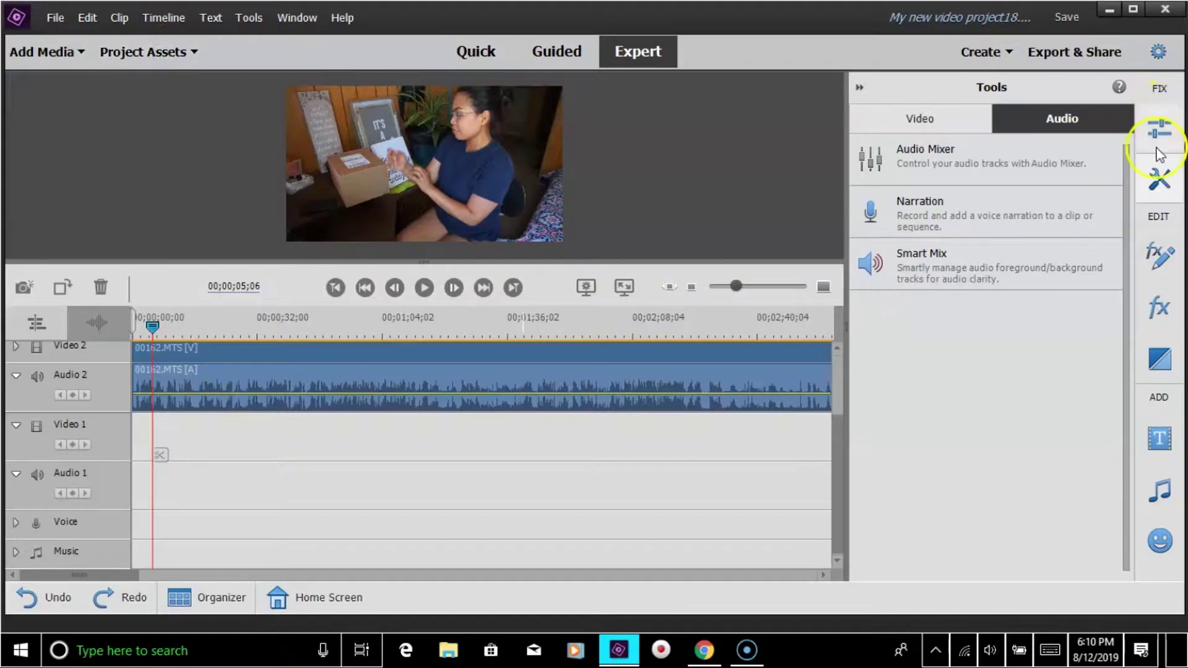
- Split the 00162.MTS clip at 00;00;05;06 and select the short first segment for video Time Remapping
click(1172, 195)
click(1172, 196)
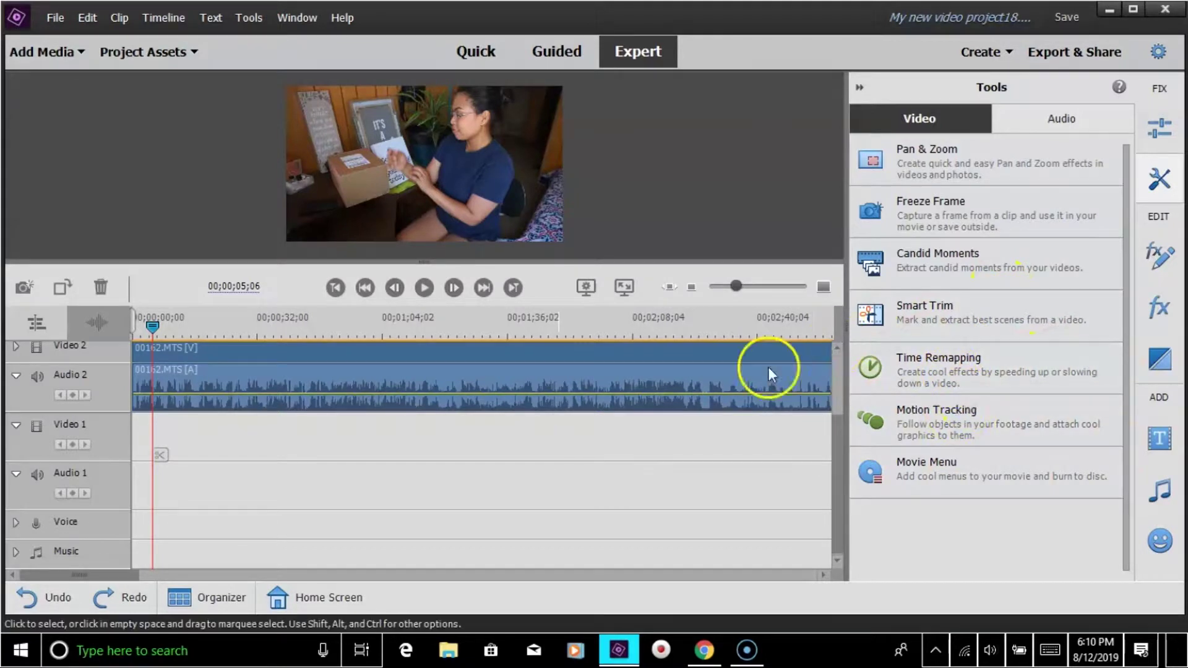
click(989, 372)
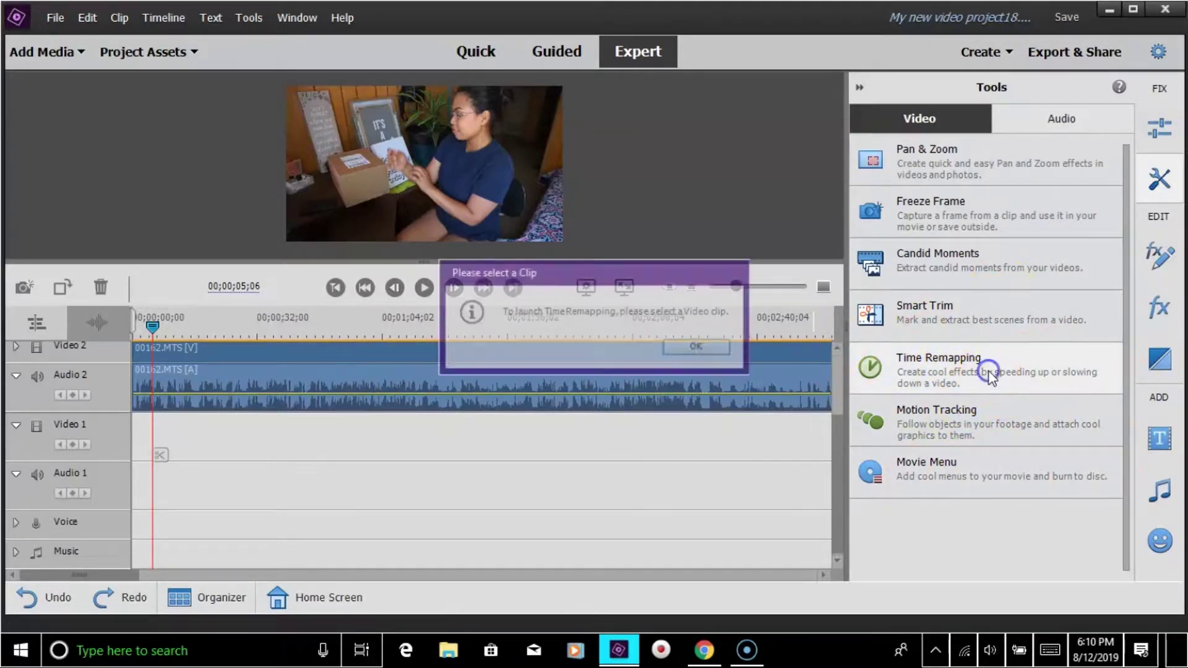
click(698, 347)
click(332, 380)
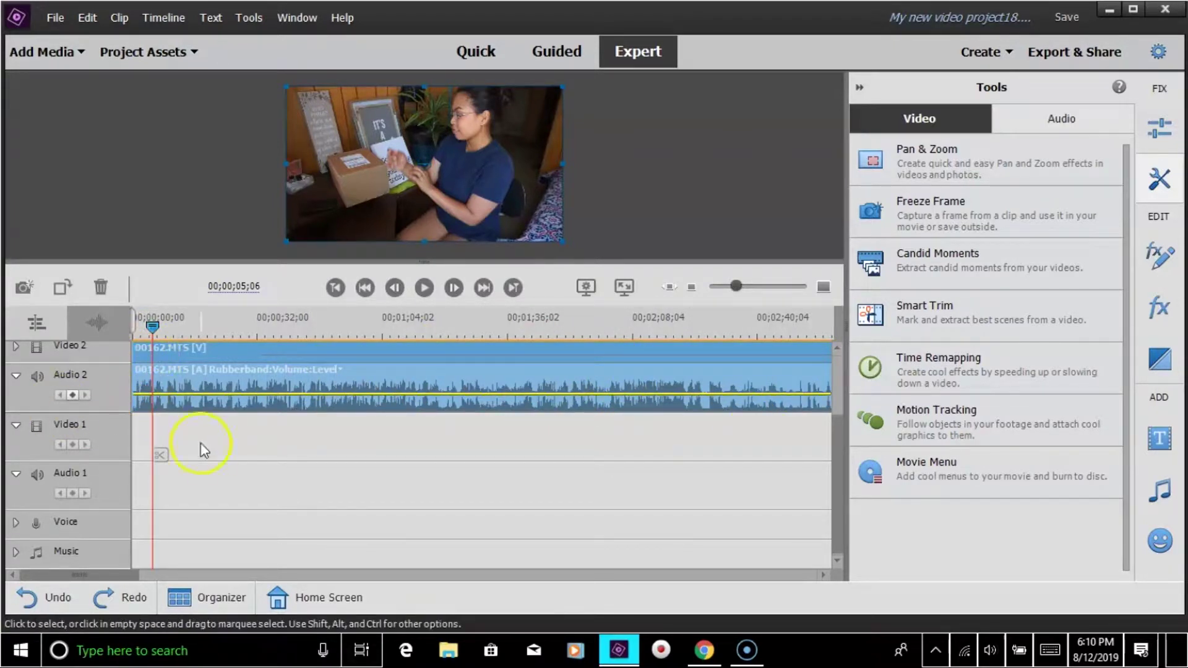
click(161, 454)
click(143, 373)
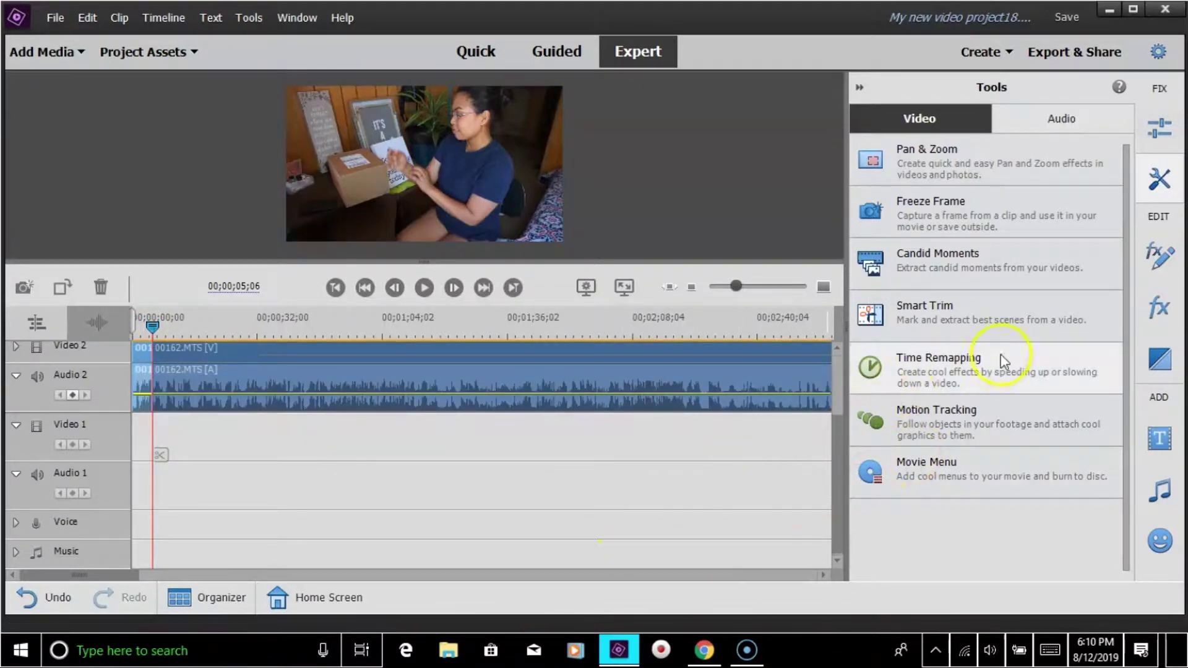
- Time-remap the first segment with a TimeZone spanning nearly its whole length at Very Fast 4x forward, removing its audio
click(975, 392)
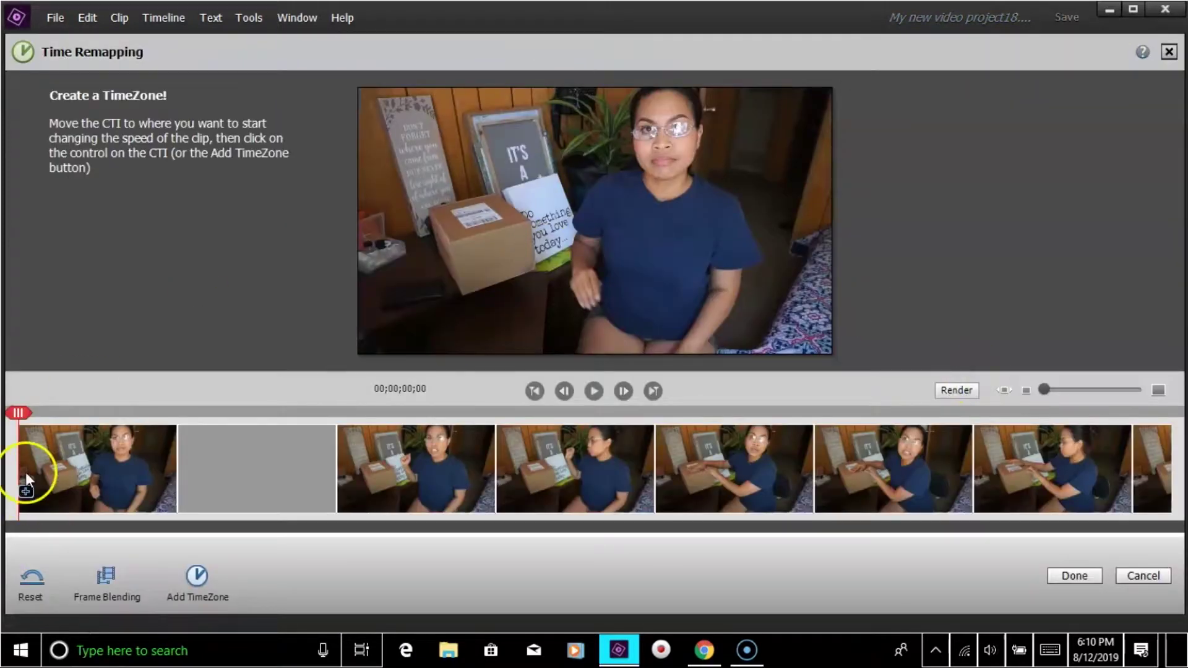
click(25, 491)
drag(92, 469, 1169, 474)
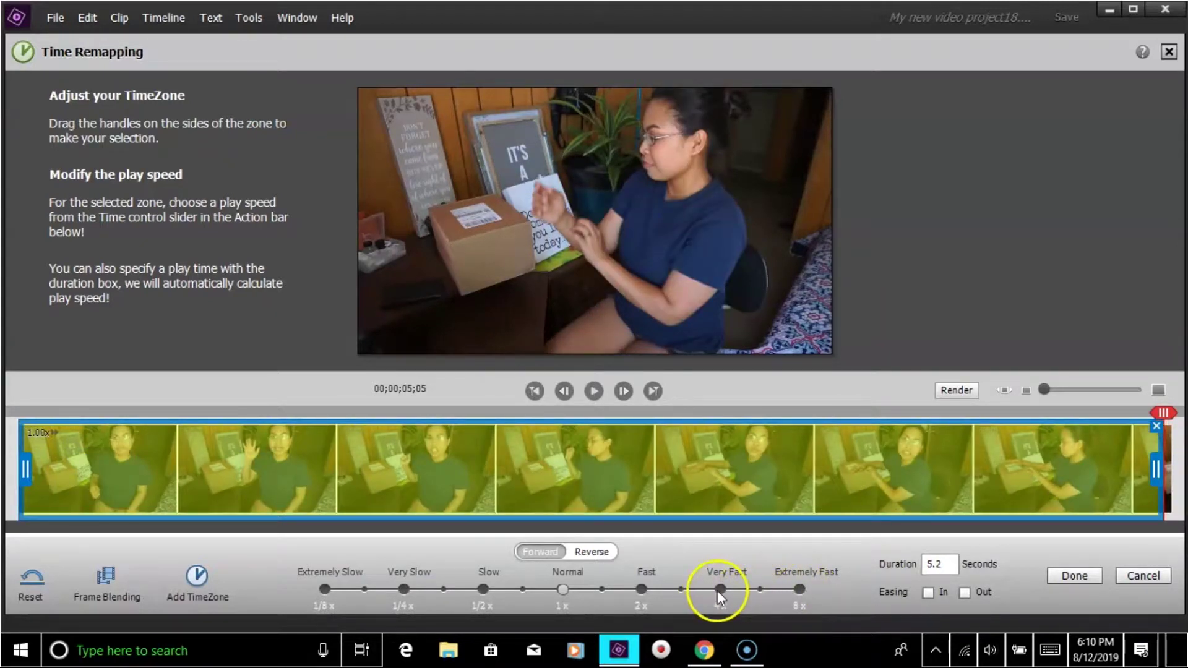
click(721, 588)
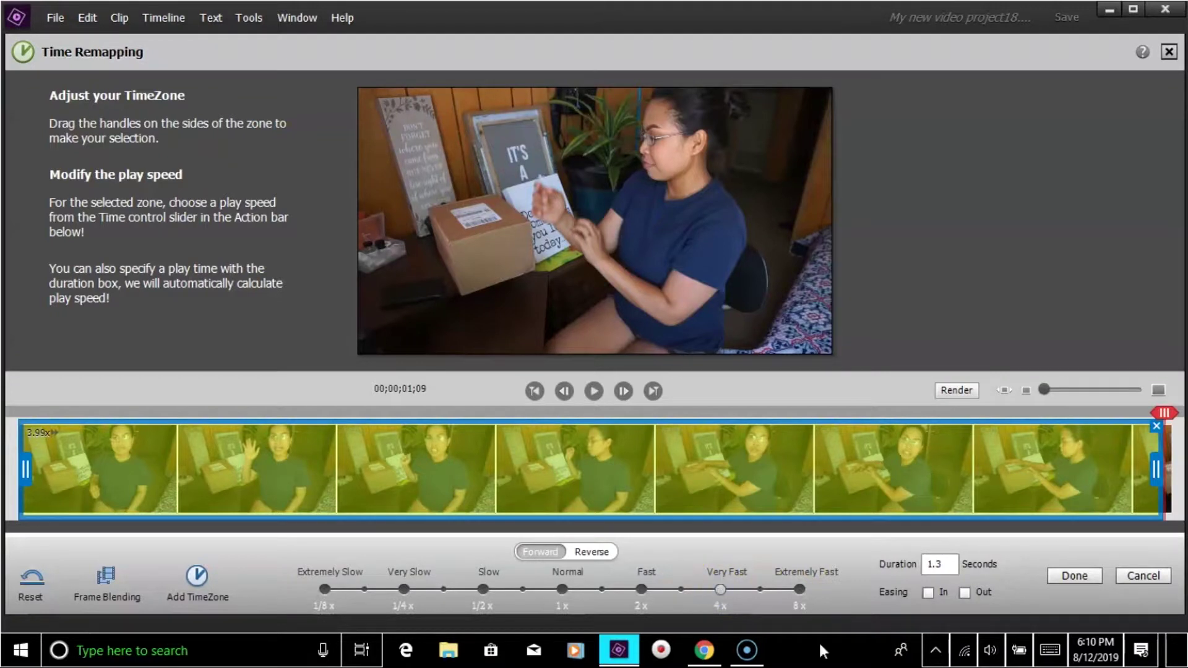
click(1068, 574)
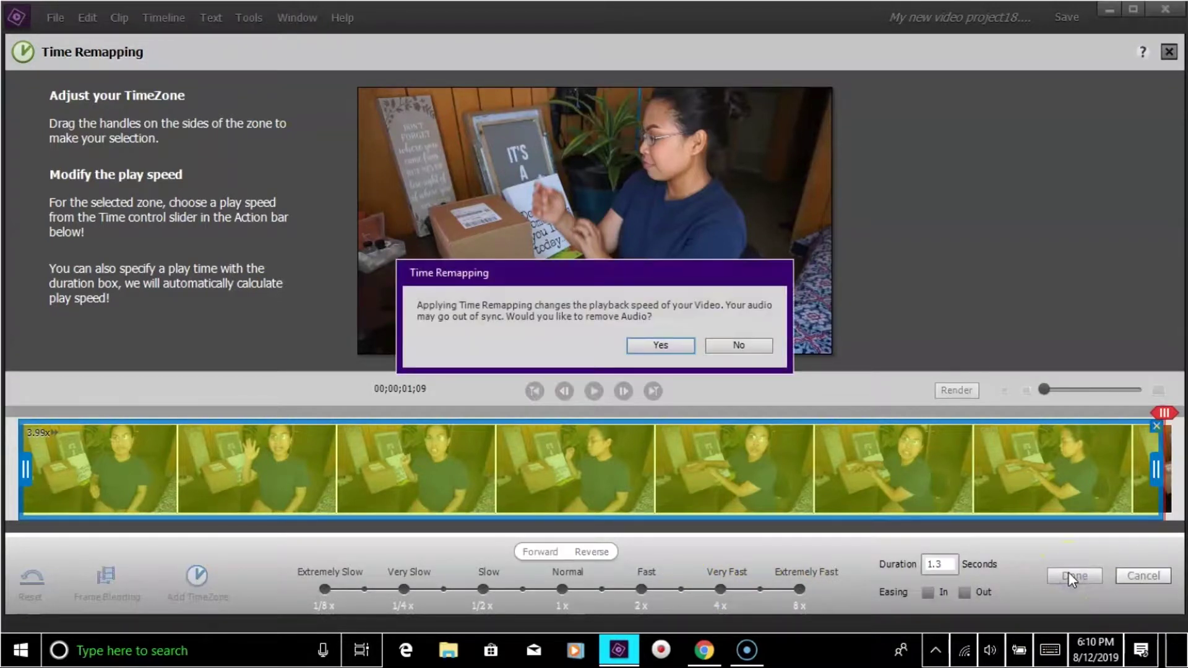
click(661, 345)
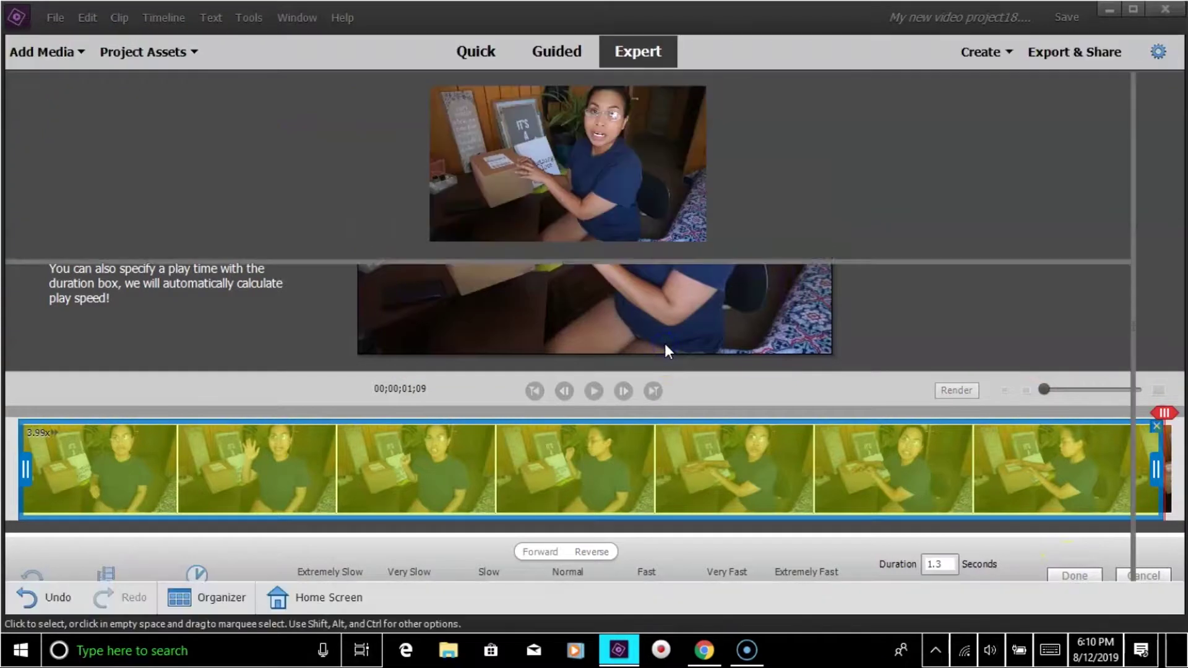
- Play the timeline from the beginning twice to review the sped-up first segment
drag(149, 328, 112, 334)
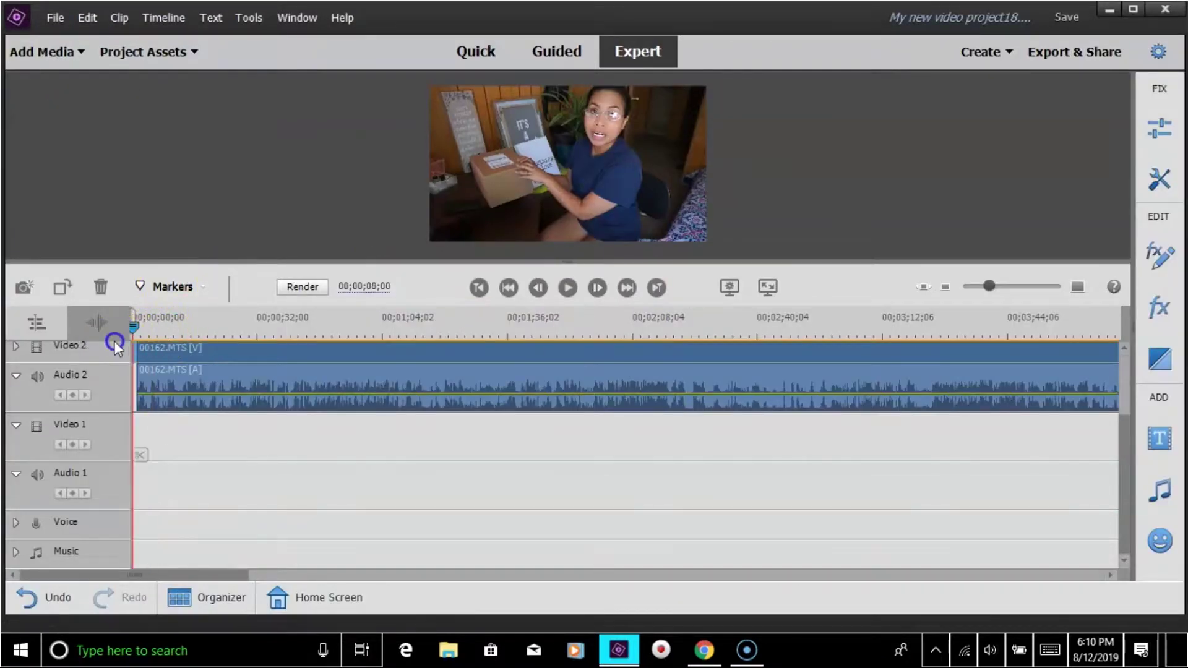
click(1015, 285)
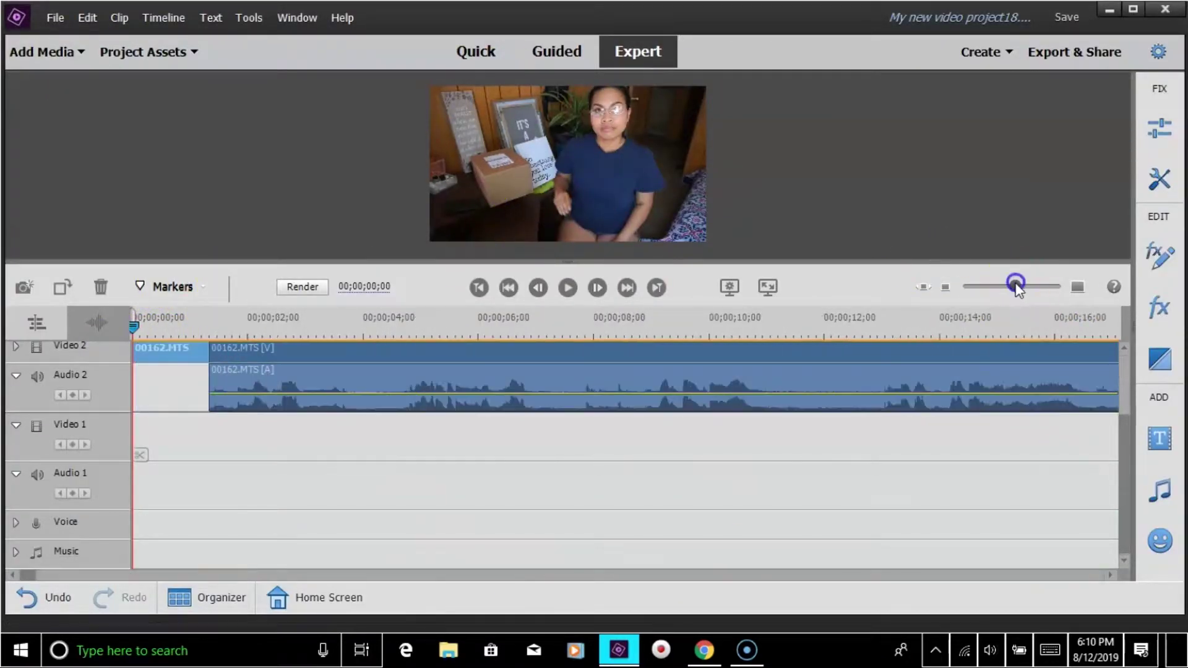
scroll(804, 497, up, 3)
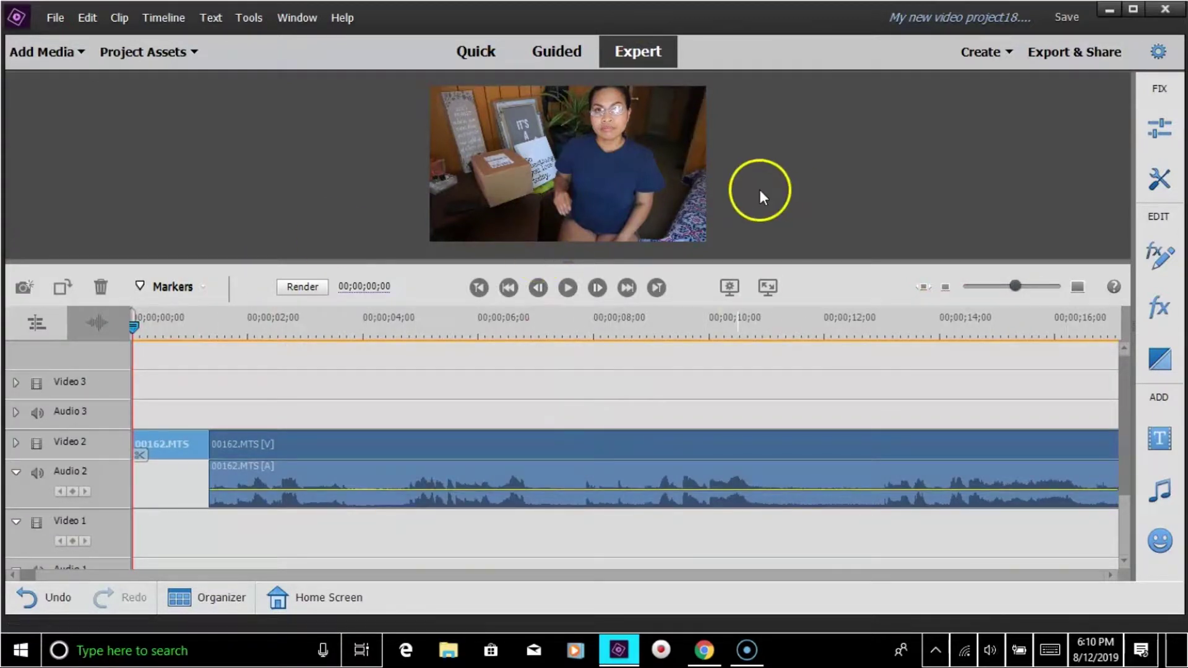
click(568, 287)
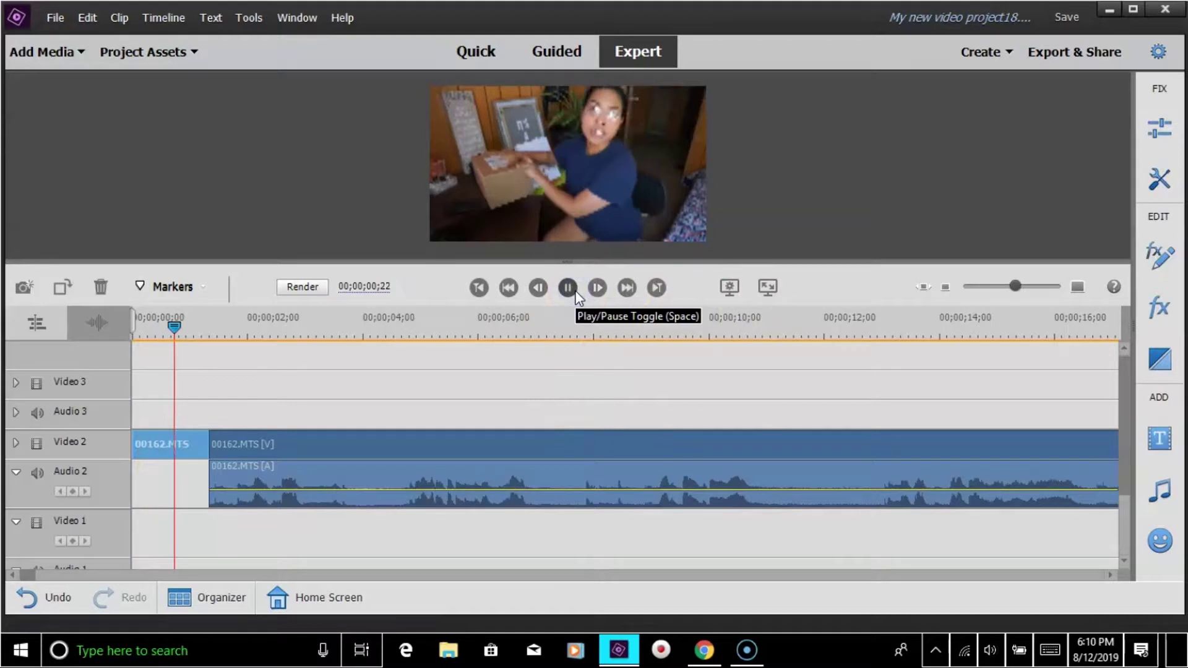
click(567, 288)
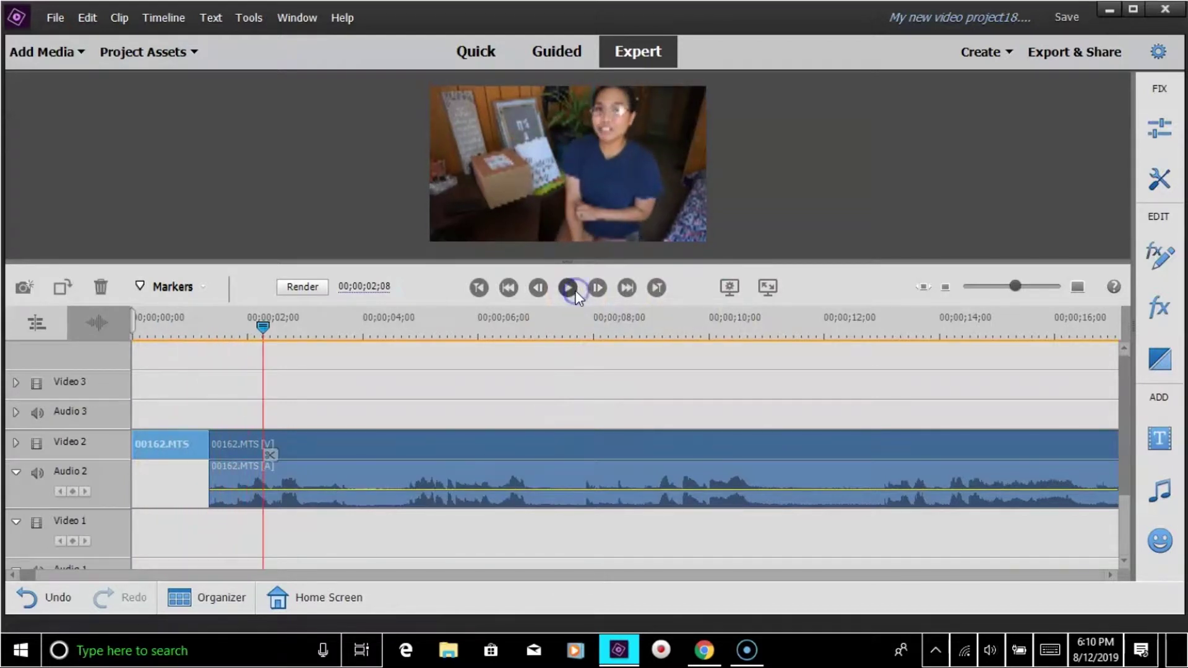
drag(263, 328, 134, 328)
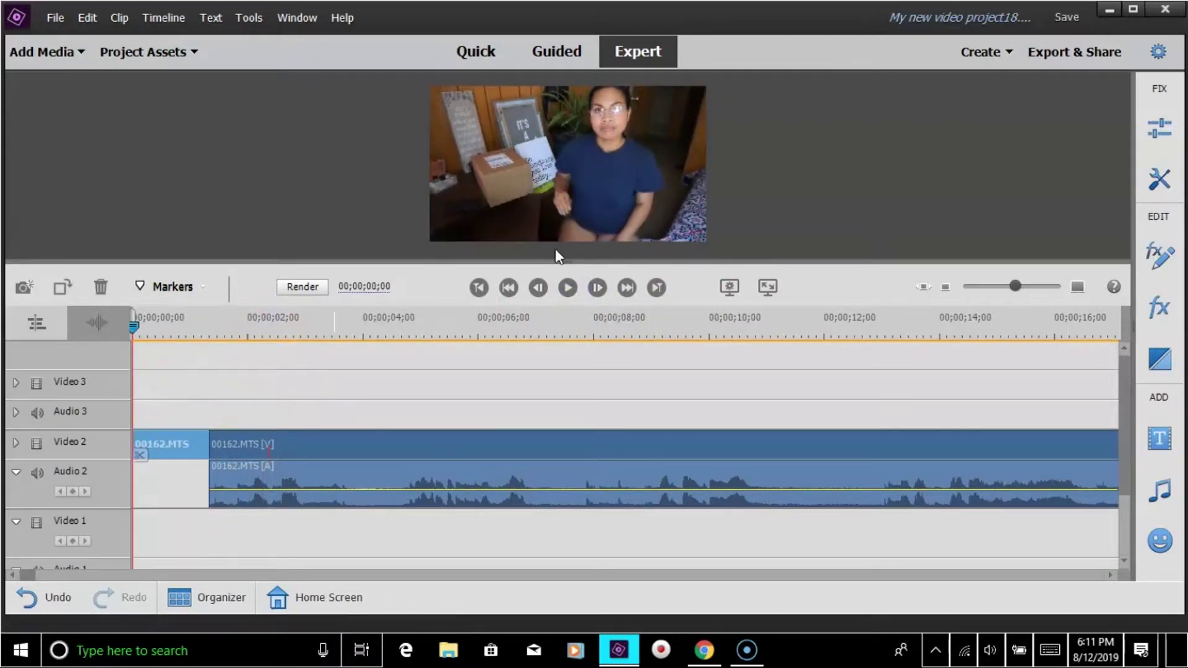
click(569, 288)
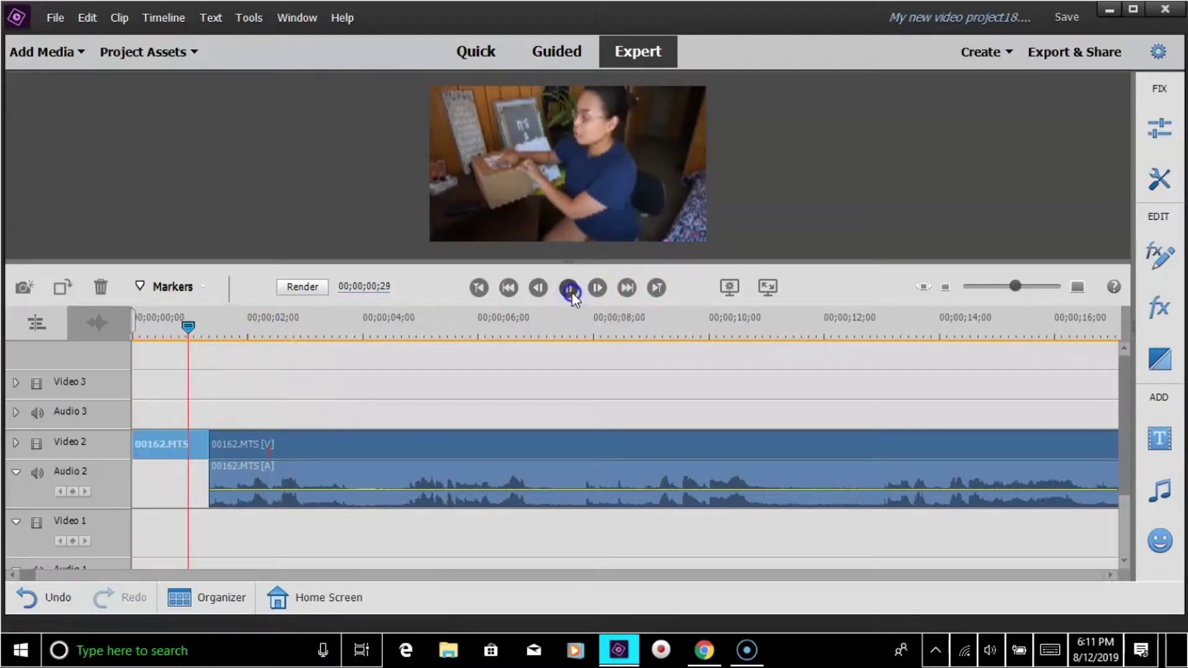
- Reopen Time Remapping on the first segment, extend its TimeZone to the segment's end and set the speed to Slow 1/2x
click(133, 455)
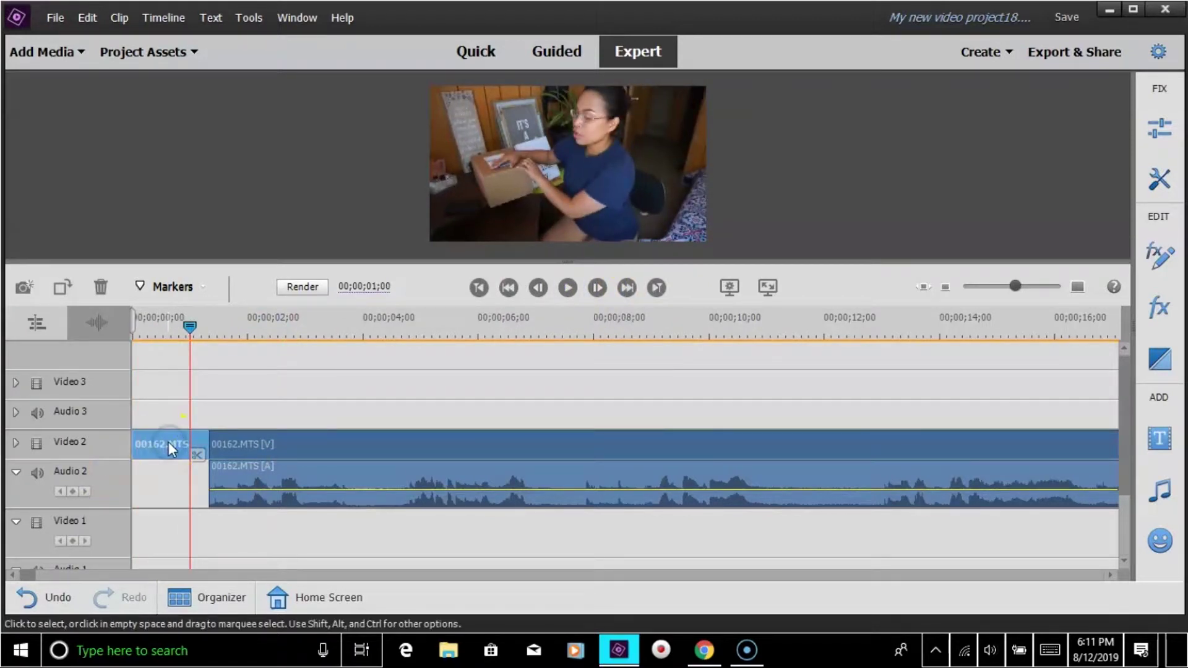
click(1160, 184)
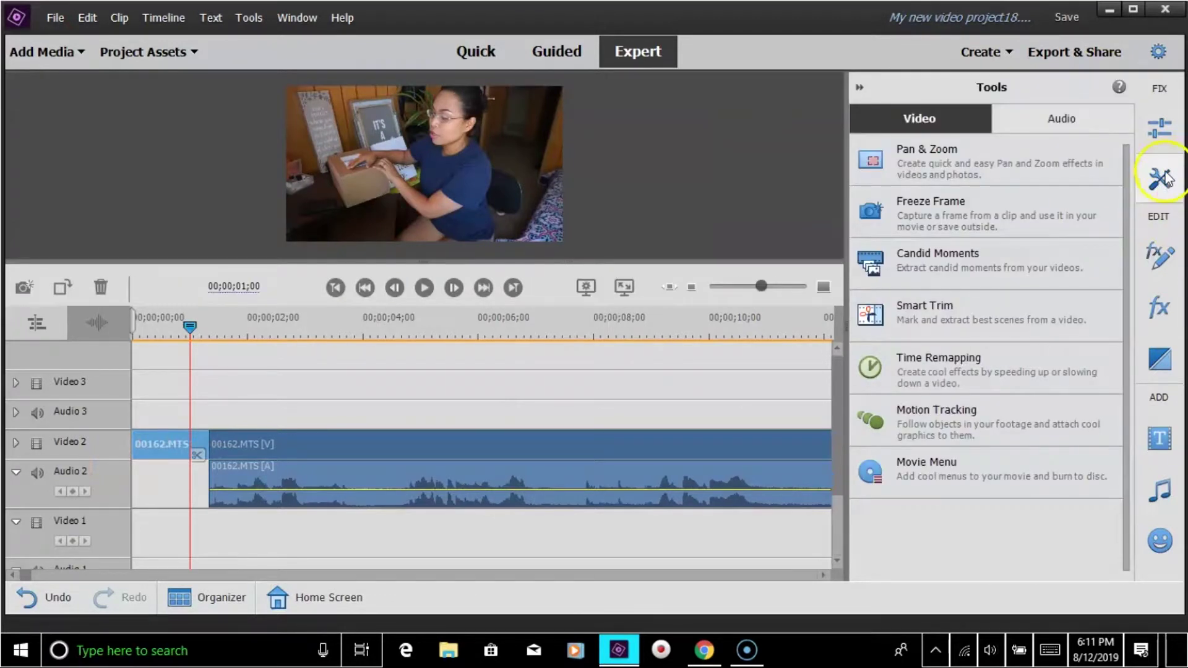
click(992, 372)
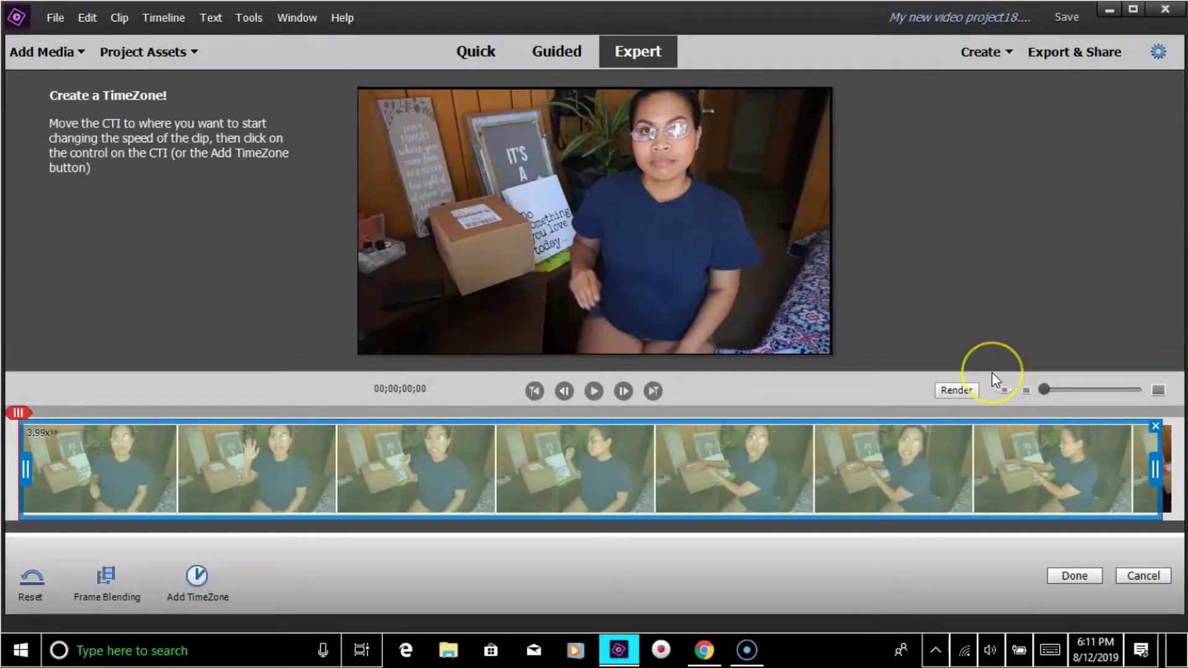
drag(1148, 477, 60, 511)
drag(40, 472, 1182, 417)
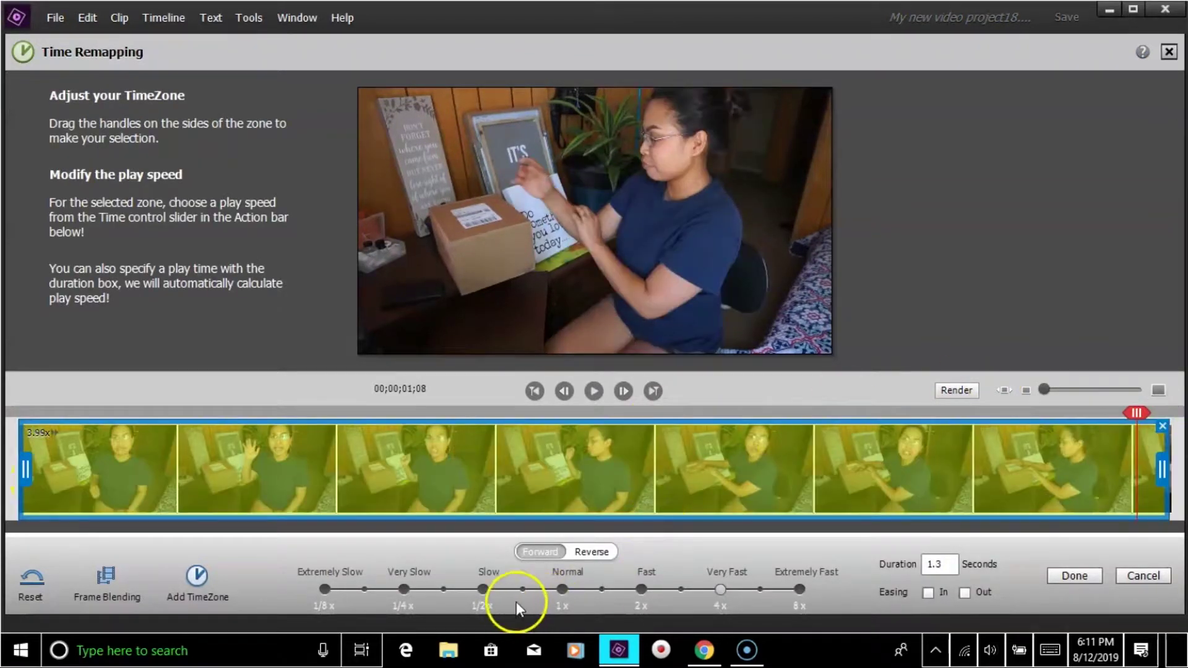
click(495, 590)
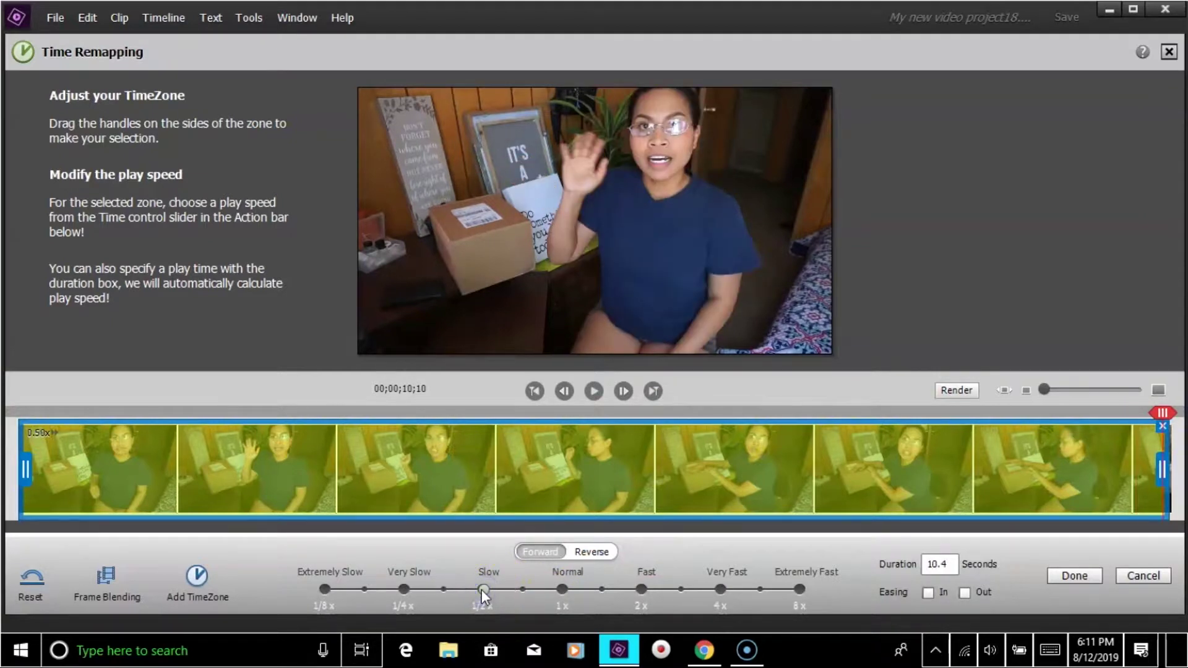
click(1065, 578)
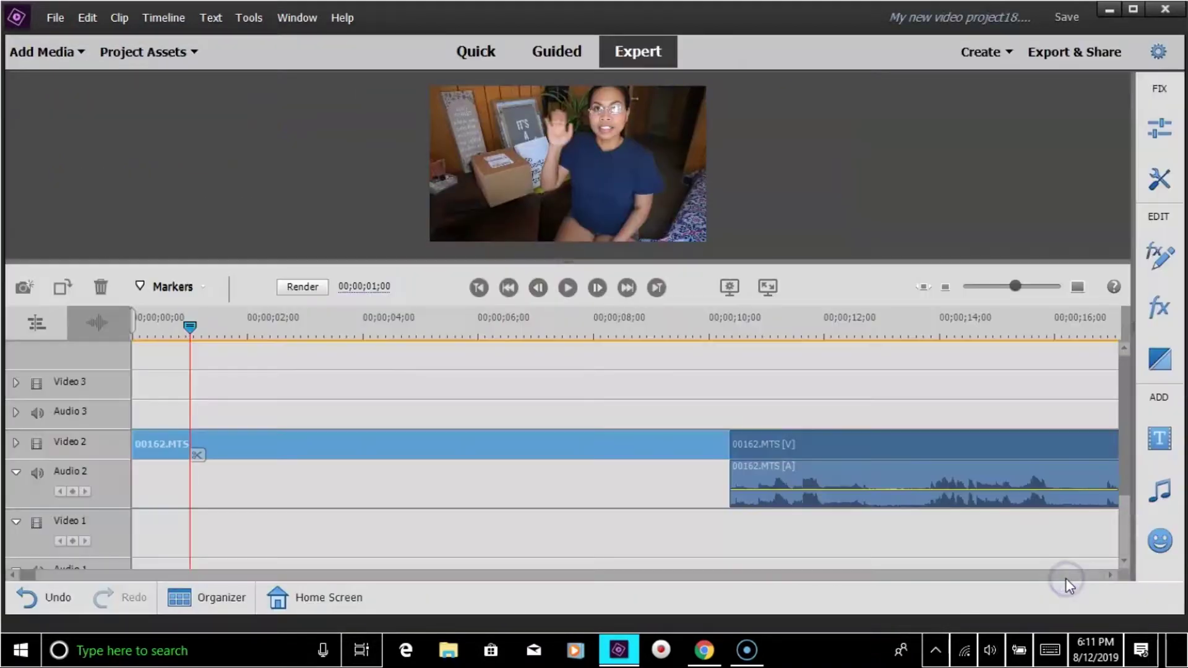
- Play the slowed first segment from the beginning for about three seconds to review it
drag(190, 326, 93, 331)
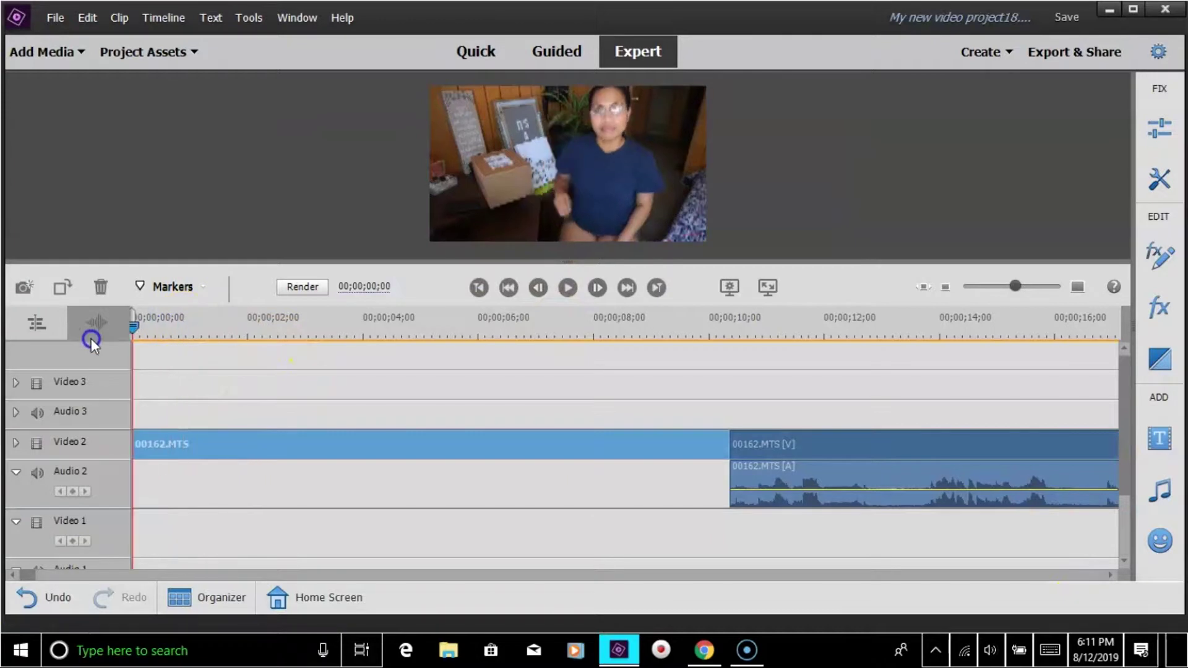
click(568, 289)
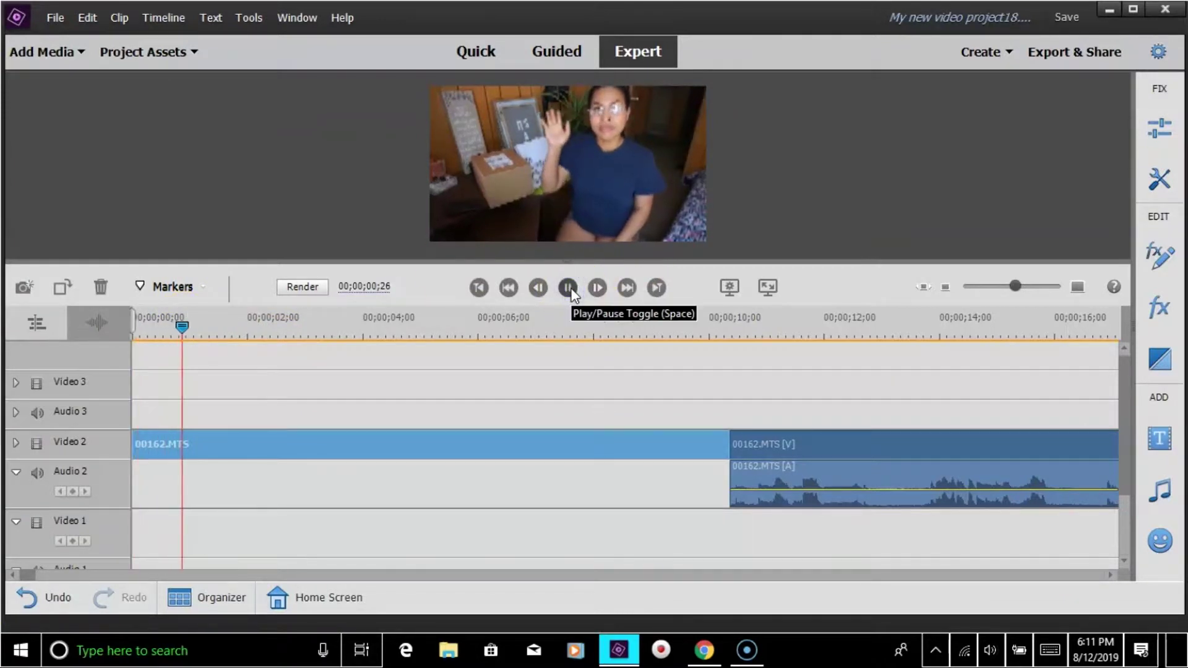
click(569, 288)
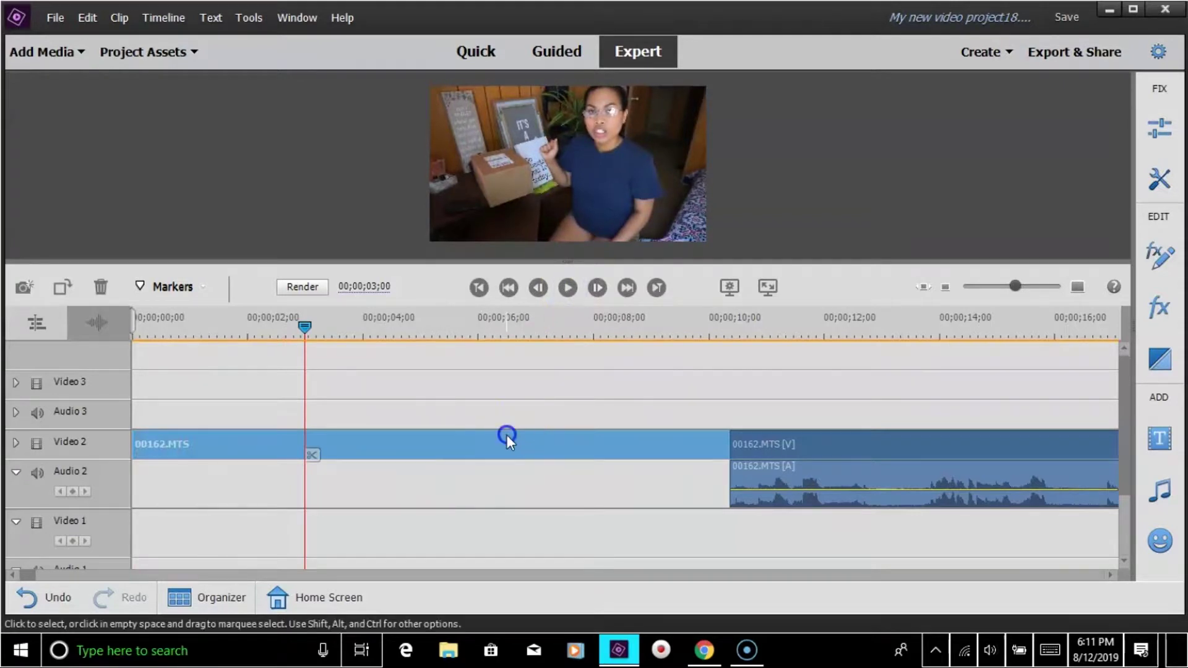
- Undo the most recent Time Remapping speed changes on the first segment
click(83, 19)
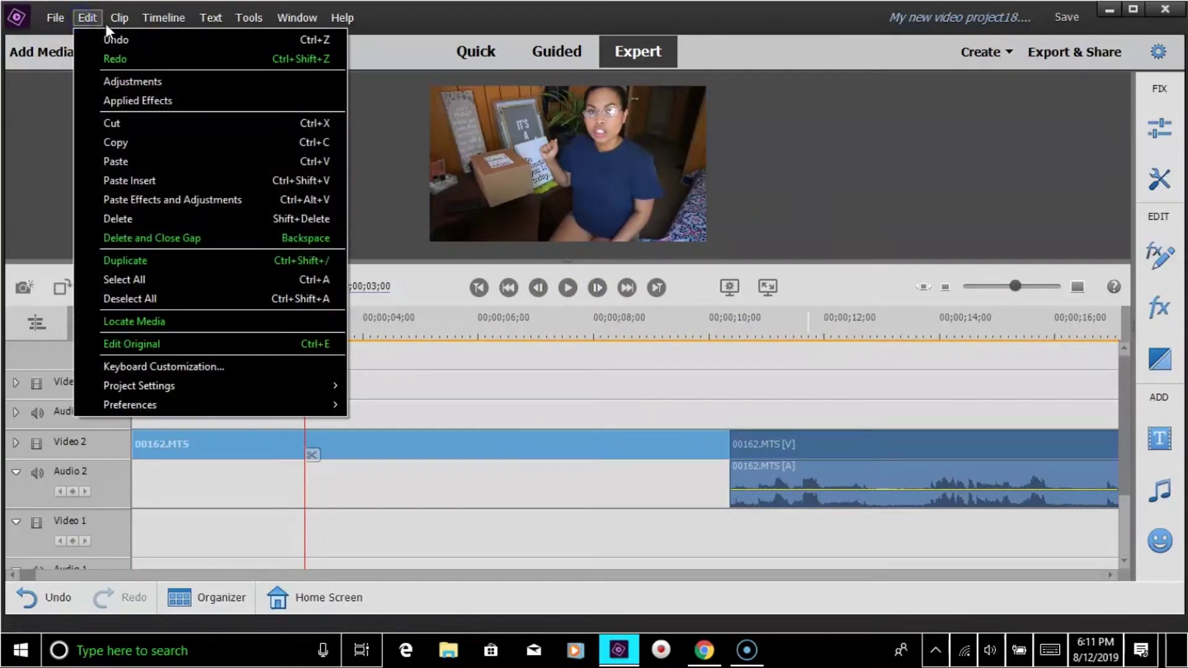
click(153, 38)
click(96, 22)
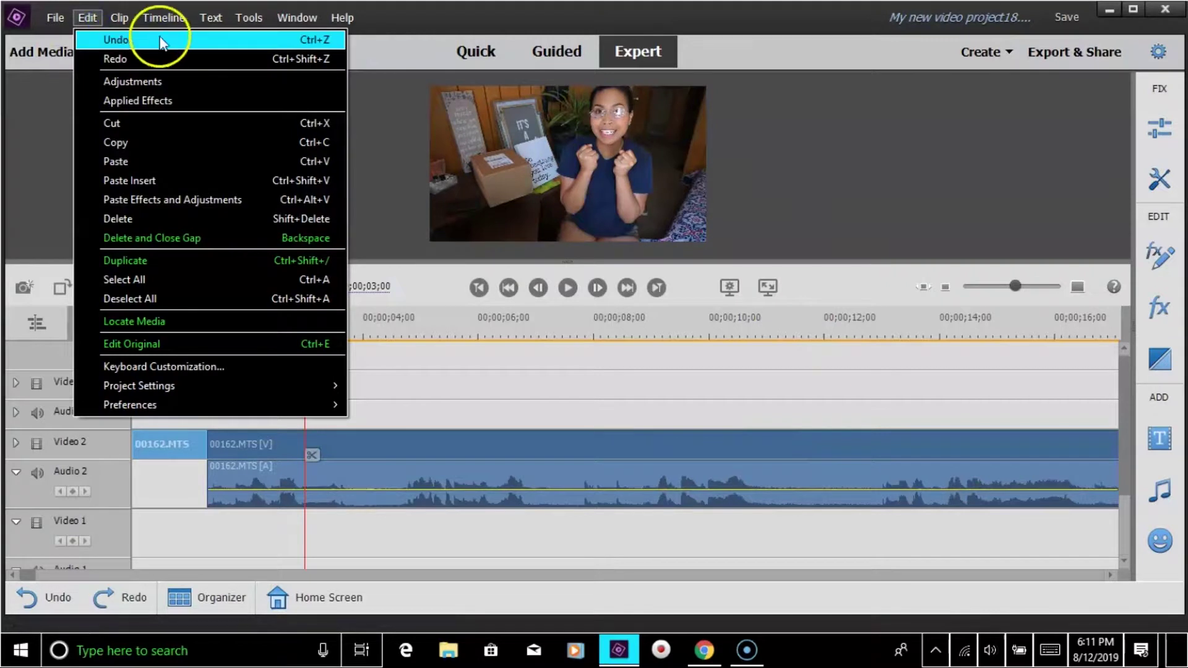
click(129, 38)
click(84, 19)
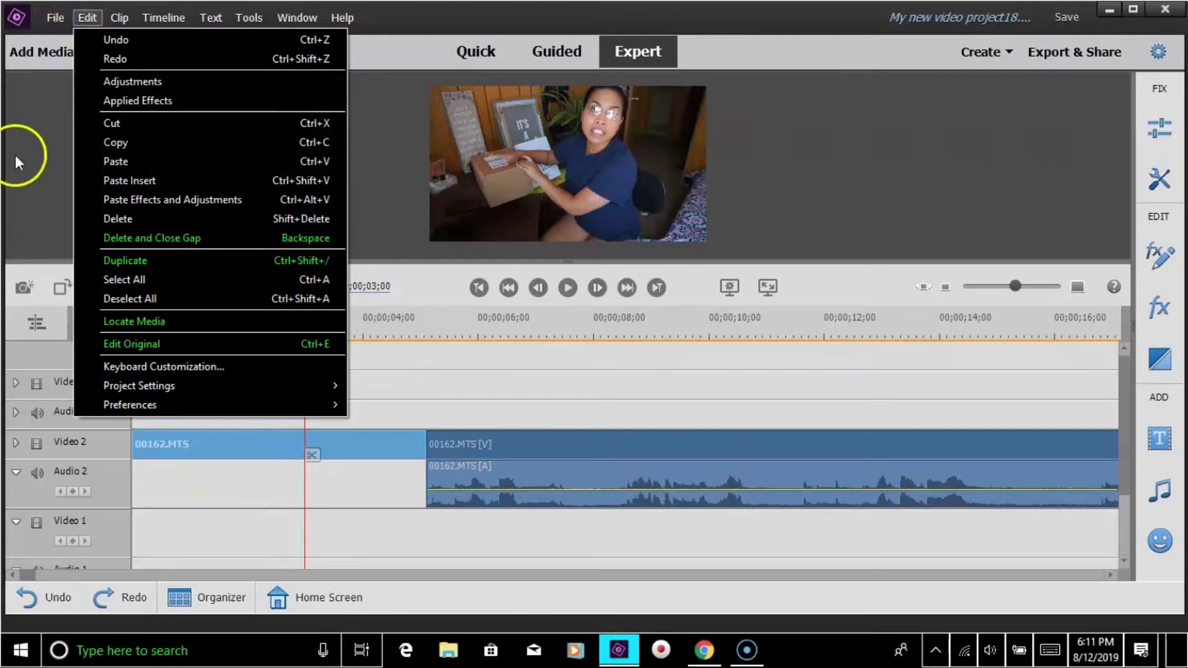
click(145, 43)
- Undo the remaining Time Remapping edits to restore the first segment's original speed and its removed audio
click(50, 19)
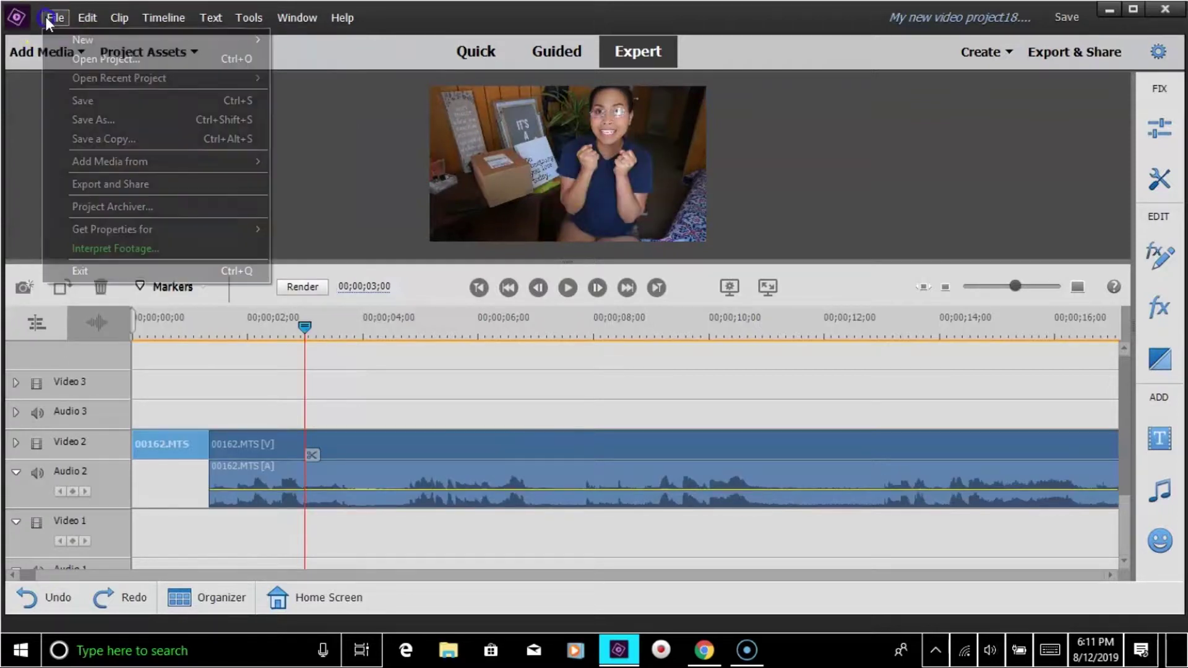
click(87, 17)
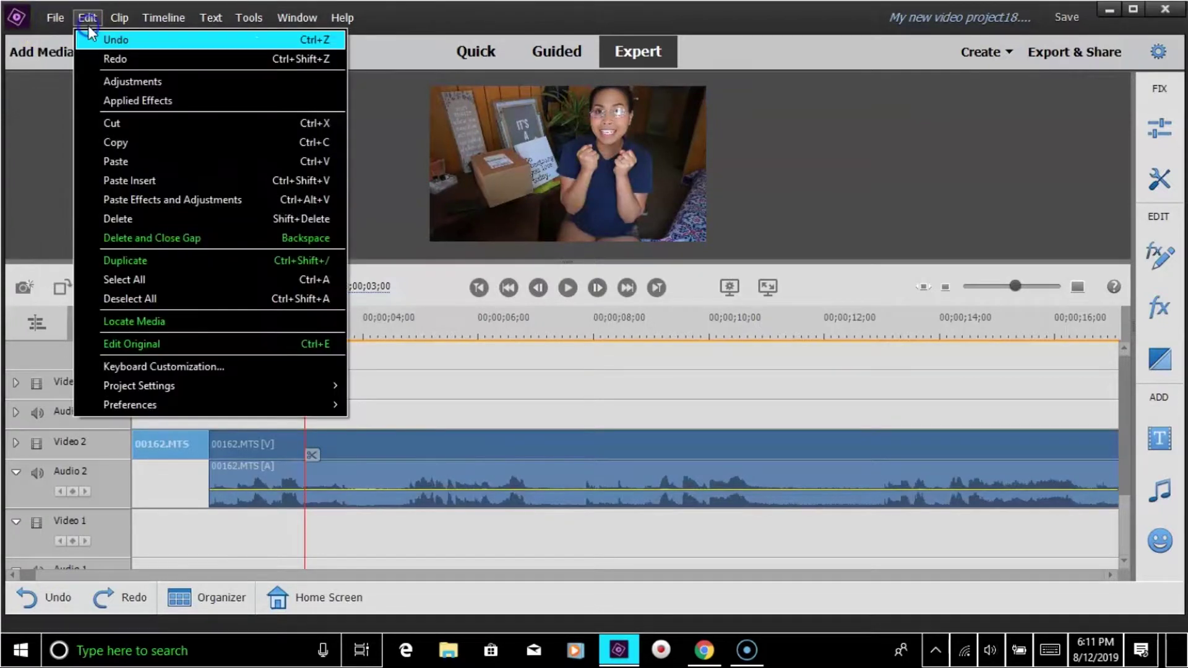
click(144, 45)
click(88, 17)
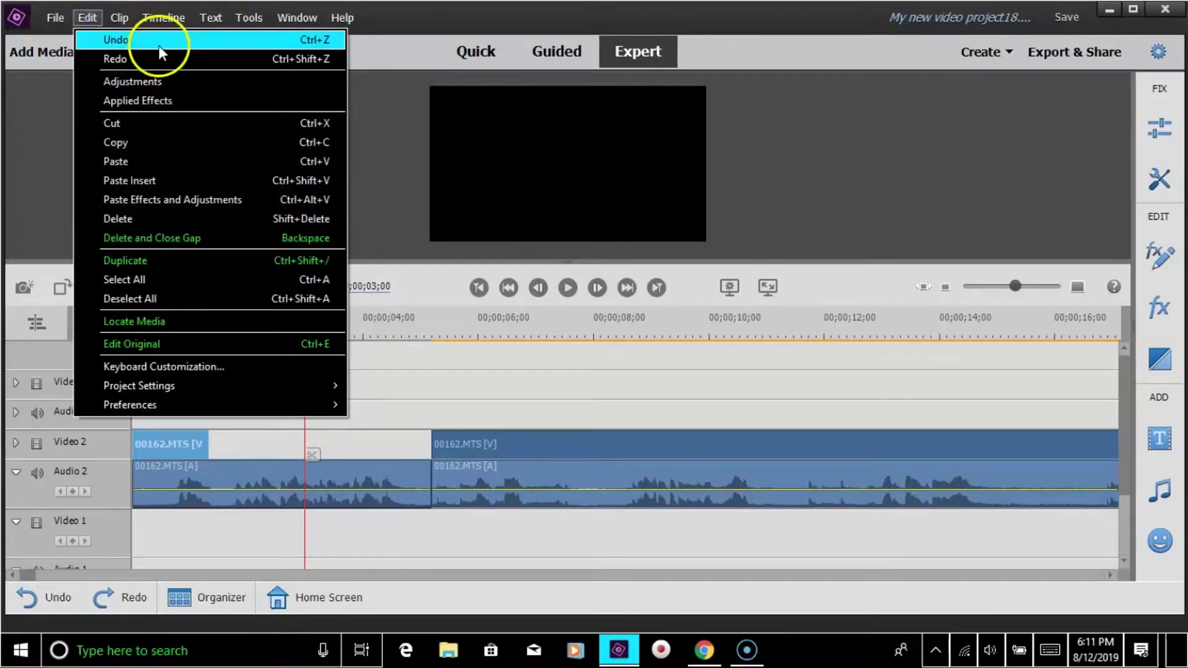
click(160, 53)
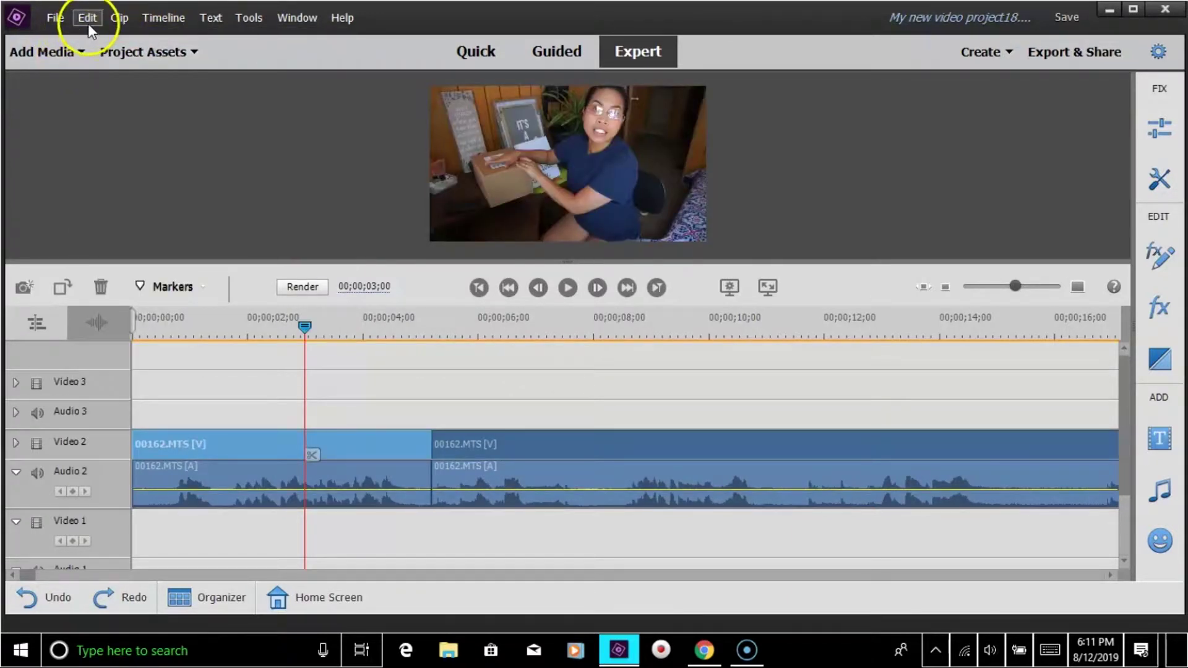
click(89, 23)
click(124, 38)
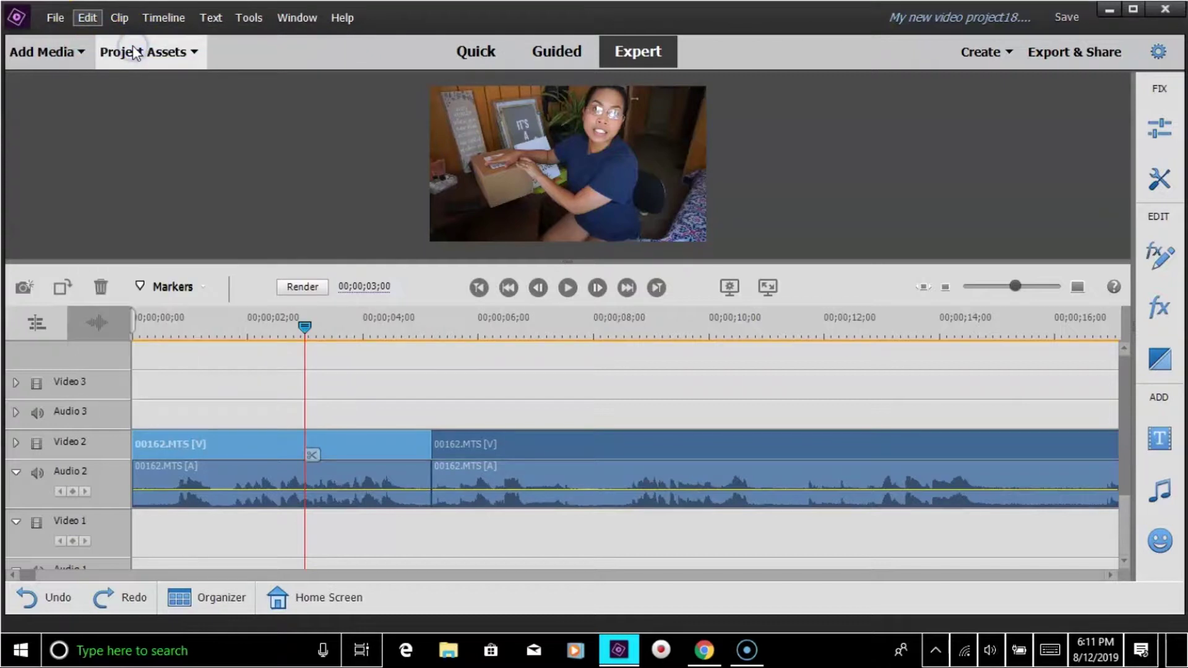
click(87, 17)
click(115, 39)
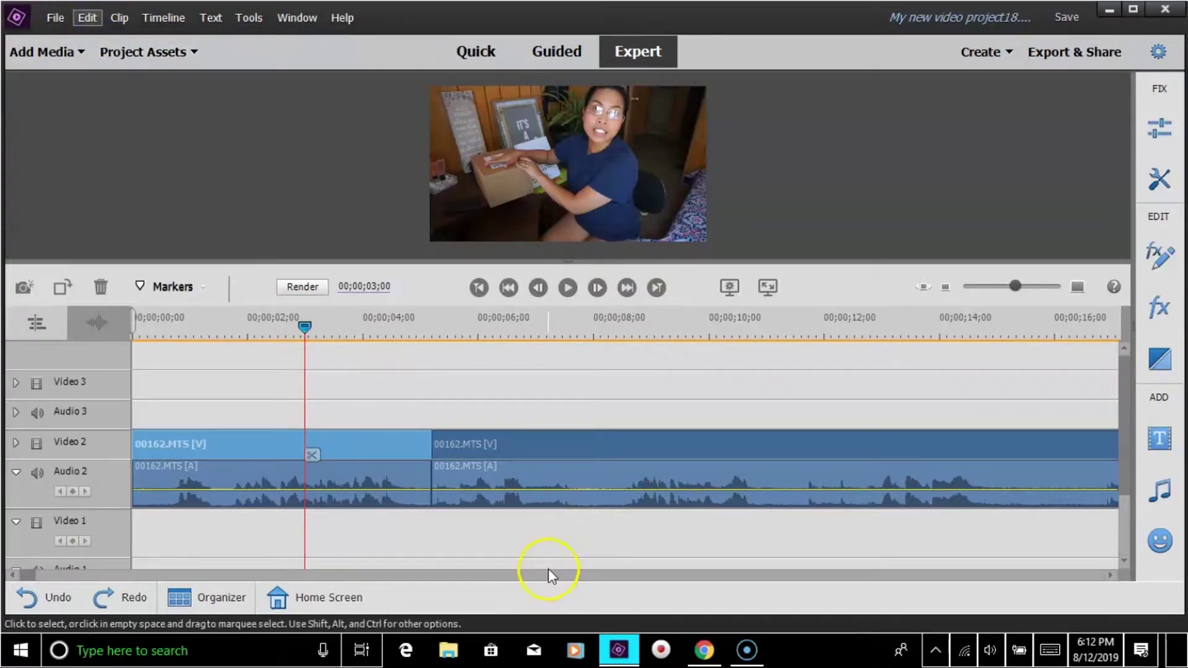
- Play the timeline from the three-second mark across the cut to review the restored first segment
scroll(551, 576, down, 3)
scroll(551, 575, up, 3)
click(568, 288)
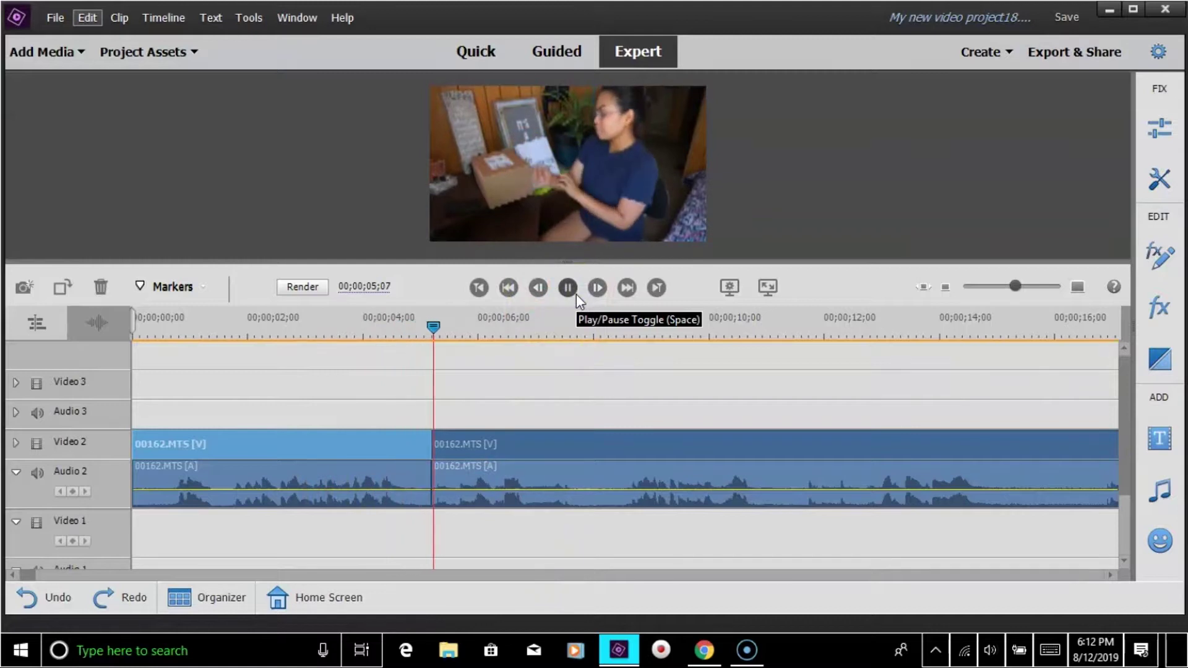
click(569, 288)
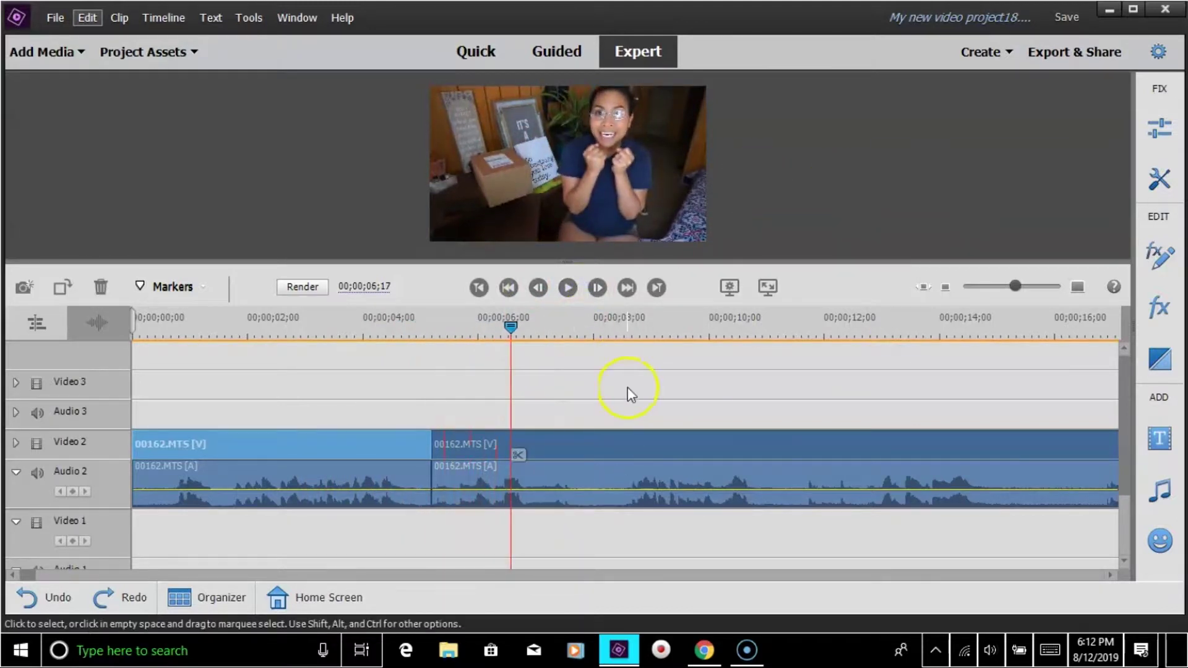
- Undo the split between the first segment and the rest of clip 00162.MTS
click(987, 287)
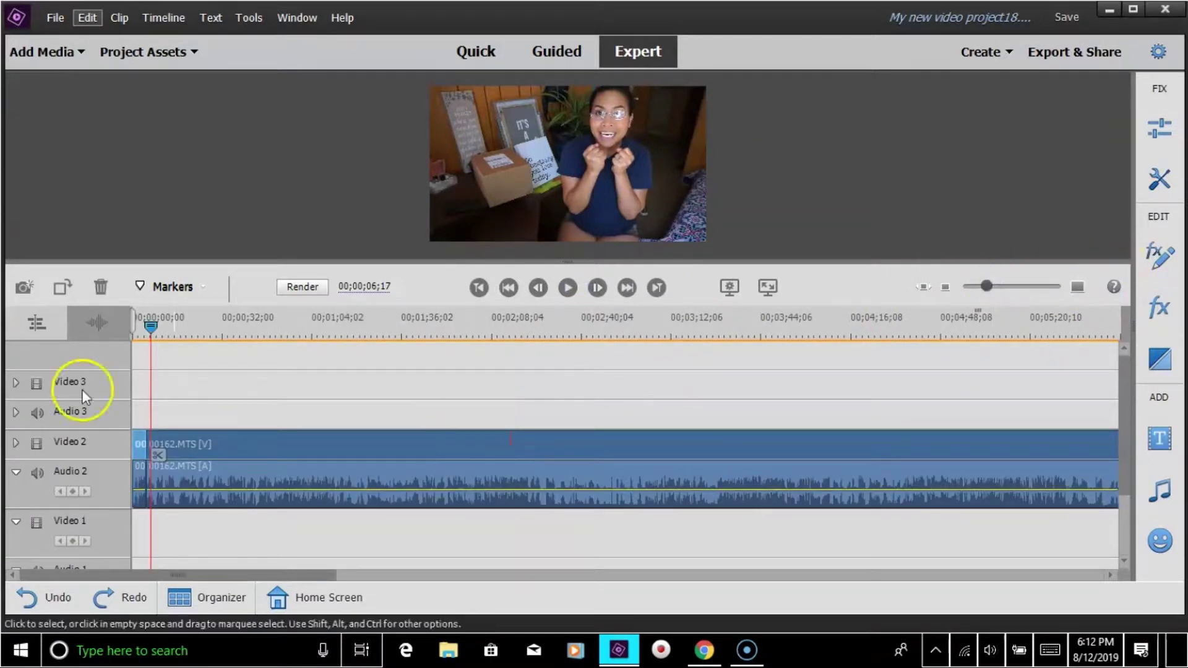
click(83, 21)
click(127, 43)
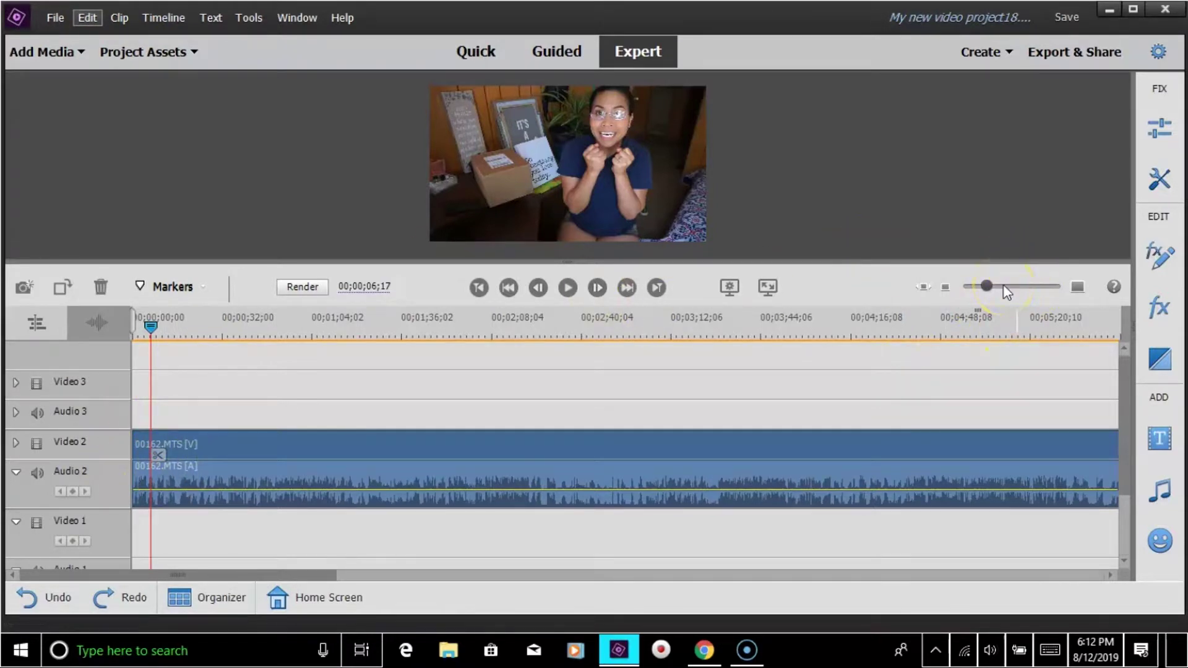
drag(988, 286, 977, 286)
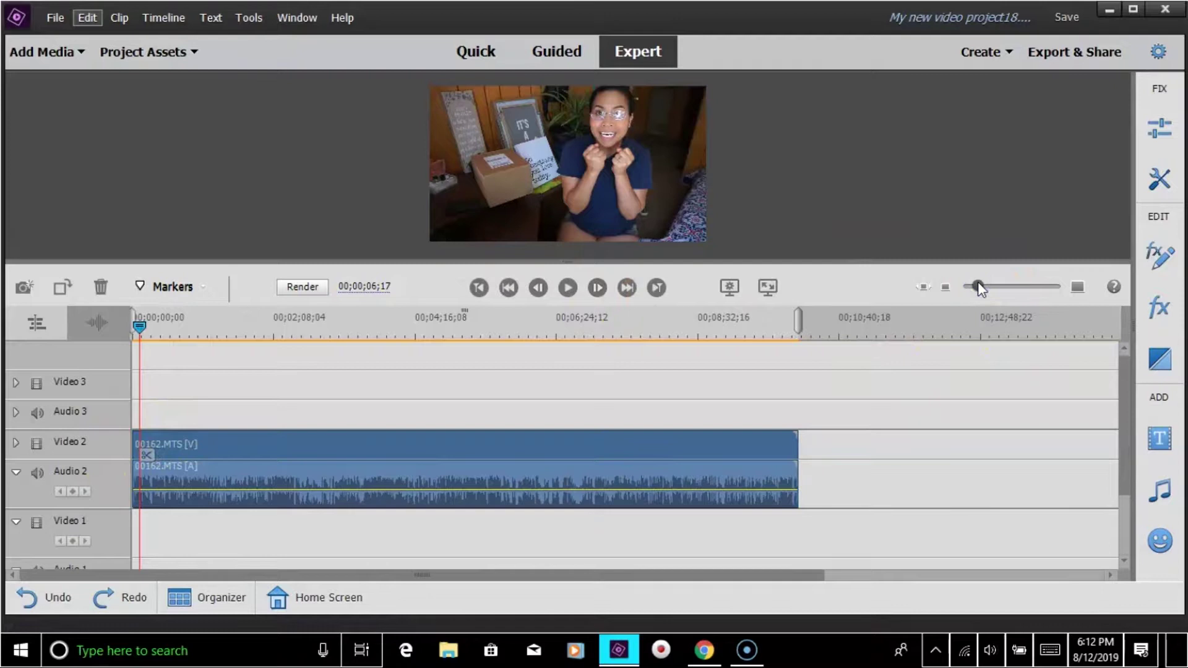
scroll(918, 498, down, 1)
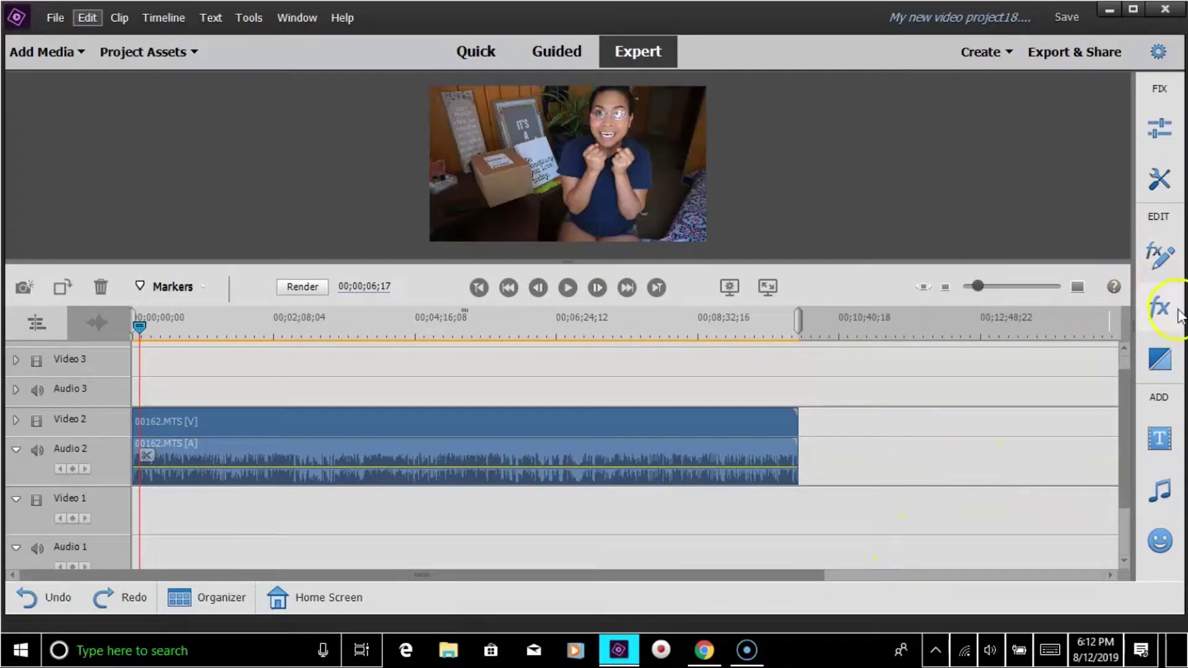
- Apply the Vignetting video effect from Advanced Adjustments to clip 00162.MTS on Video 2
click(1169, 319)
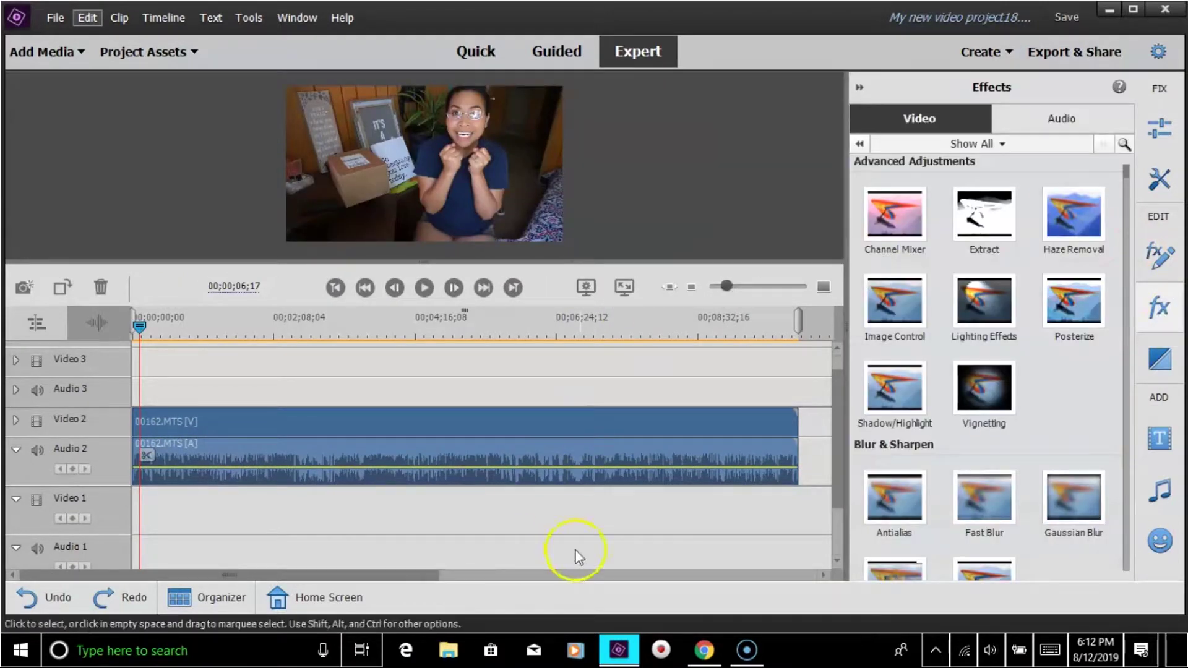
click(515, 462)
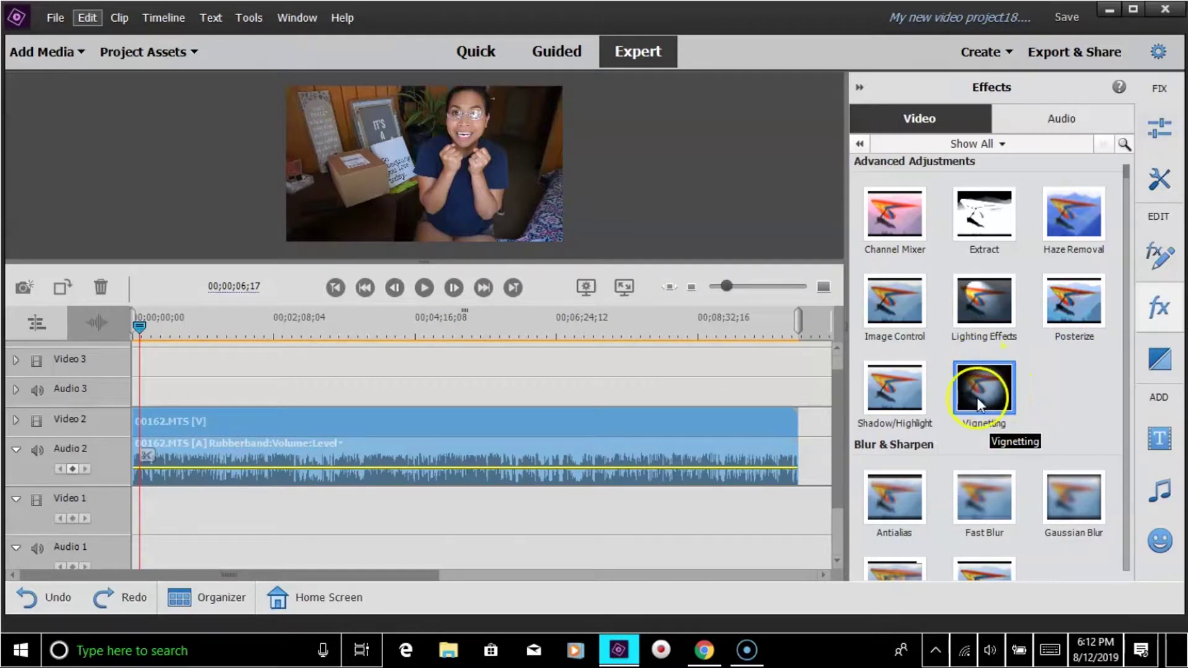
drag(983, 388, 706, 351)
drag(460, 380, 418, 432)
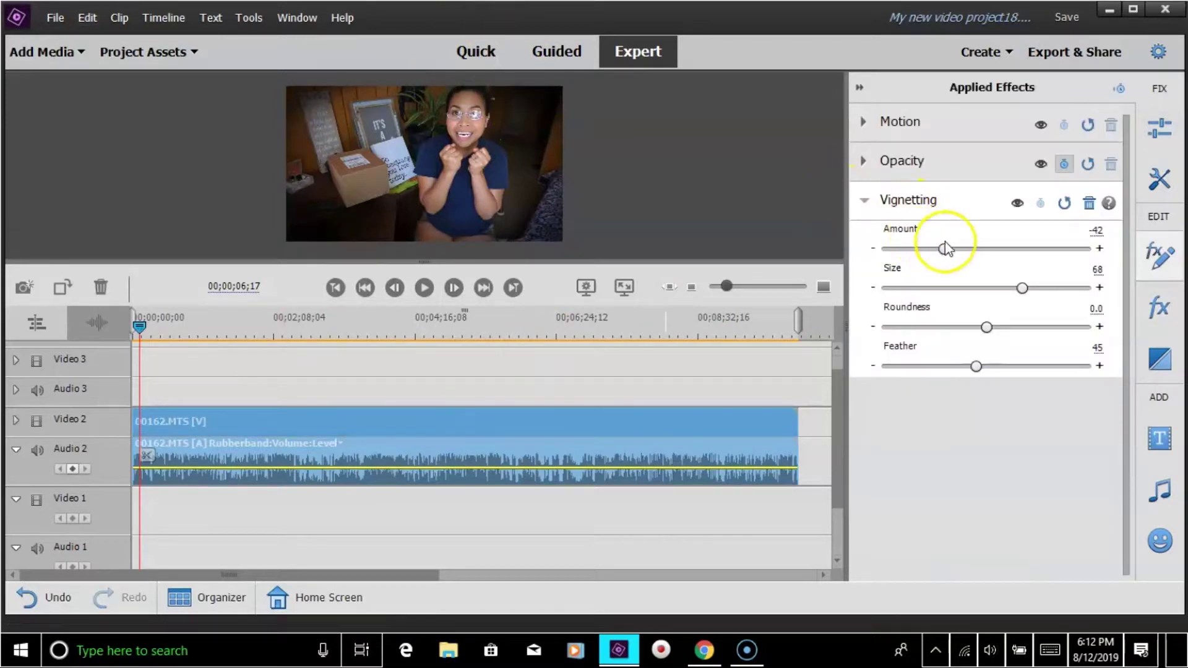
- Set the Vignetting to Amount 52, Size 60, Roundness -32 and Feather 100, toggling effects off and on to compare
drag(944, 249, 1037, 248)
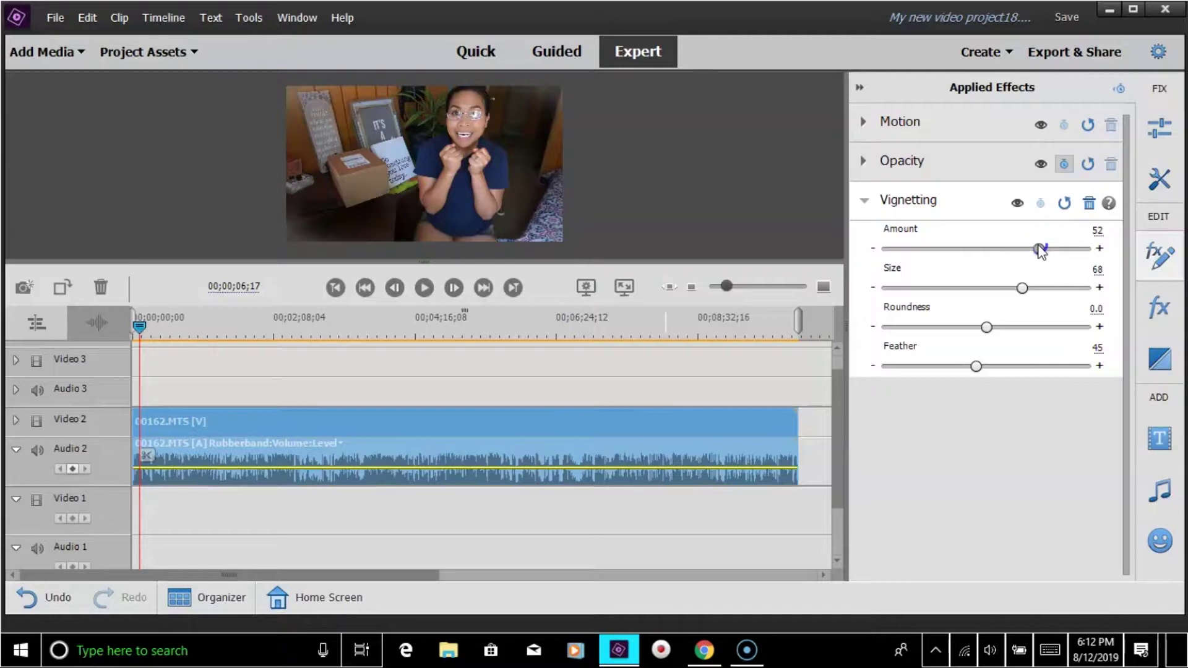
click(1020, 203)
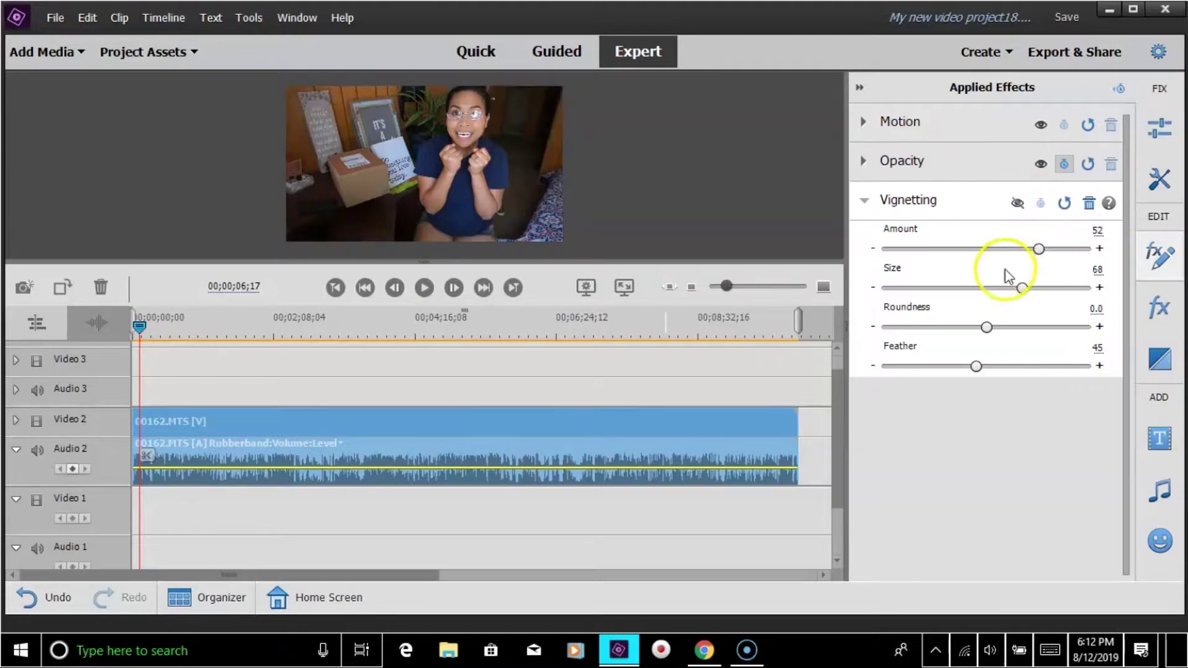
drag(1022, 288, 954, 322)
click(1018, 209)
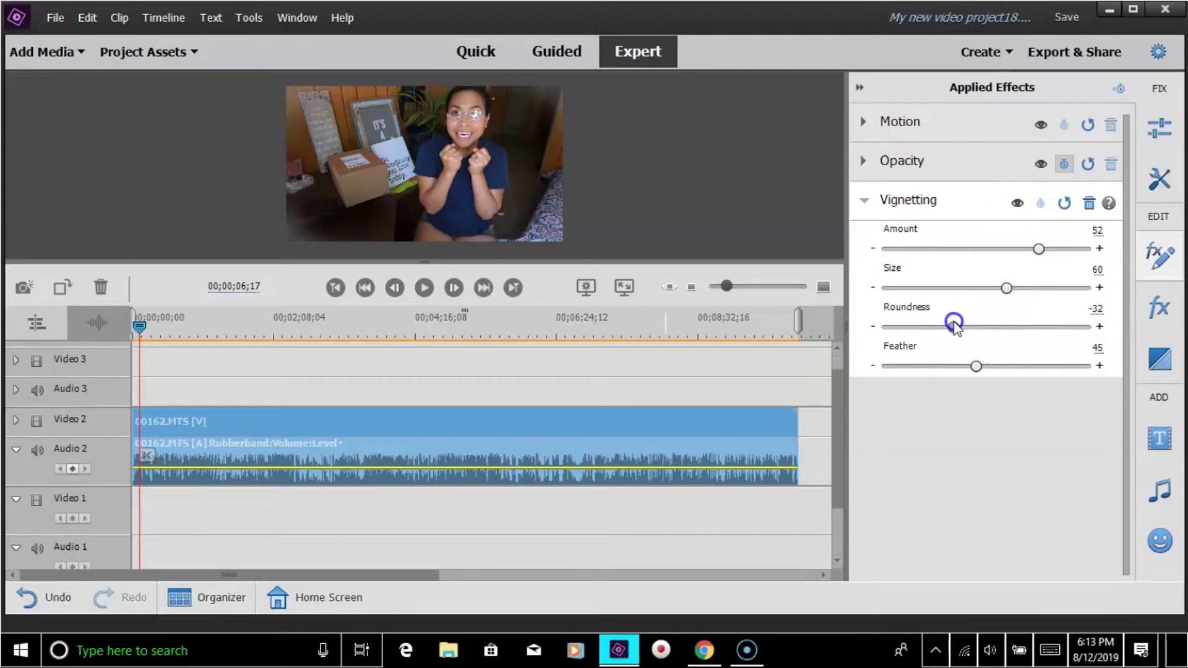
drag(975, 366, 1106, 373)
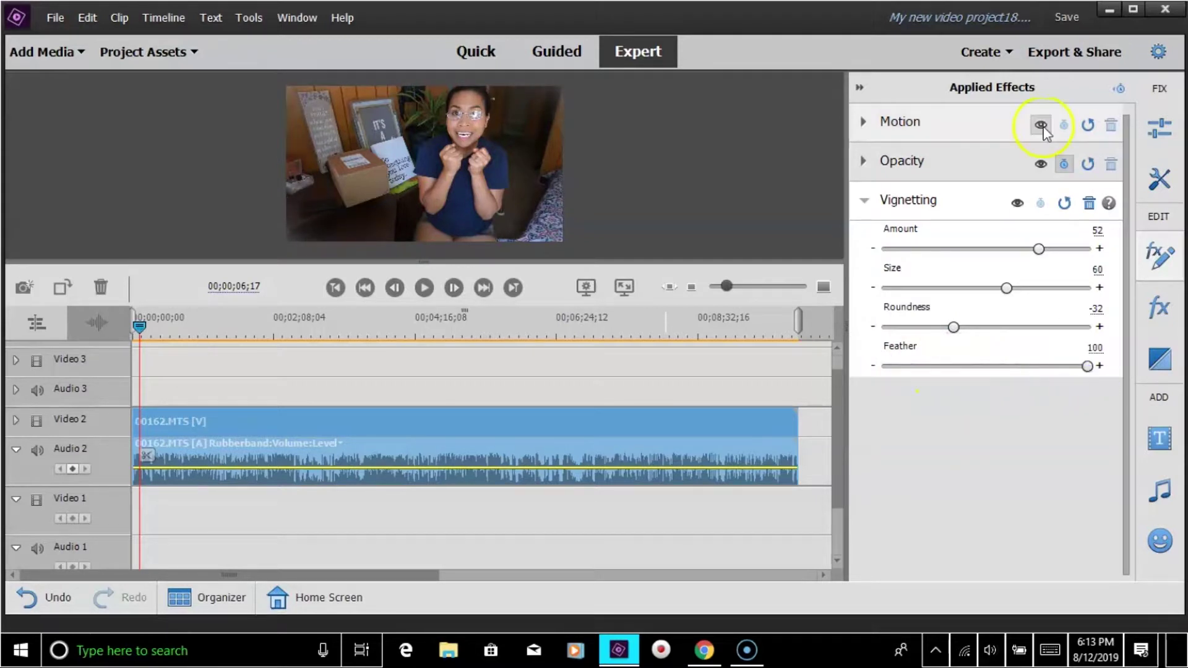
click(1040, 163)
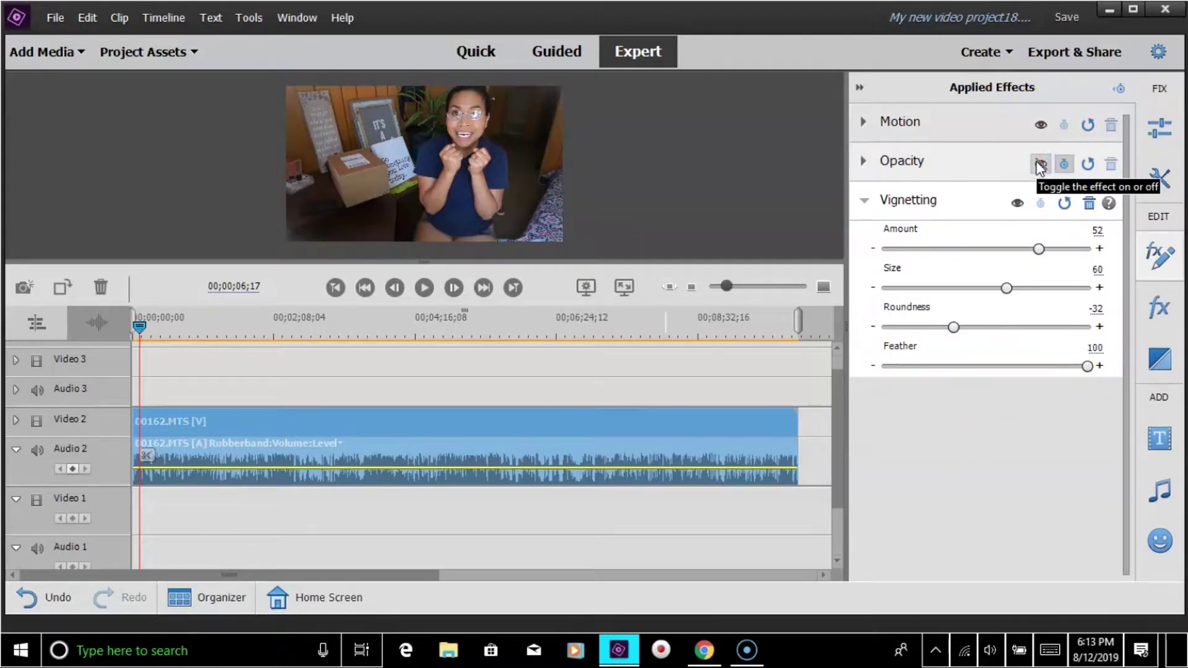
click(1040, 164)
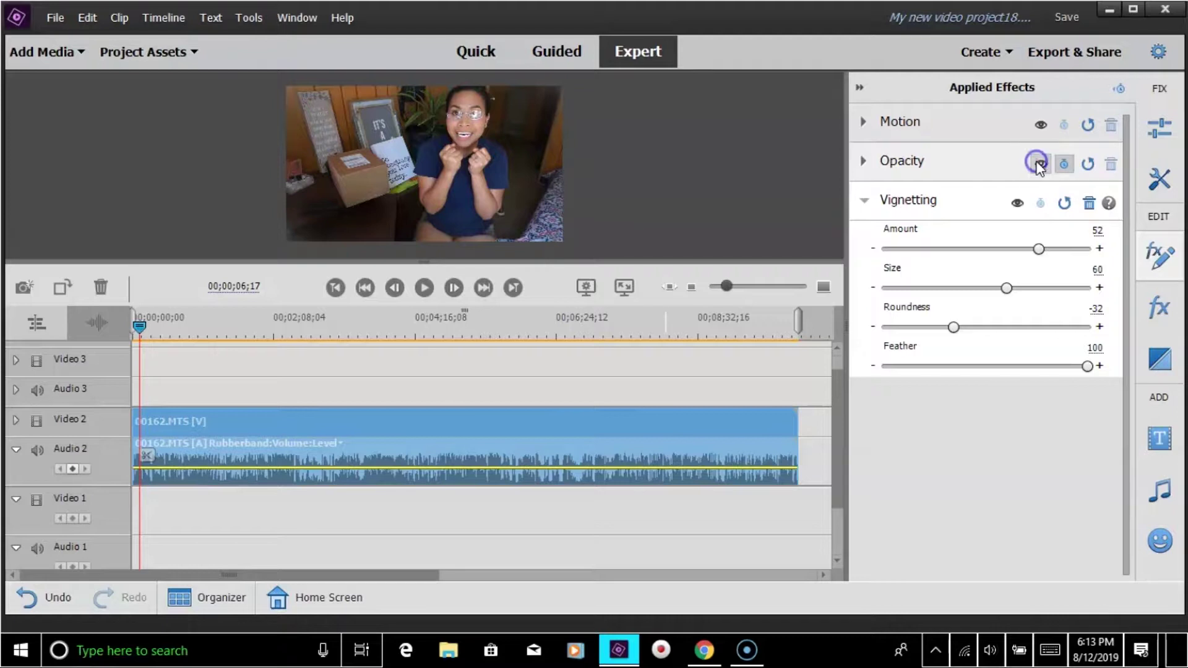
- Apply a second Vignetting effect to clip 00162.MTS with its default settings
click(1173, 272)
click(1174, 272)
click(1178, 327)
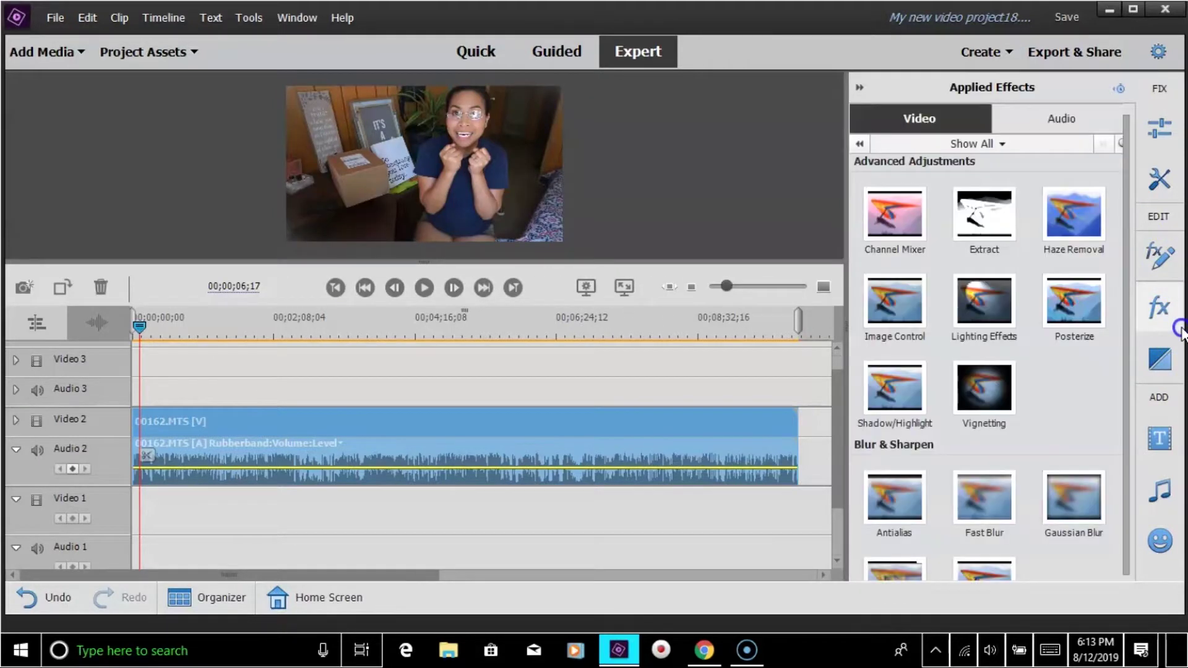
drag(665, 326, 583, 414)
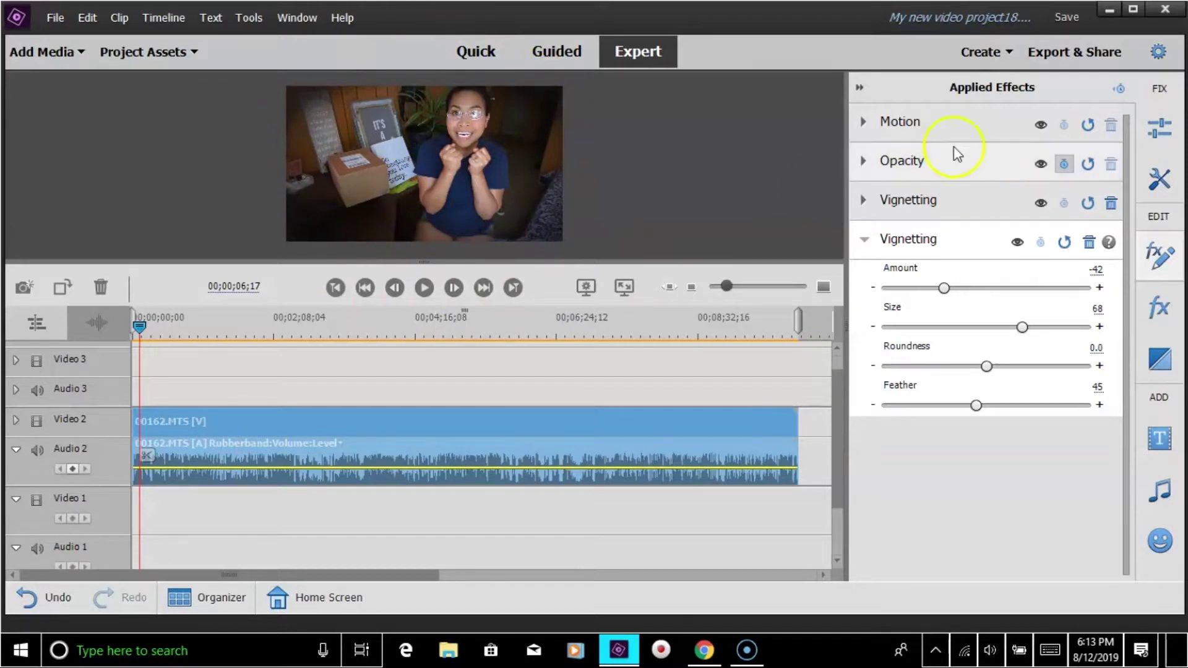
- Apply Lighting Effects from Advanced Adjustments to the clip and switch off the second Vignetting effect
click(1171, 367)
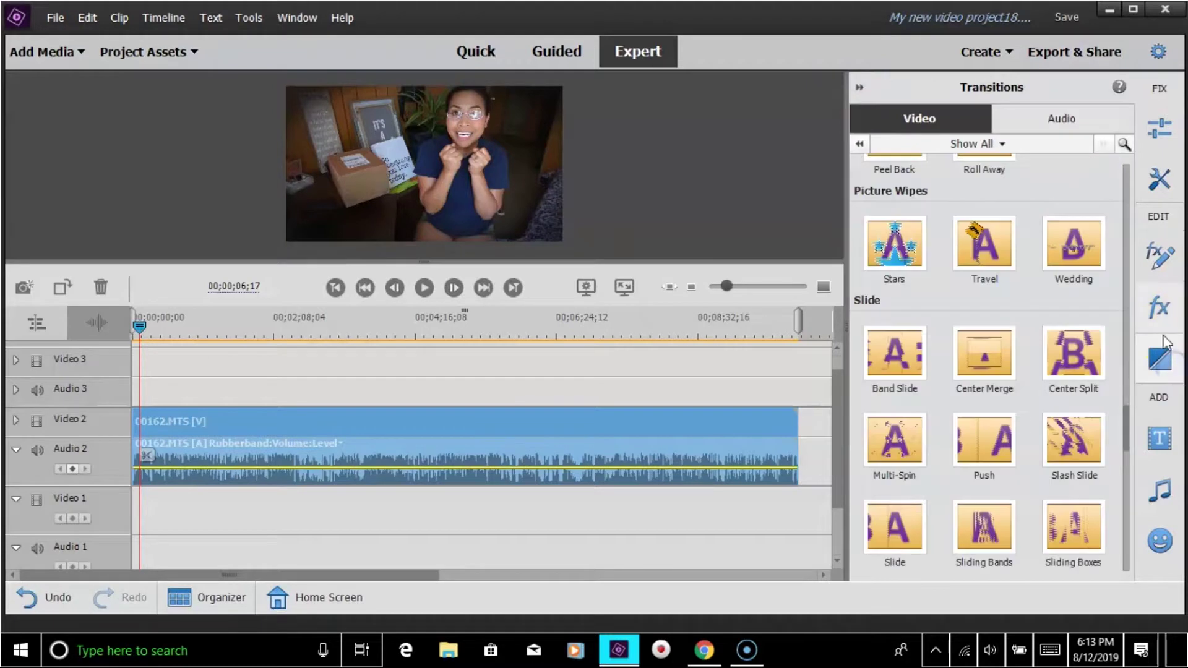
click(1158, 308)
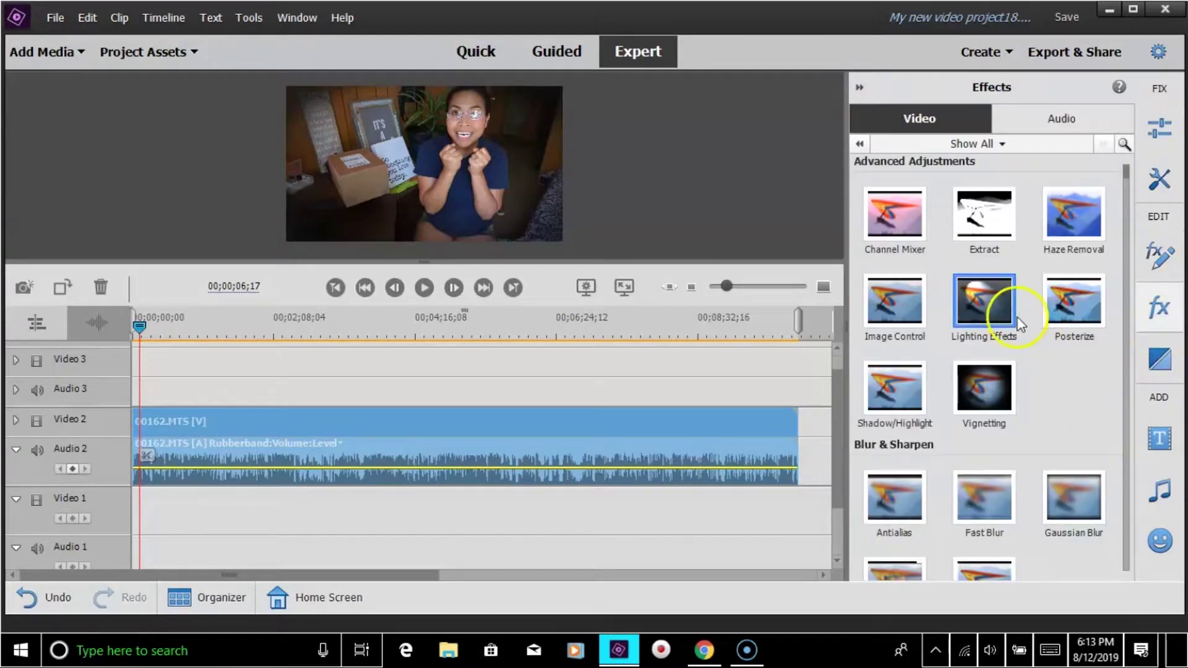
drag(1003, 317, 617, 418)
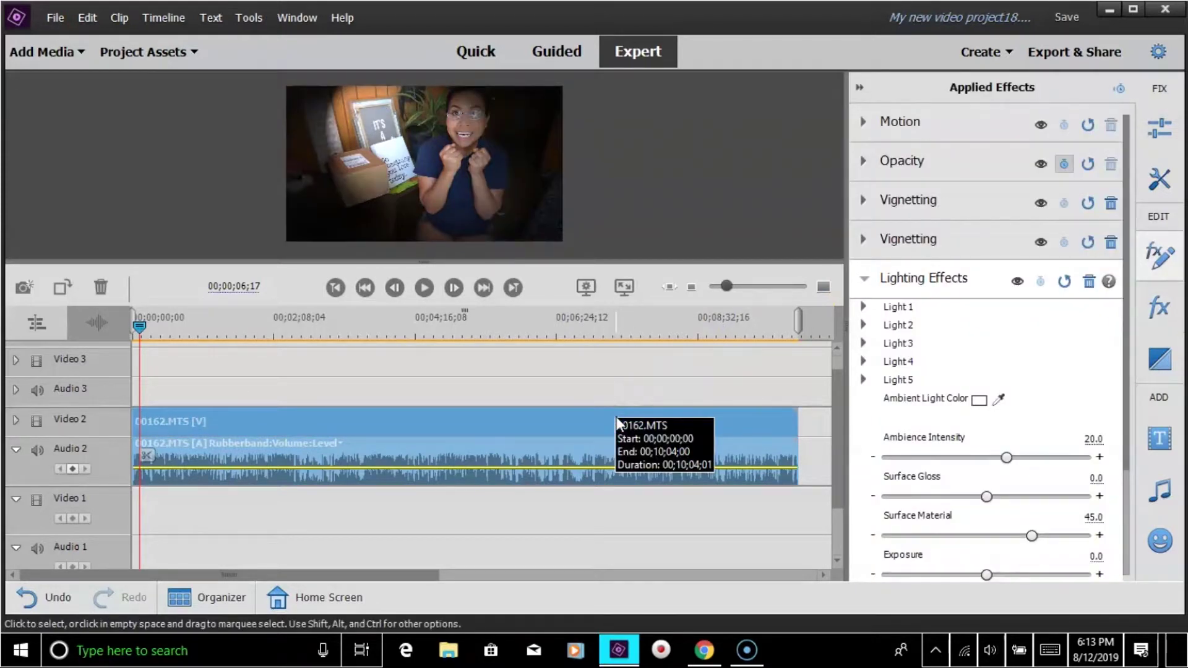
click(1041, 242)
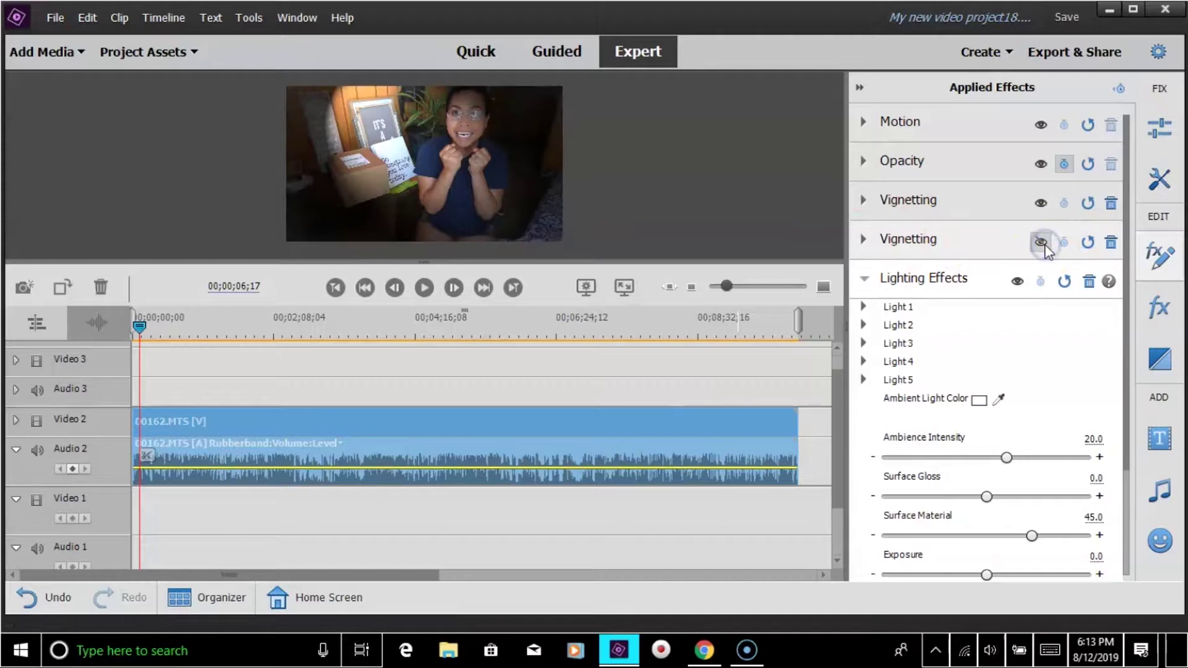
click(1047, 217)
- Undo switching off the second Vignetting effect and adding Lighting Effects
click(98, 14)
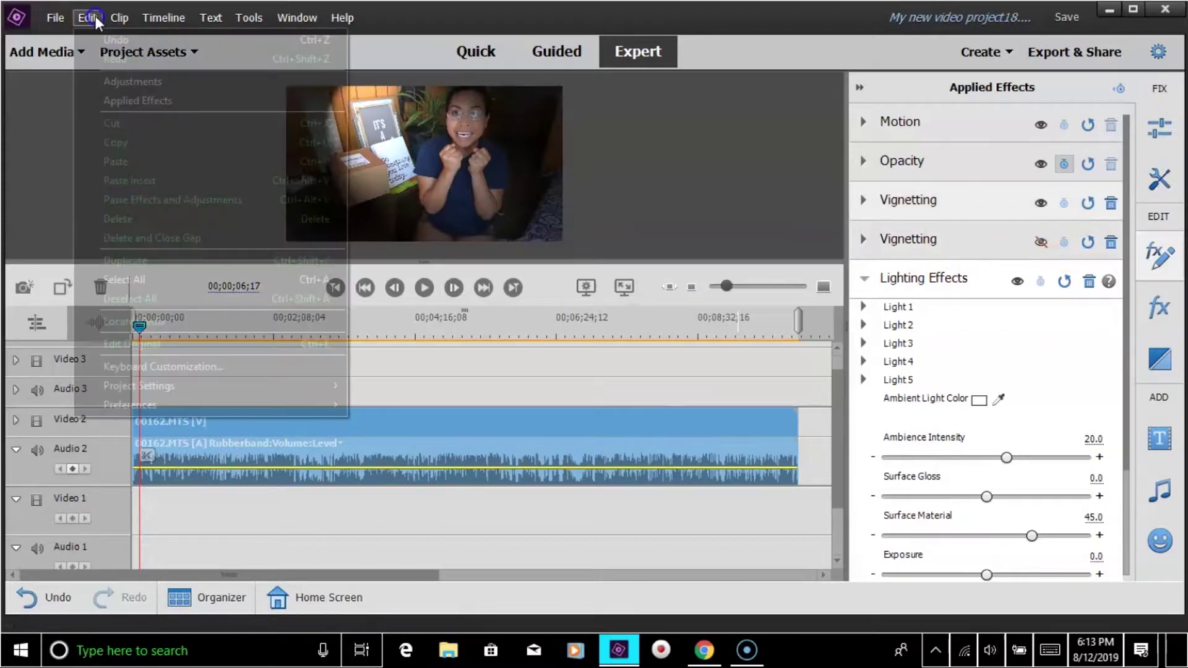
click(120, 35)
click(87, 17)
click(136, 41)
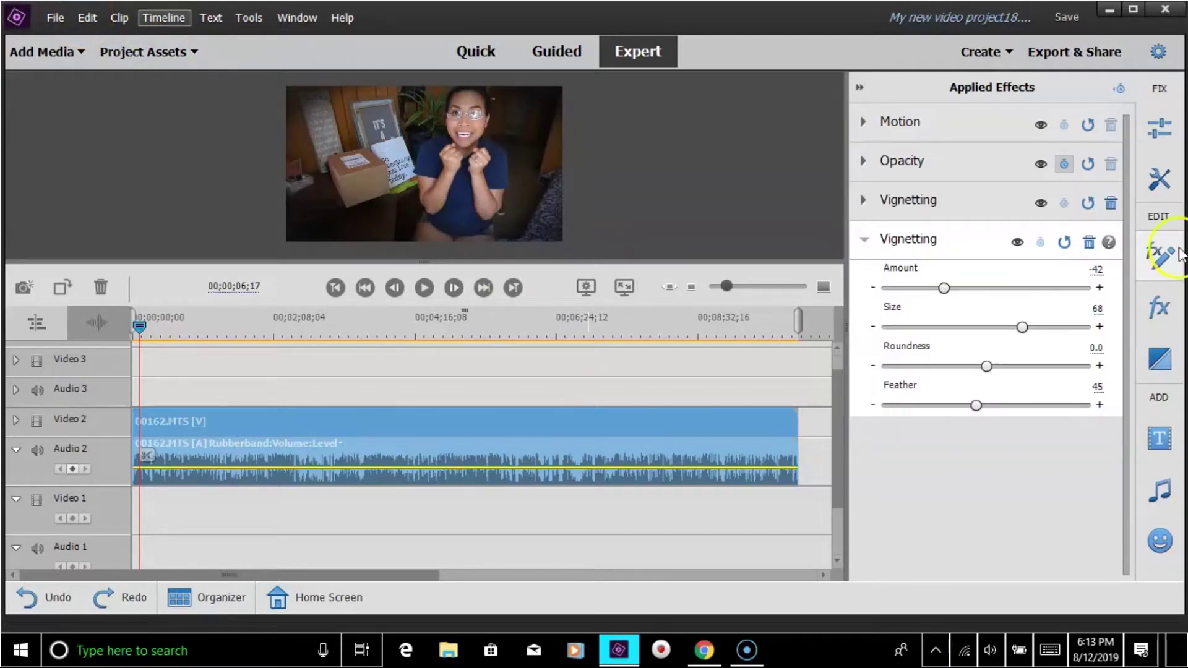
- Browse the video transitions, looking through the Page Peel, Picture Wipes, Slide and NewBlue 3D Explosions Elements groups
click(1155, 263)
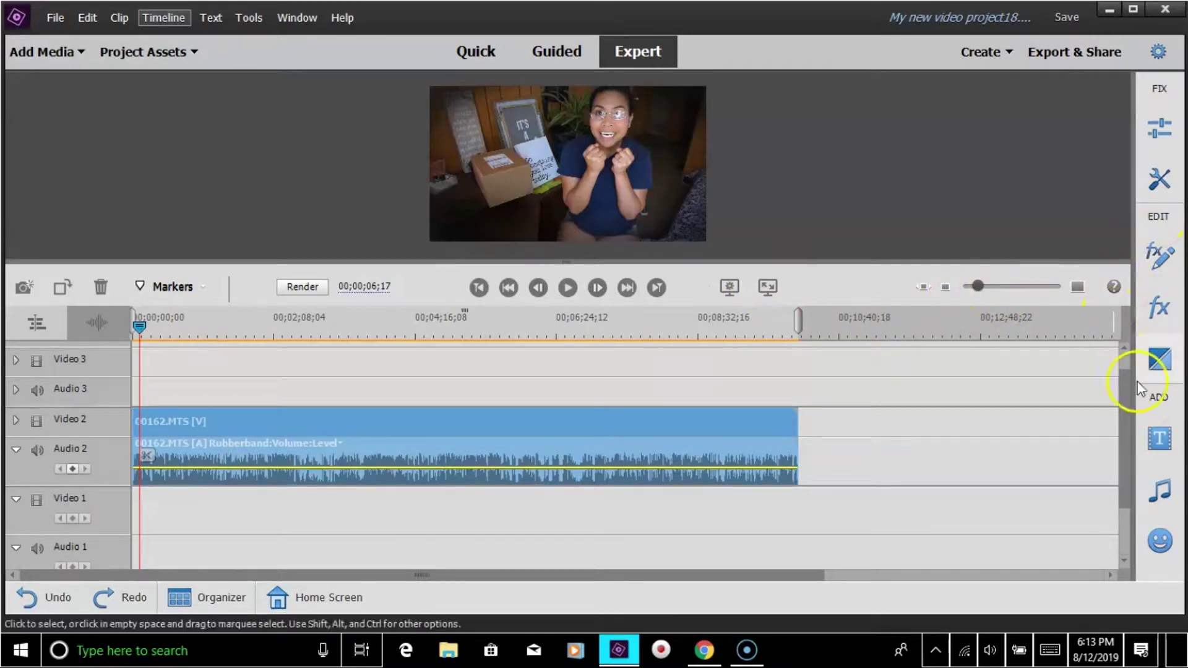
click(1159, 307)
click(1161, 360)
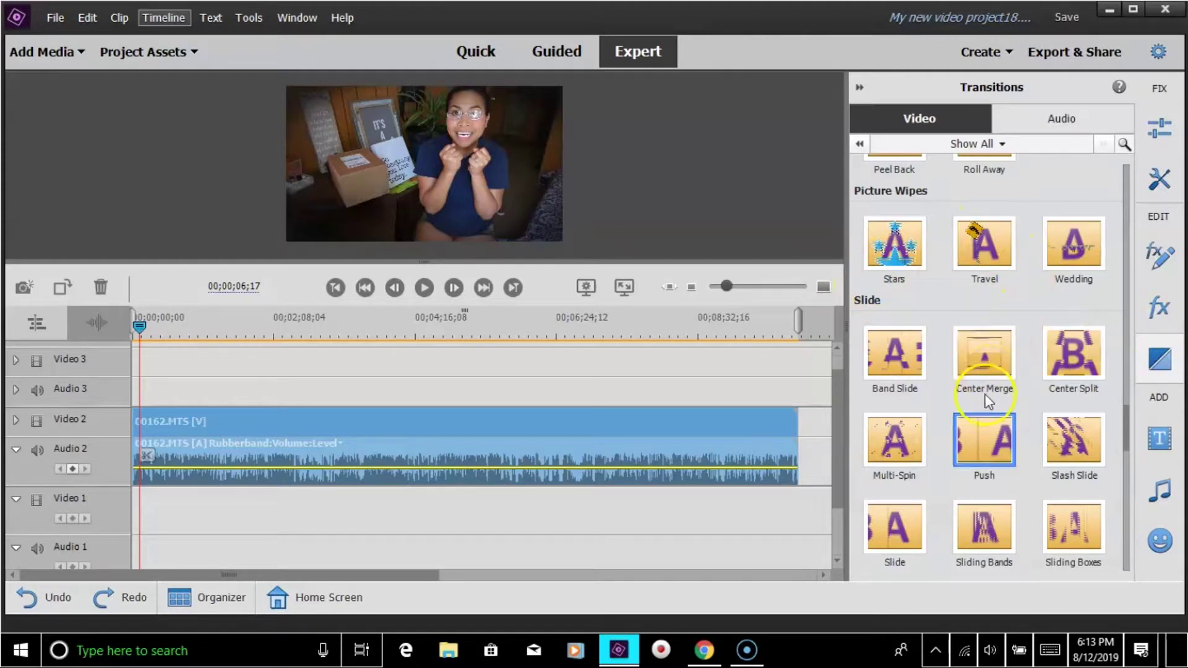
scroll(984, 421, down, 10)
scroll(984, 426, down, 5)
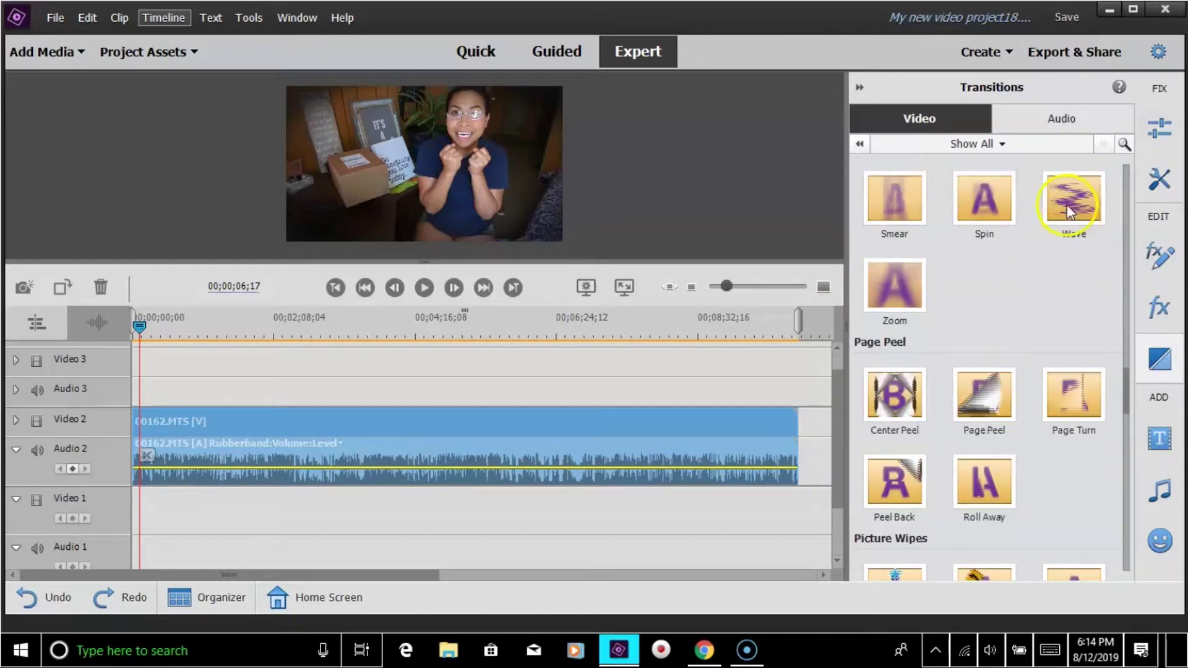
click(903, 405)
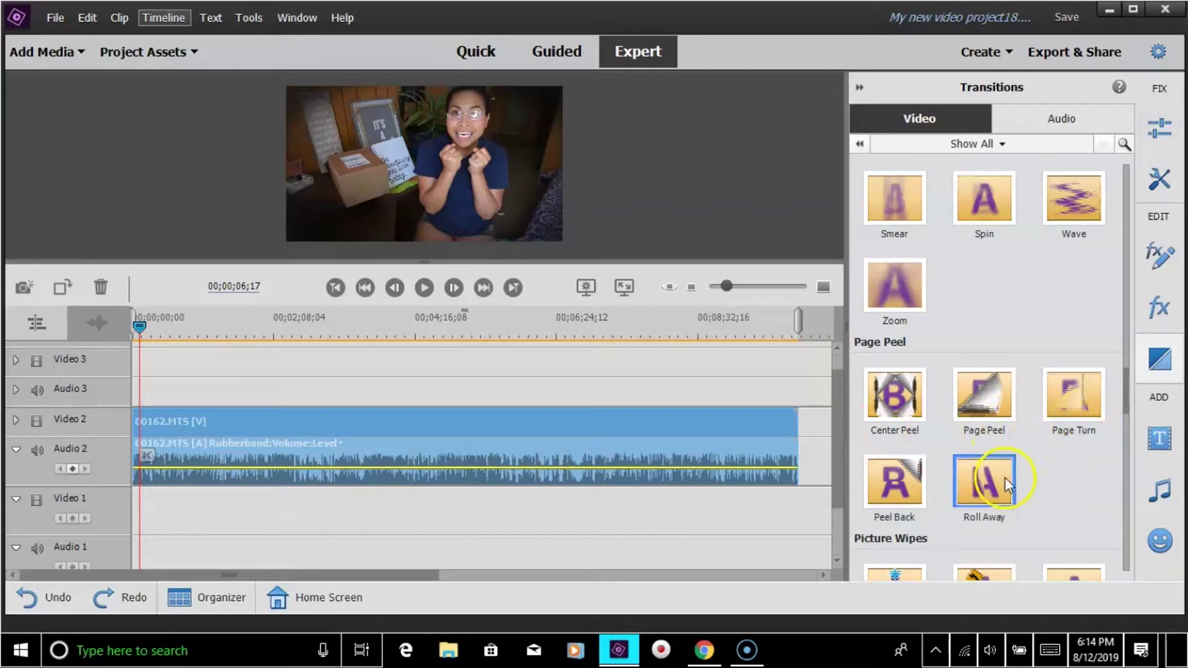
scroll(1027, 459, down, 5)
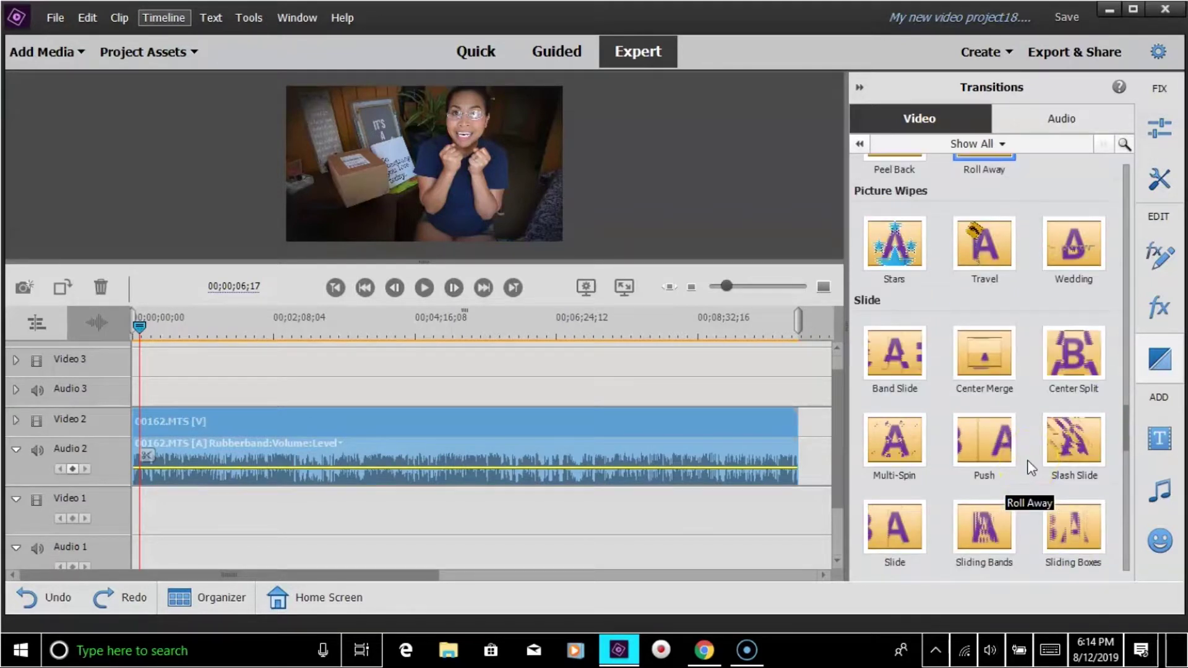
scroll(1027, 459, up, 10)
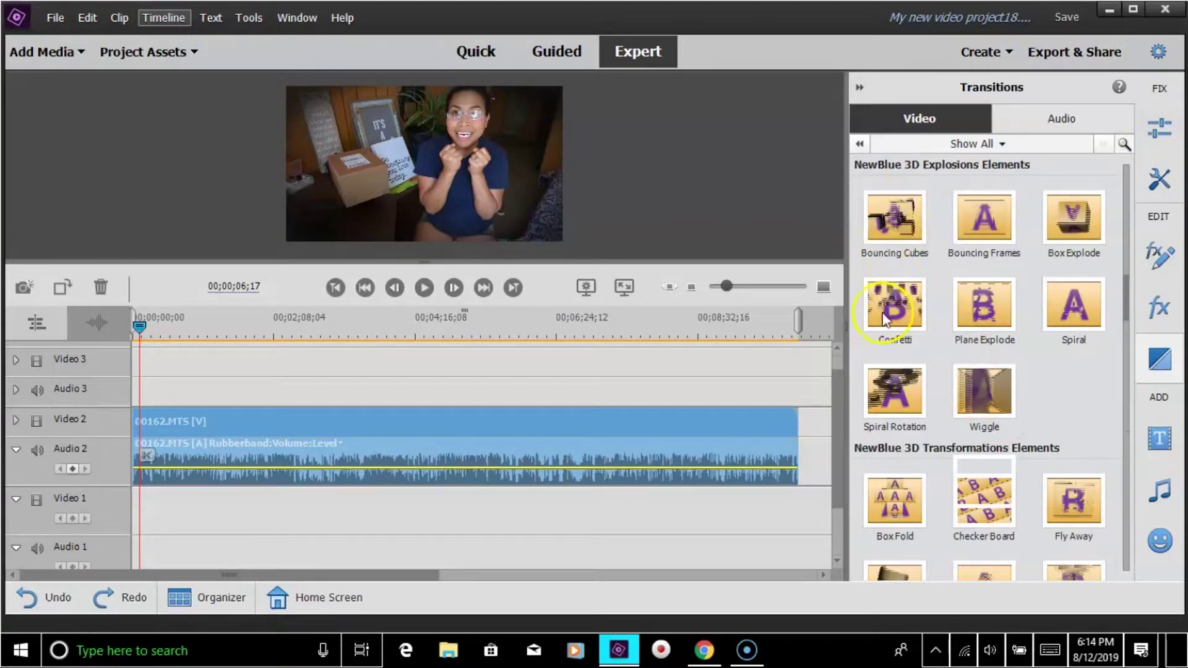
- Apply the Bouncing Cubes transition to the start of clip 00162.MTS on Video 2 with a 1-second duration
click(907, 223)
drag(905, 220, 154, 410)
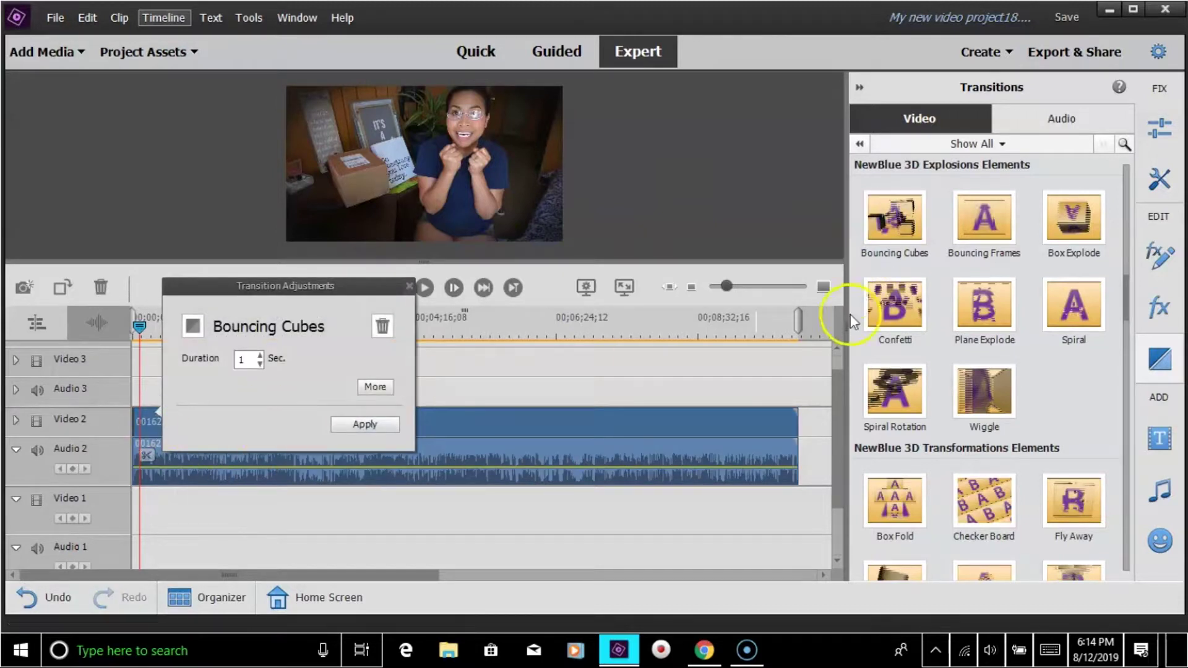
click(741, 288)
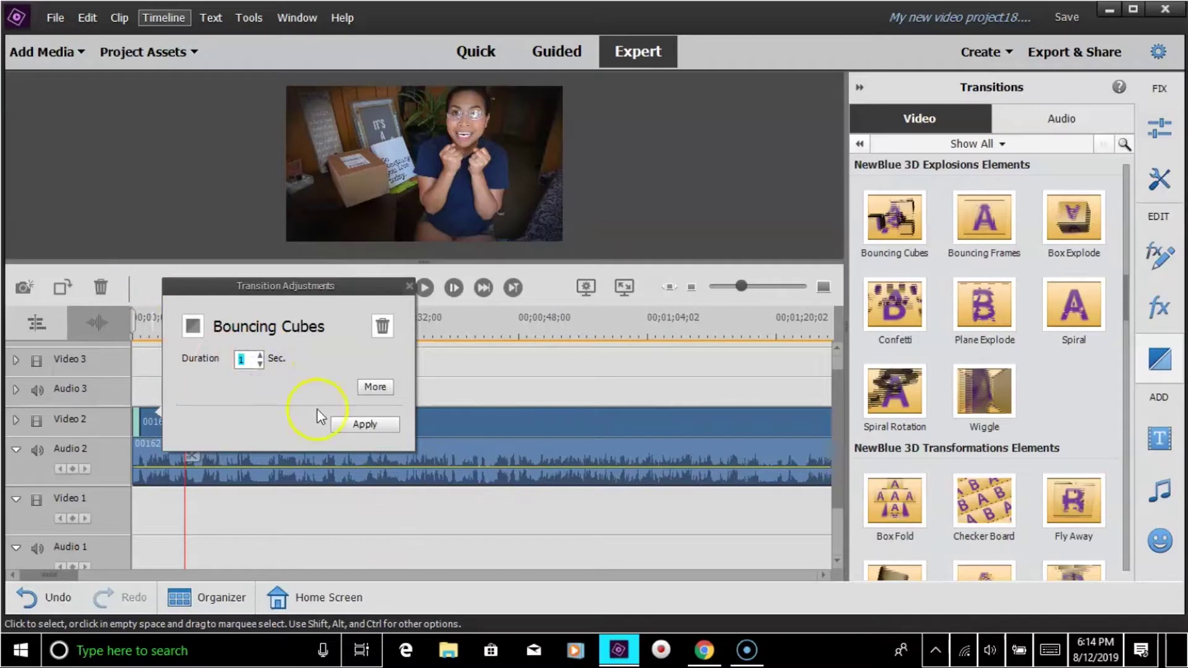
click(363, 426)
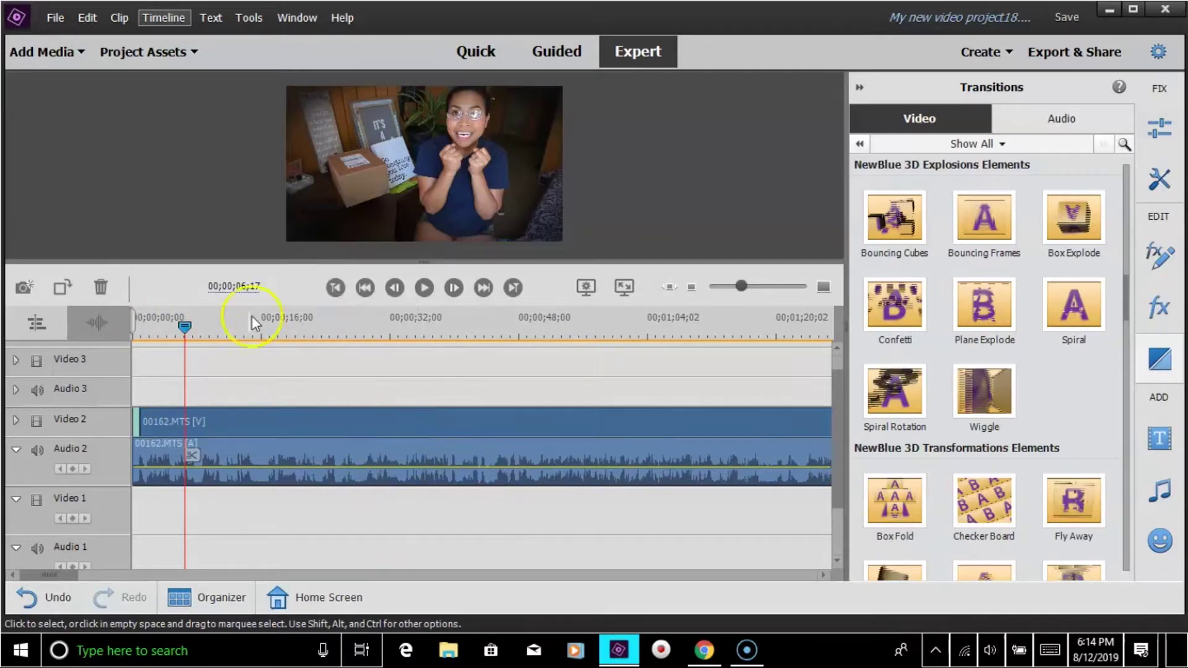
- Play the clip from its beginning to preview the Bouncing Cubes transition
drag(180, 324, 117, 340)
click(433, 287)
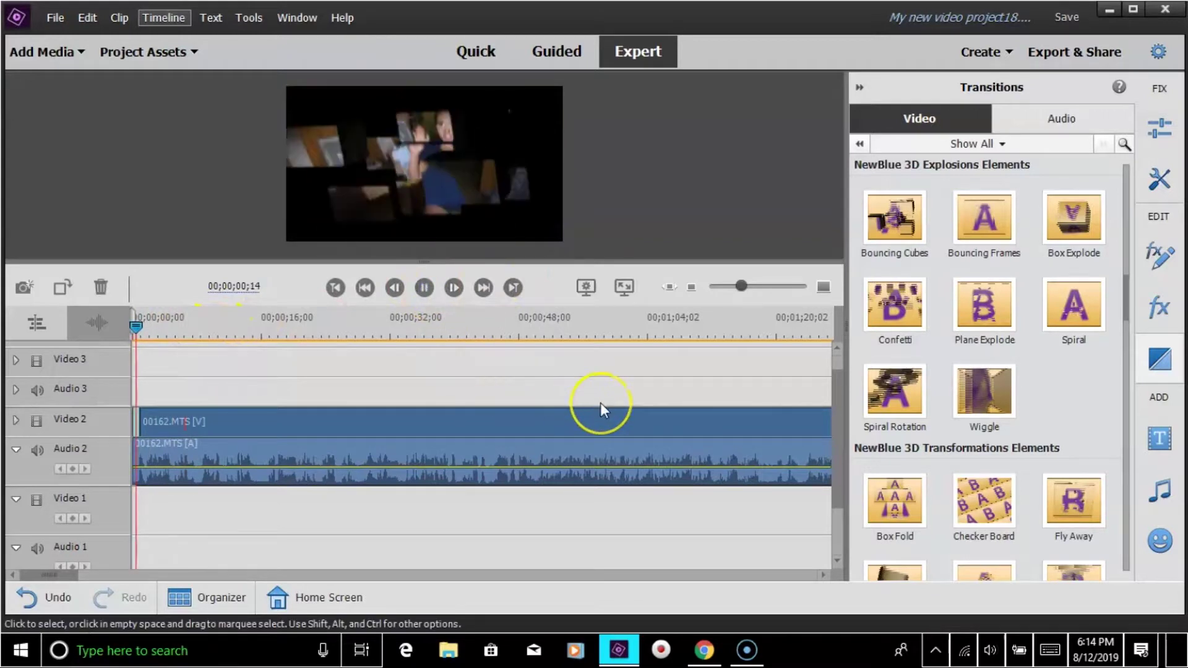
click(424, 287)
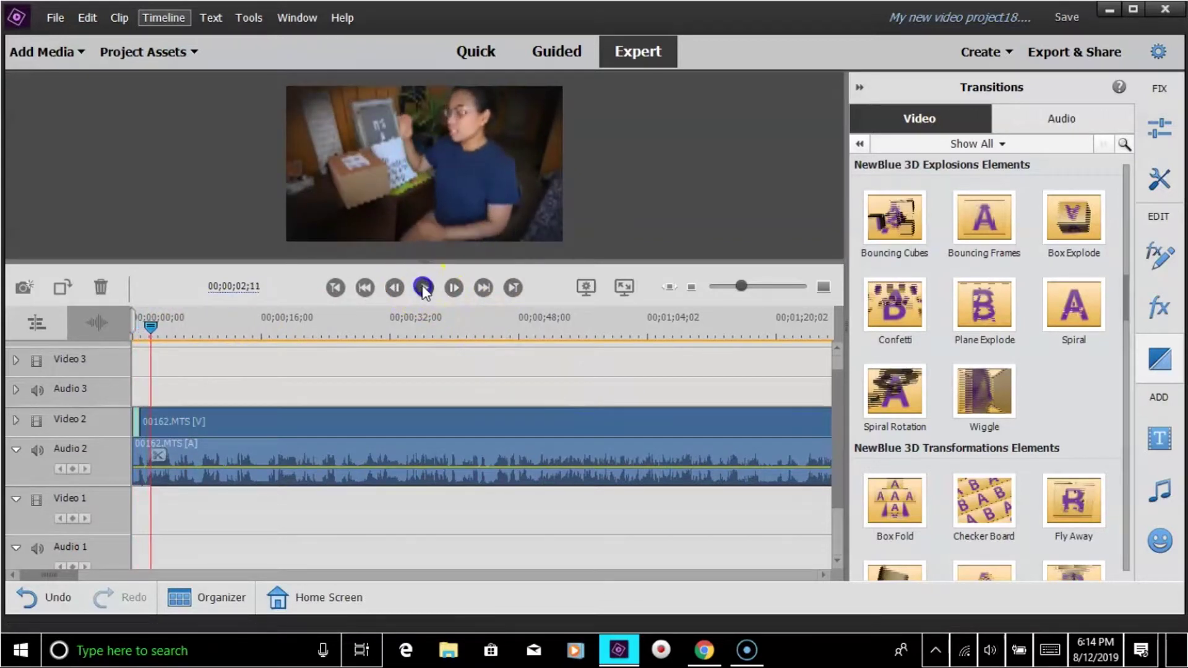
click(999, 379)
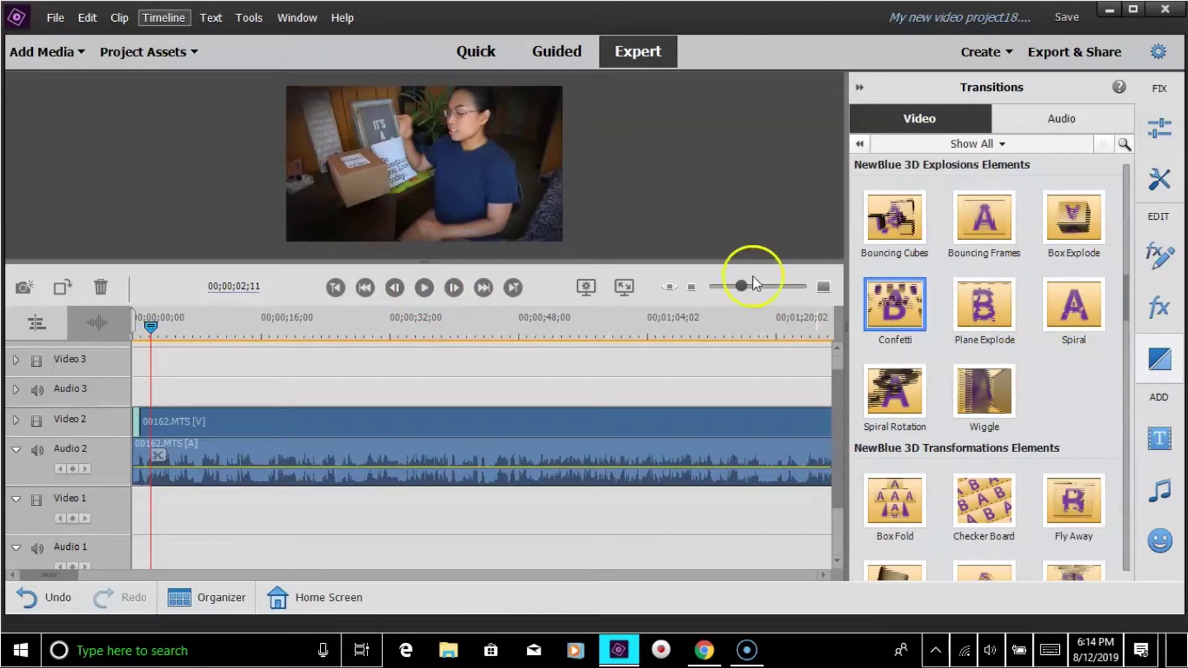
click(1130, 305)
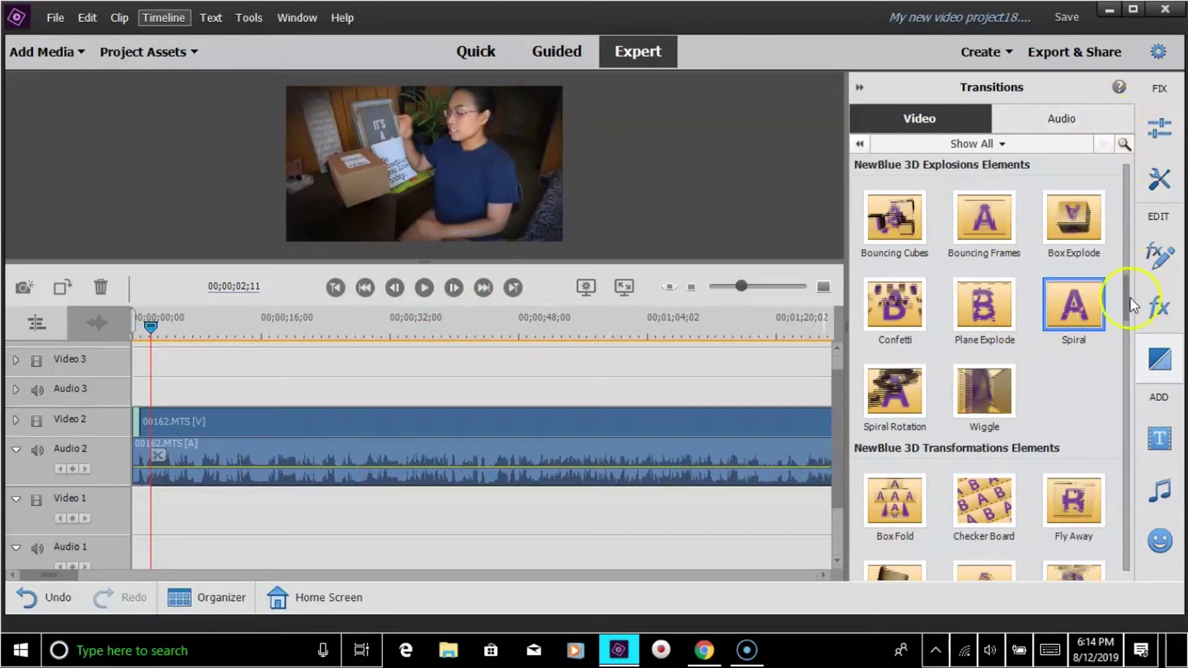
click(1175, 386)
click(791, 649)
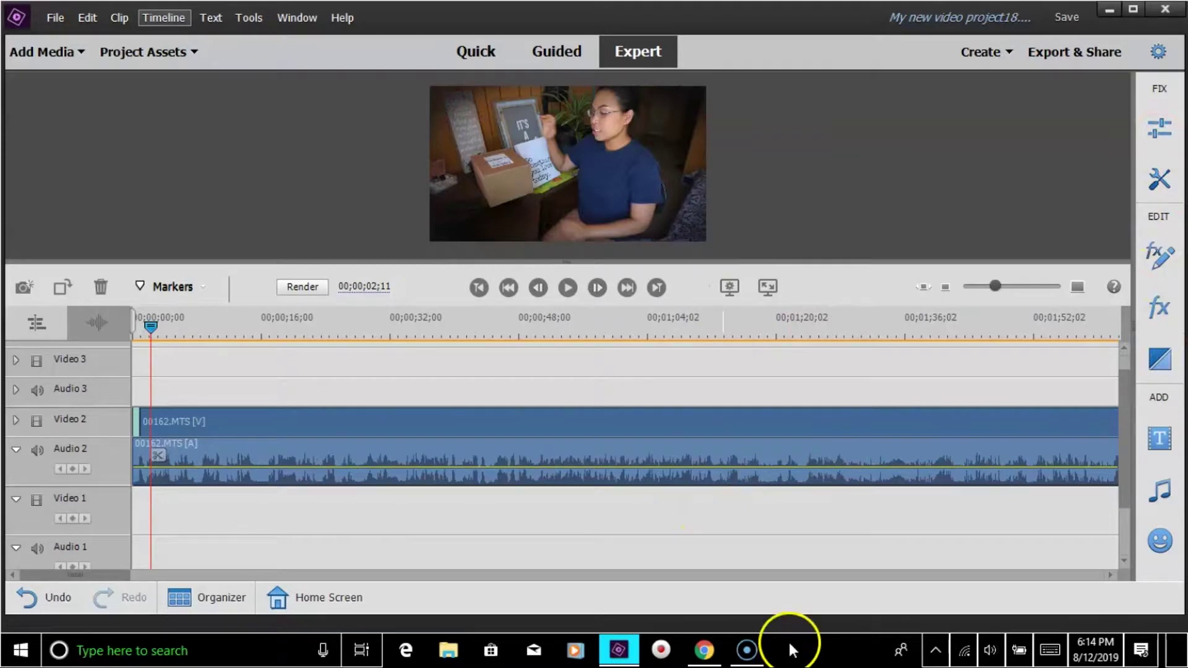
scroll(845, 570, up, 1)
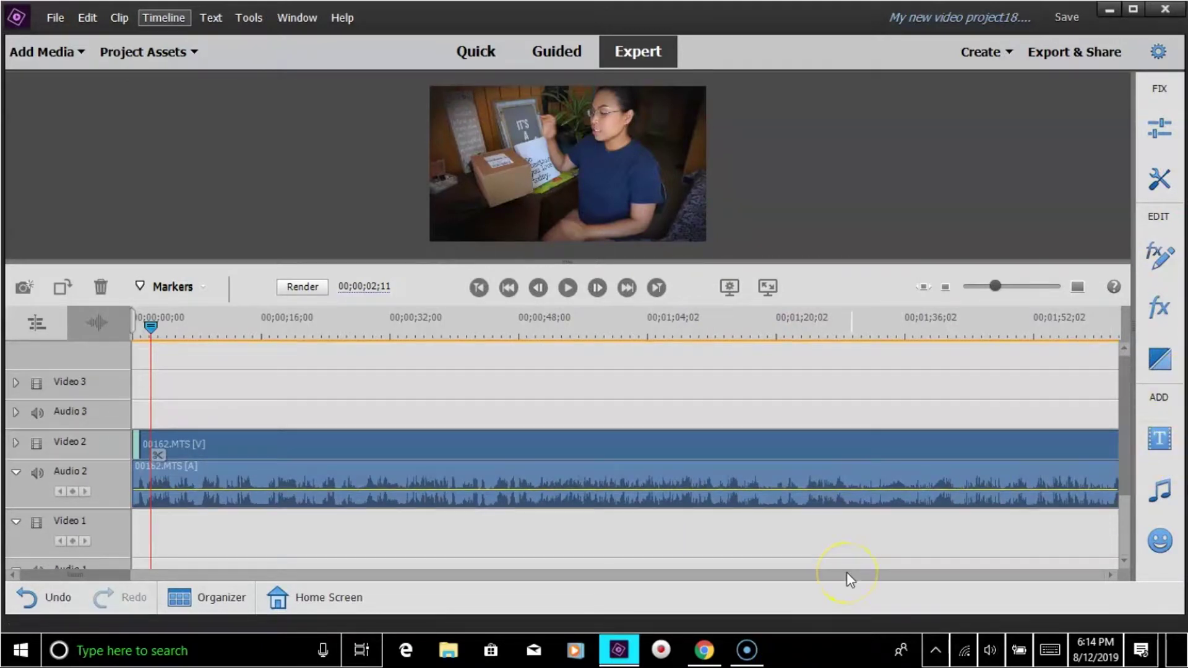
- Place a Default Text title on Video 3 at 00;00;01;00 and replace its text with PLEASE SUBSCRIBE
click(1155, 439)
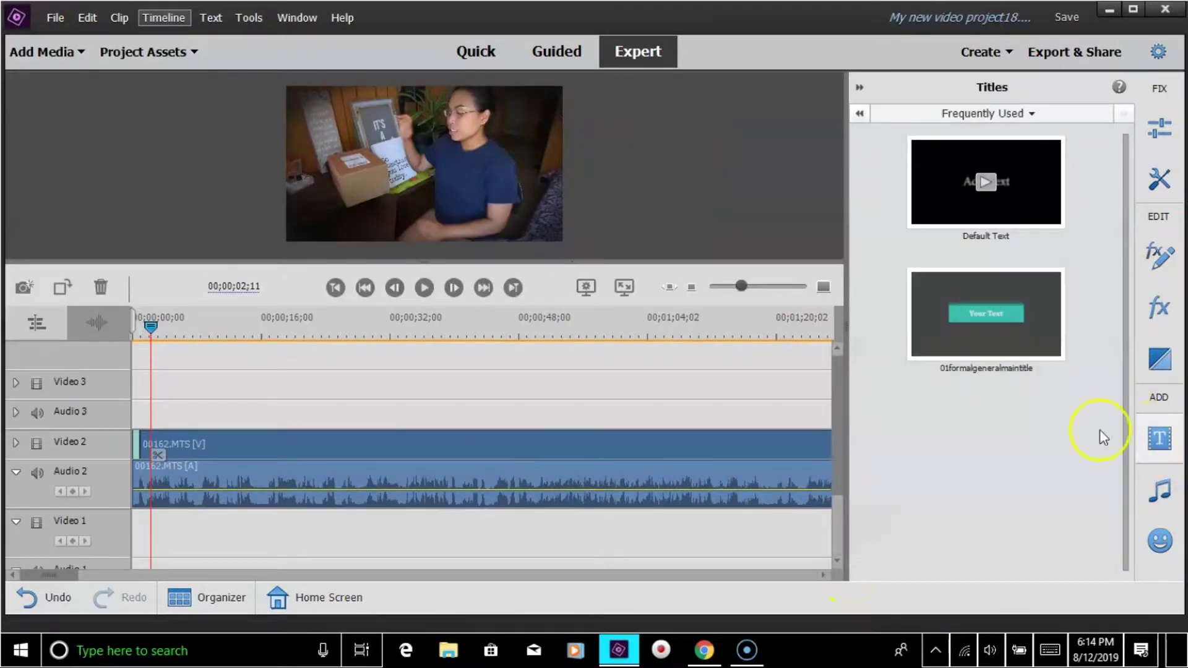
click(1020, 222)
drag(353, 321, 154, 390)
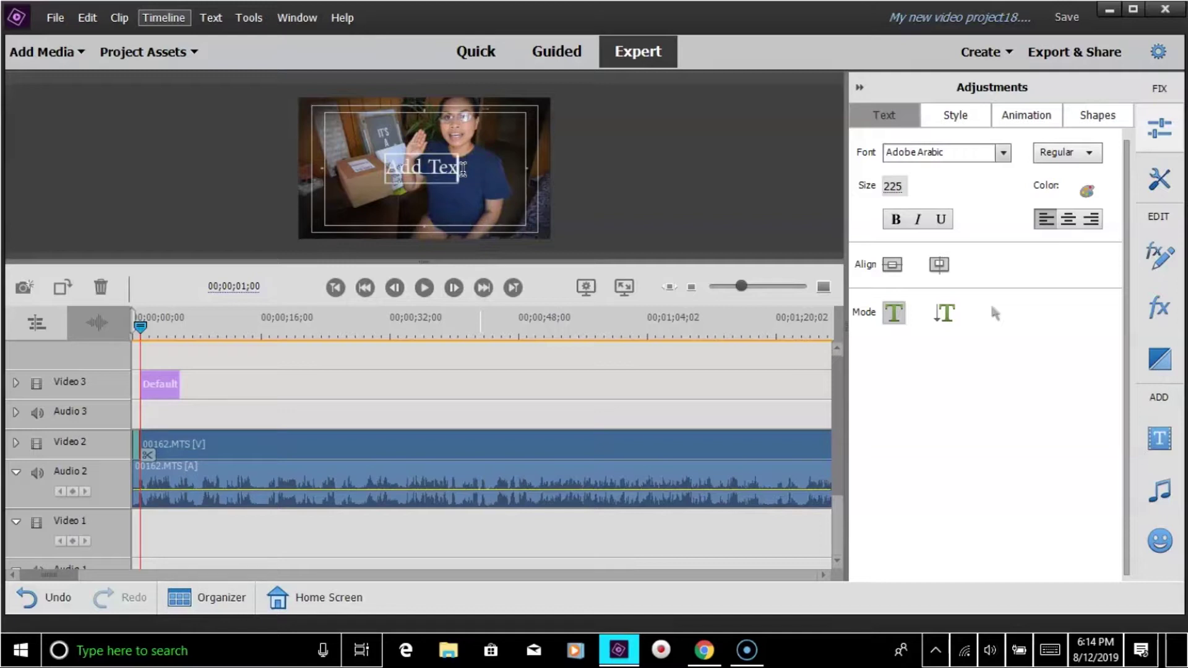
key(BackSpace)
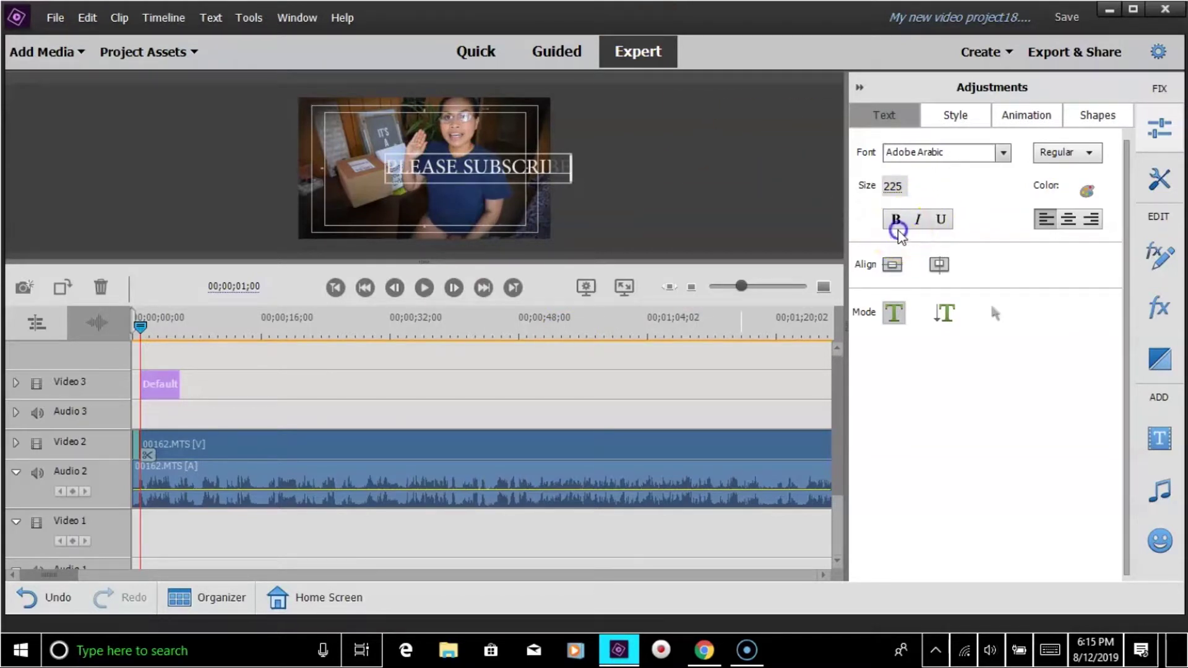
- Try font size 100 on the PLEASE SUBSCRIBE title, settle on 150, and make the text bold italic
click(895, 185)
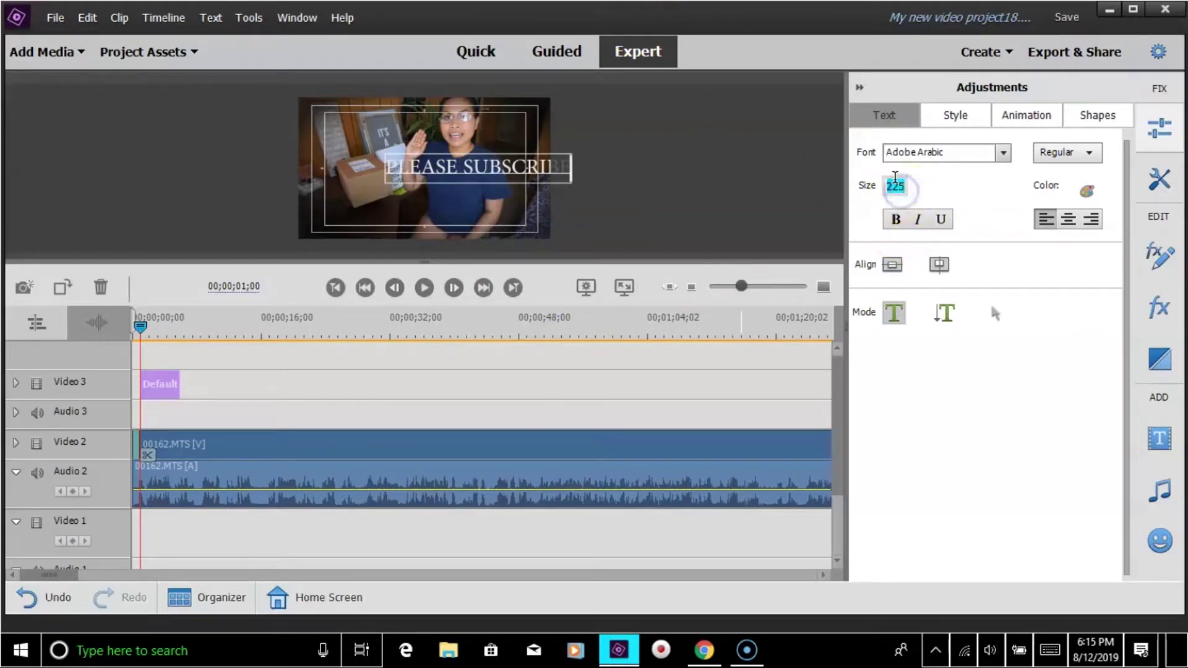
text(100)
click(992, 197)
click(893, 186)
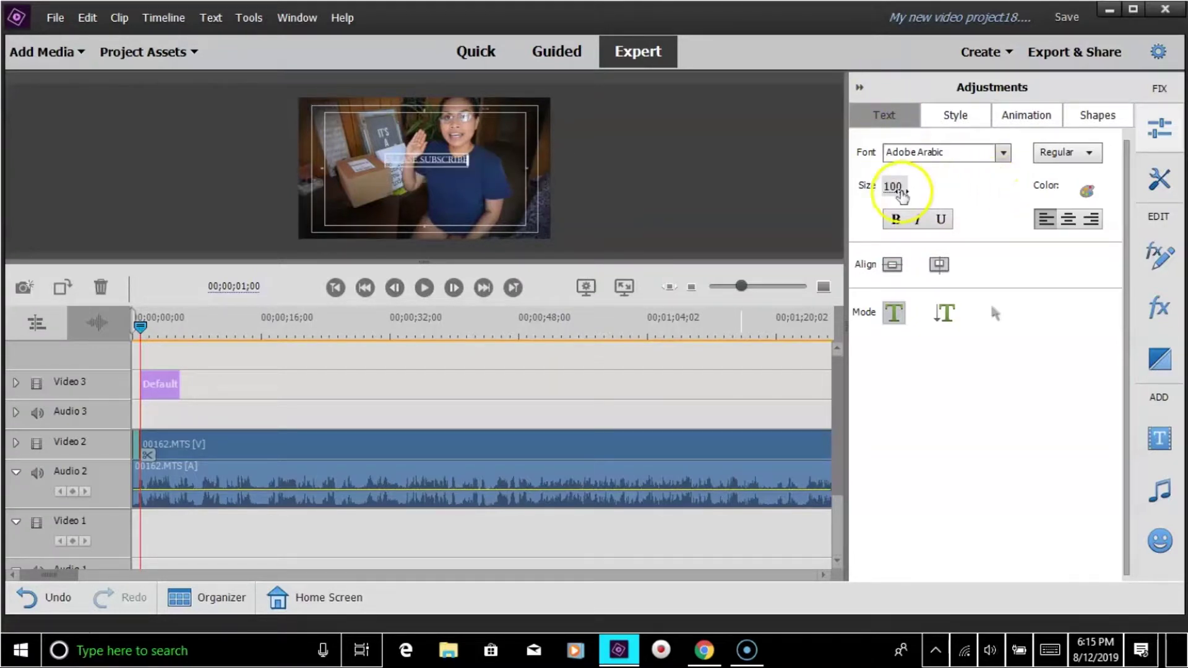
text(150)
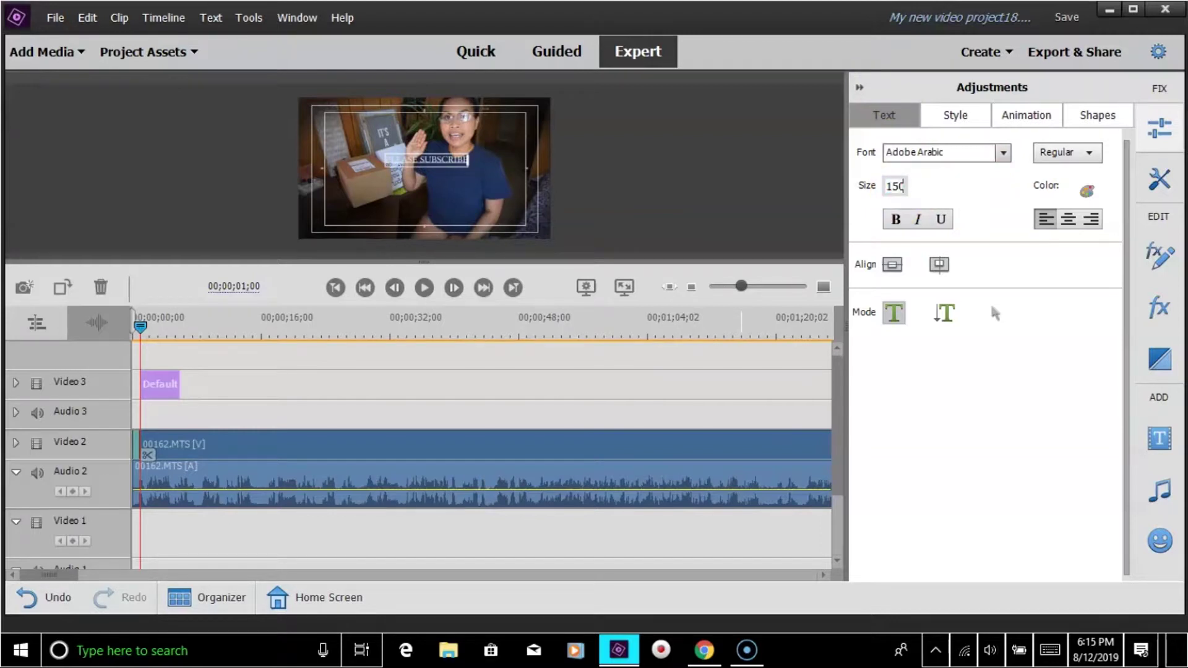
click(937, 189)
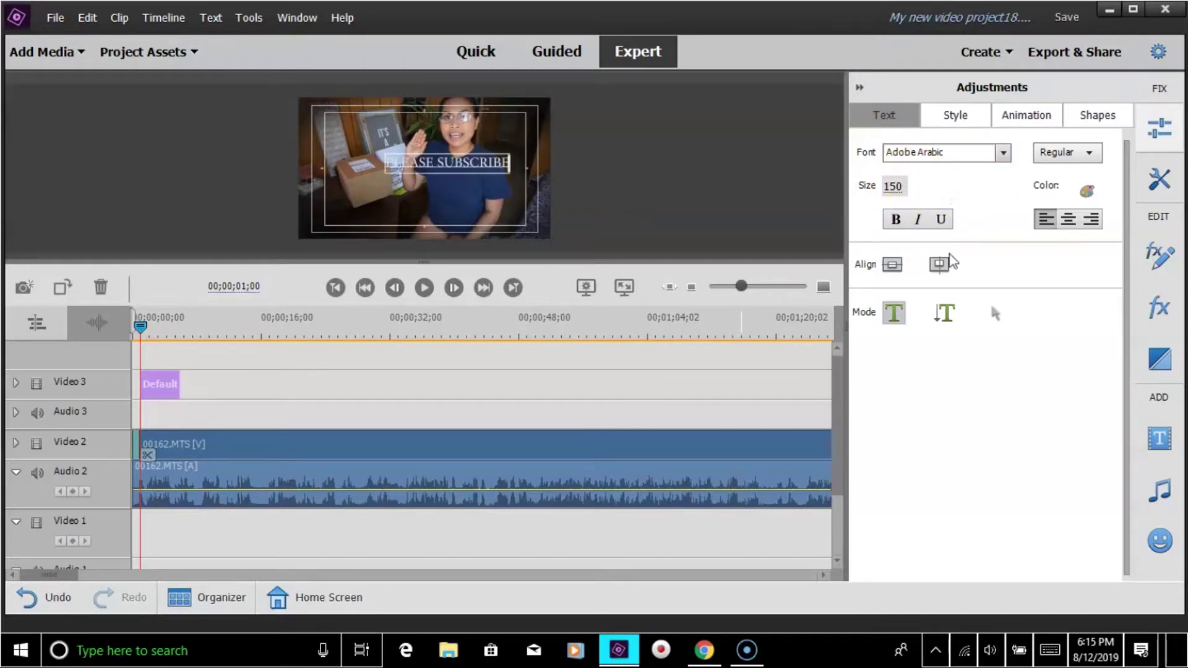
click(896, 221)
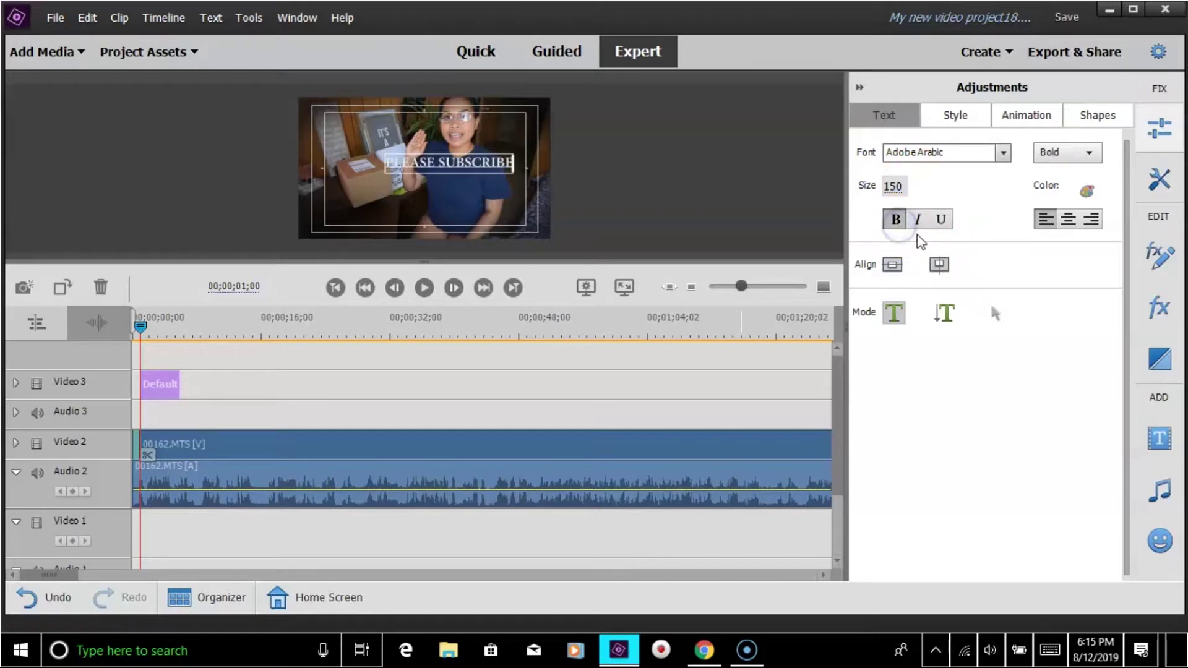
click(918, 226)
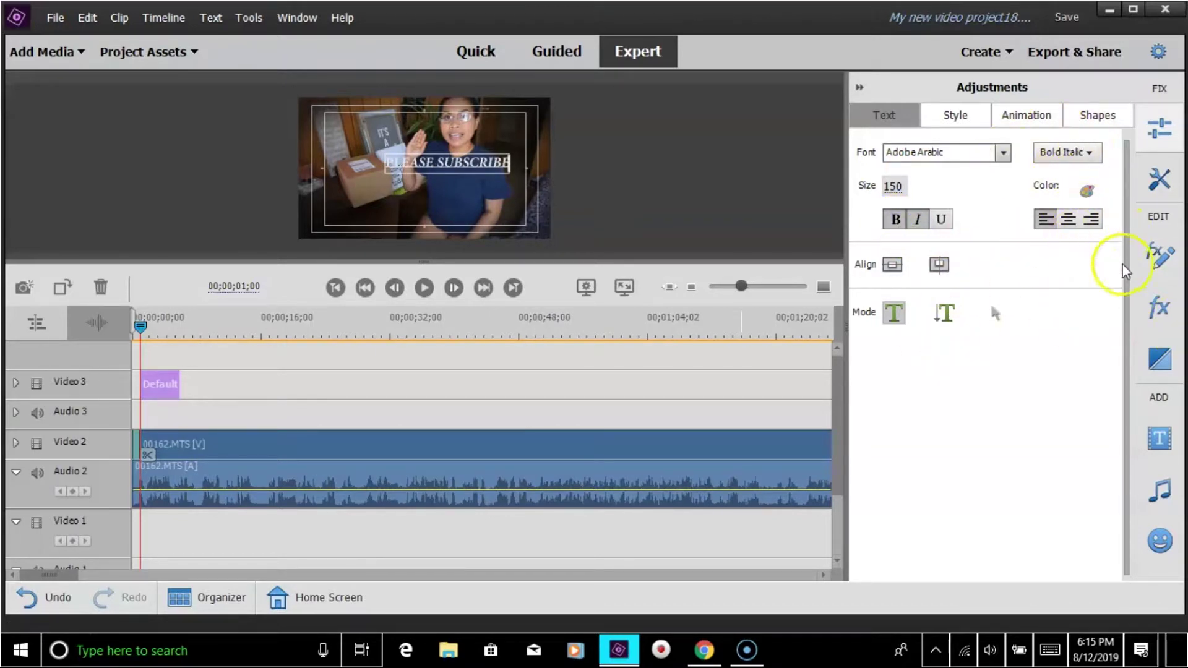
- Try green, cyan, magenta, dark and white fills for the title text, and apply a solid pink fill
click(1090, 194)
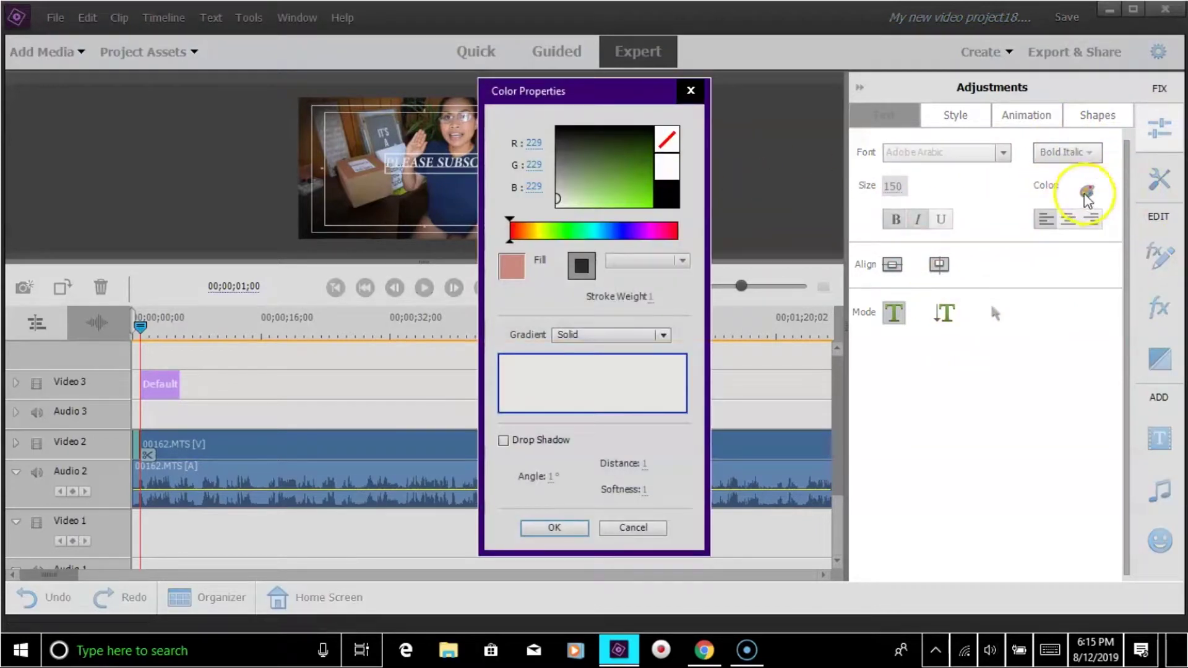
click(636, 197)
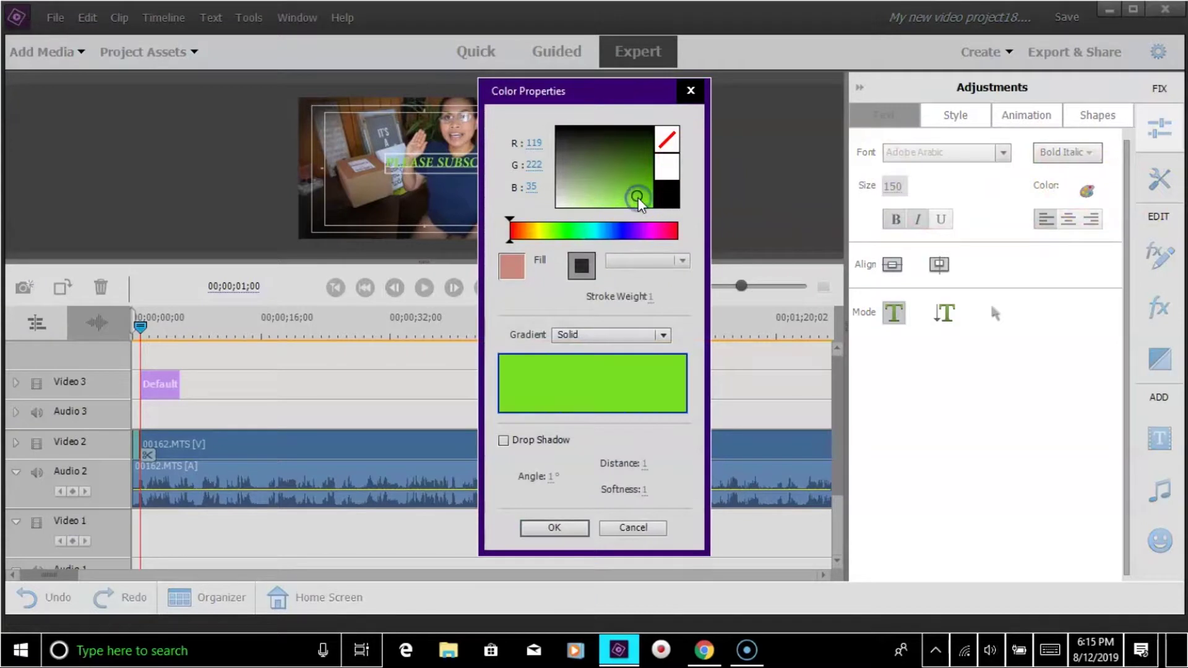
click(629, 165)
click(595, 234)
click(633, 193)
click(646, 201)
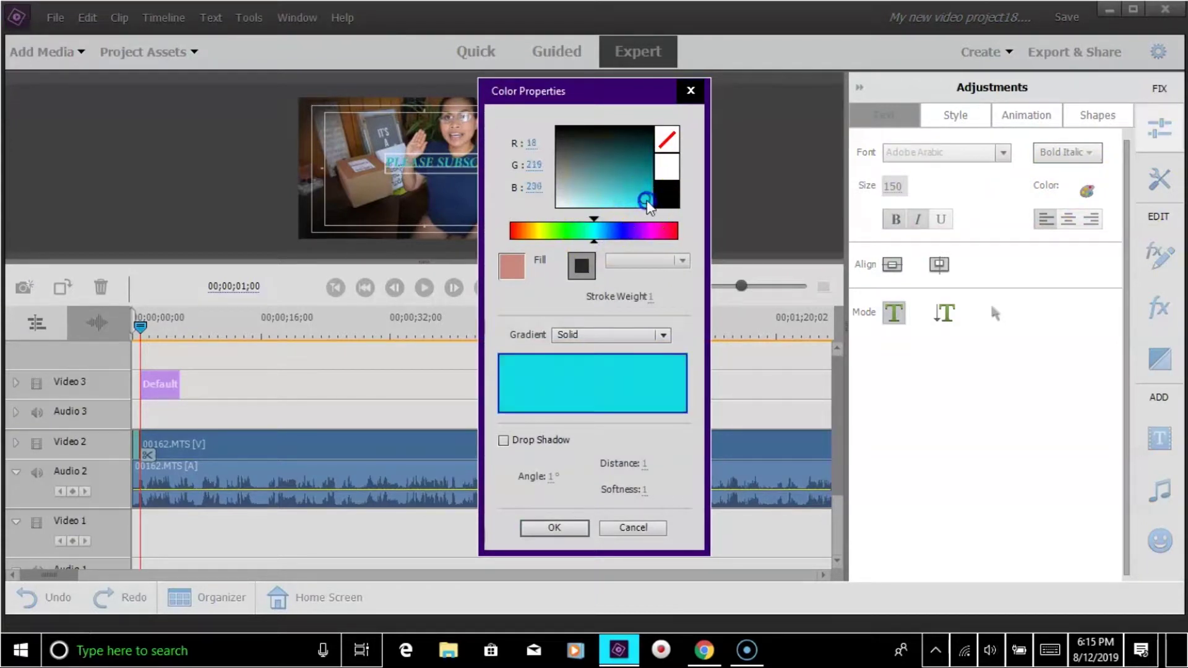
drag(645, 234, 653, 236)
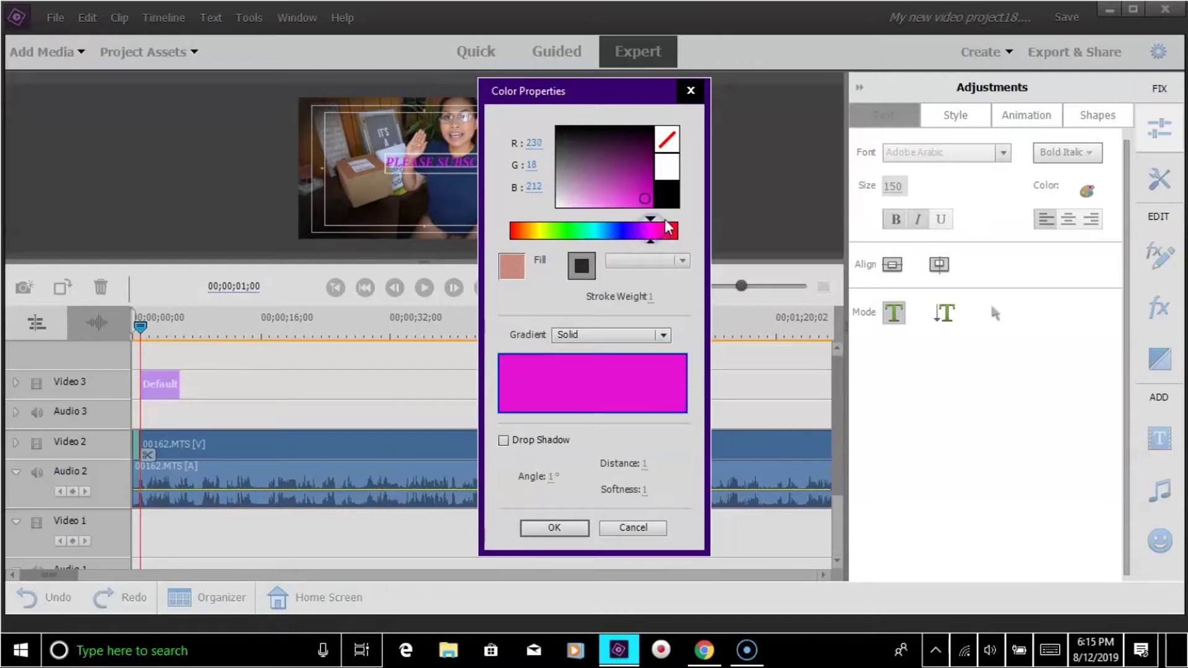
mouse_move(654, 151)
mouse_down()
mouse_move(615, 138)
mouse_move(632, 143)
mouse_up()
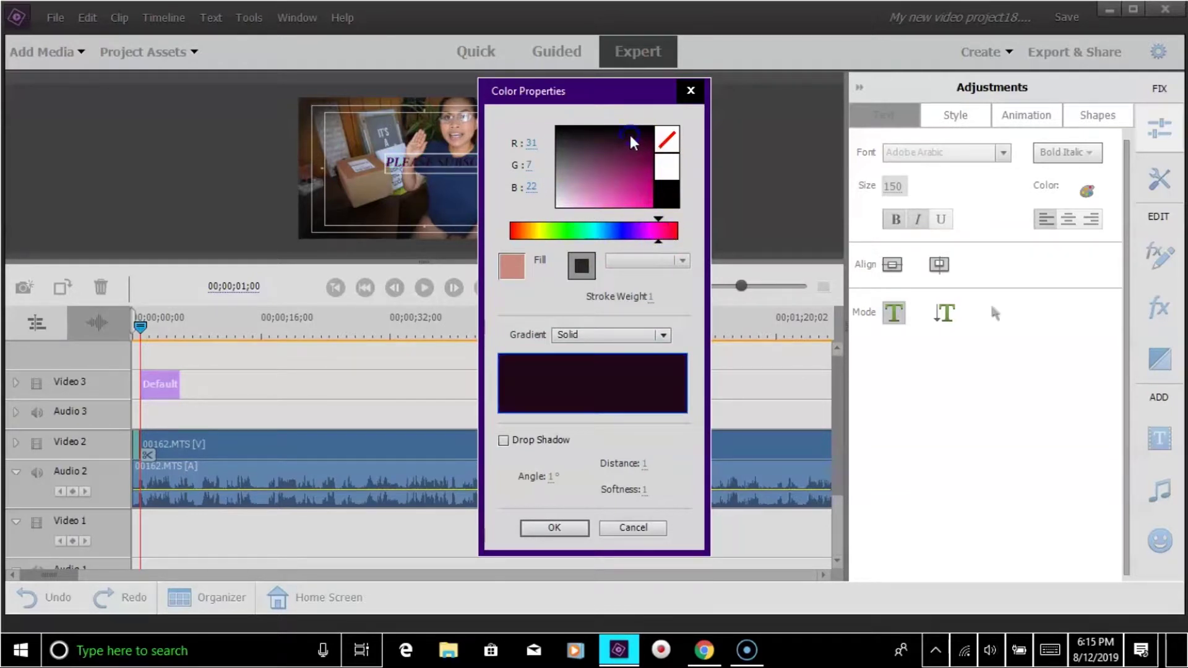
click(667, 165)
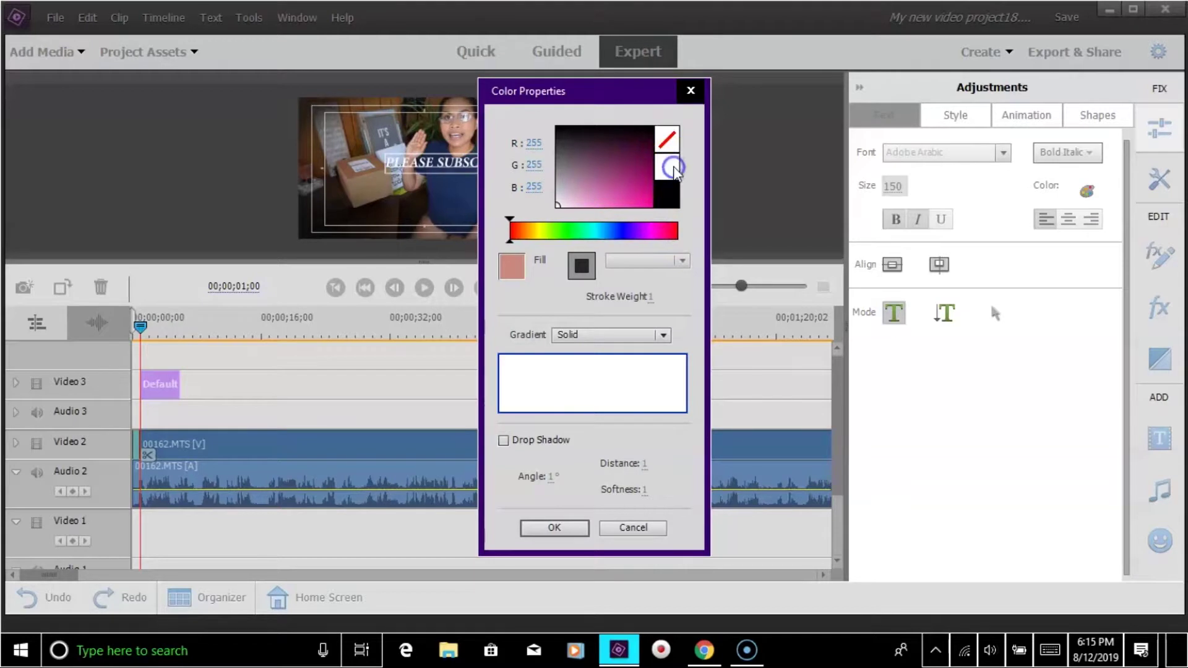
mouse_move(606, 204)
mouse_down()
mouse_move(639, 180)
mouse_move(642, 202)
mouse_up()
click(553, 527)
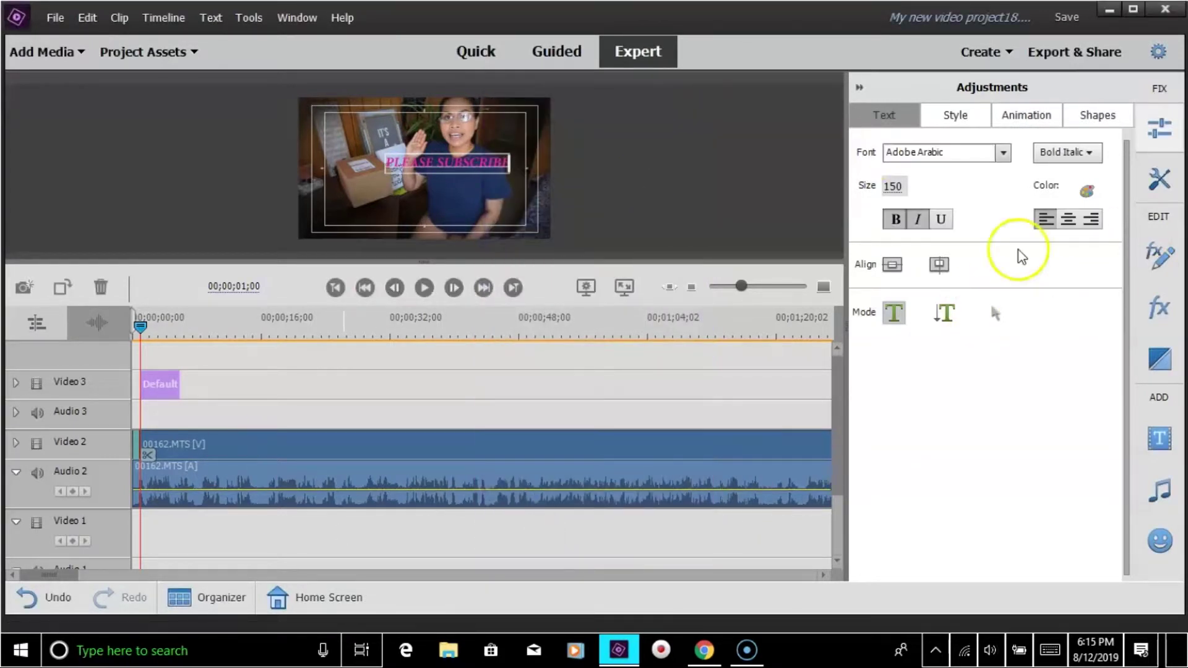
- Center the PLEASE SUBSCRIBE title horizontally and vertically in the frame
click(893, 267)
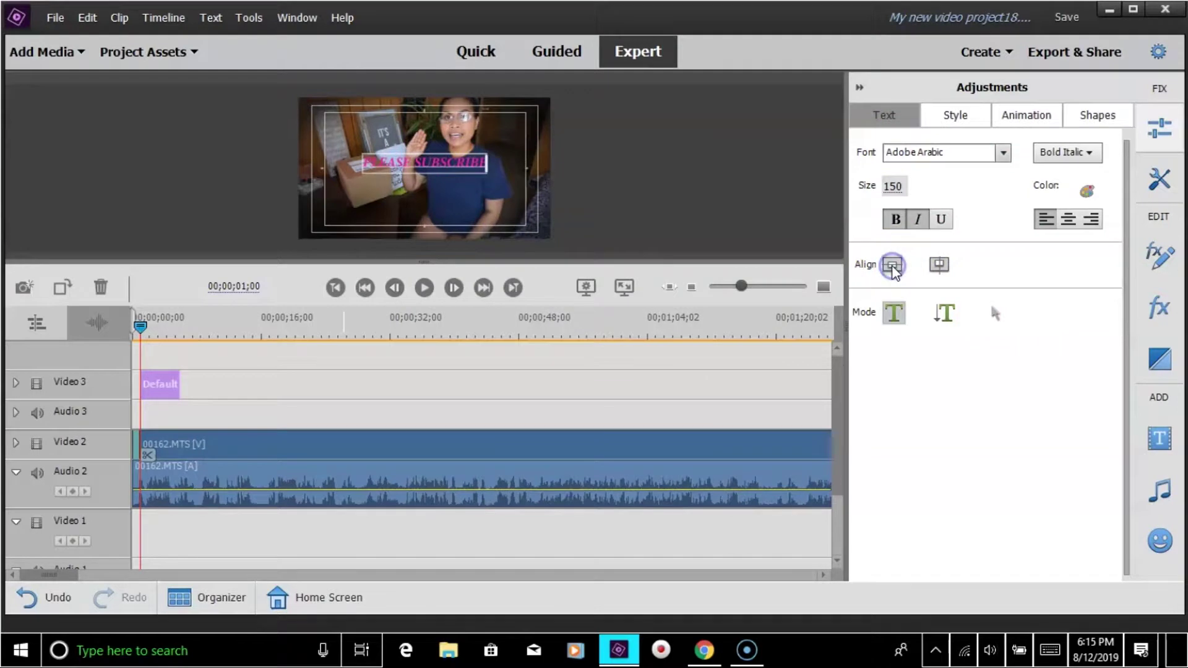
click(940, 267)
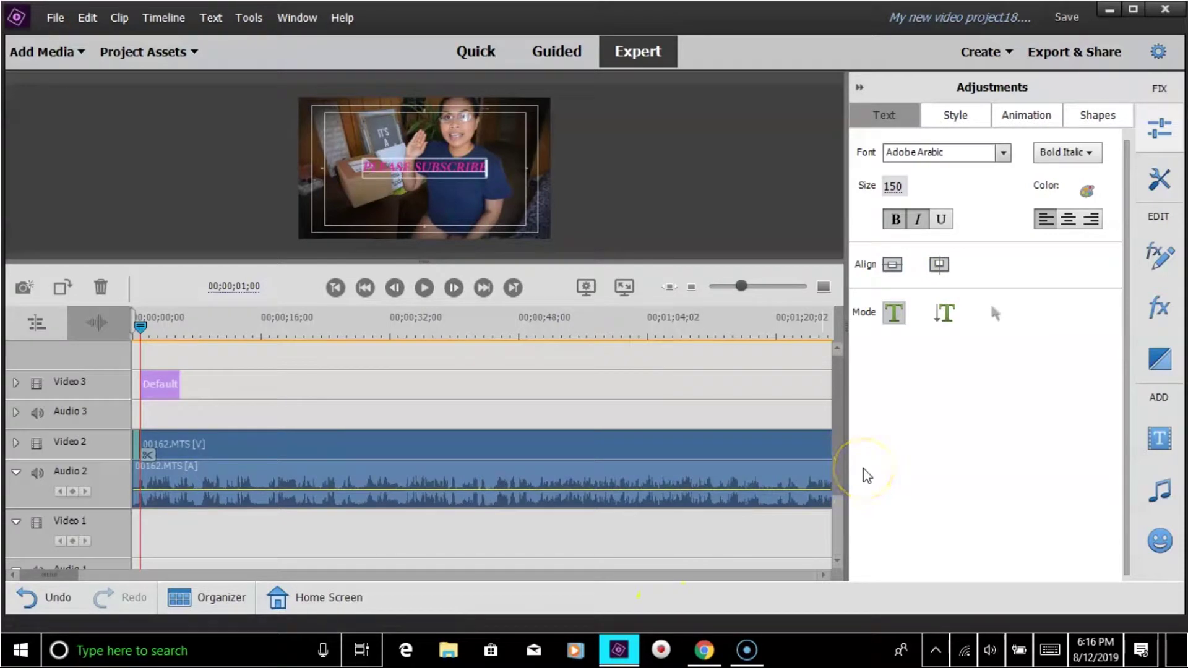
- Apply a Confetti transition to the start and a Plane Explode transition to the end of the title on Video 3
click(1162, 362)
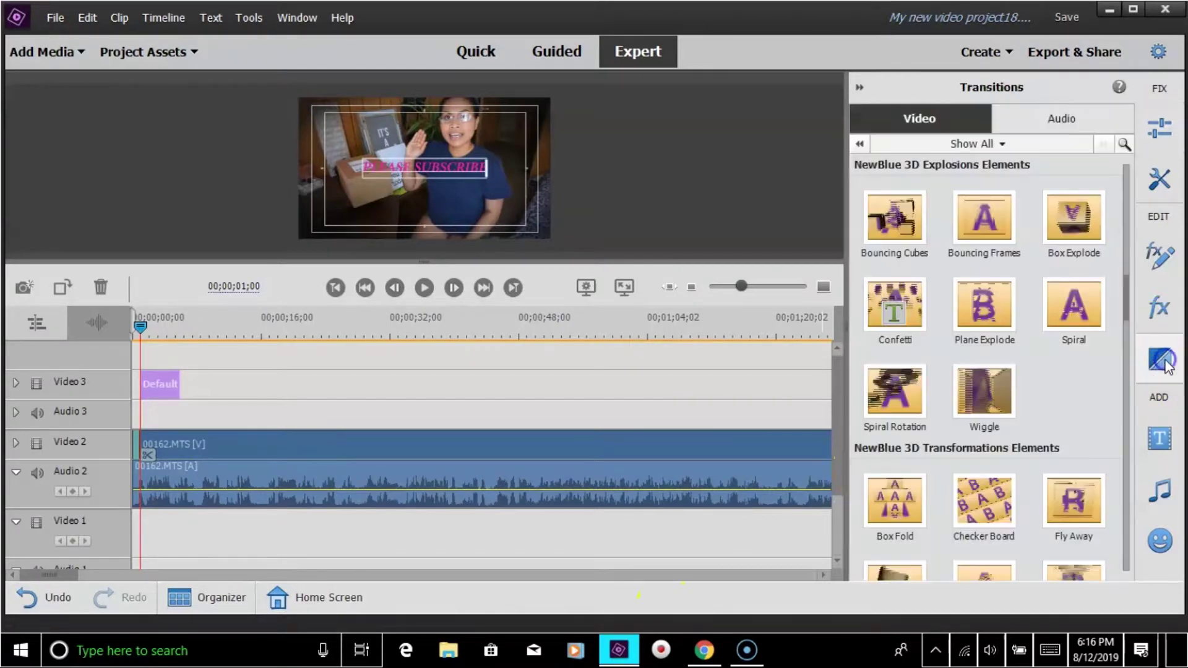
click(866, 288)
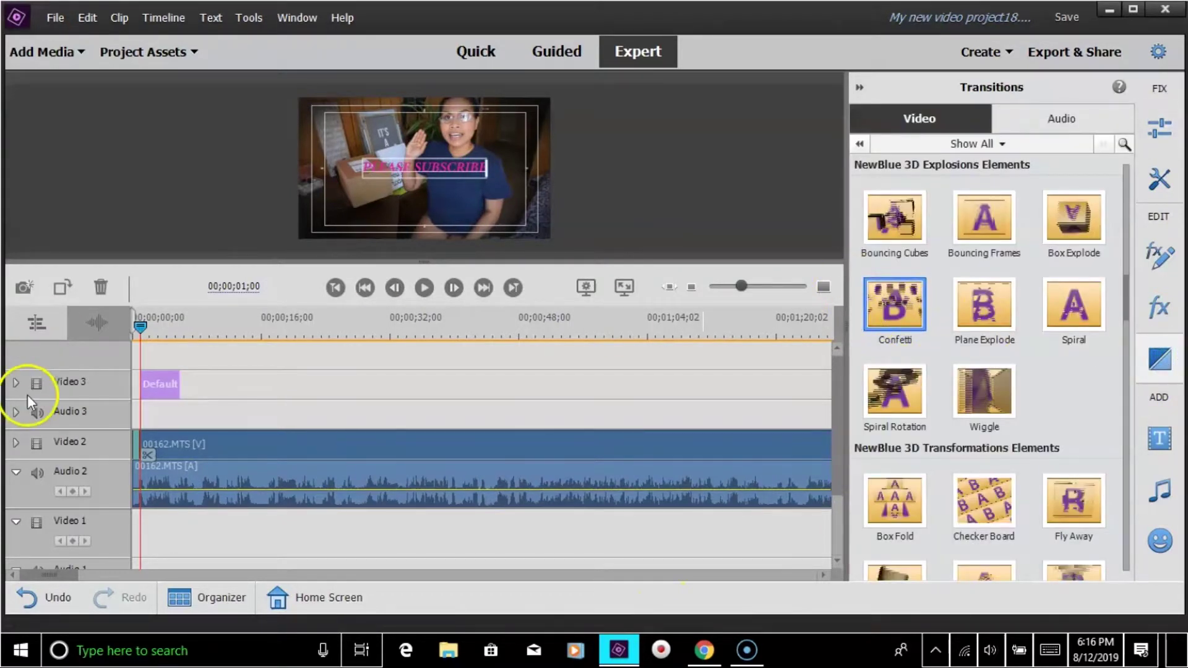
drag(866, 288, 146, 377)
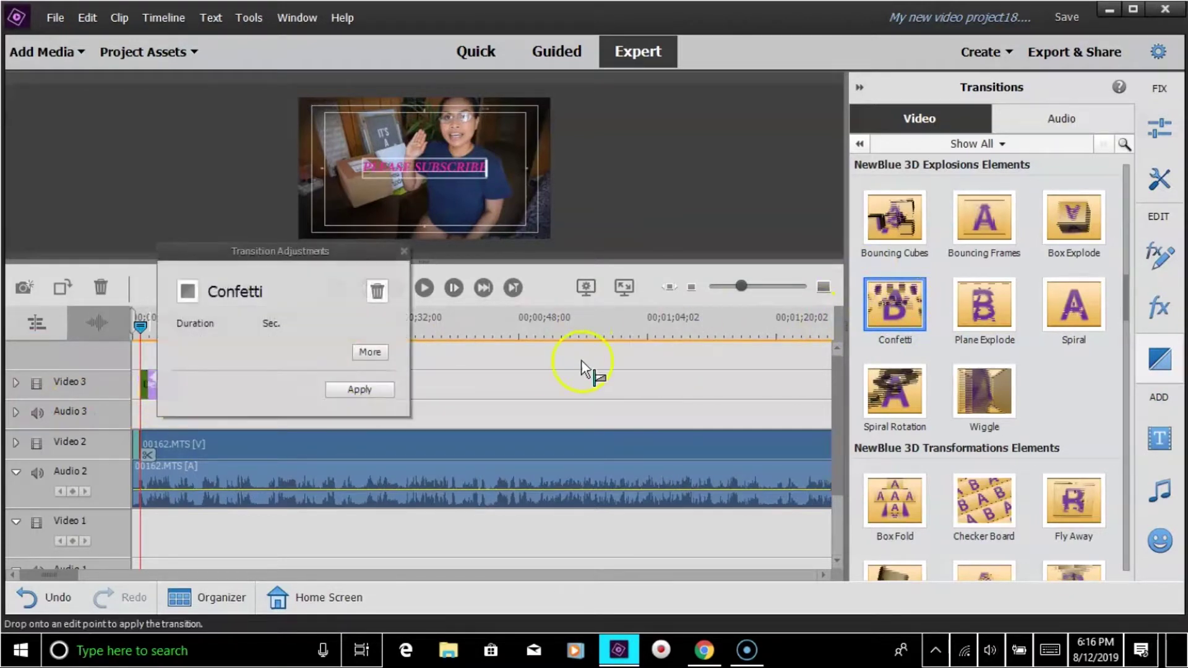
click(364, 392)
click(952, 294)
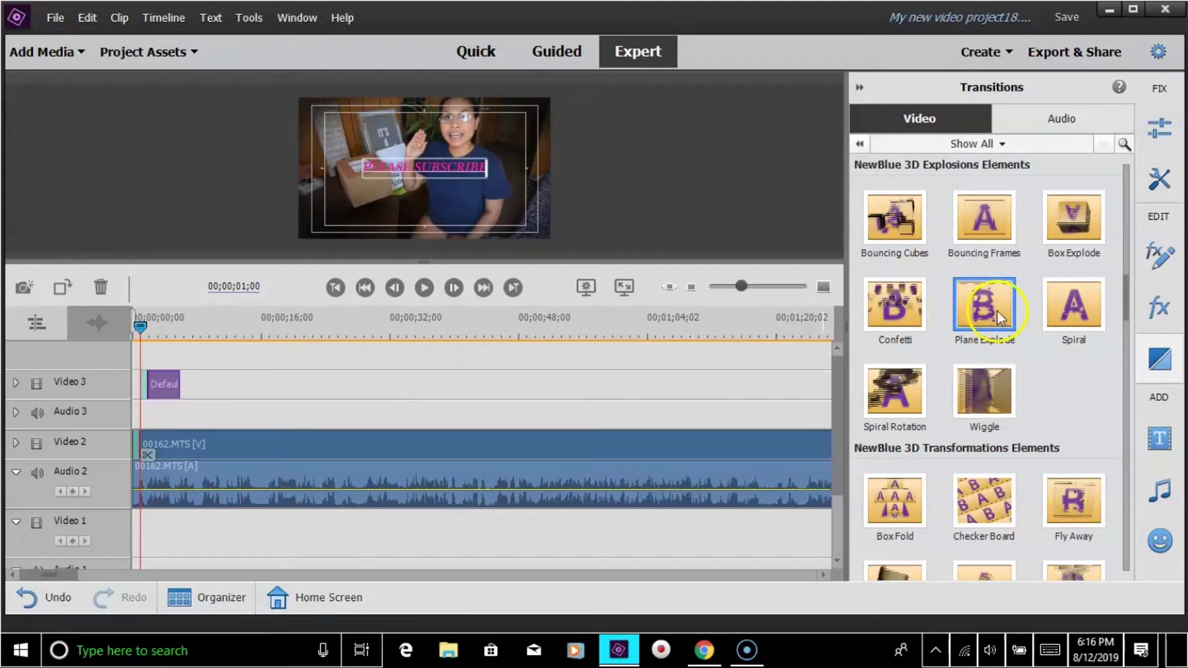
drag(657, 283, 179, 390)
click(390, 402)
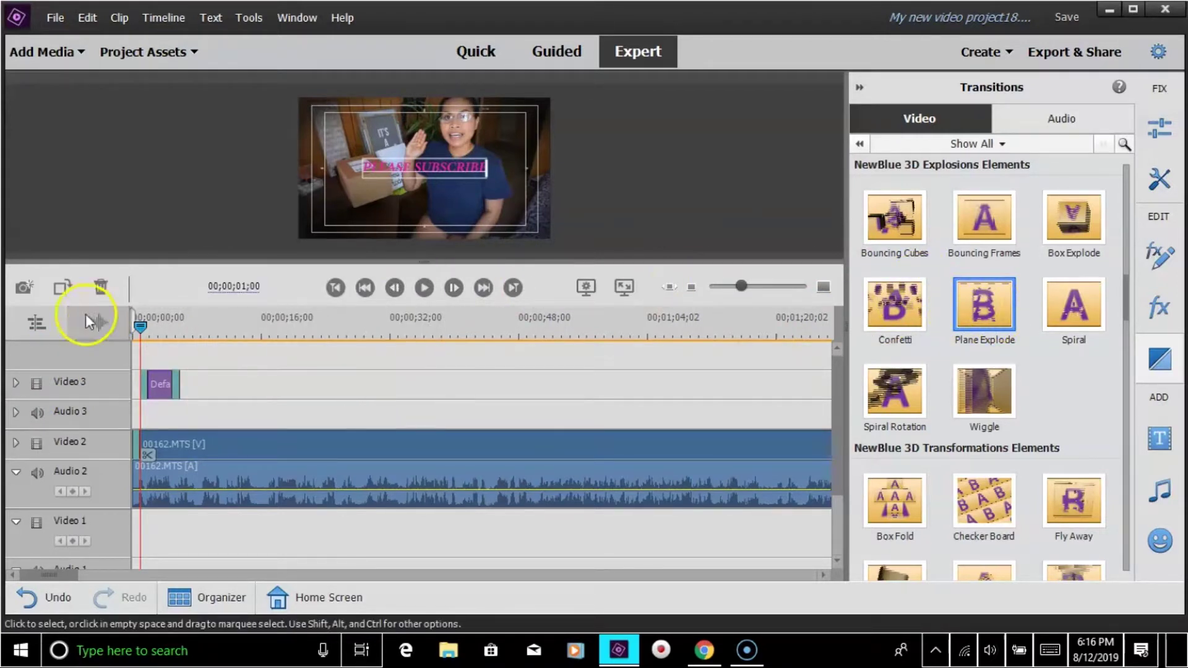
- Play the timeline from the beginning past the title to check its opening and closing transitions
drag(147, 324, 120, 329)
click(424, 288)
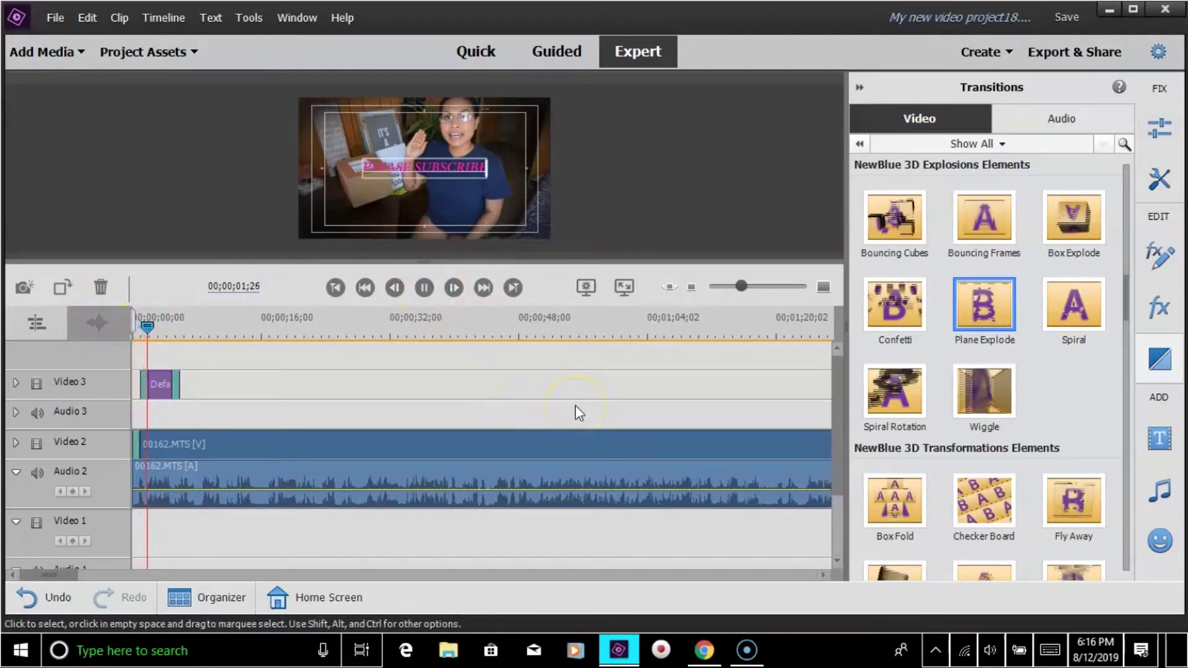
click(424, 287)
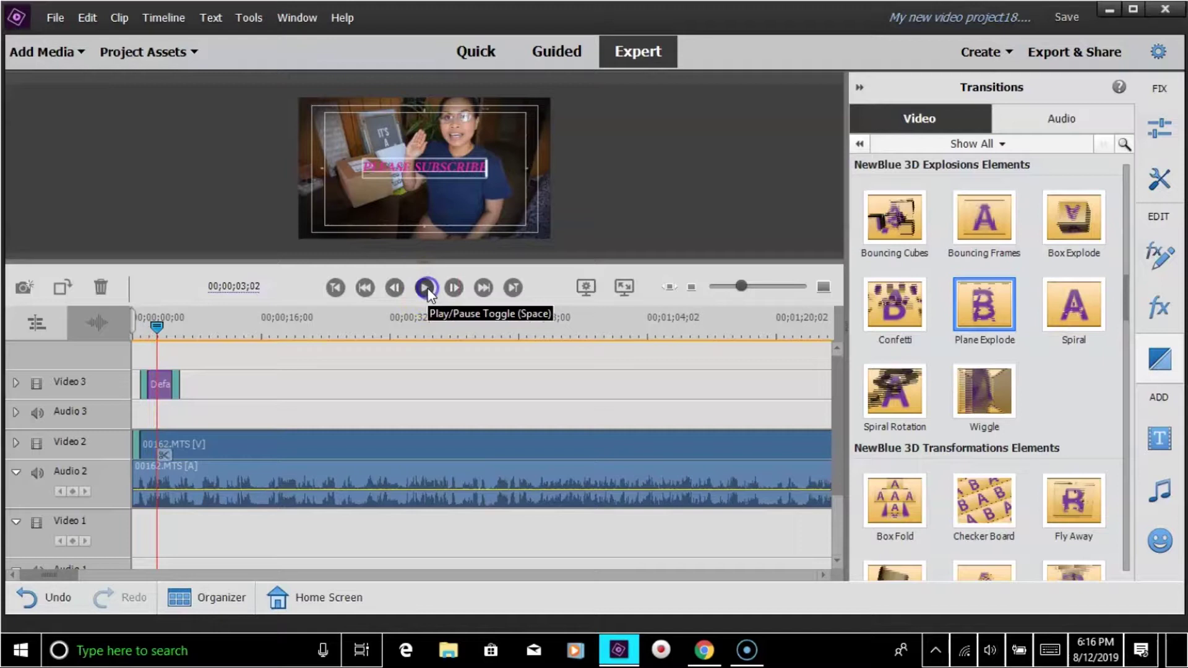
click(1160, 130)
click(1161, 133)
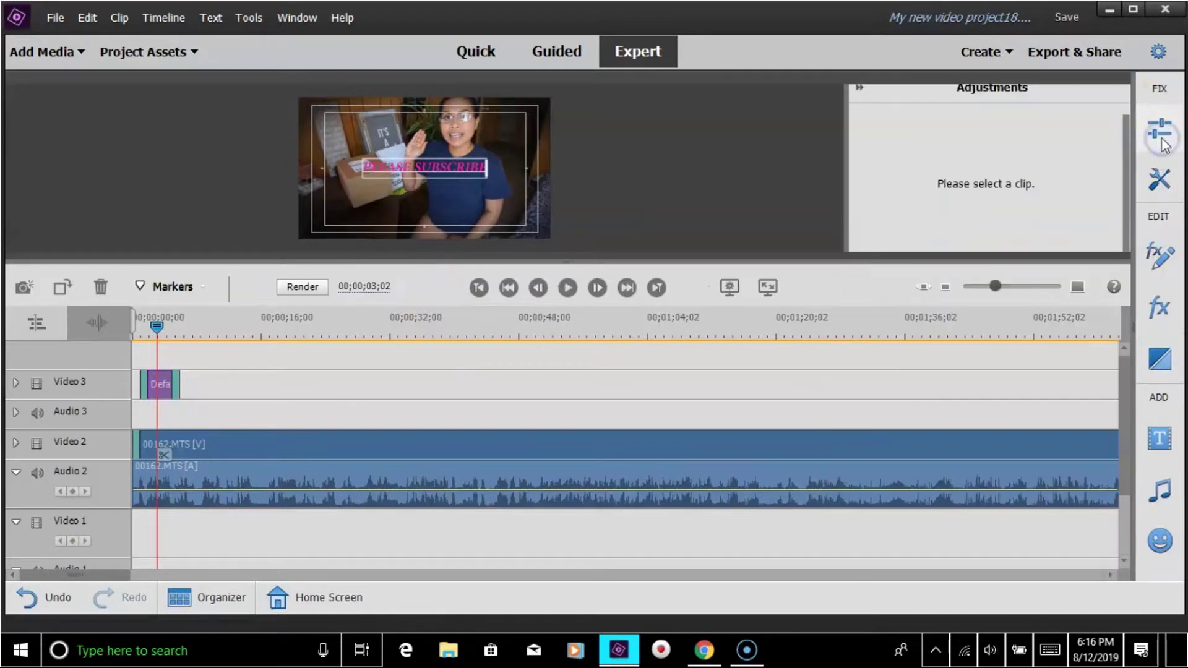
drag(178, 333, 120, 323)
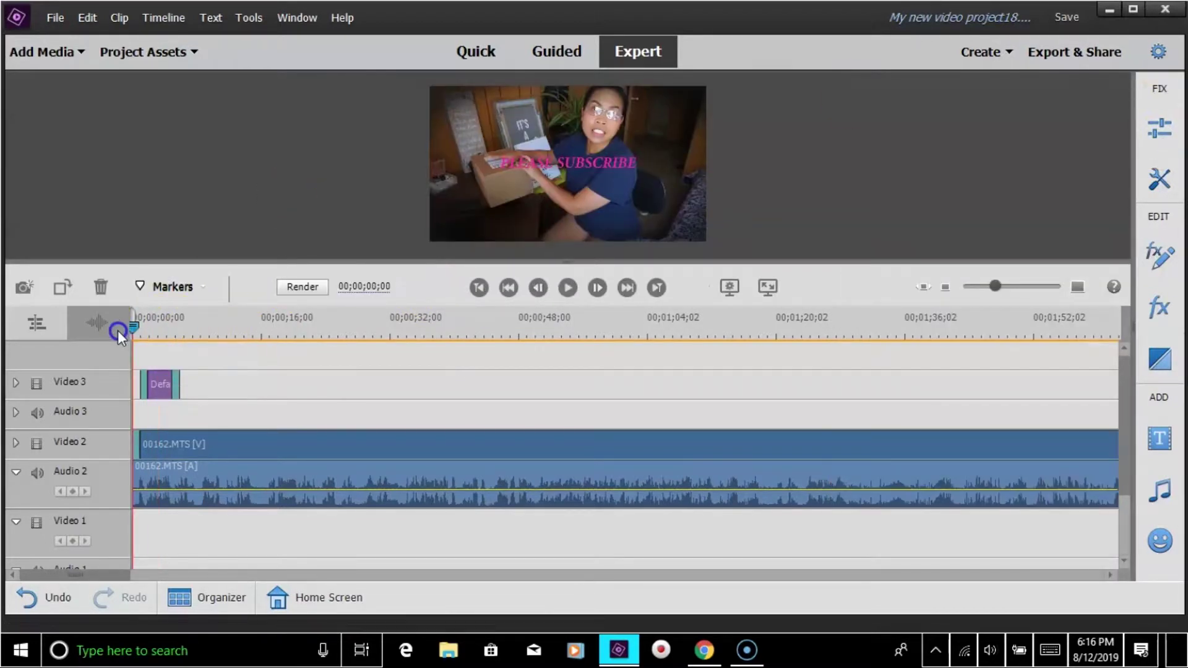
click(570, 288)
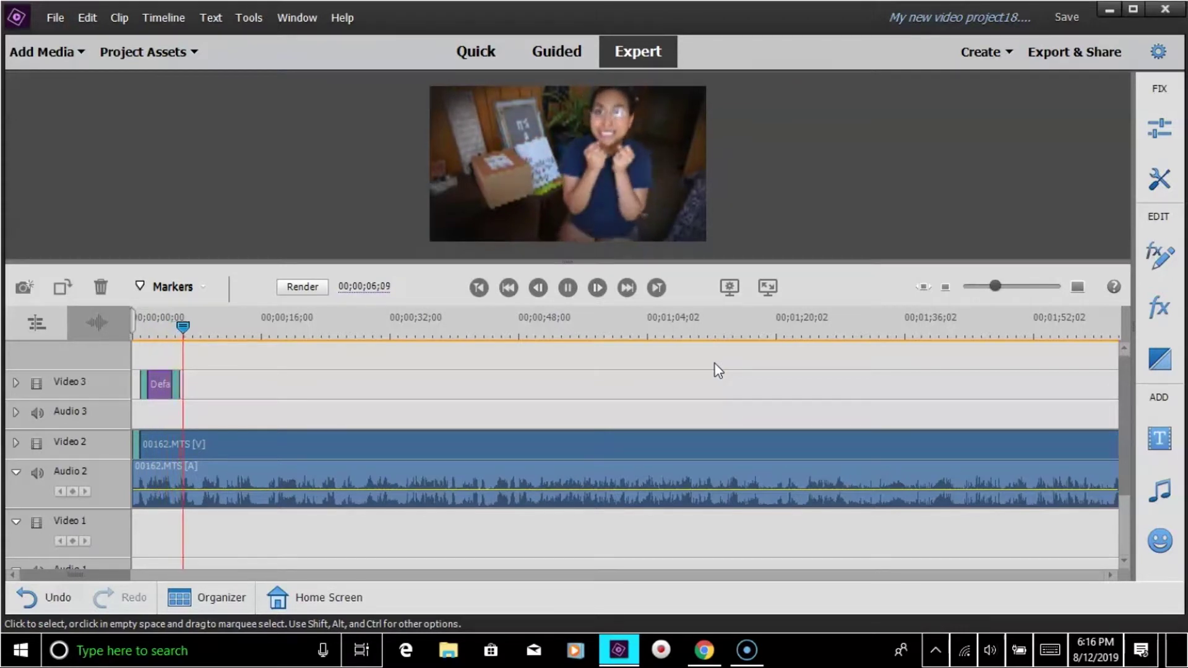
click(569, 288)
- Select the 00162.MTS clip on Video 2 and look through the available Music Score tracks
click(171, 397)
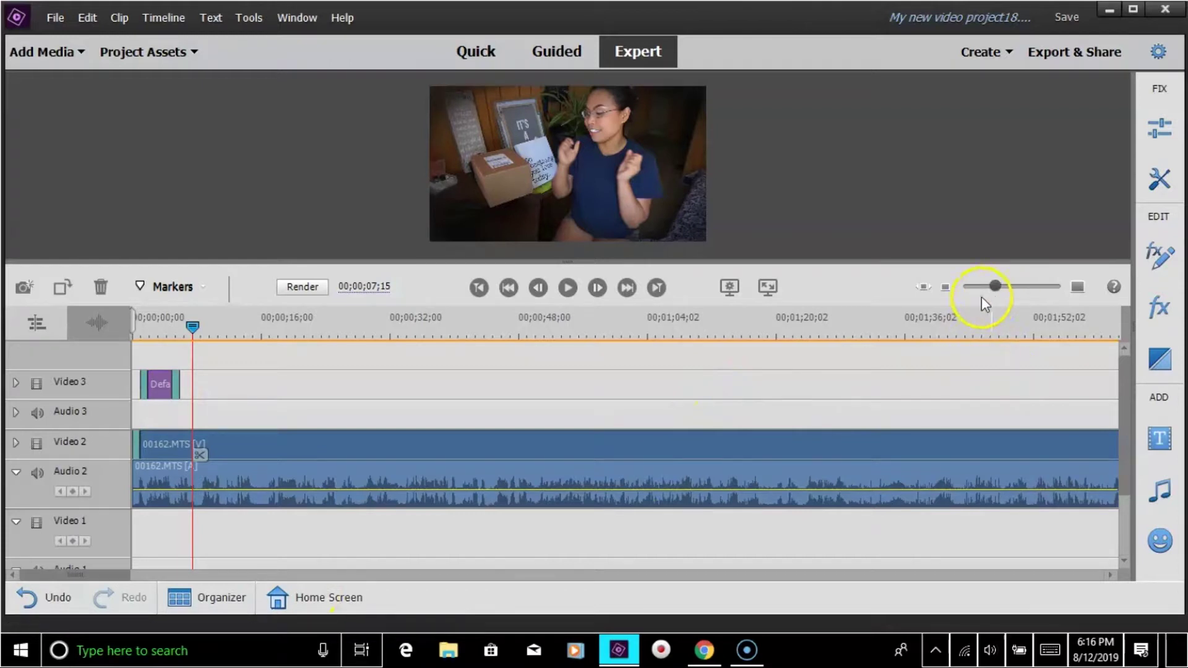
click(982, 288)
click(994, 292)
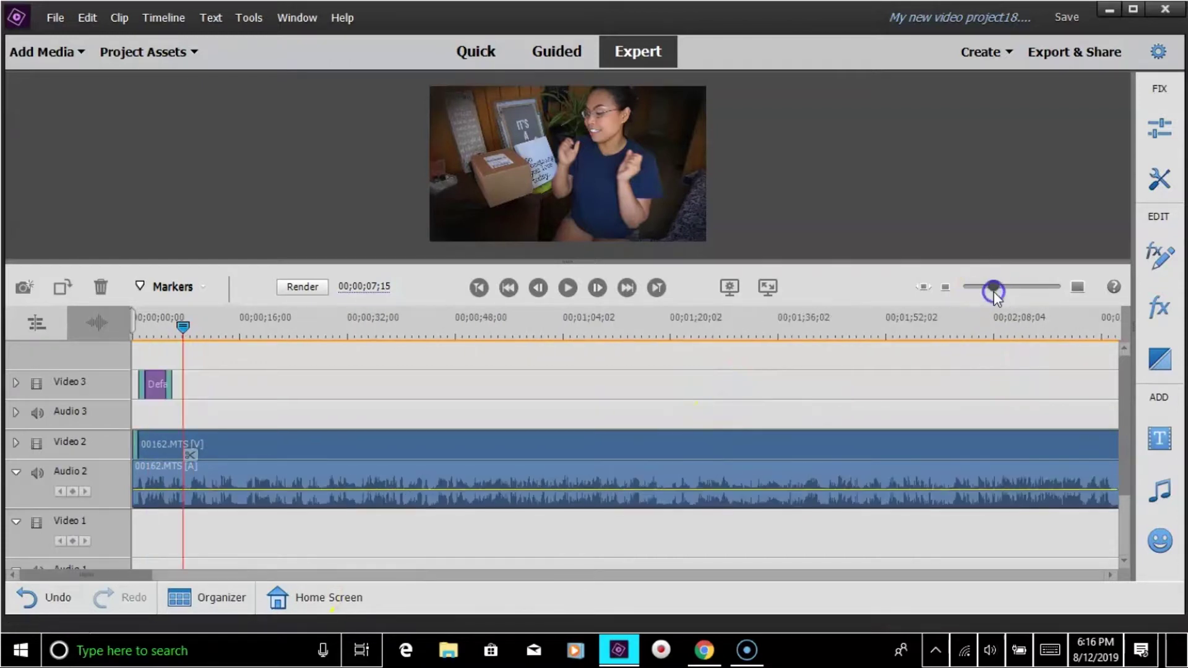
click(984, 288)
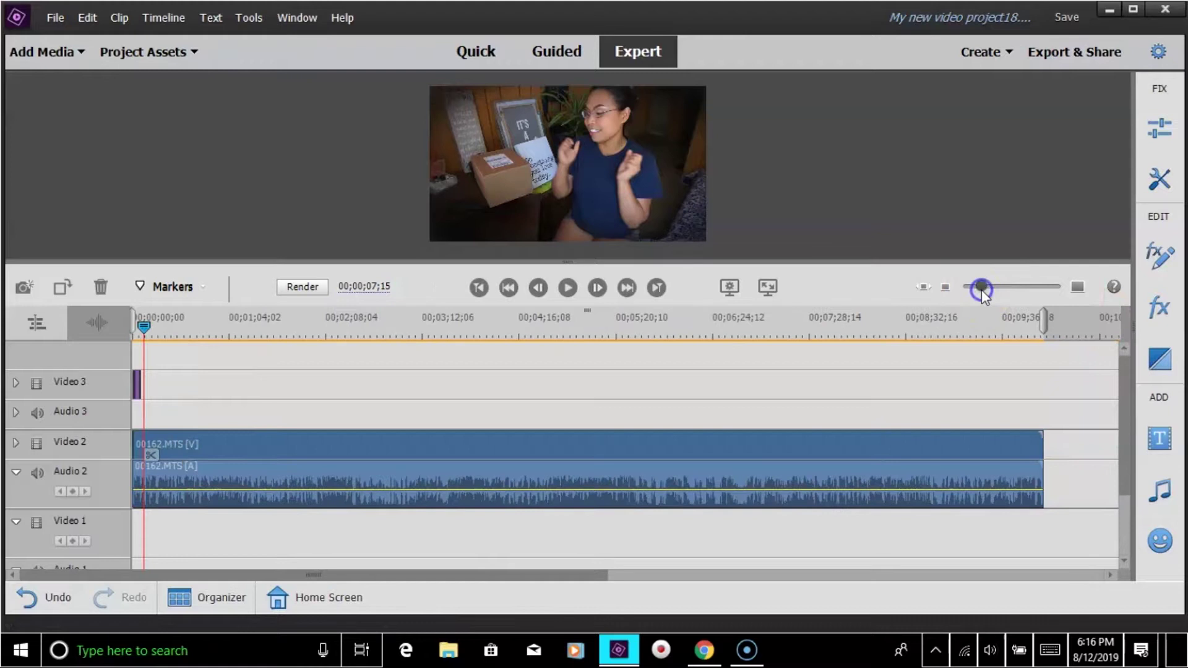
click(536, 442)
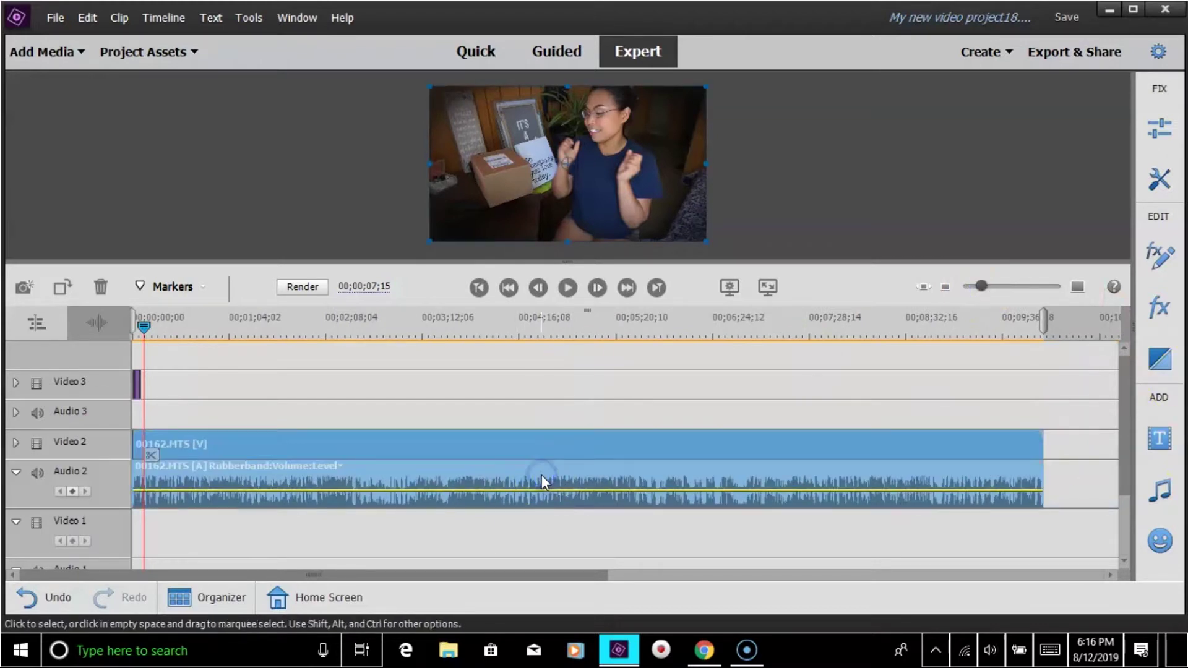
click(1161, 490)
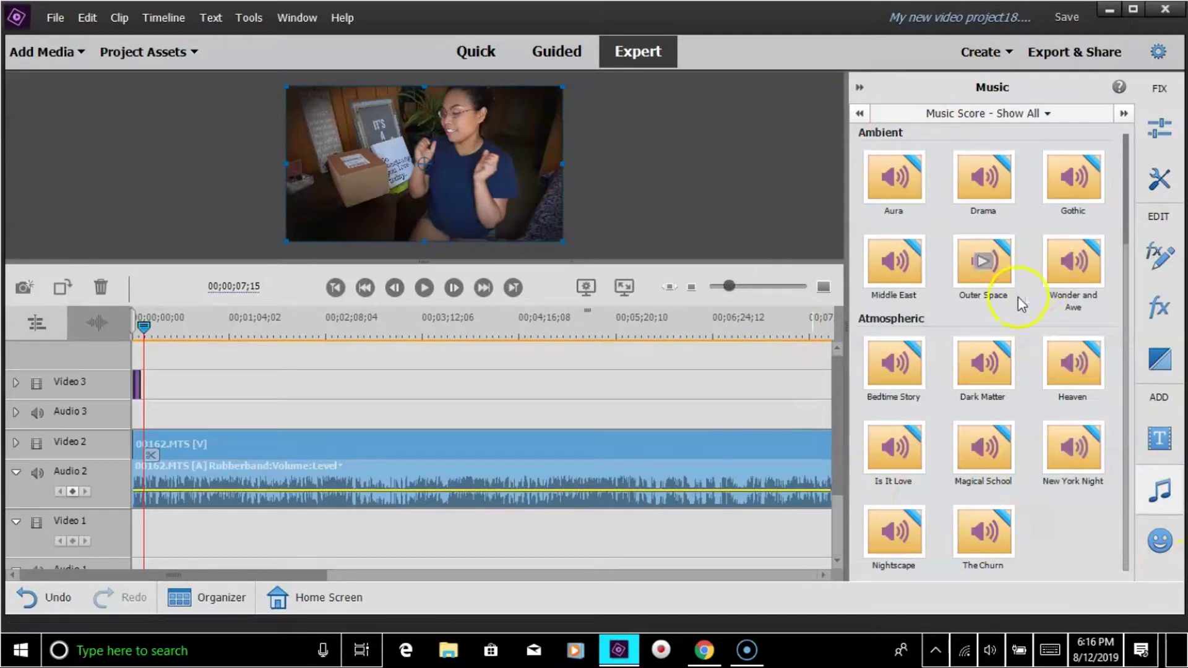
scroll(1014, 304, down, 10)
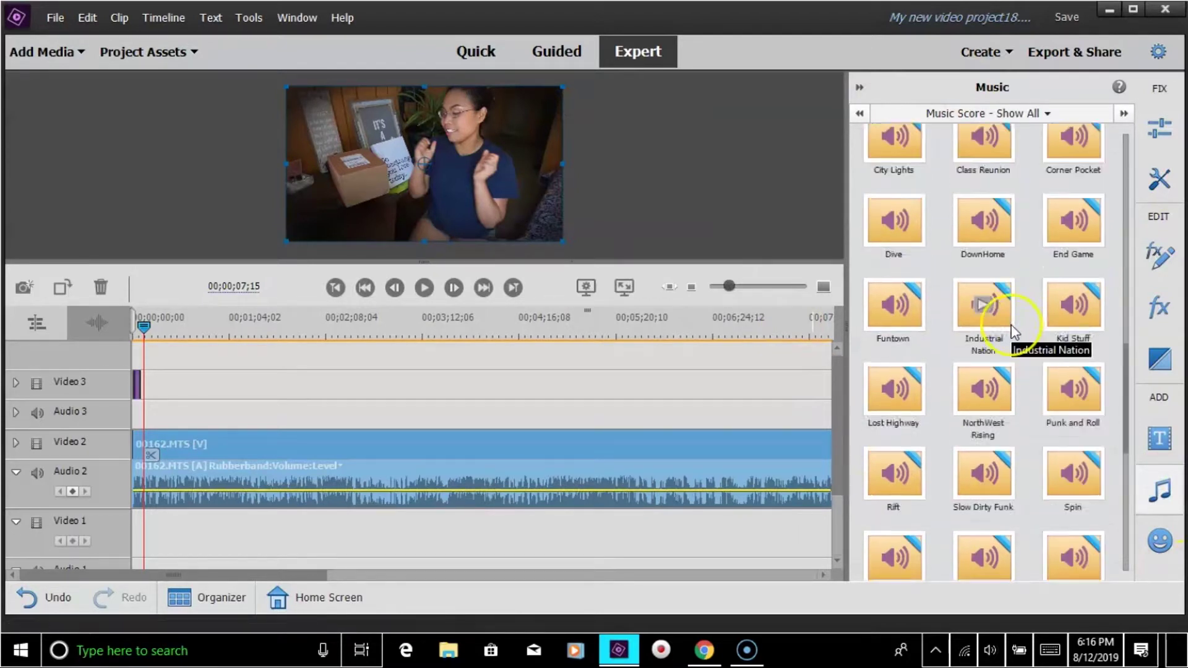
- Look through the Graphics library, including its animated objects, and close the side panel
click(1160, 540)
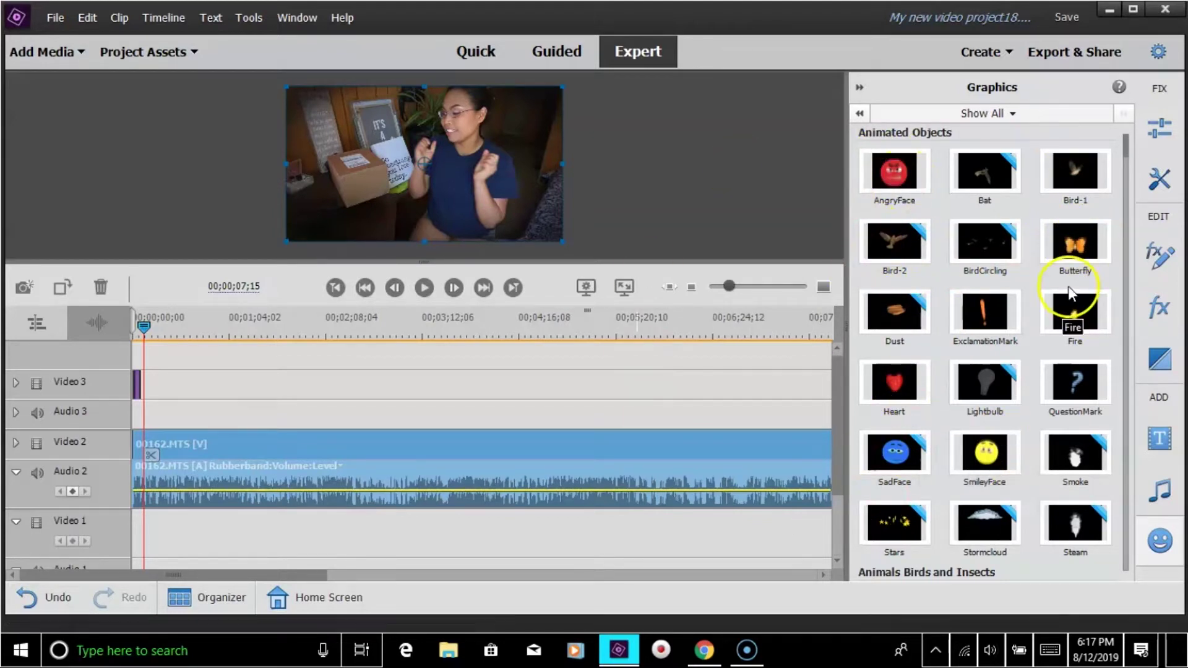
scroll(1002, 424, down, 8)
scroll(994, 418, up, 8)
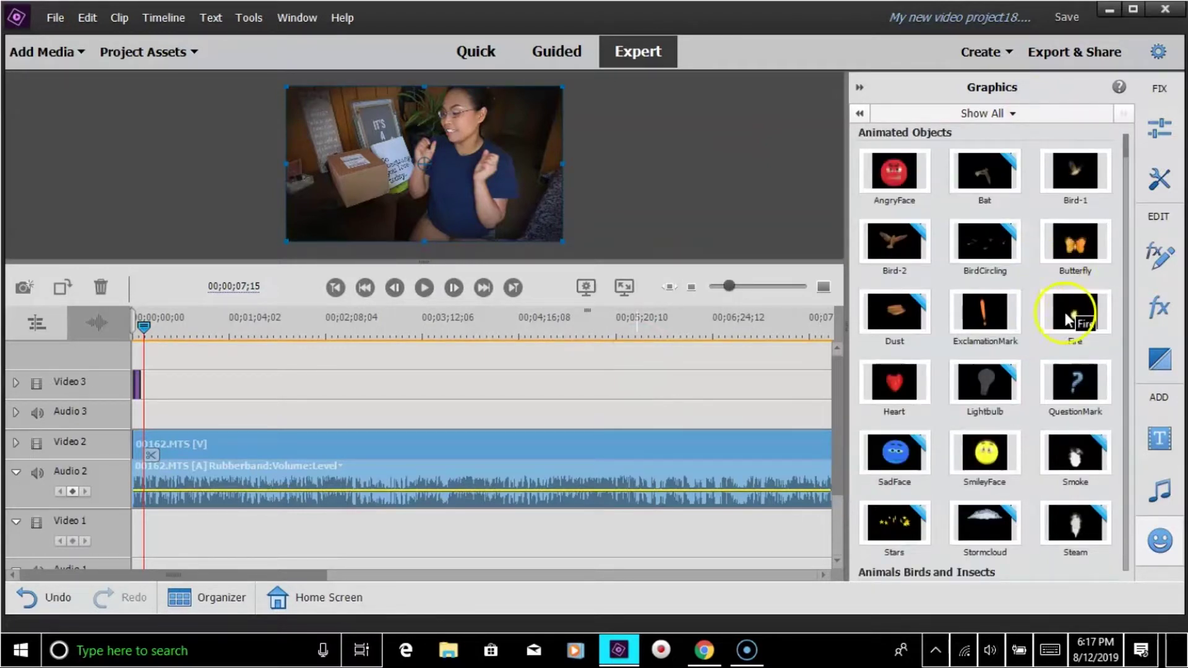
scroll(914, 447, down, 2)
scroll(914, 447, up, 2)
scroll(914, 447, down, 4)
scroll(915, 446, up, 4)
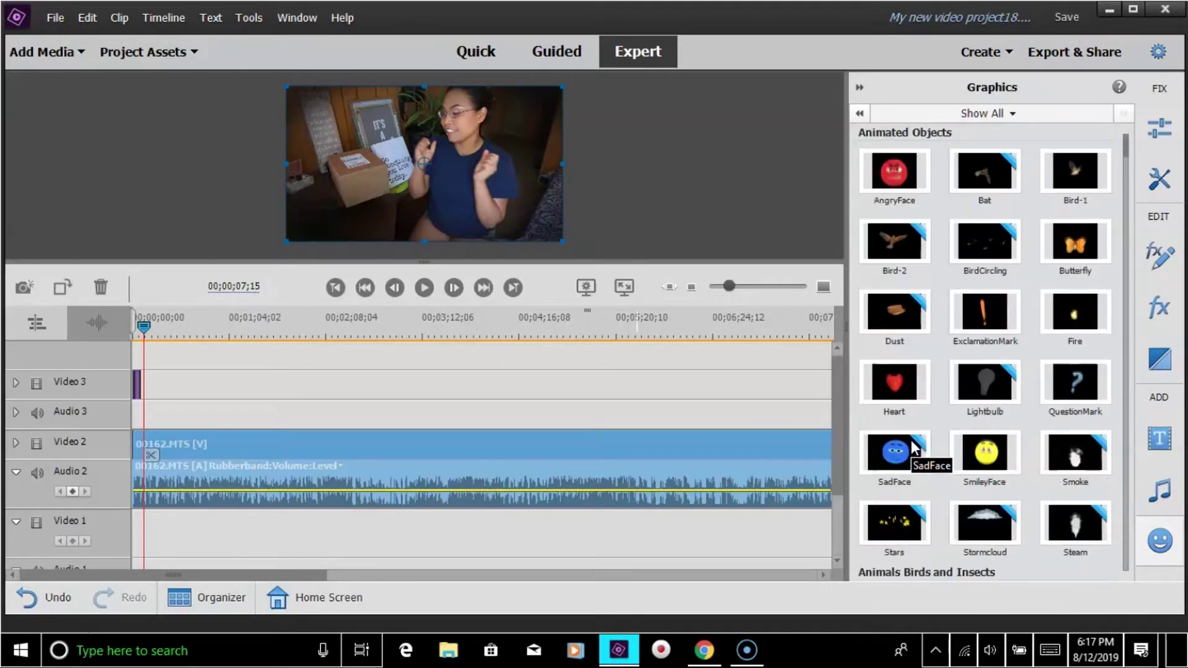
click(1163, 133)
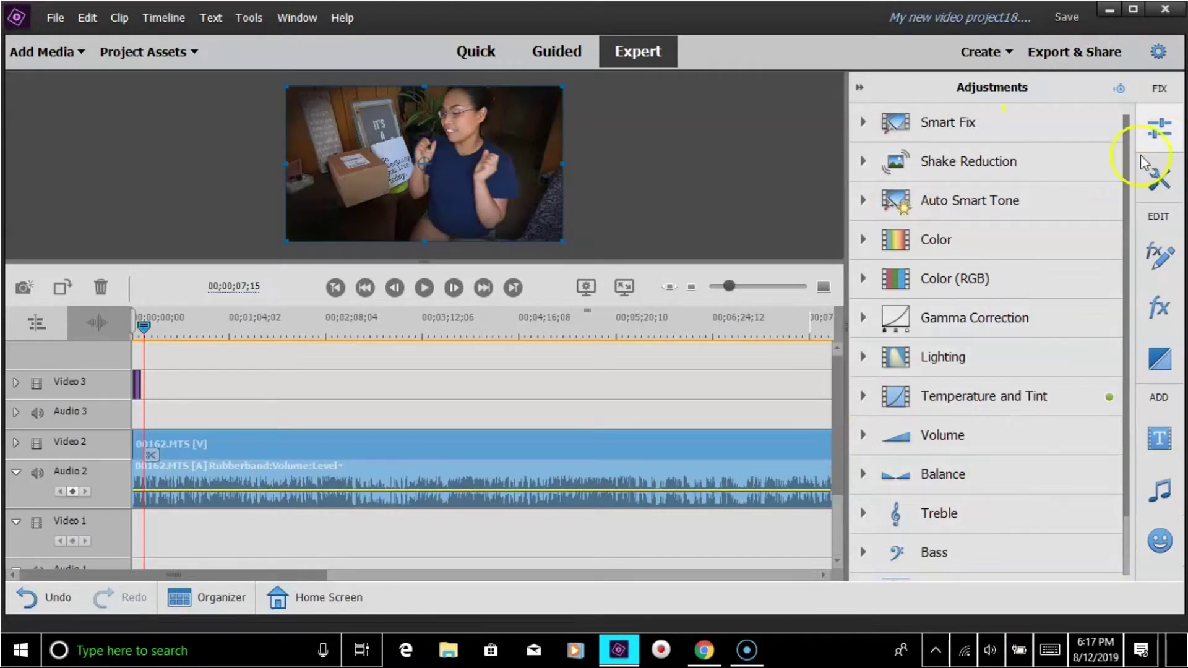
click(1154, 135)
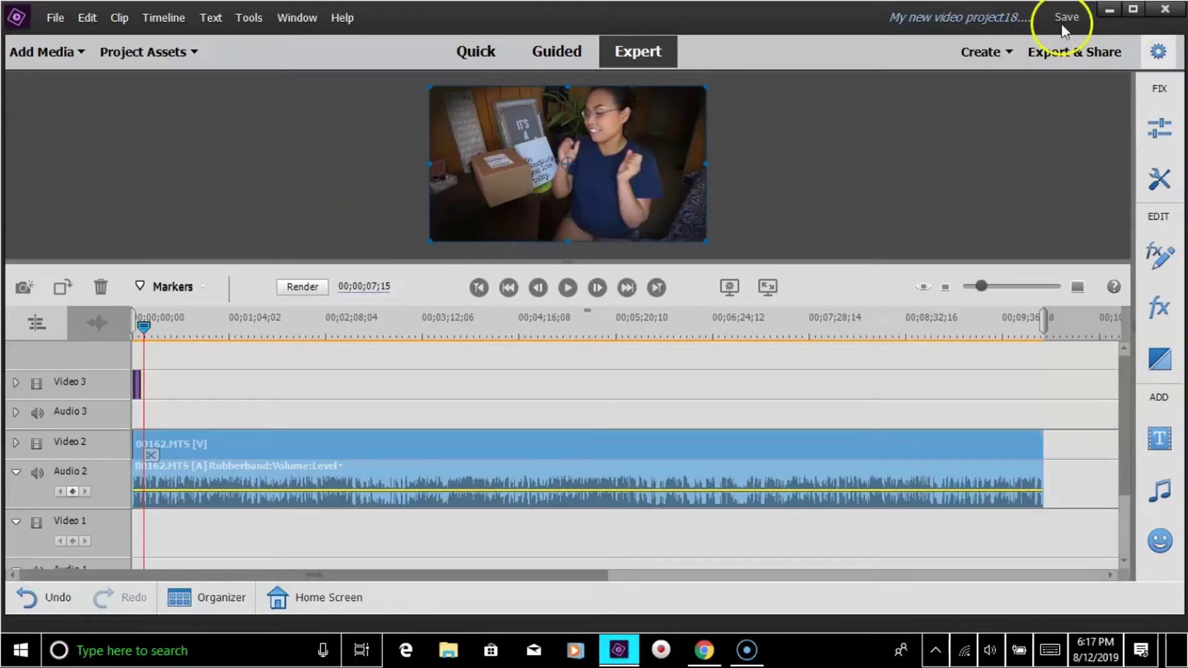
- Return the playhead to 00;00;00;00 and import the A_to_the_O MP3 from the Downloads folder after previewing its sound
click(975, 287)
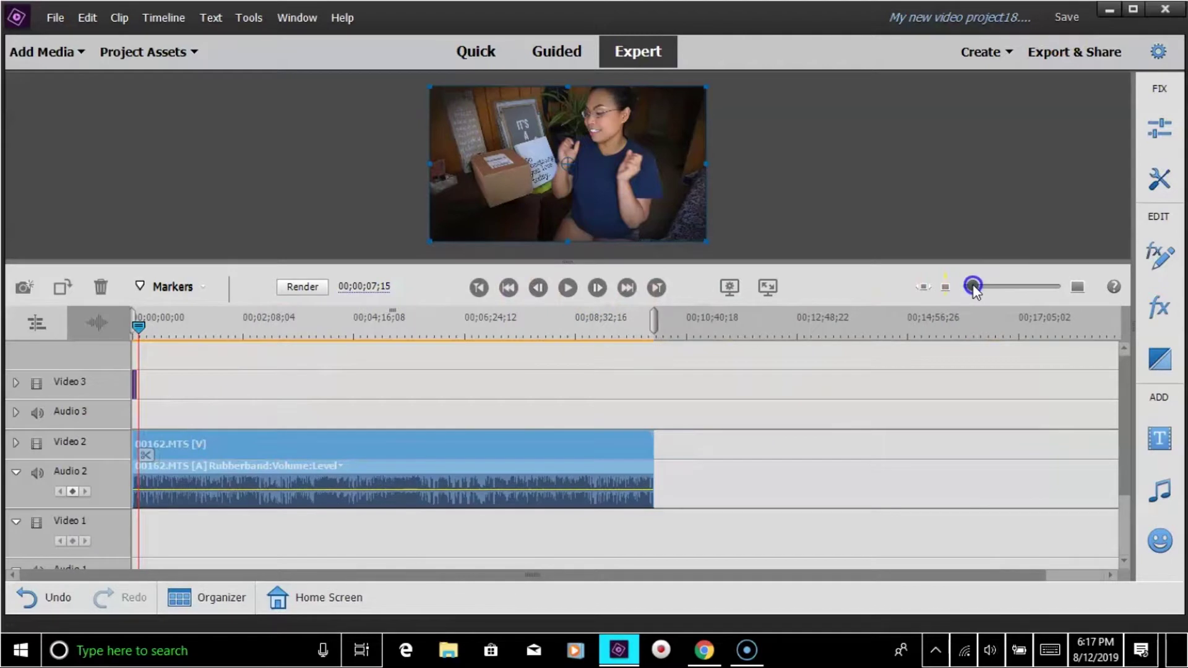
scroll(730, 469, down, 1)
scroll(730, 468, up, 1)
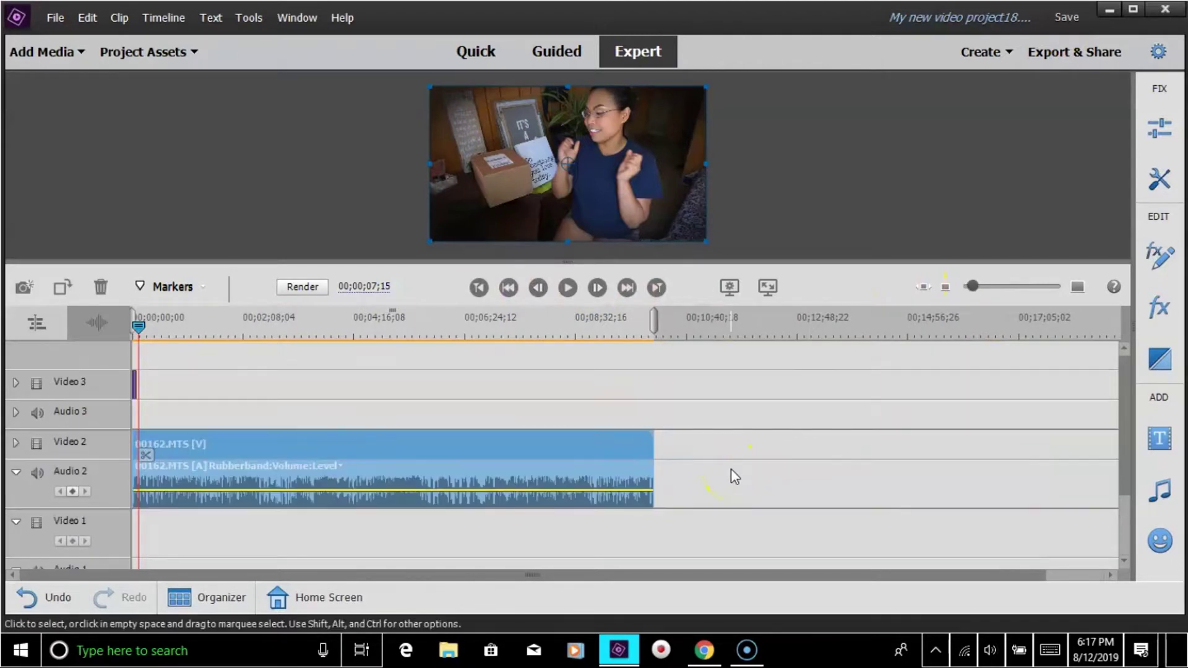
scroll(730, 469, down, 2)
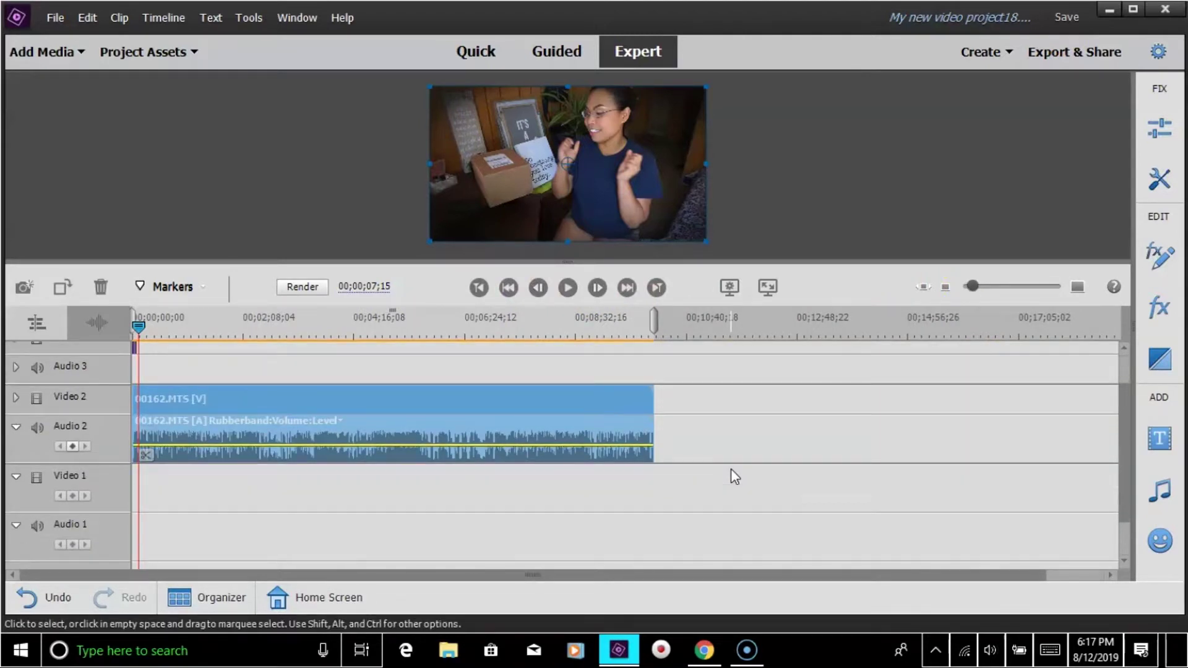
drag(145, 334, 91, 343)
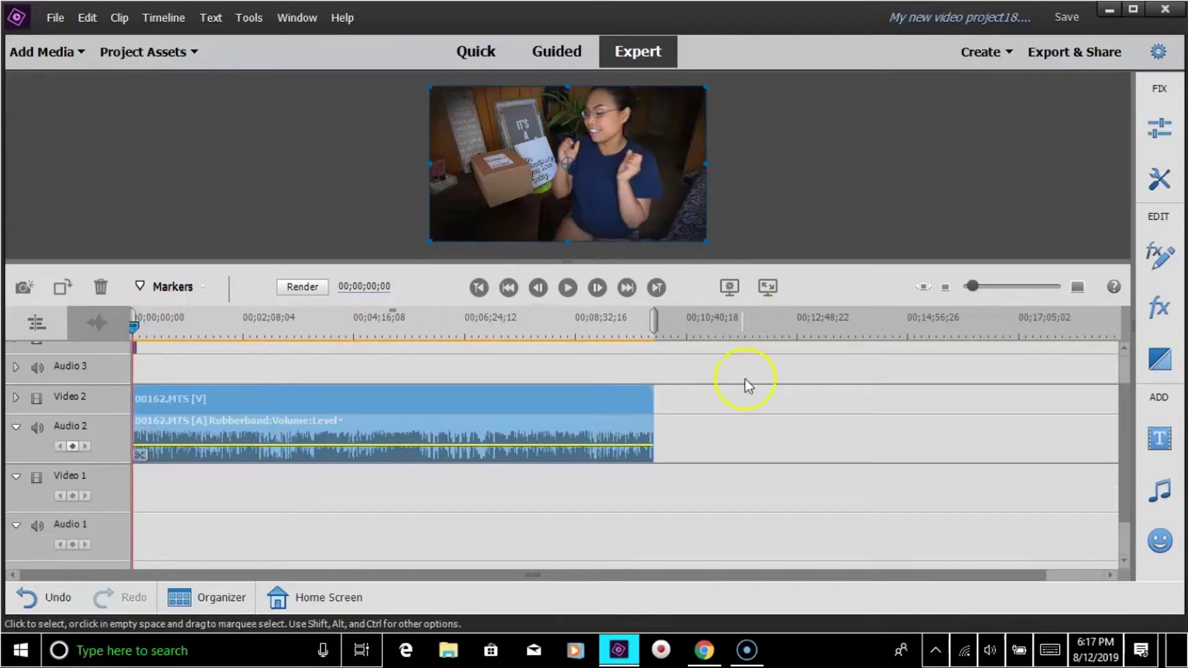
click(61, 54)
click(120, 172)
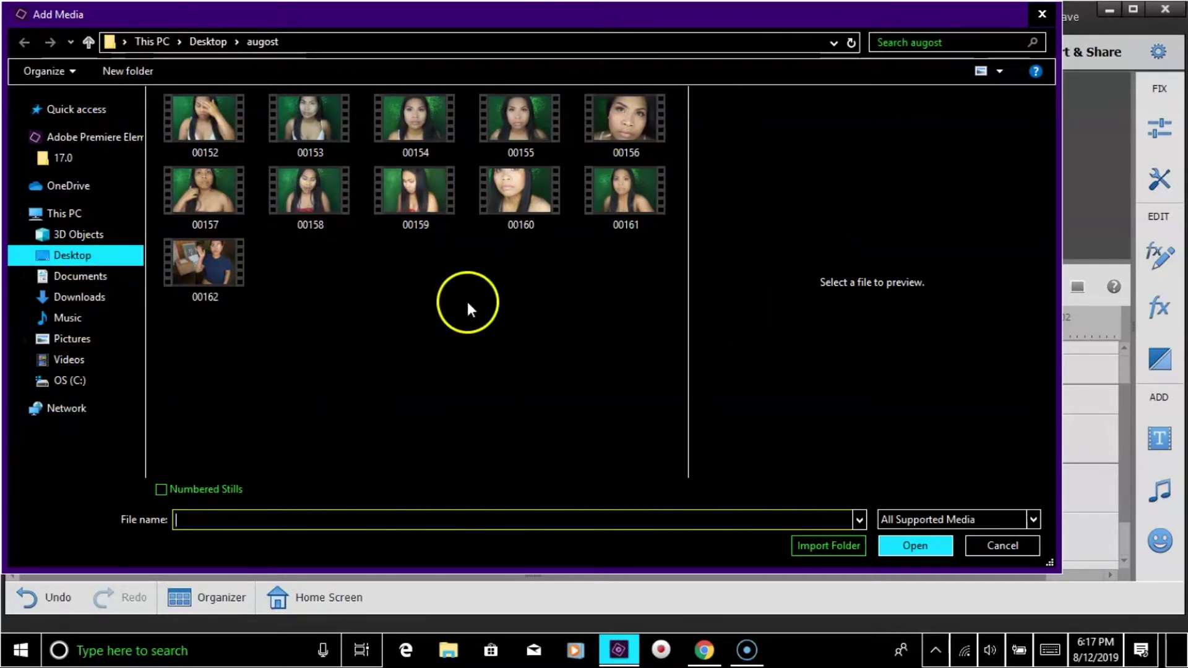
click(79, 297)
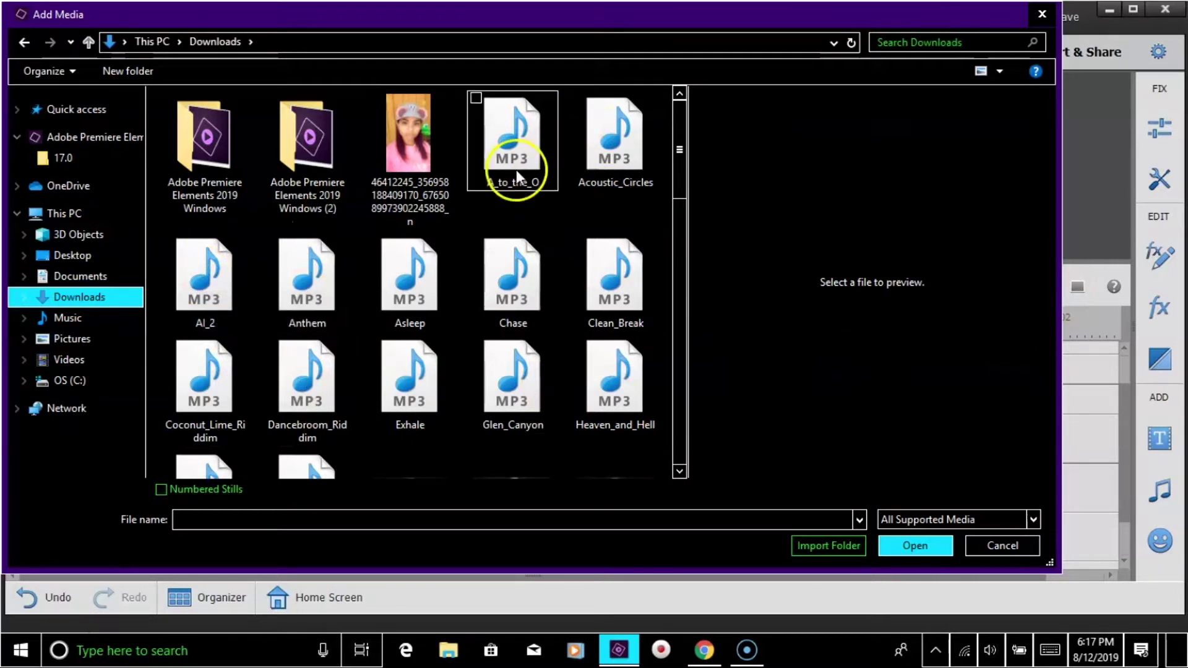
click(510, 142)
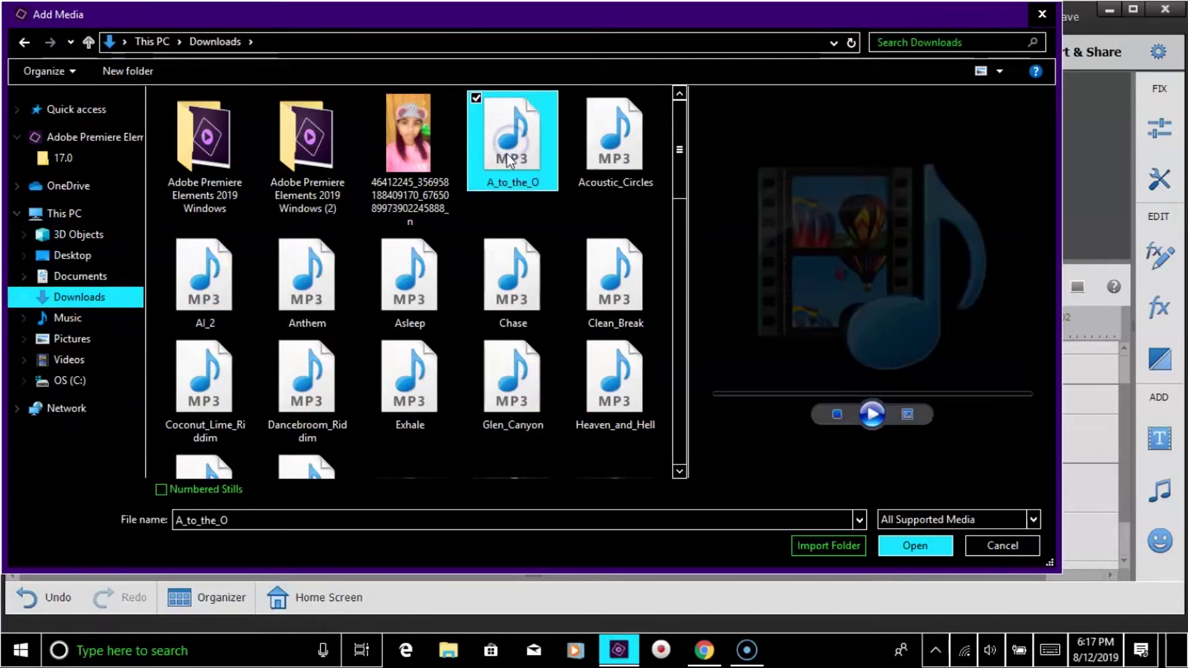
click(874, 421)
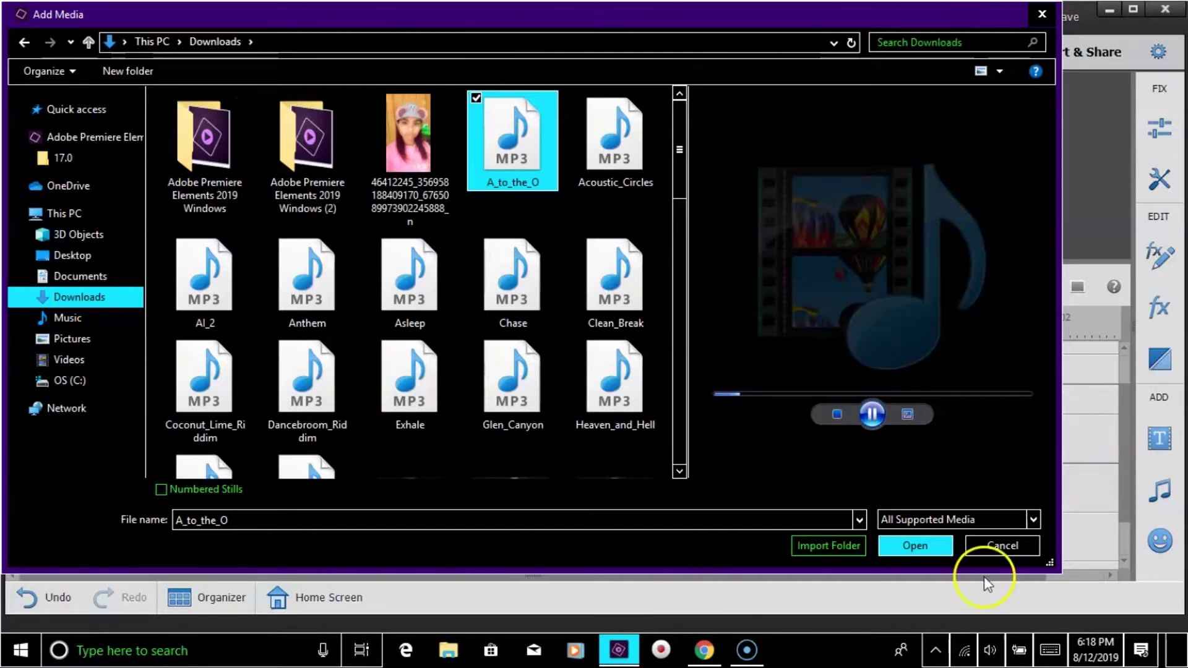
click(911, 550)
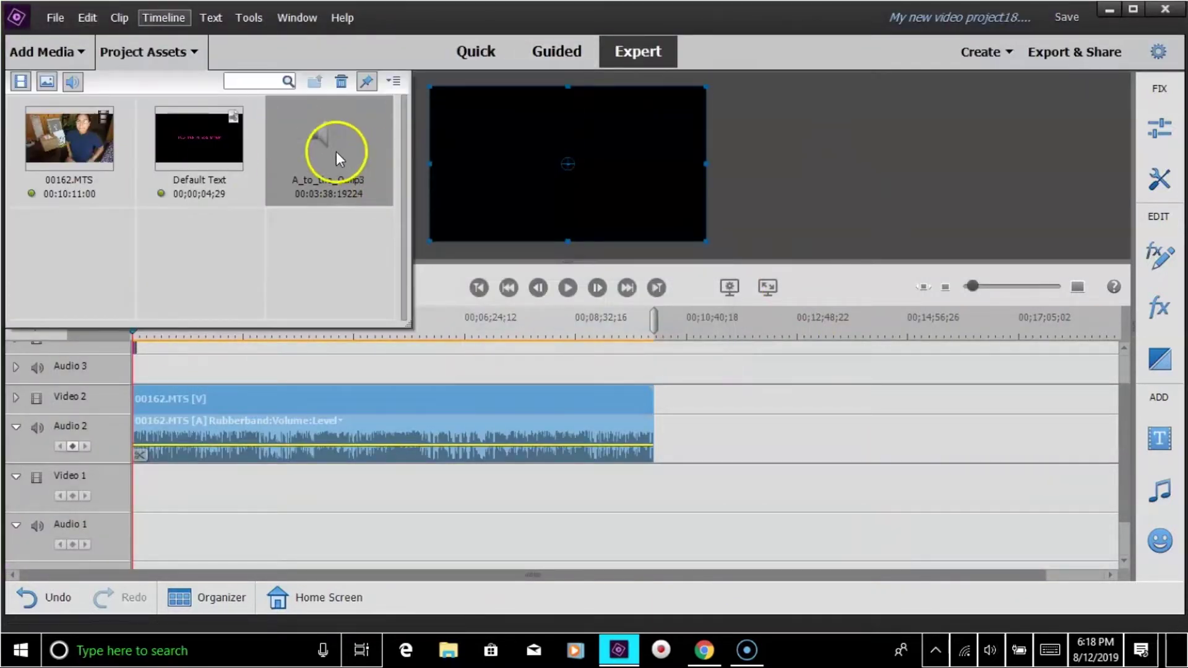
- Place A_to_the_O.mp3 at the start of the Audio 1 track and close the project assets
drag(291, 161, 146, 525)
scroll(862, 493, down, 1)
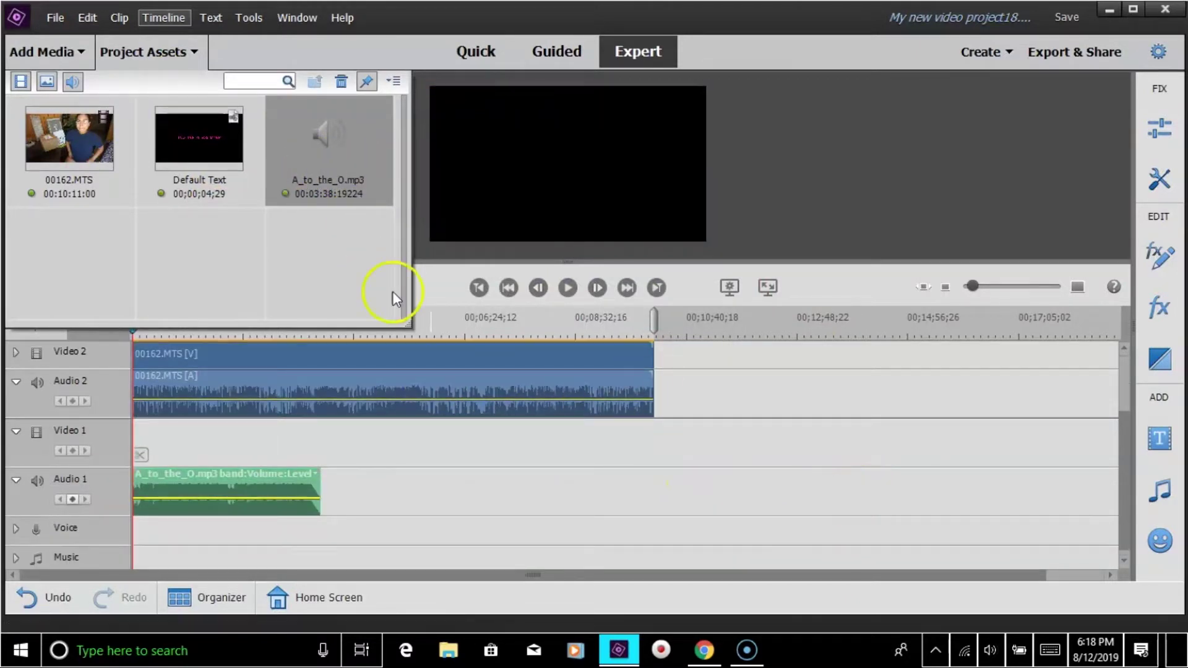
click(176, 49)
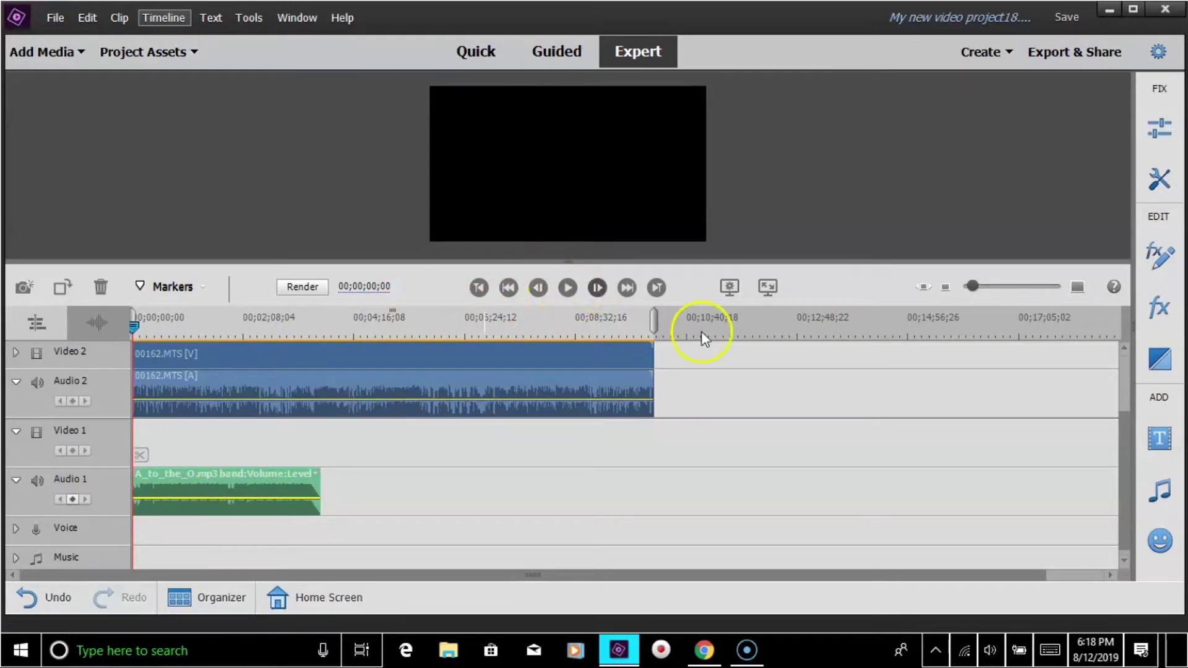
- Play the opening seconds of the timeline to hear the background music against the video's own audio
click(989, 287)
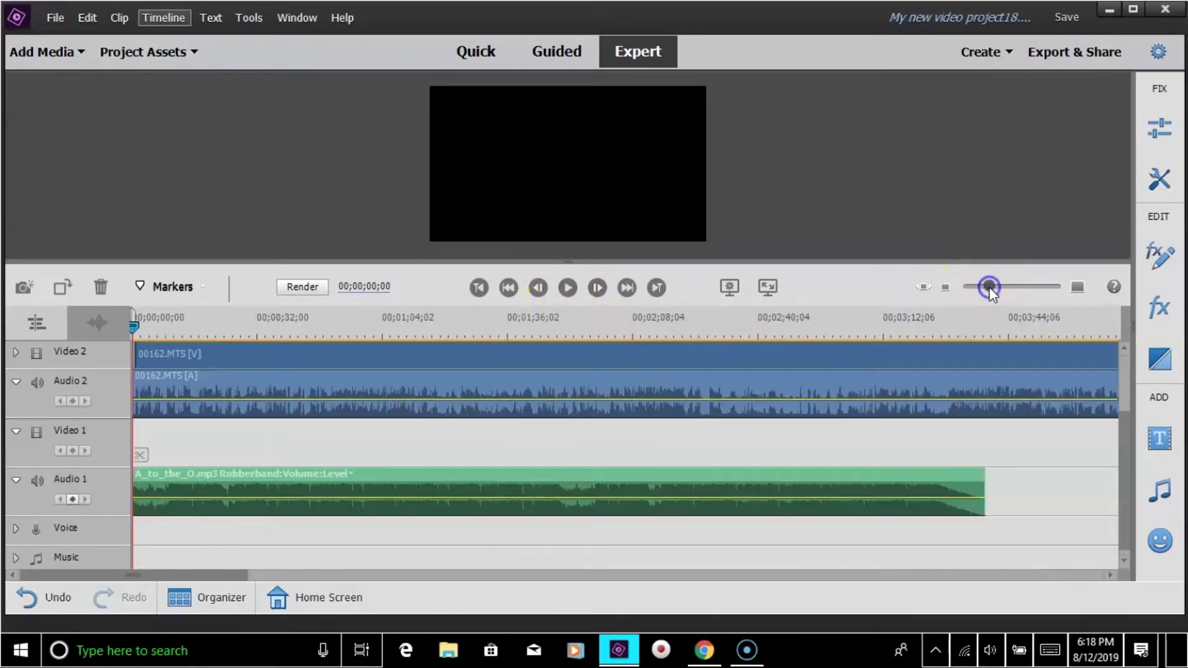
drag(991, 290, 978, 291)
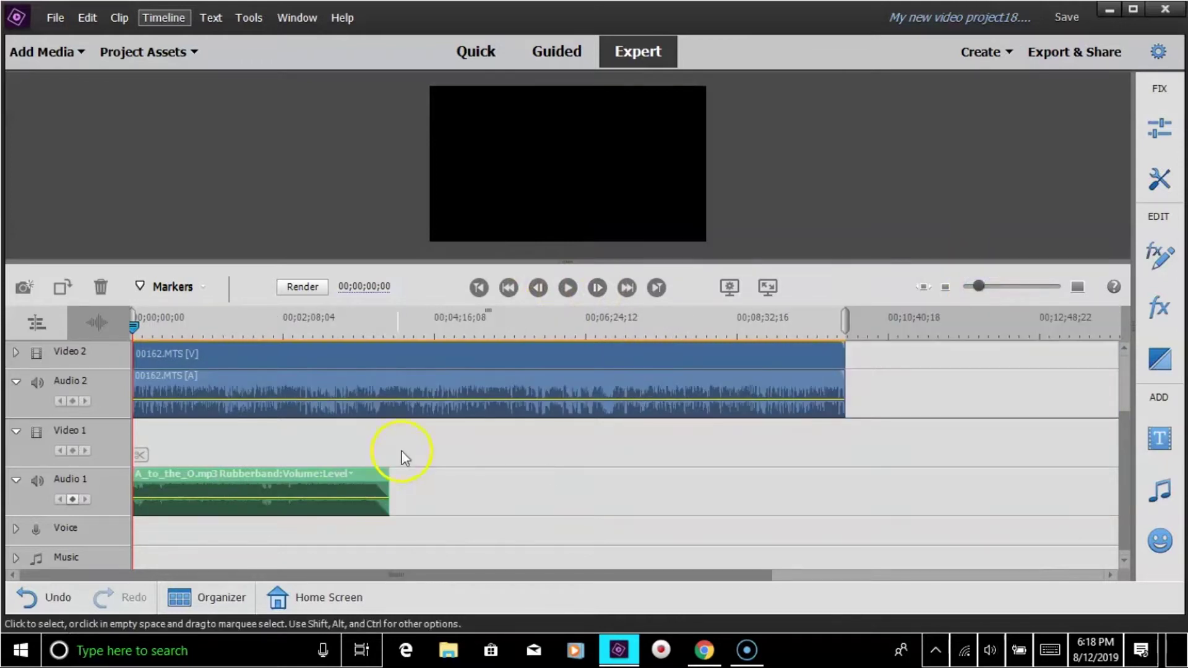
click(568, 287)
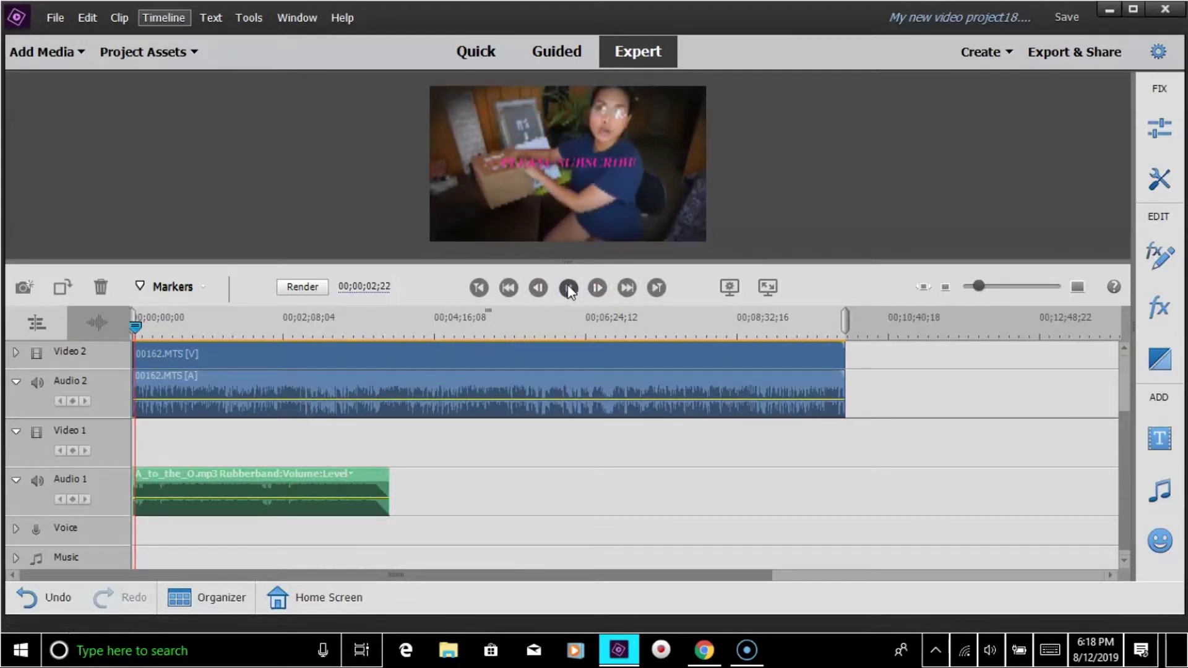
click(568, 287)
- Lower the volume level of A_to_the_O.mp3 on Audio 1 to about -9.54 dB
click(247, 496)
click(193, 498)
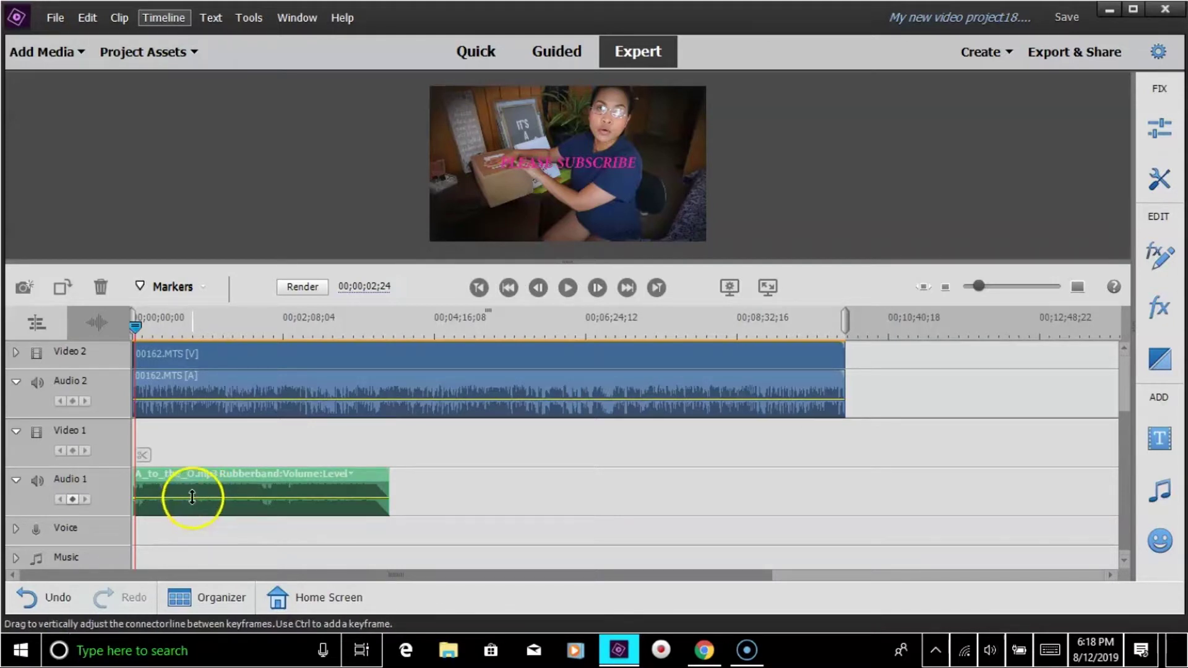
click(191, 497)
drag(193, 498, 195, 503)
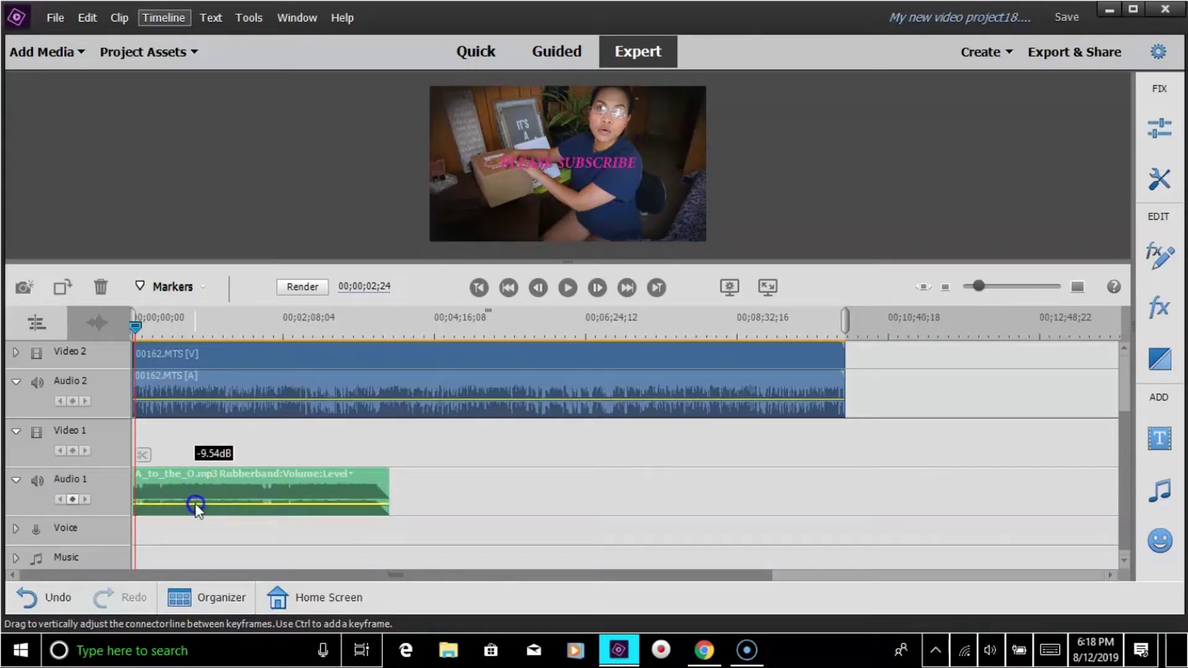
- Play the video from 00;00;00;00 to check the lowered music level, and save the project
click(563, 289)
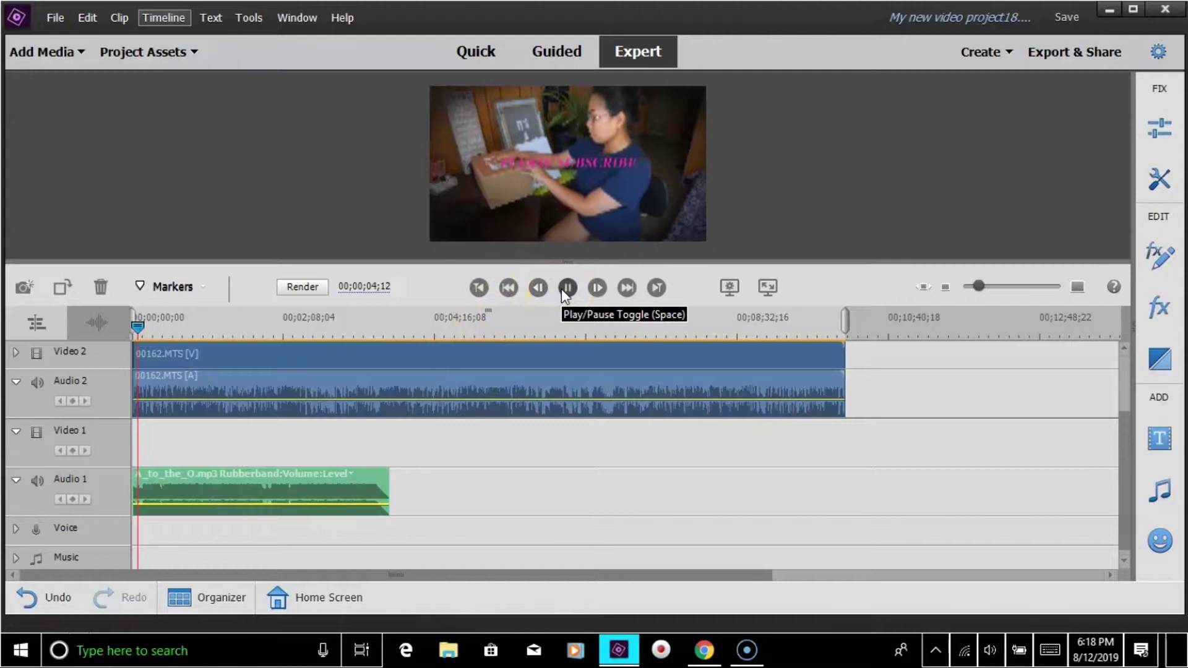
drag(144, 330, 106, 336)
click(538, 288)
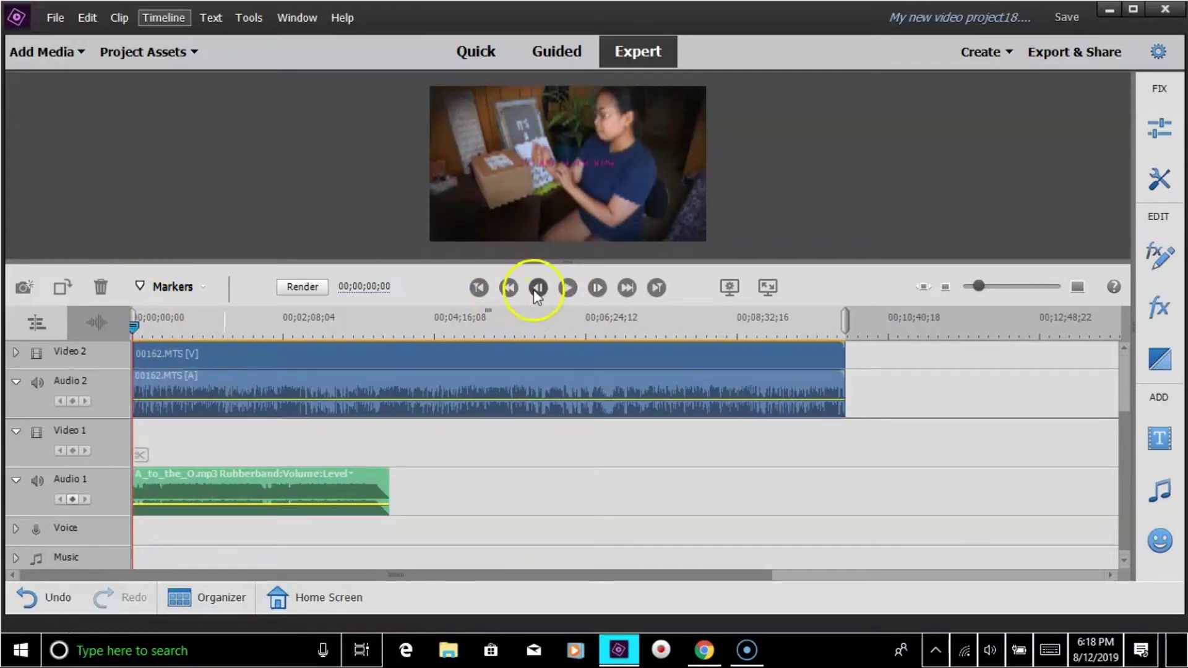
key(space)
click(737, 540)
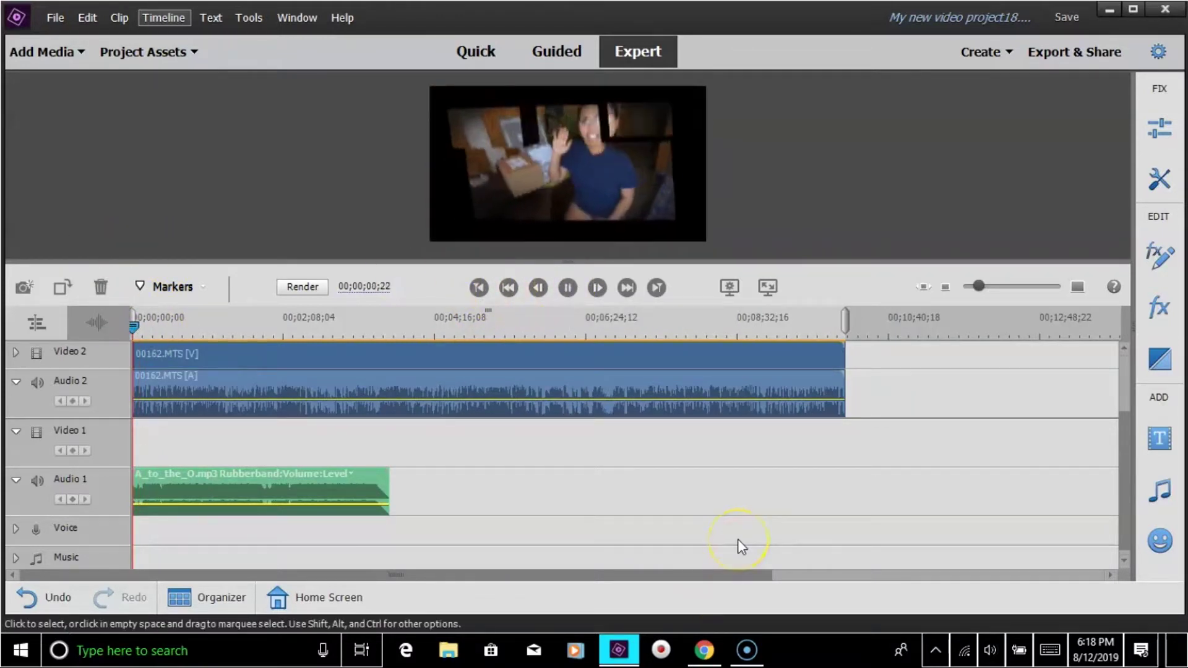
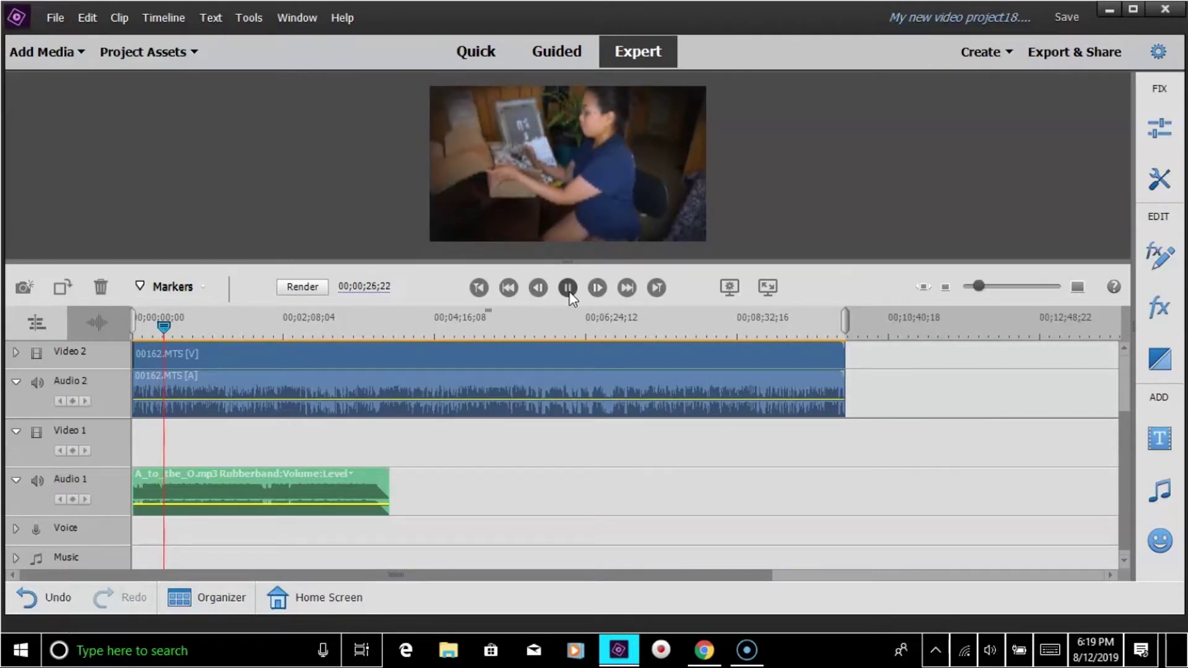
click(570, 296)
key(ctrl+s)
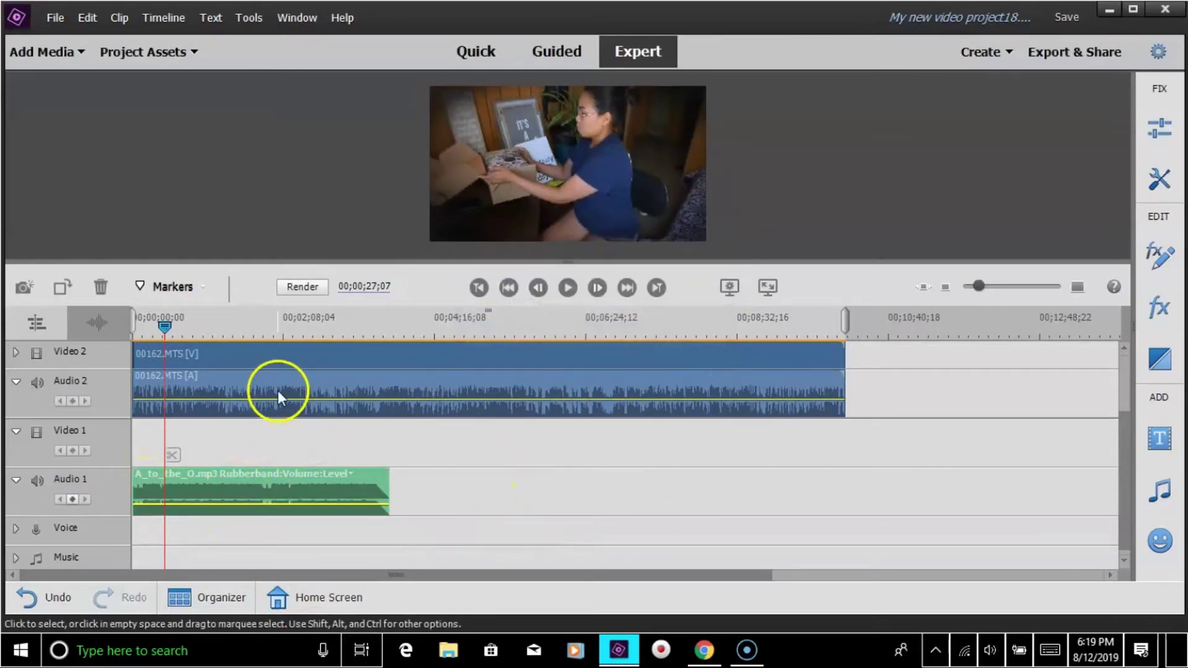
- Raise the volume level of the 00162.MTS clip's audio slightly, play the result, and deselect the clip
click(380, 368)
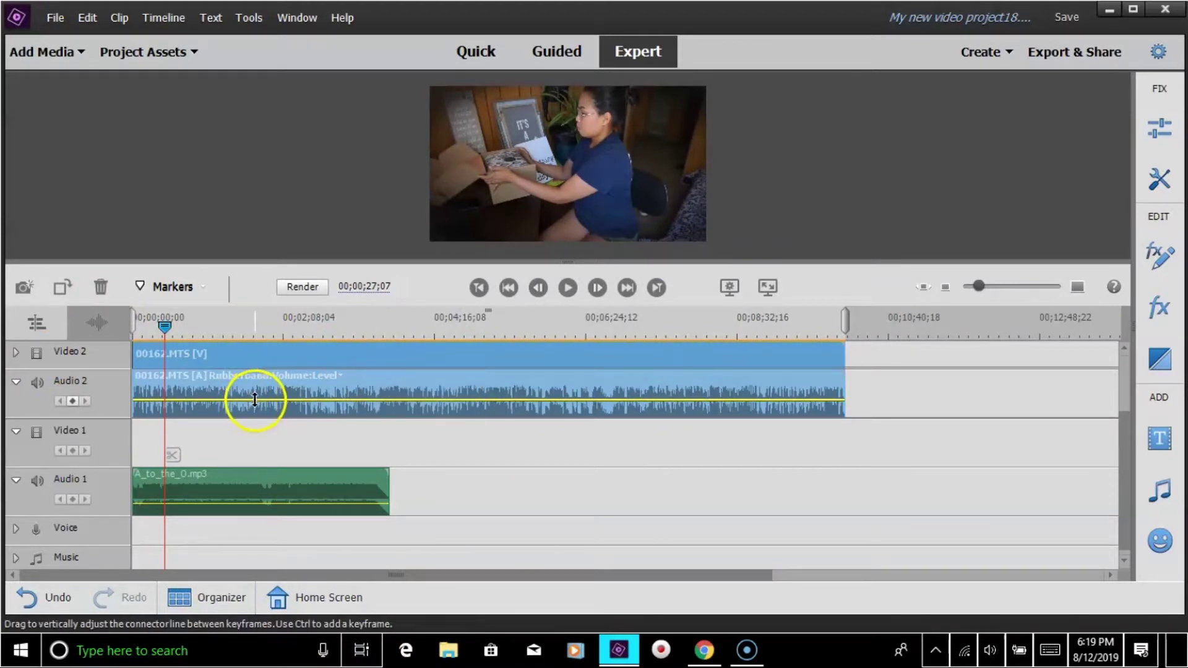
drag(255, 400, 260, 395)
click(572, 297)
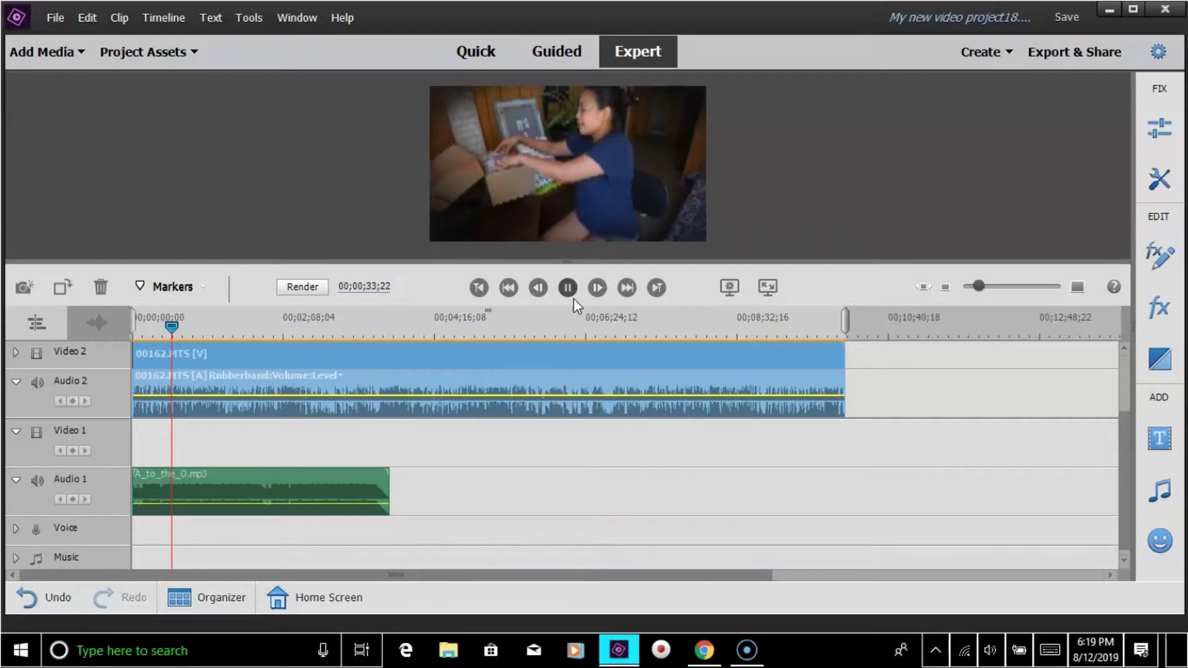
click(568, 288)
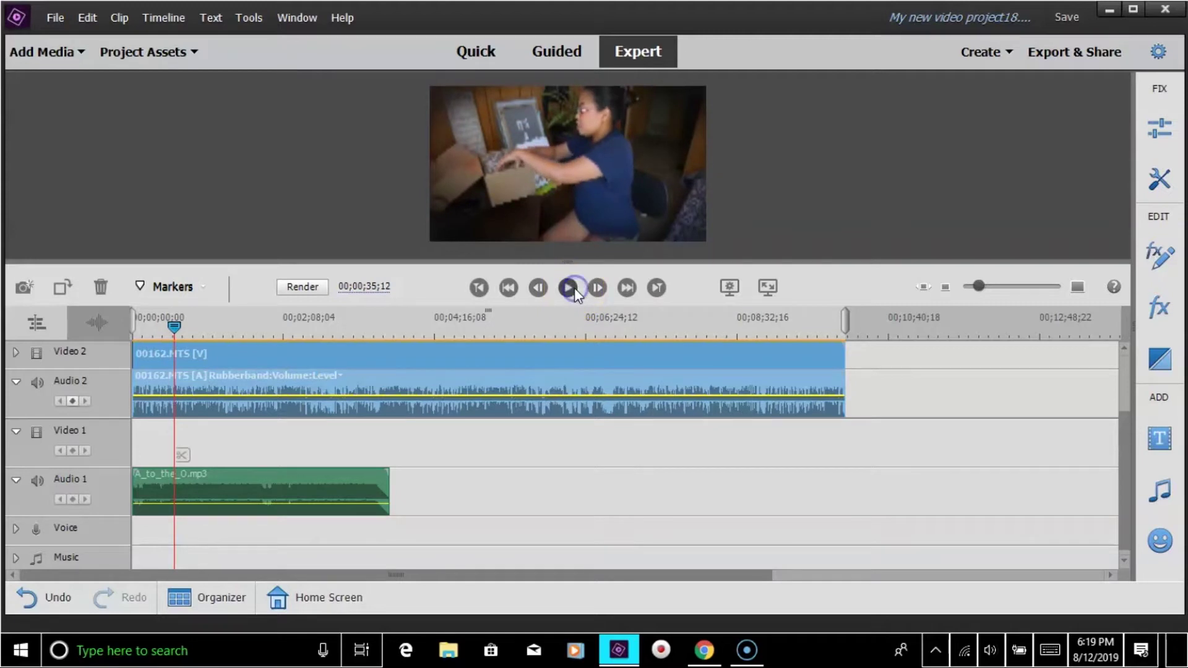
click(406, 547)
click(548, 496)
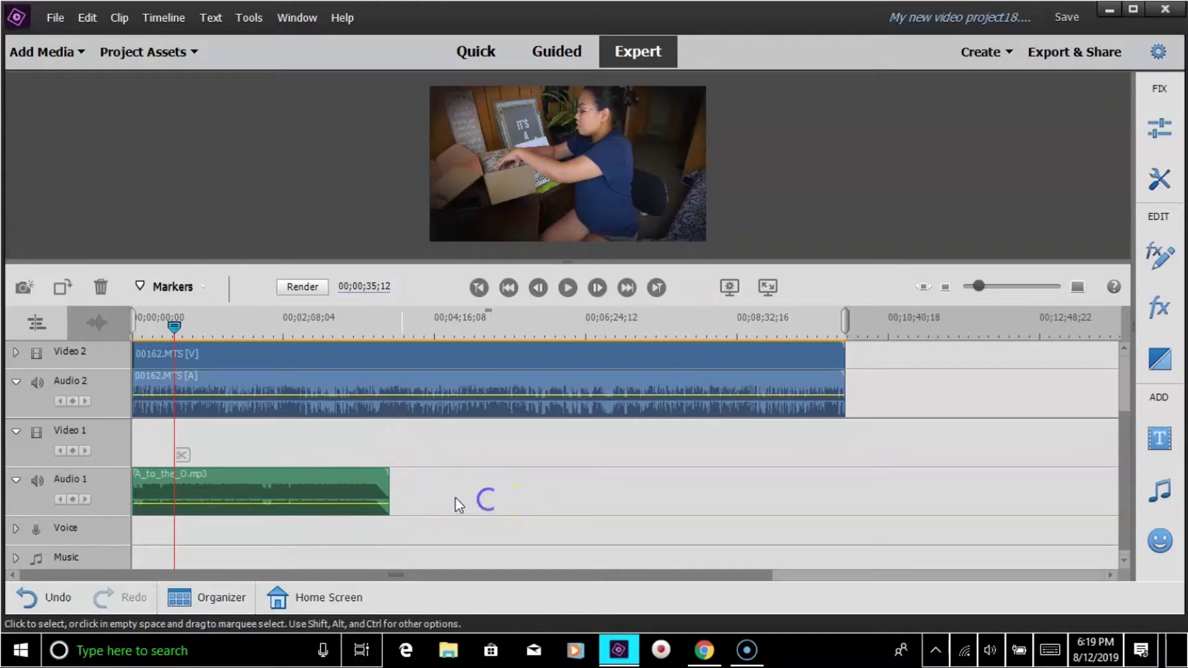
- Try to extend the end of A_to_the_O.mp3 on Audio 1 to cover more of the video
click(344, 495)
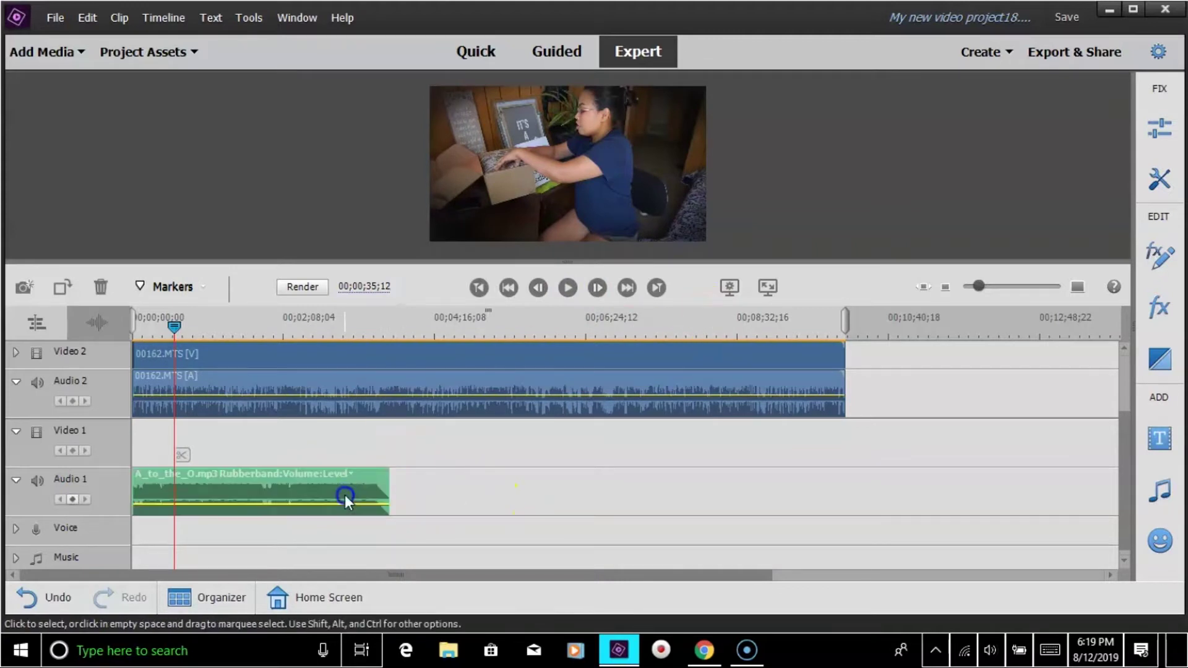
drag(392, 490, 507, 511)
click(400, 485)
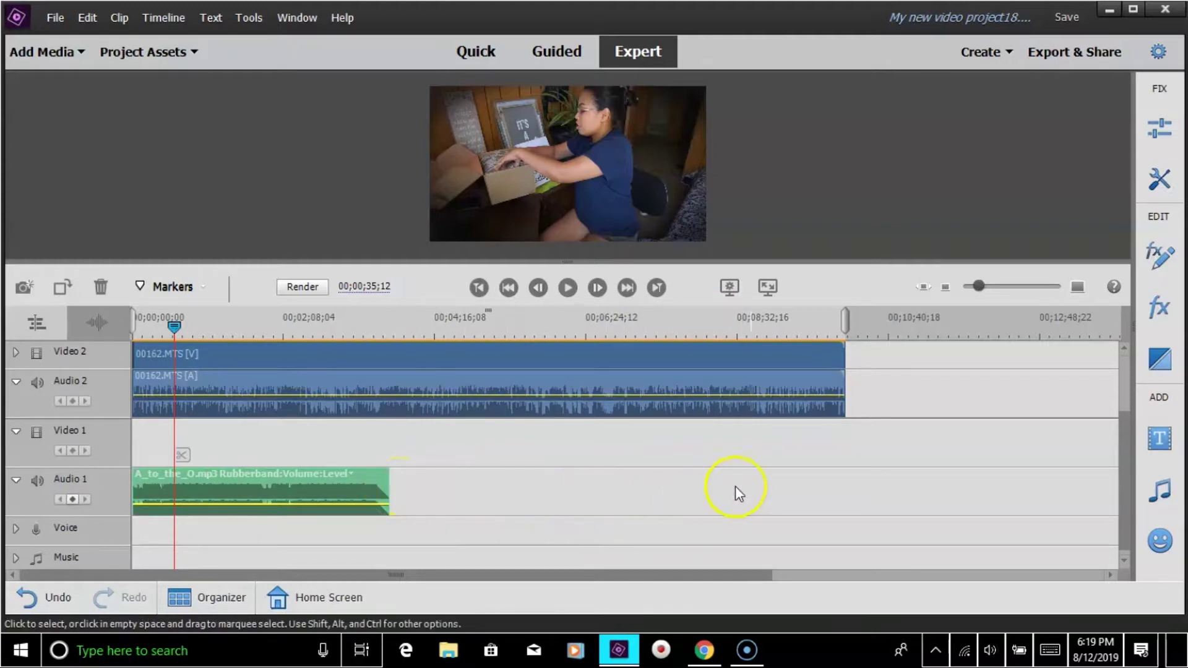
- Copy the A_to_the_O.mp3 clip on Audio 1 and place the playhead exactly at its end, at 00;03;38;11
right_click(265, 491)
click(305, 201)
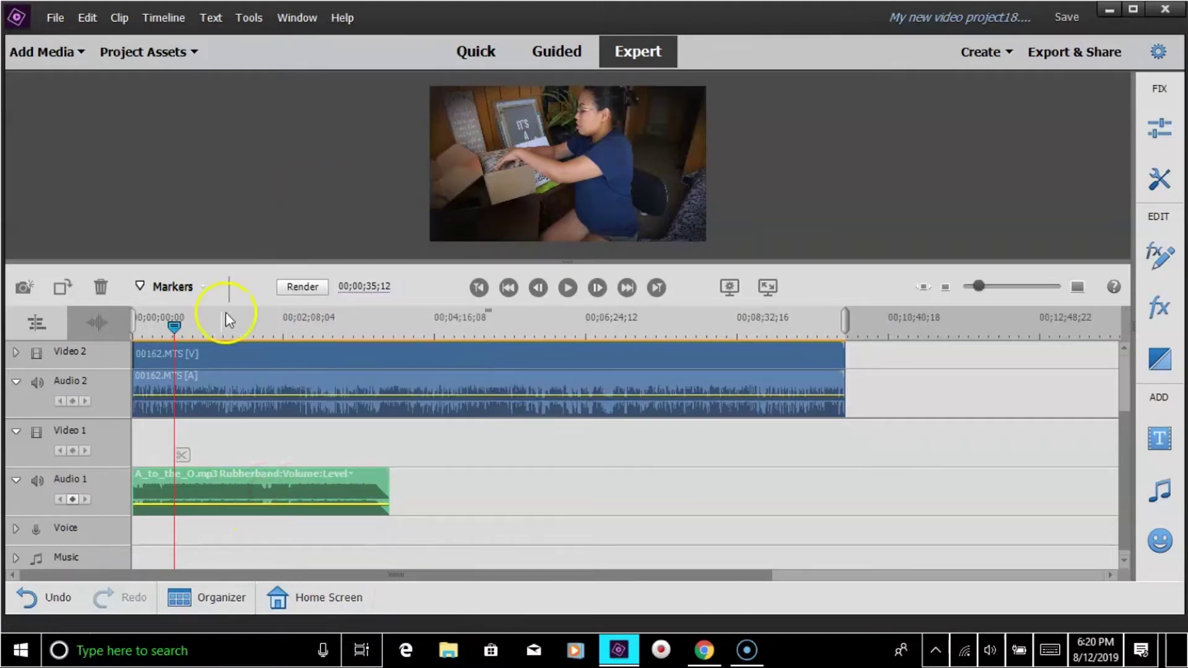
drag(179, 332, 392, 358)
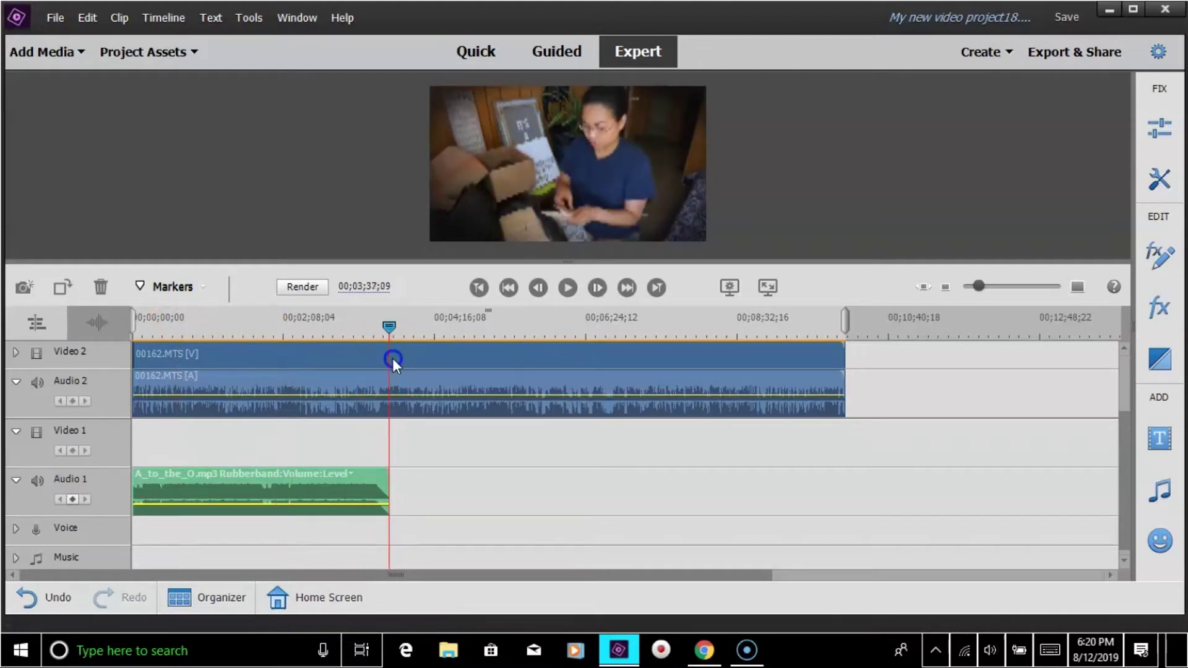
drag(972, 282, 992, 284)
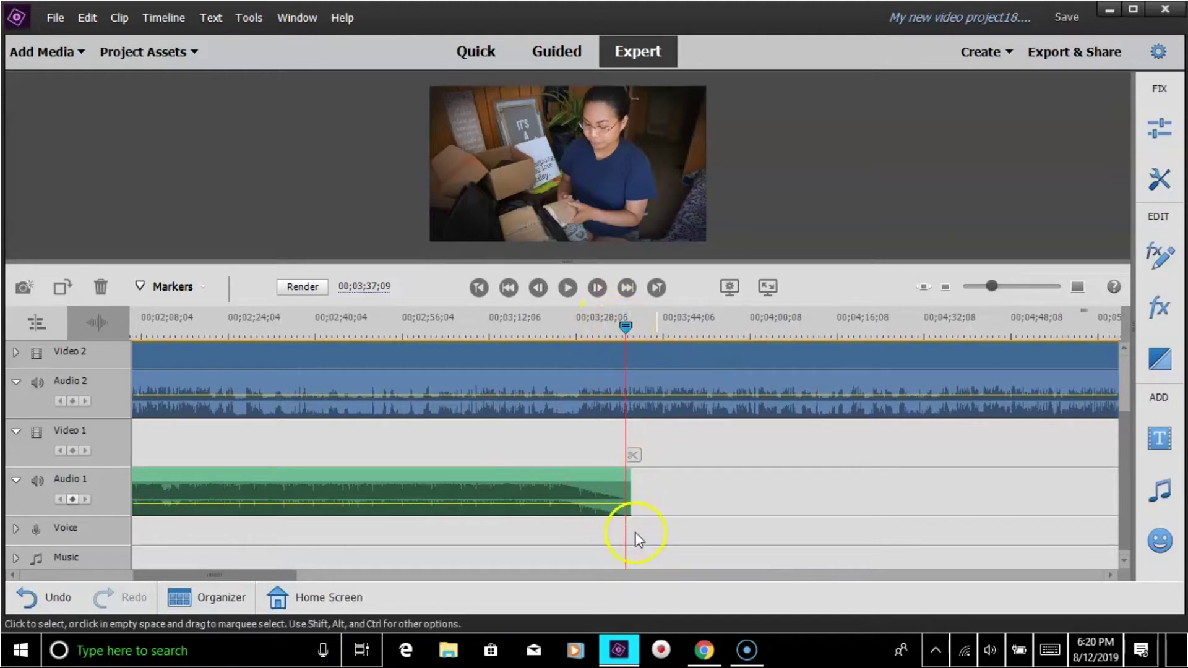
click(977, 288)
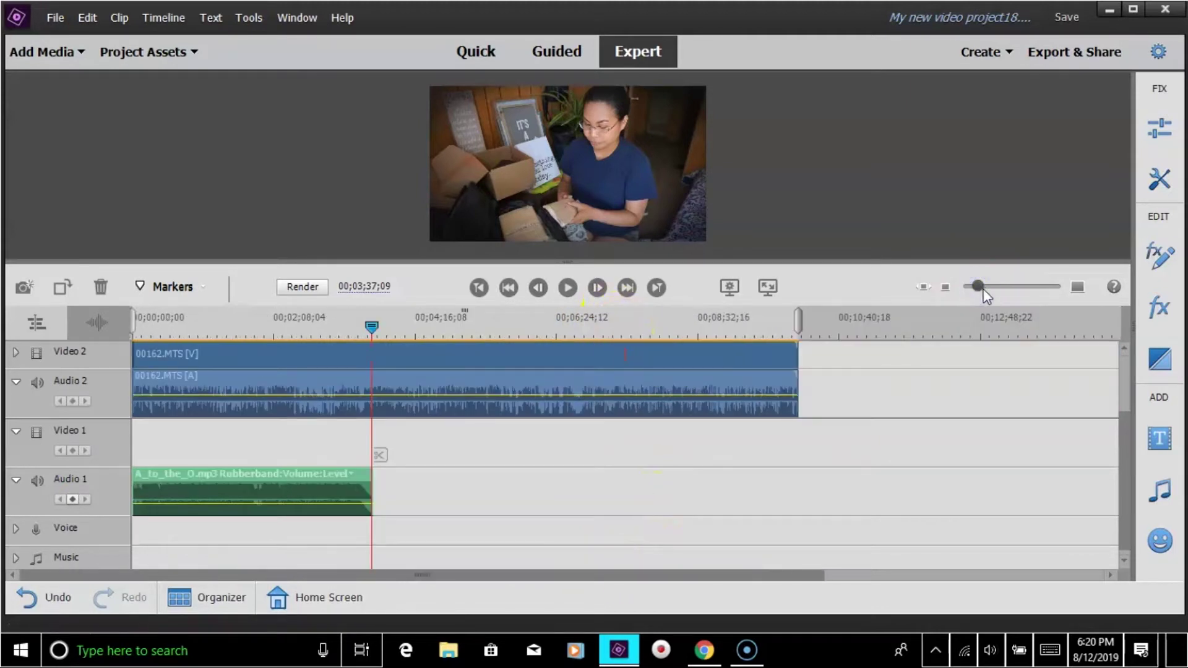
drag(974, 288, 972, 287)
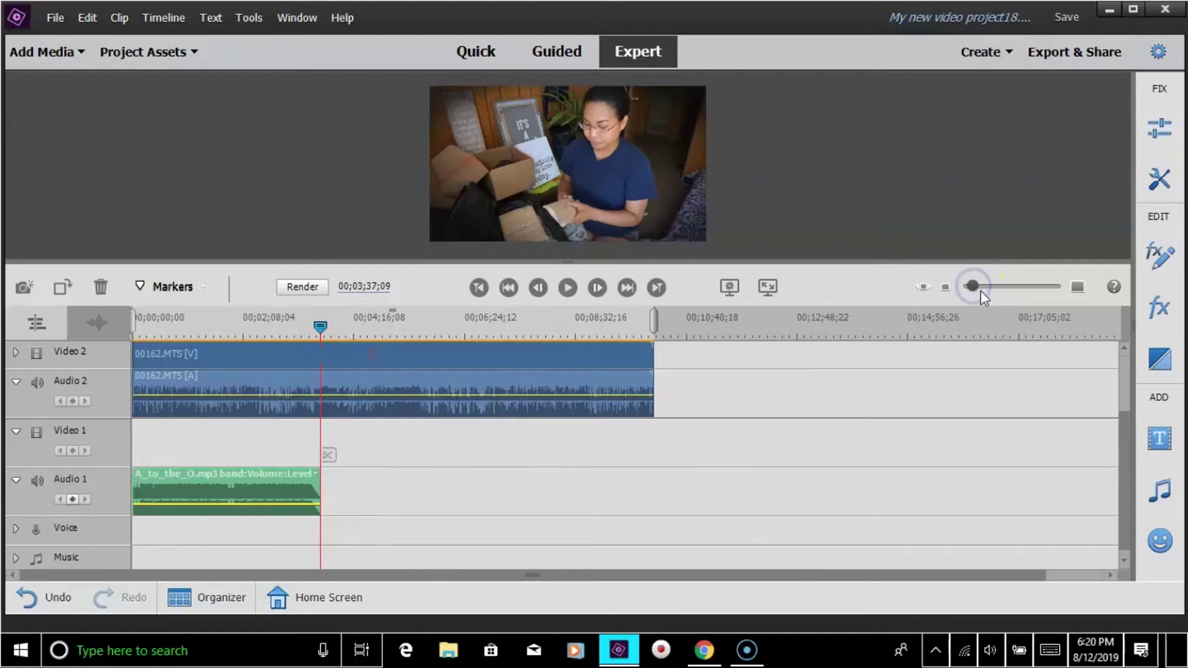
click(981, 288)
click(982, 288)
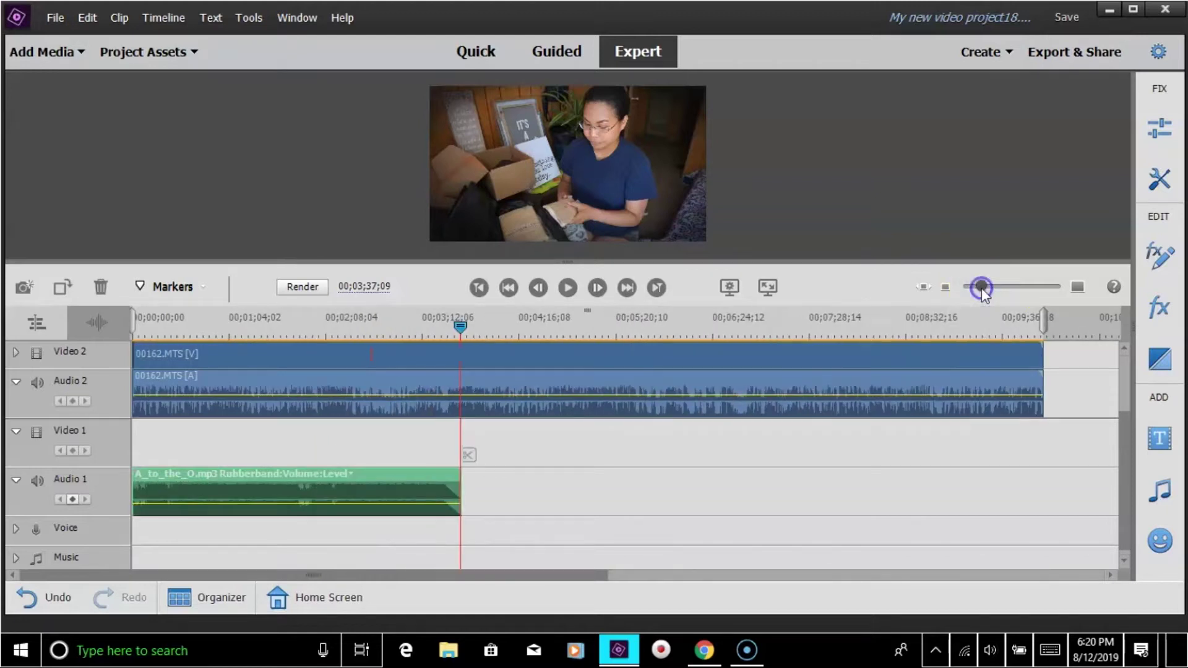
click(971, 288)
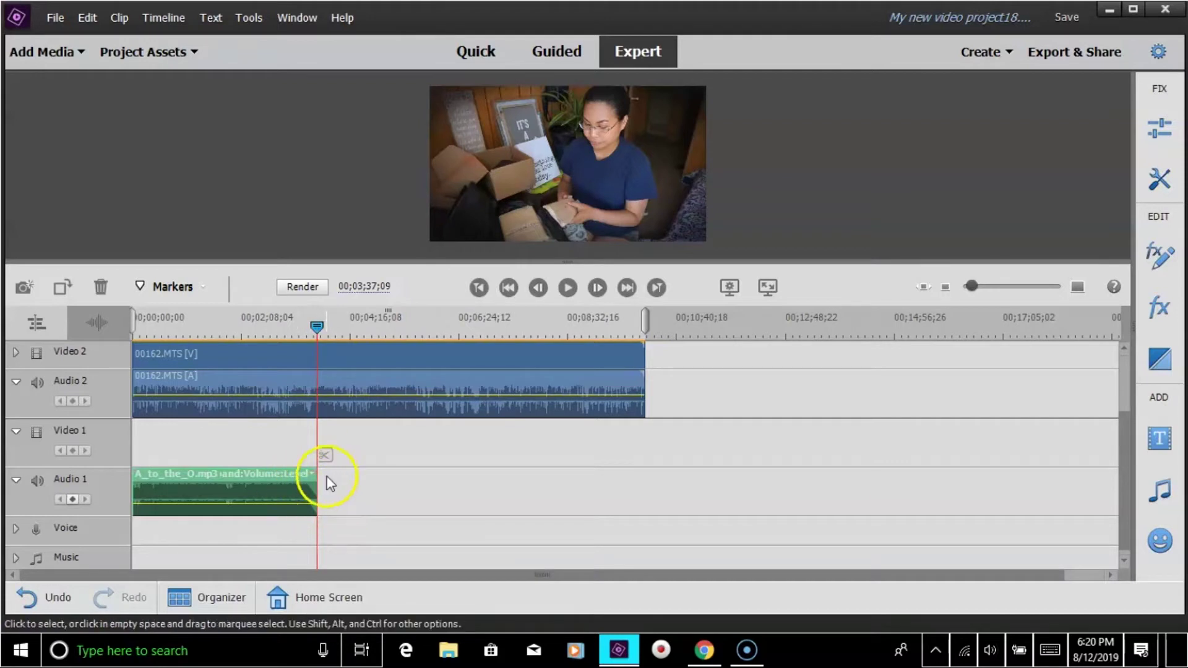
click(989, 287)
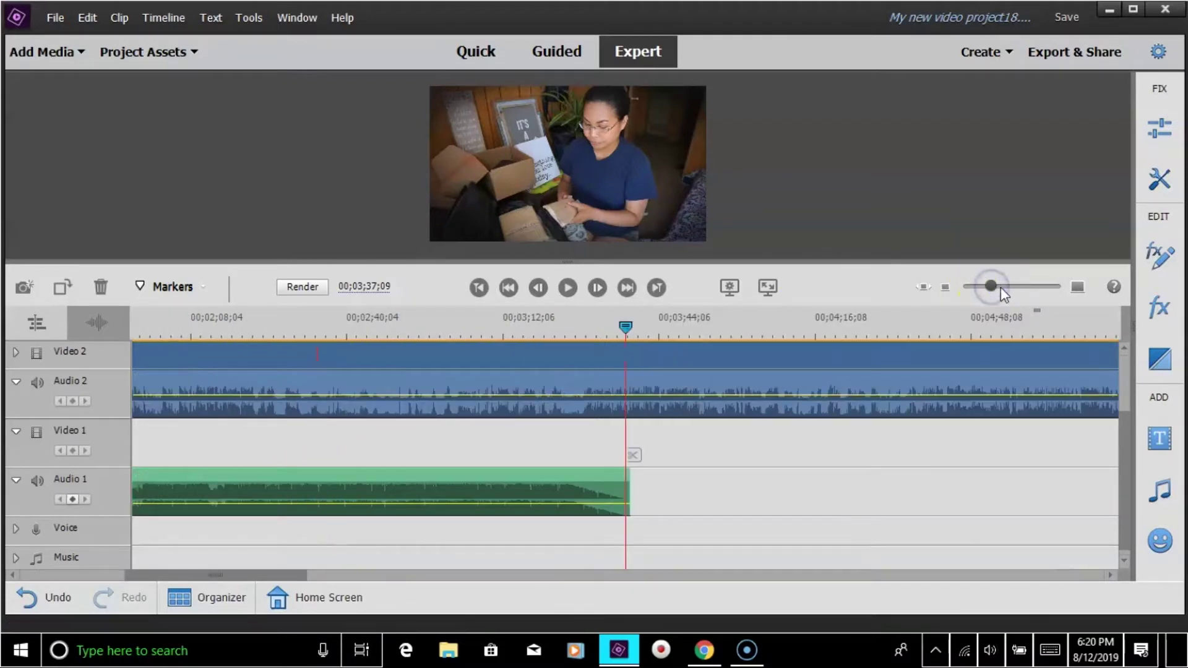
drag(643, 335, 632, 329)
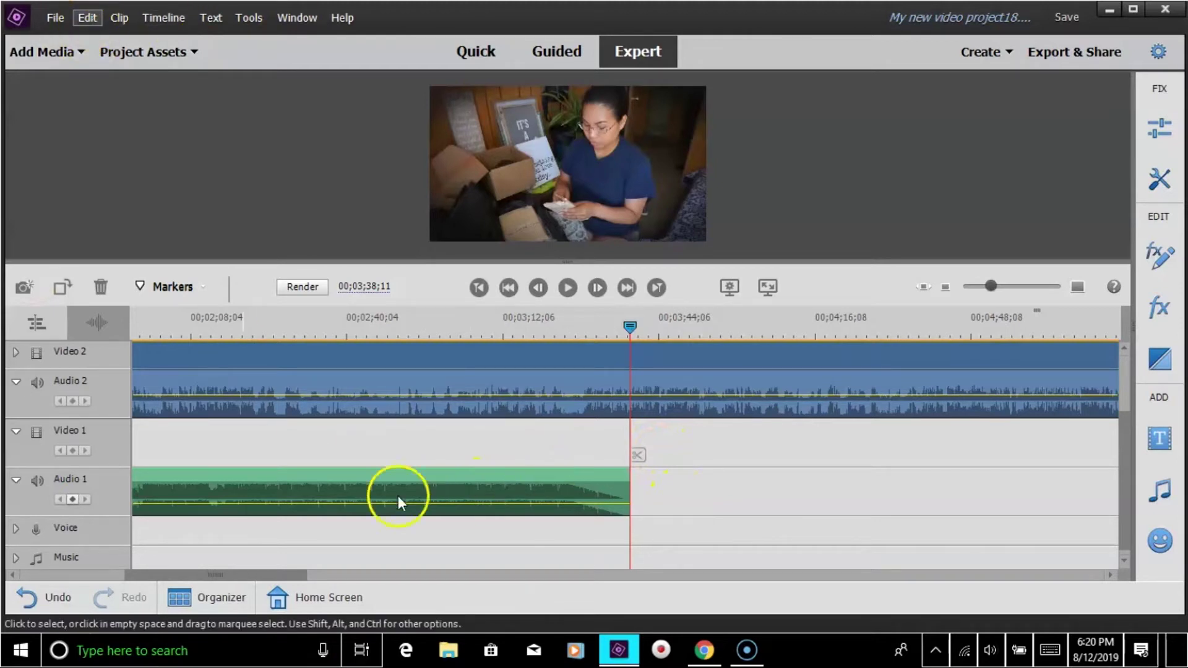
- Paste the copied music clip twice, end to end, after the first A_to_the_O.mp3 clip on Audio 1
click(88, 19)
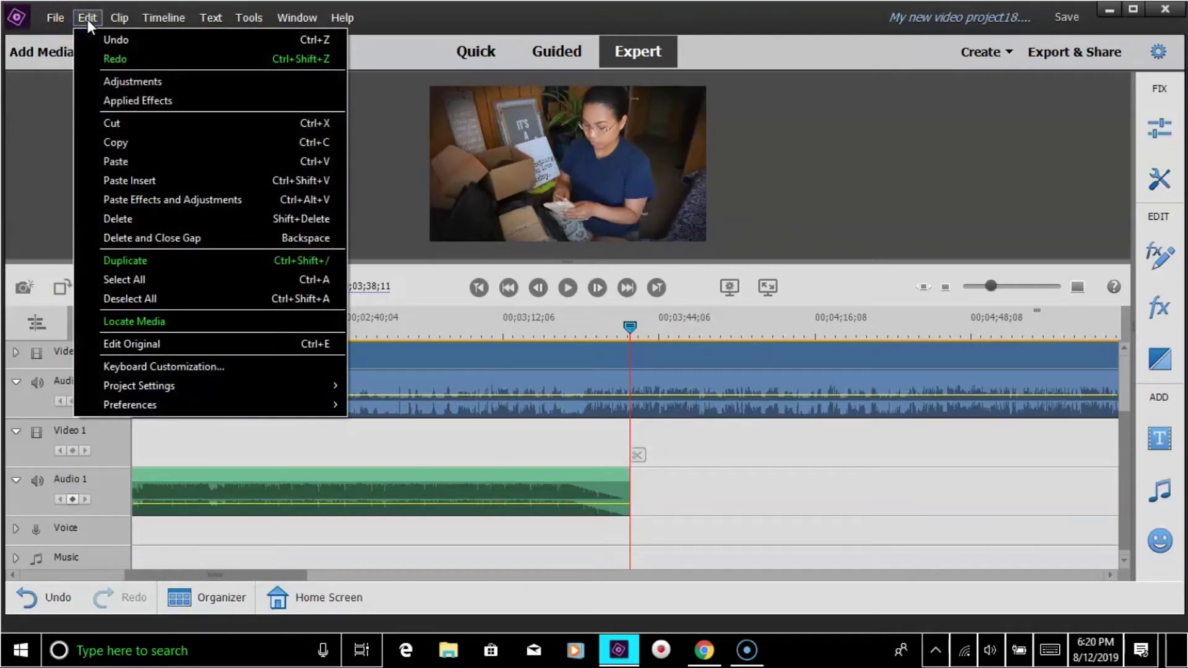
click(157, 160)
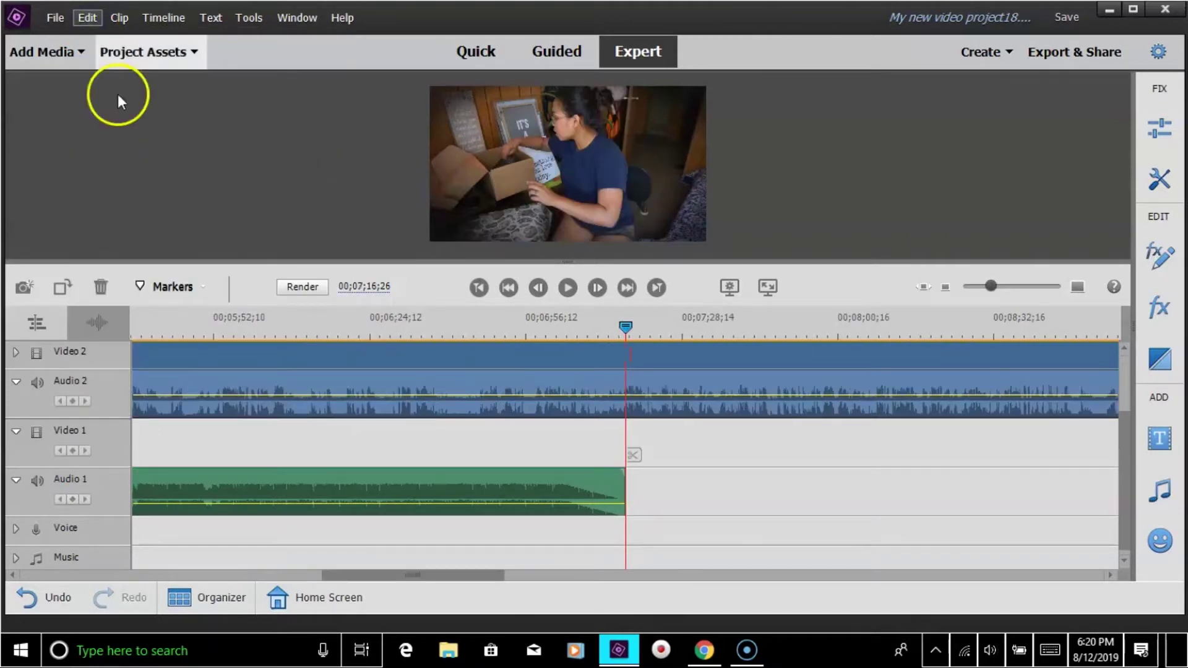
click(87, 18)
click(129, 161)
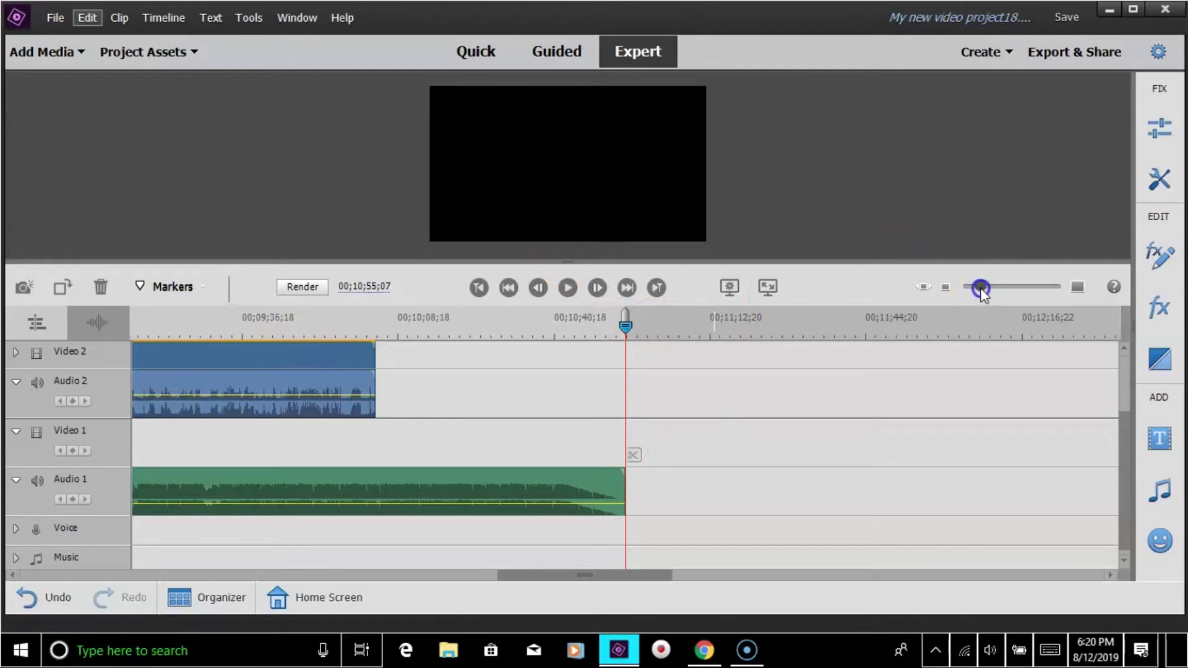
- Trim the end of the last A_to_the_O.mp3 copy to match the end of the 00162.MTS clip
drag(978, 289, 974, 289)
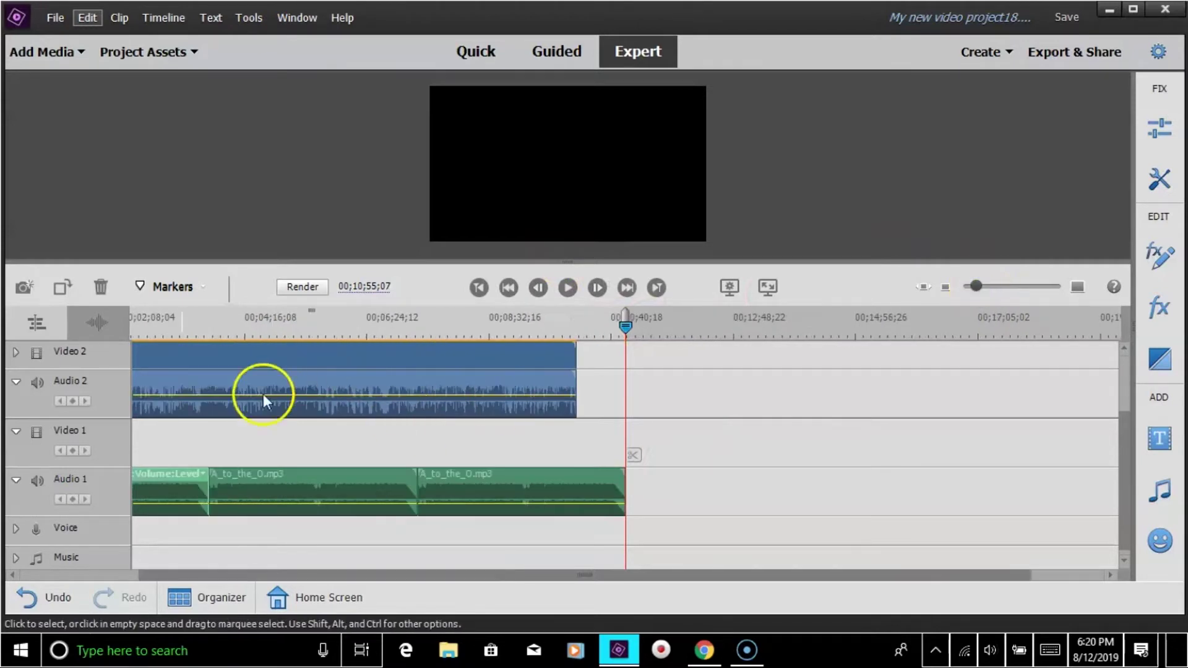
click(622, 485)
drag(624, 485, 575, 493)
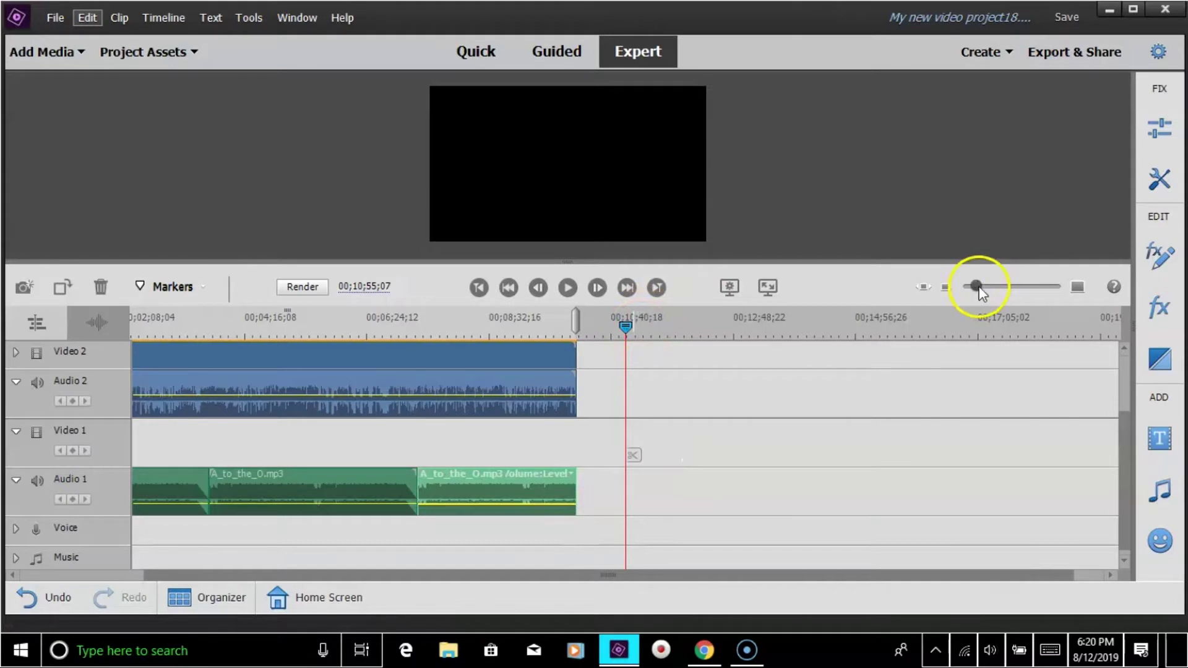
click(946, 288)
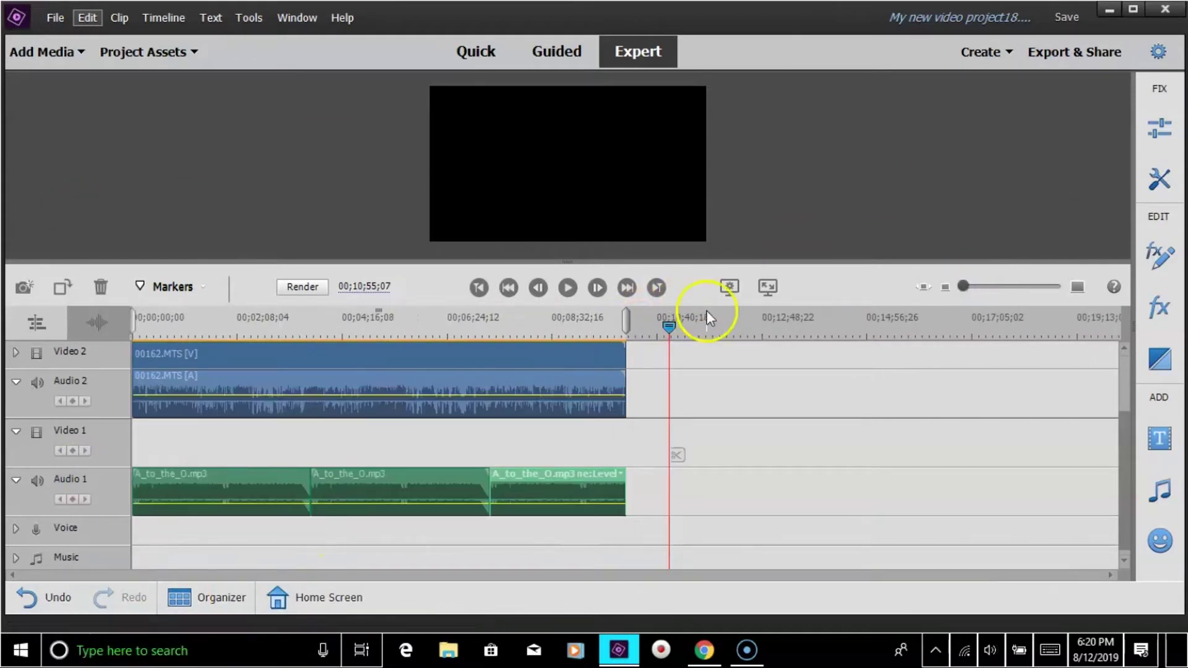
- Return the playhead to 00;00;00;00, scrub through the video to 00;08;02;23, and deselect the music clip
drag(668, 326, 14, 436)
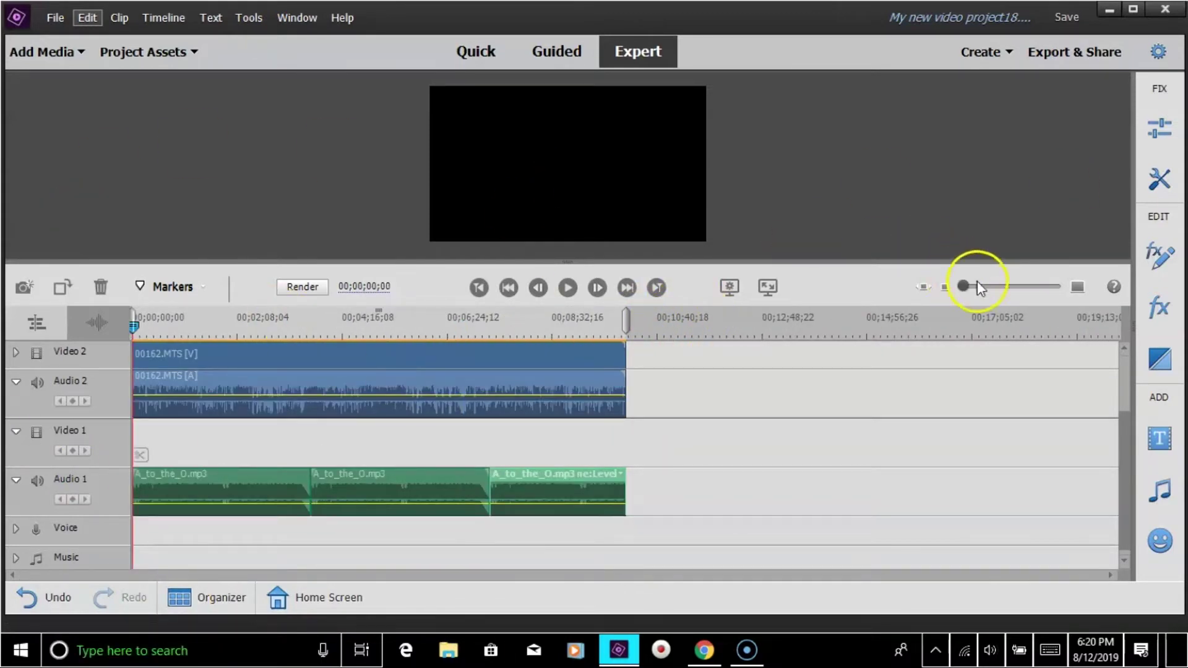
drag(985, 292, 976, 287)
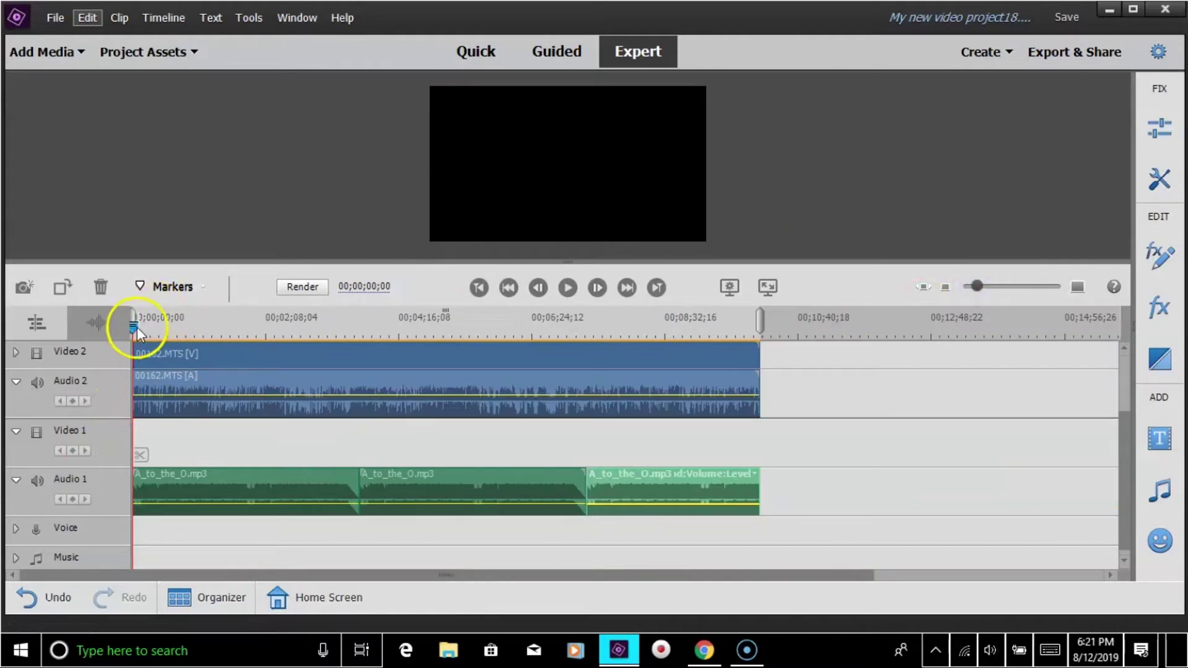
drag(135, 329, 637, 347)
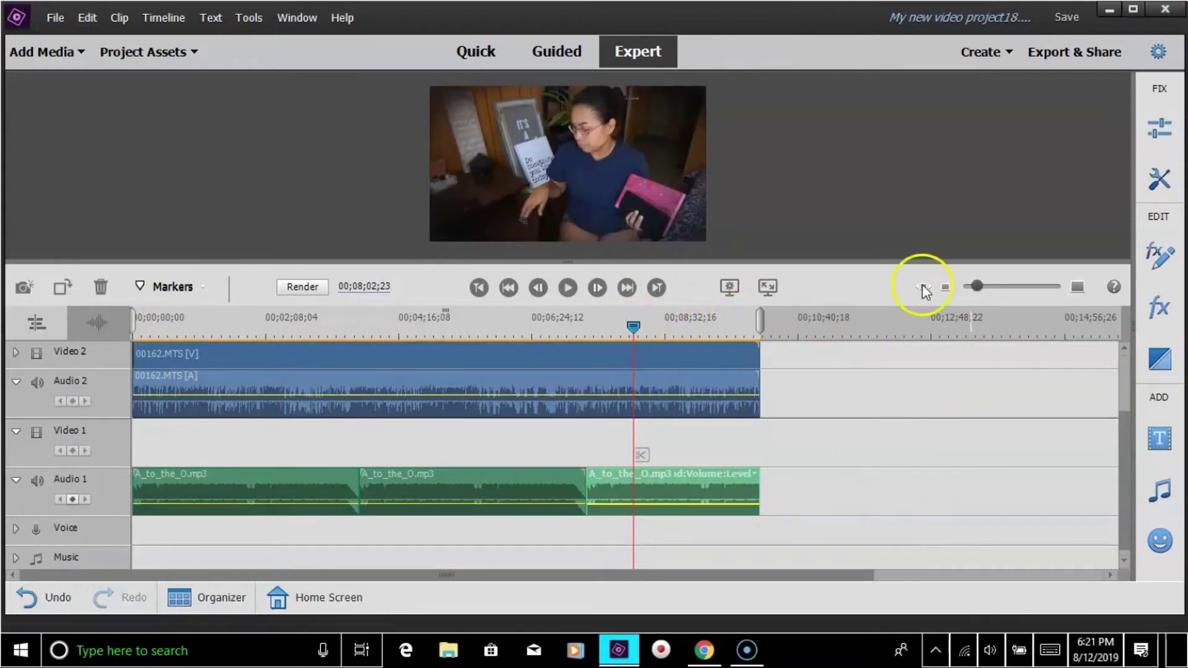
click(977, 503)
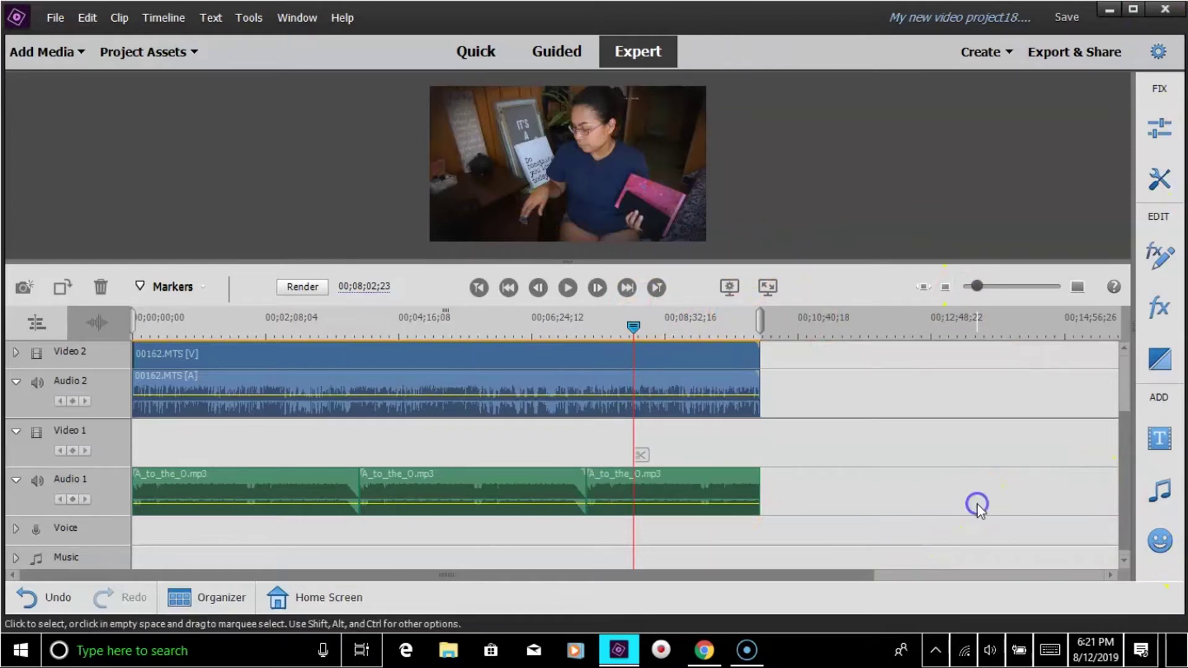
click(1160, 133)
click(1161, 133)
click(1160, 133)
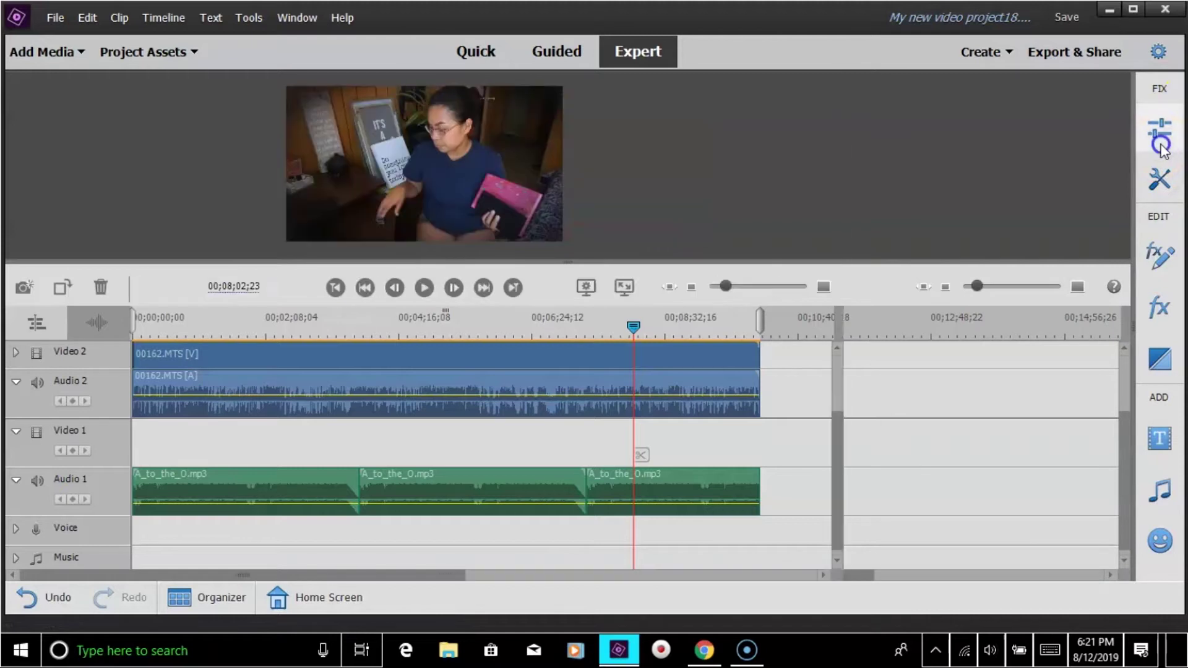
click(1159, 179)
click(1062, 120)
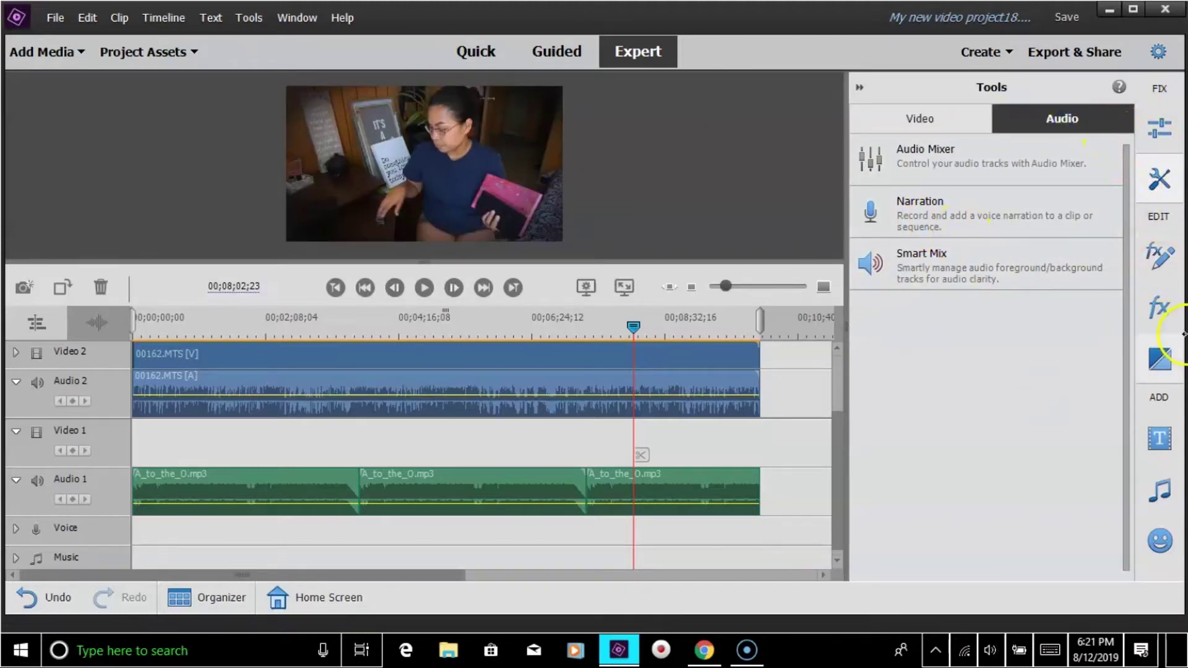
click(1167, 128)
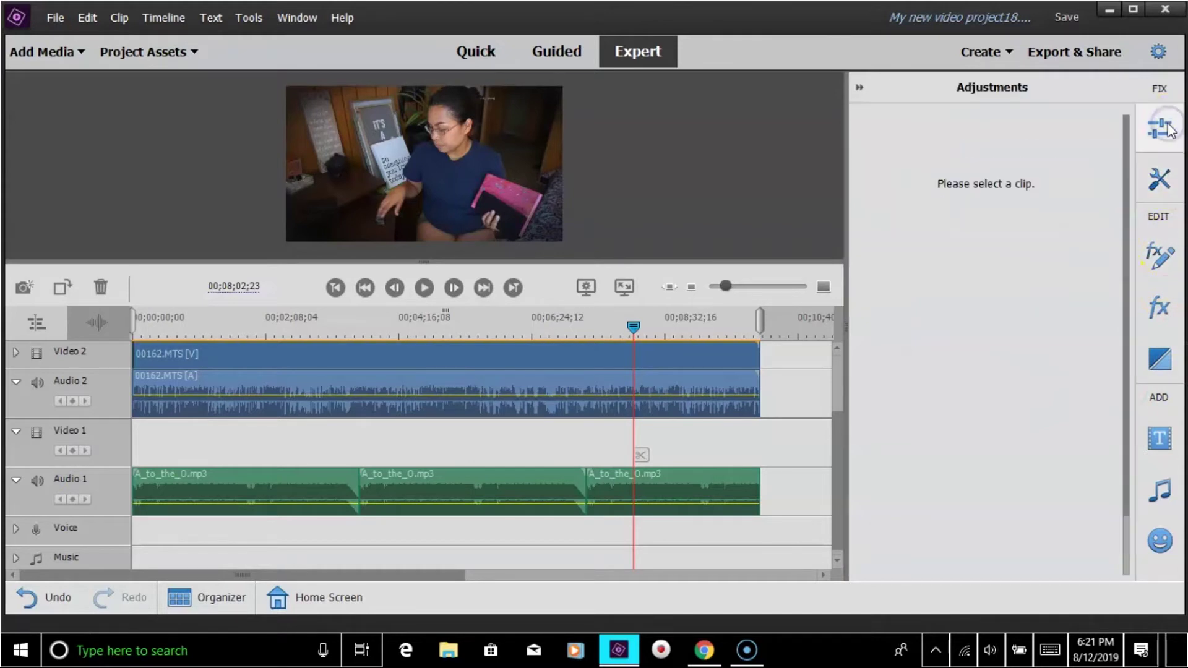
click(1166, 127)
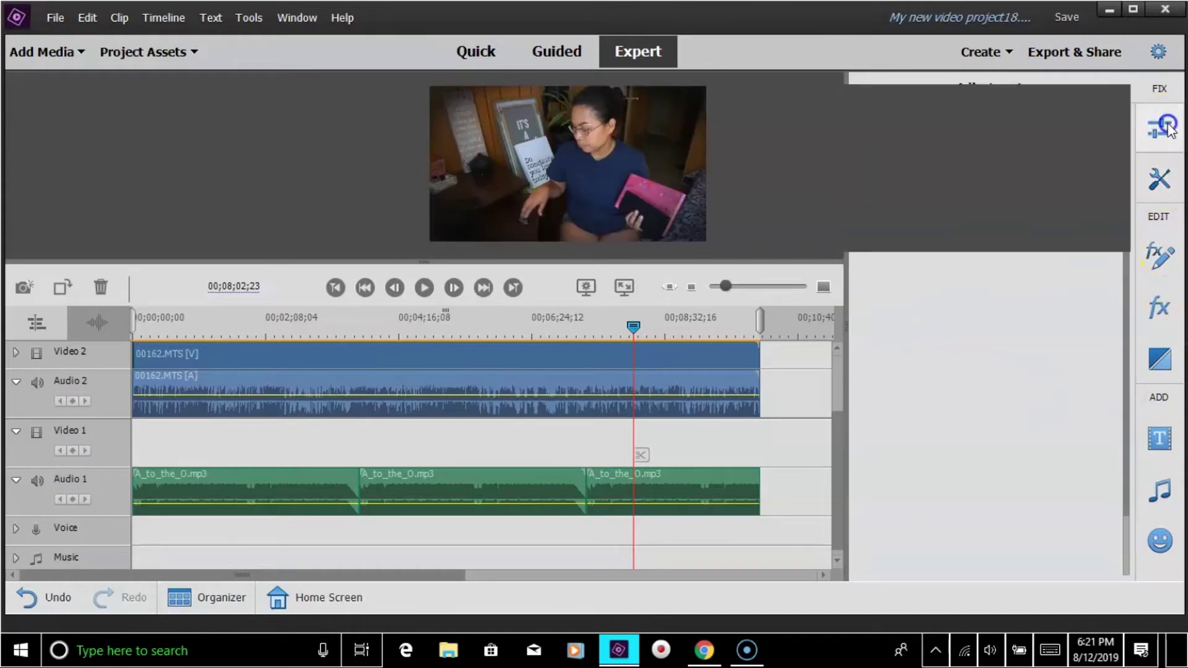
click(136, 51)
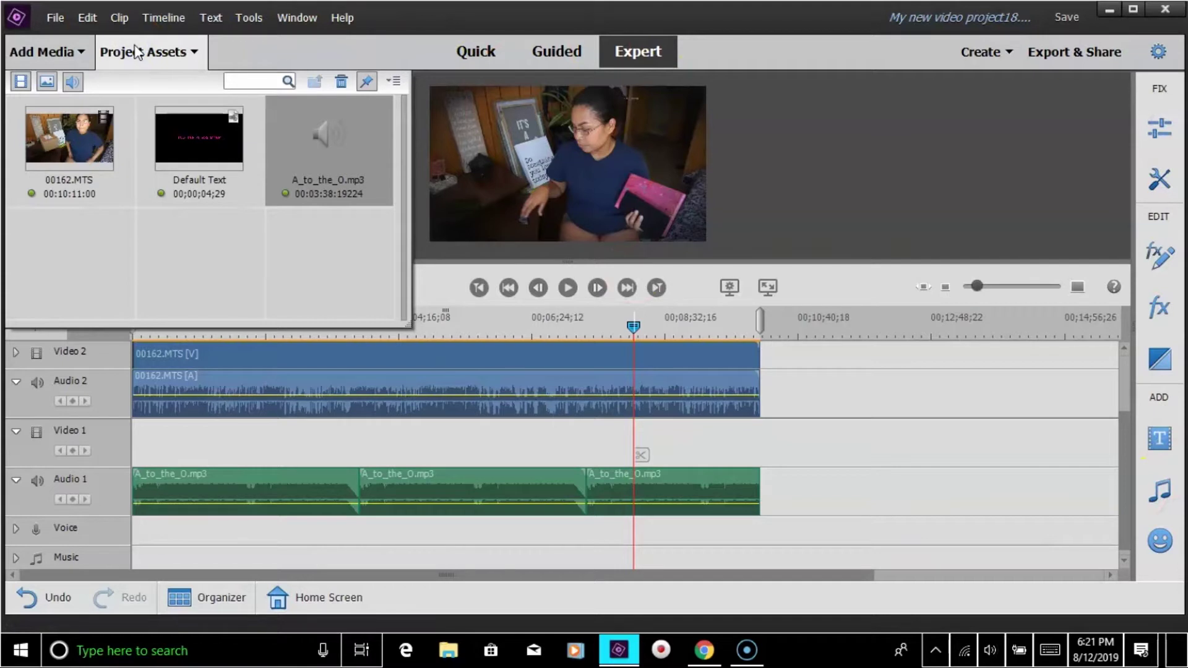
click(136, 50)
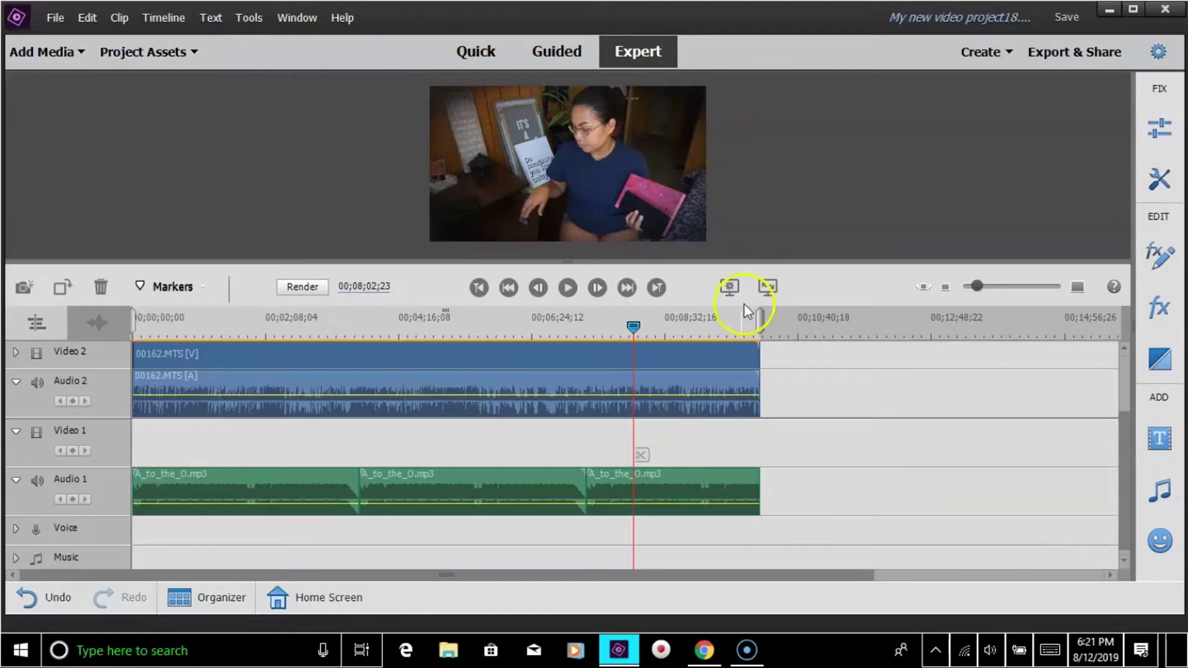
click(910, 519)
scroll(908, 513, down, 1)
scroll(909, 514, up, 1)
scroll(908, 513, down, 1)
scroll(908, 513, down, 1)
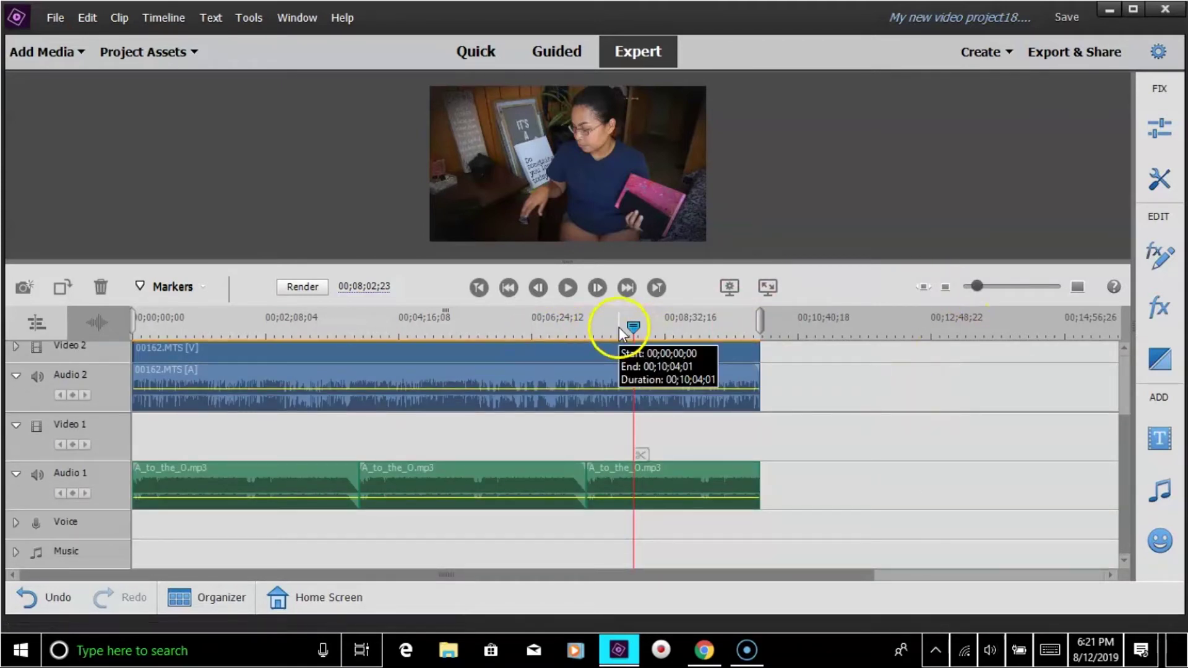
- Play through the final seconds of the video to find the closing wave and split the clips at 00;10;01;02
drag(633, 327, 748, 348)
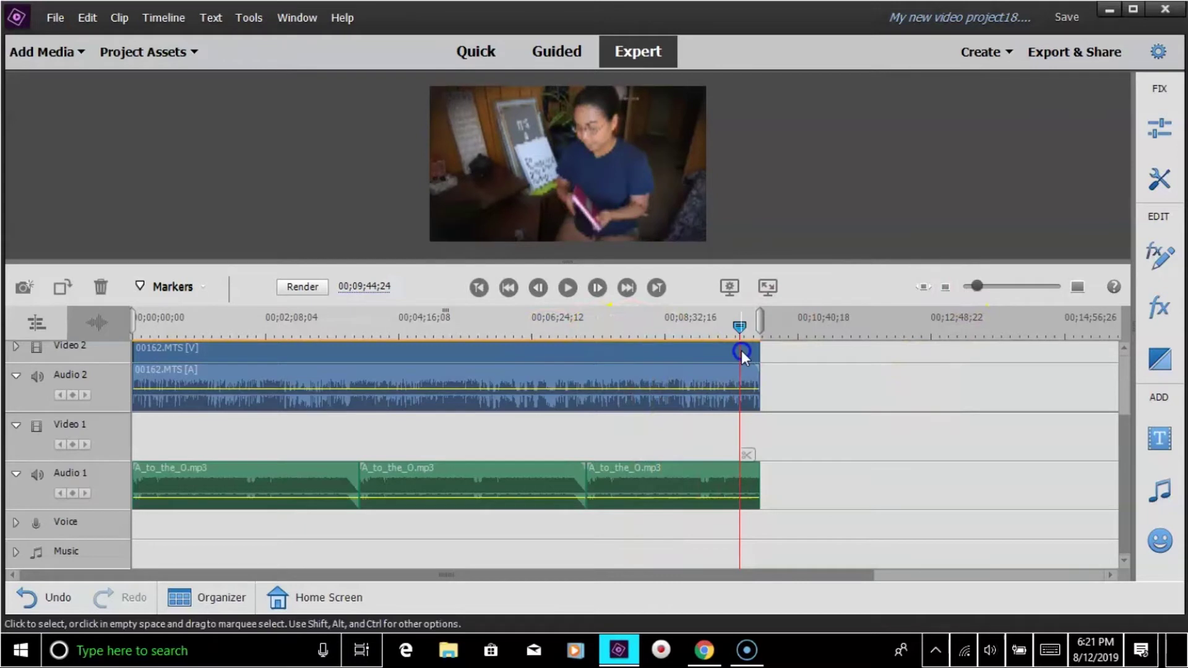
click(990, 288)
scroll(928, 471, up, 3)
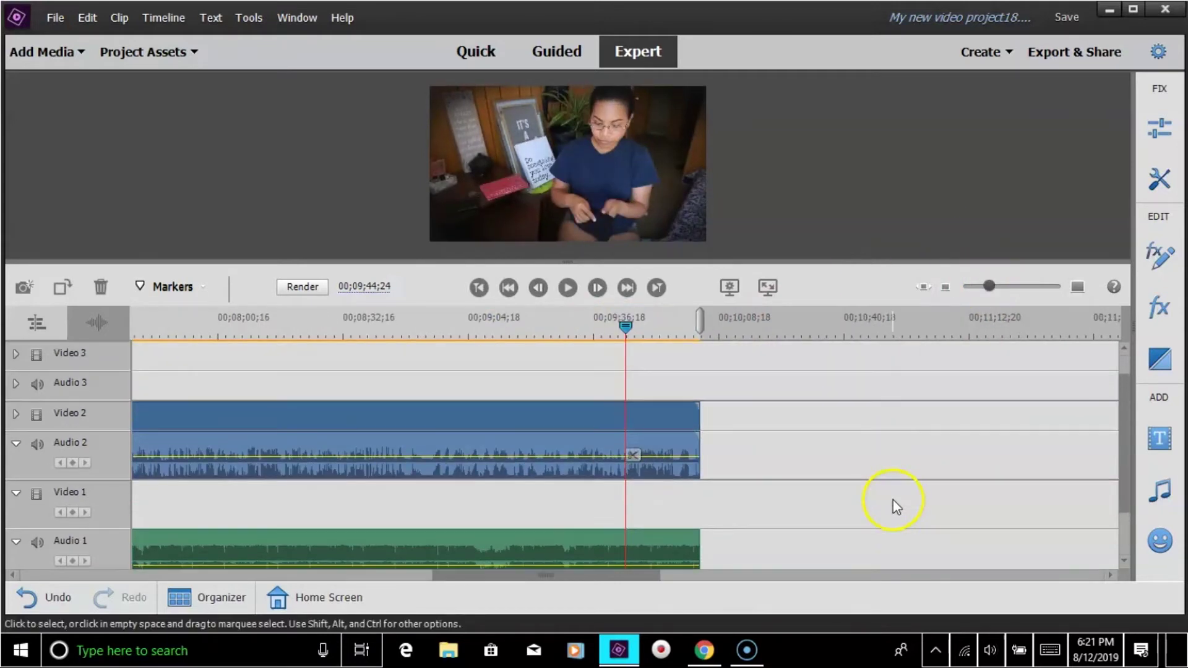
click(568, 288)
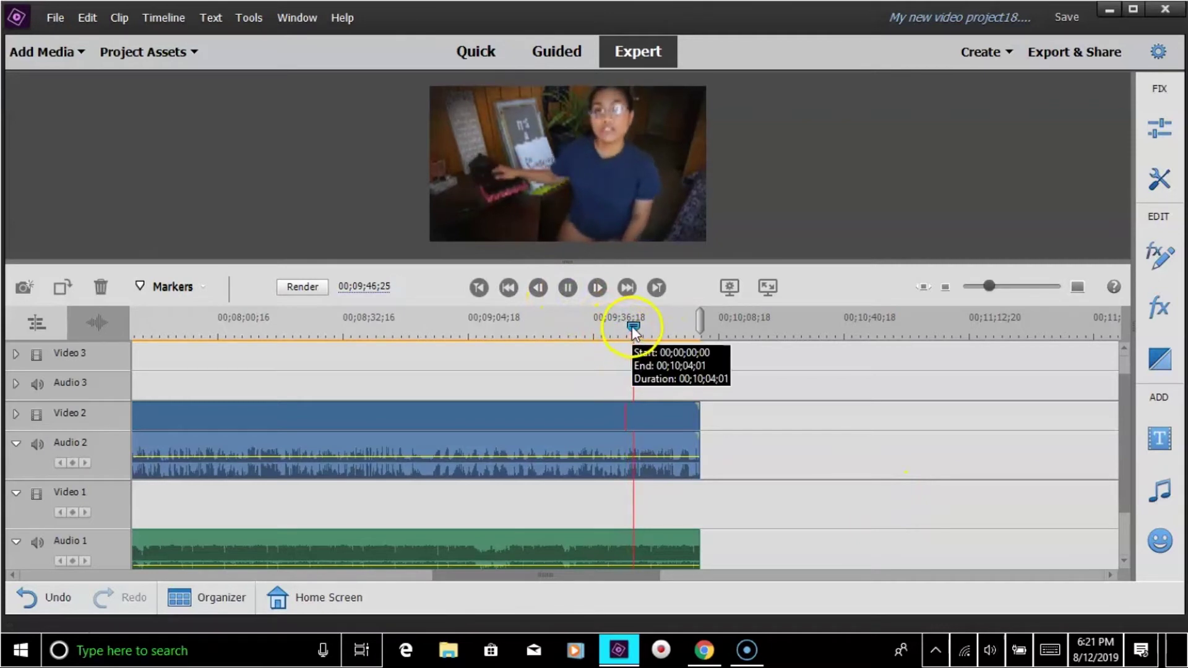
drag(637, 334, 675, 334)
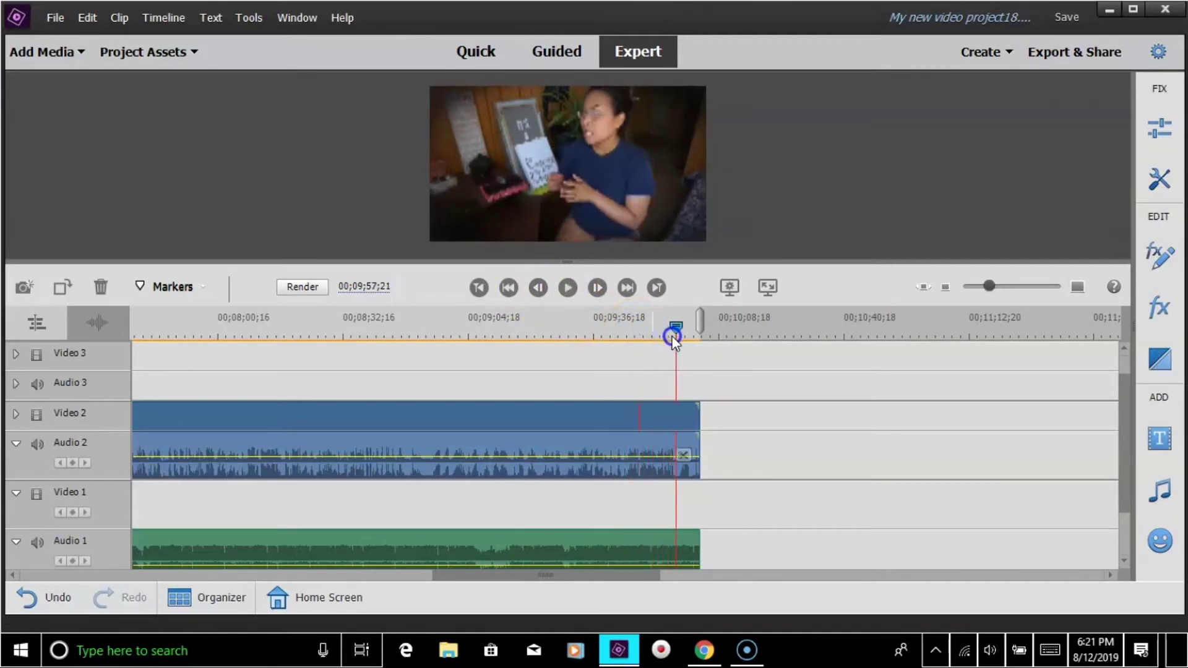
click(572, 290)
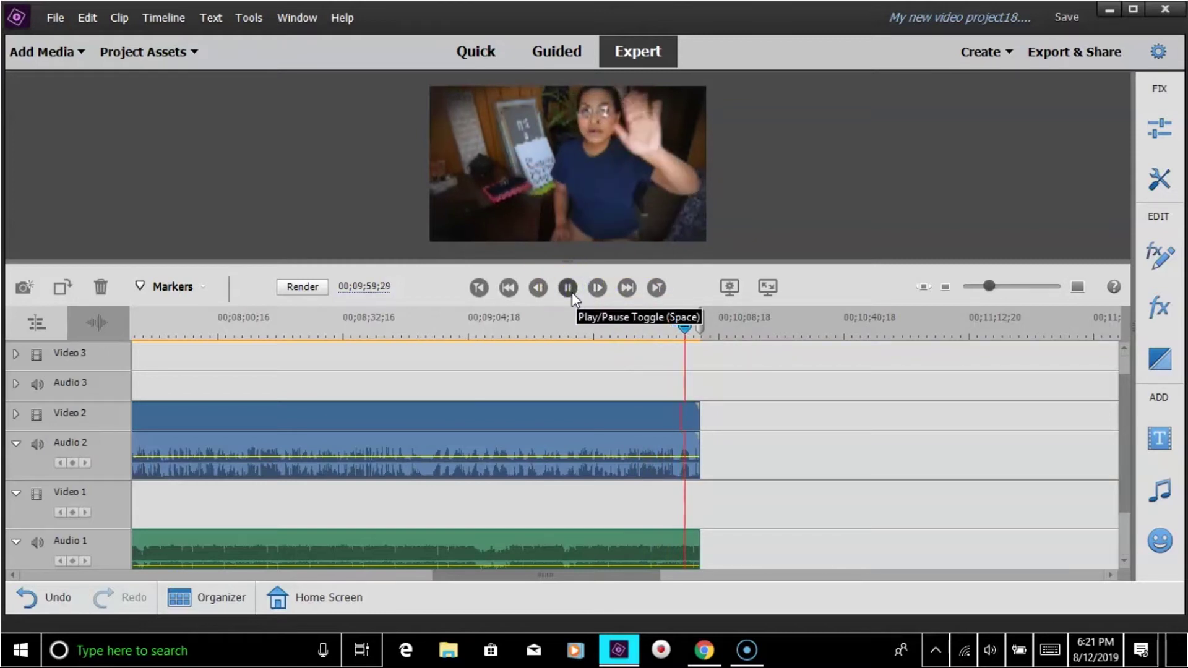
click(569, 288)
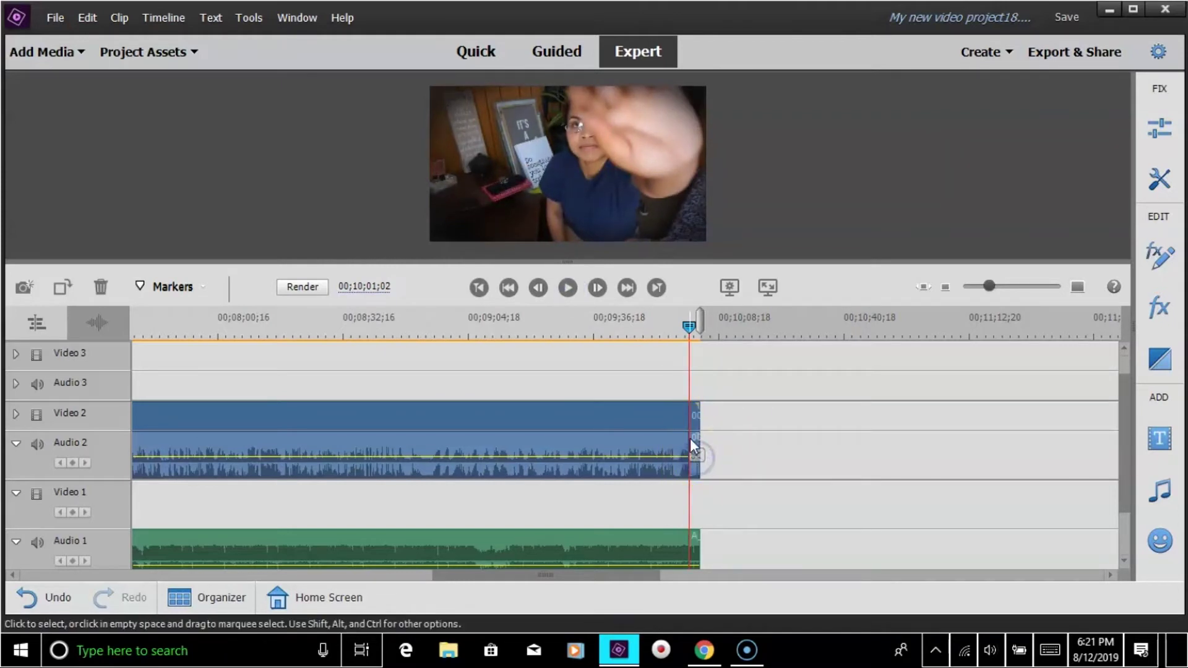
- Delete the leftover 00162.MTS piece after the split and trim the excess music on Audio 1 to the same end point
right_click(694, 436)
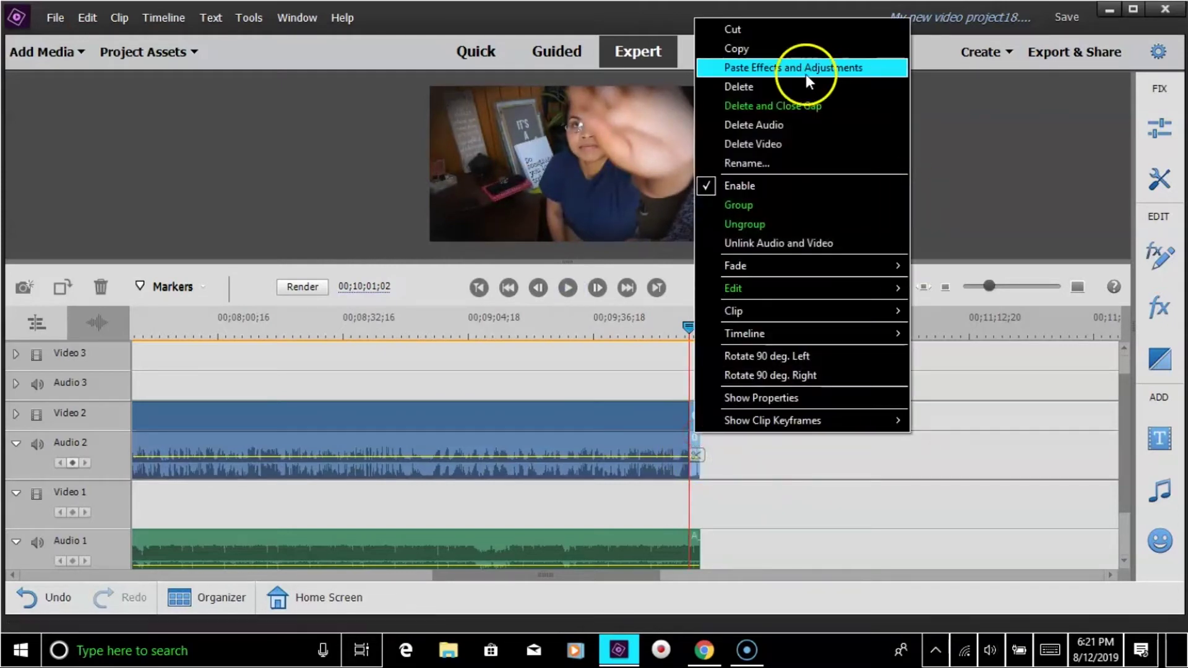
click(796, 96)
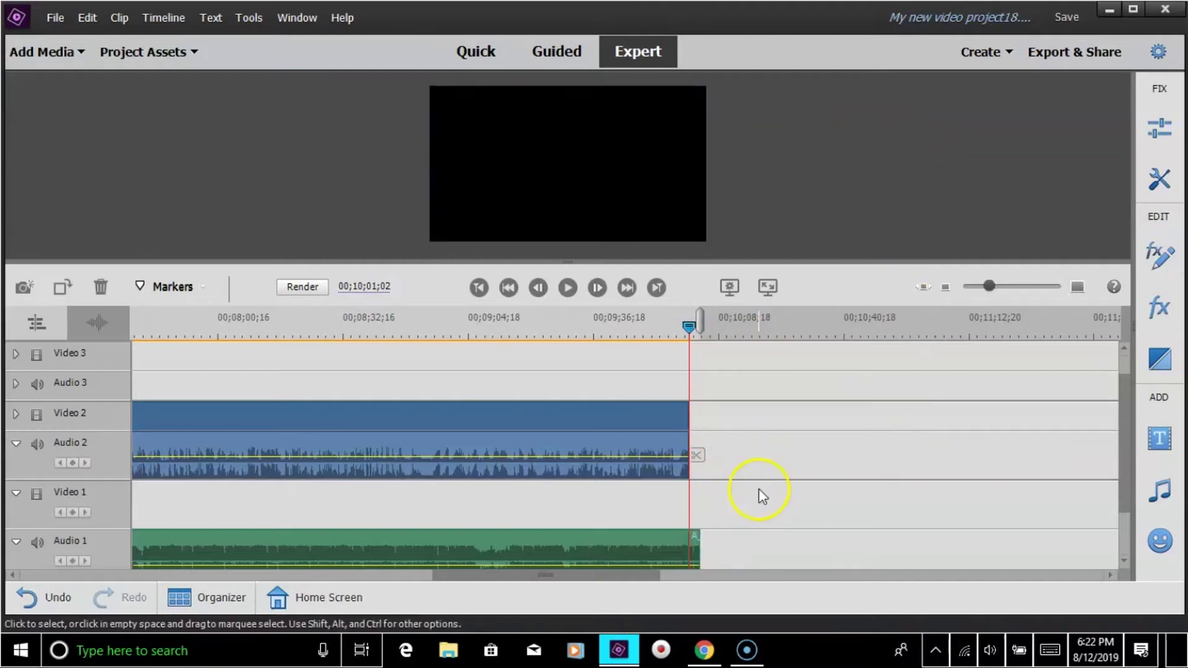
scroll(759, 493, down, 1)
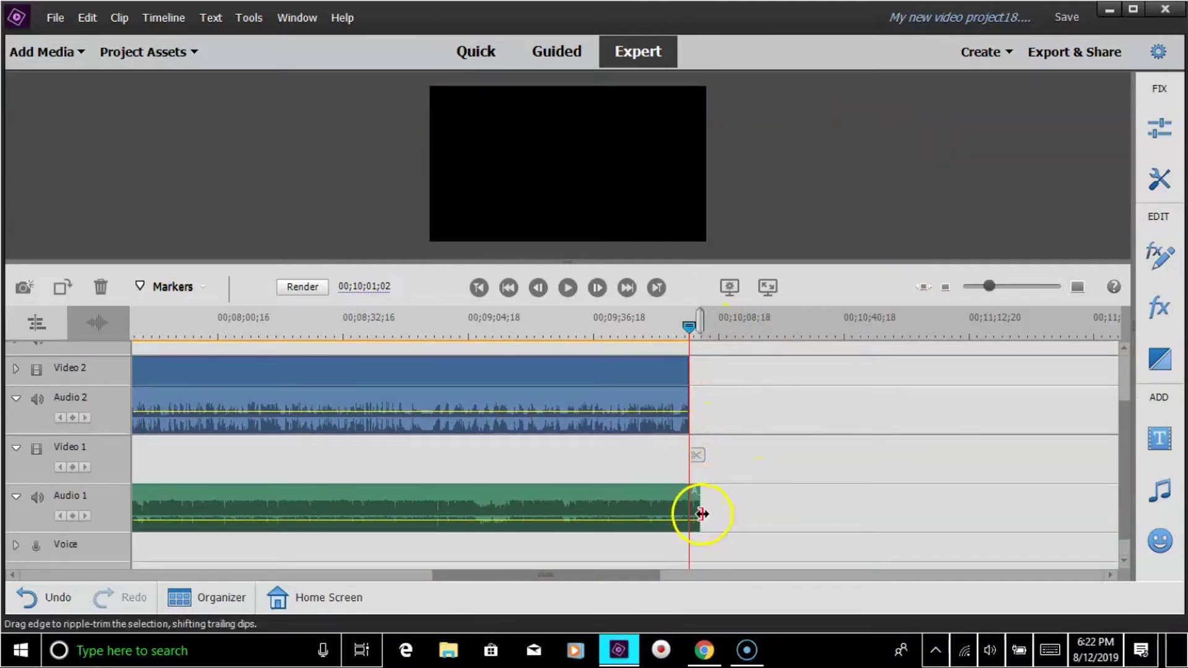
drag(702, 512, 692, 512)
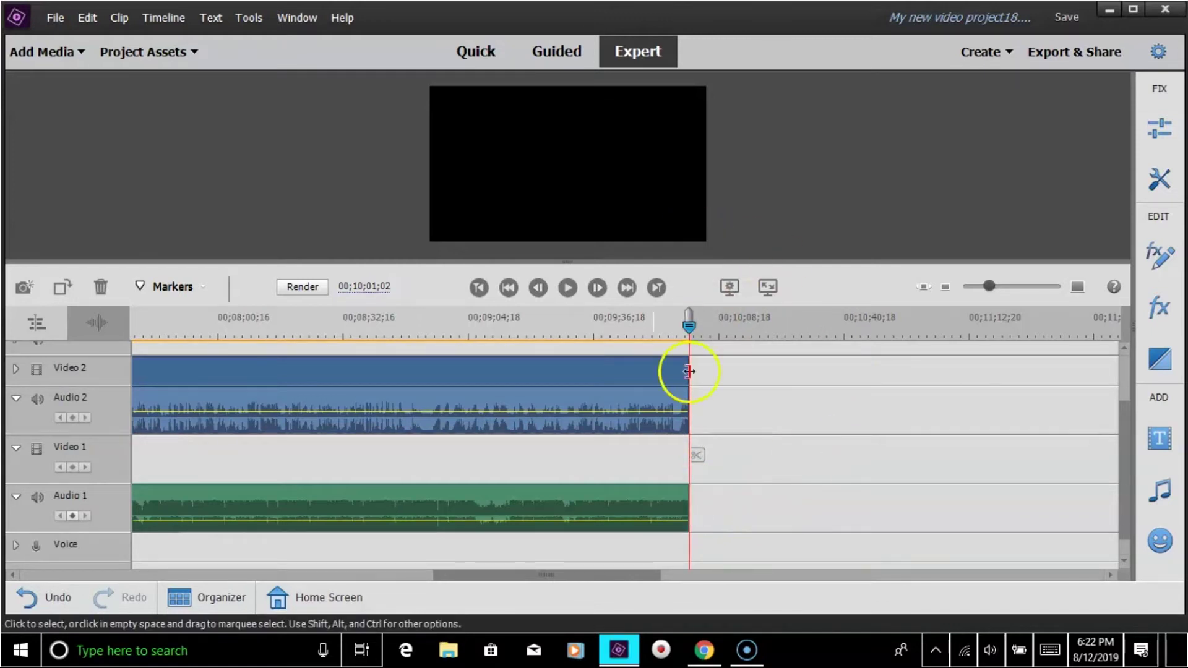
- Return the playhead to 00;00;00;00 and import finalintro.mp4 from the Desktop folder into the project assets
drag(990, 286, 878, 288)
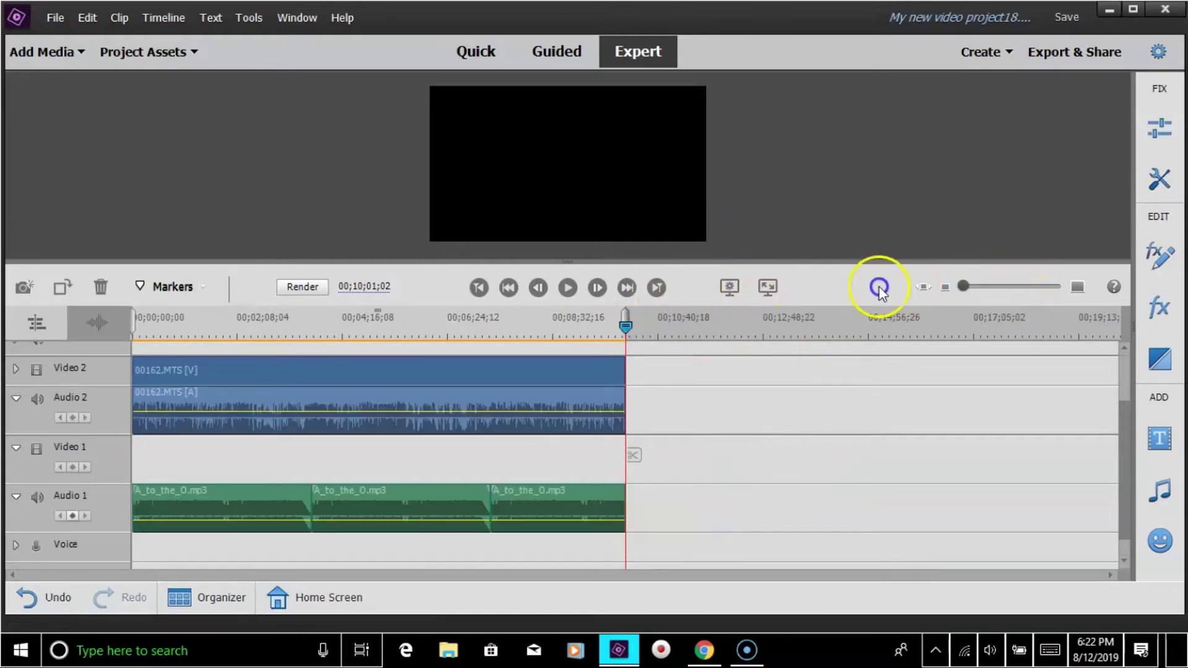
key(Home)
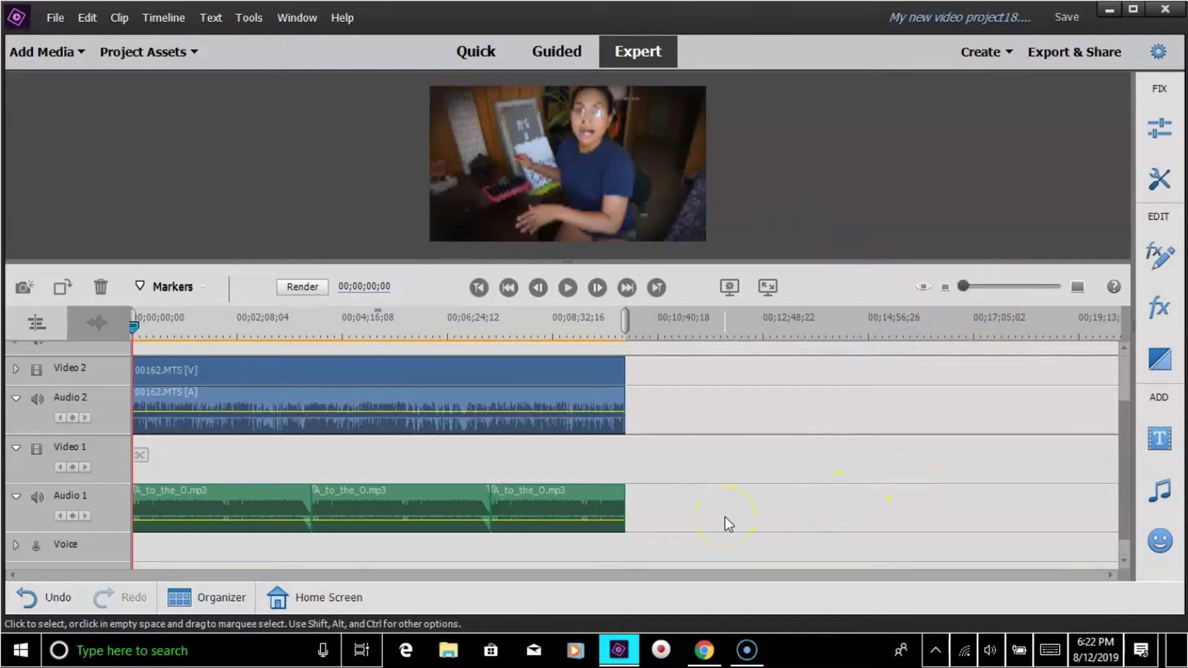
click(46, 55)
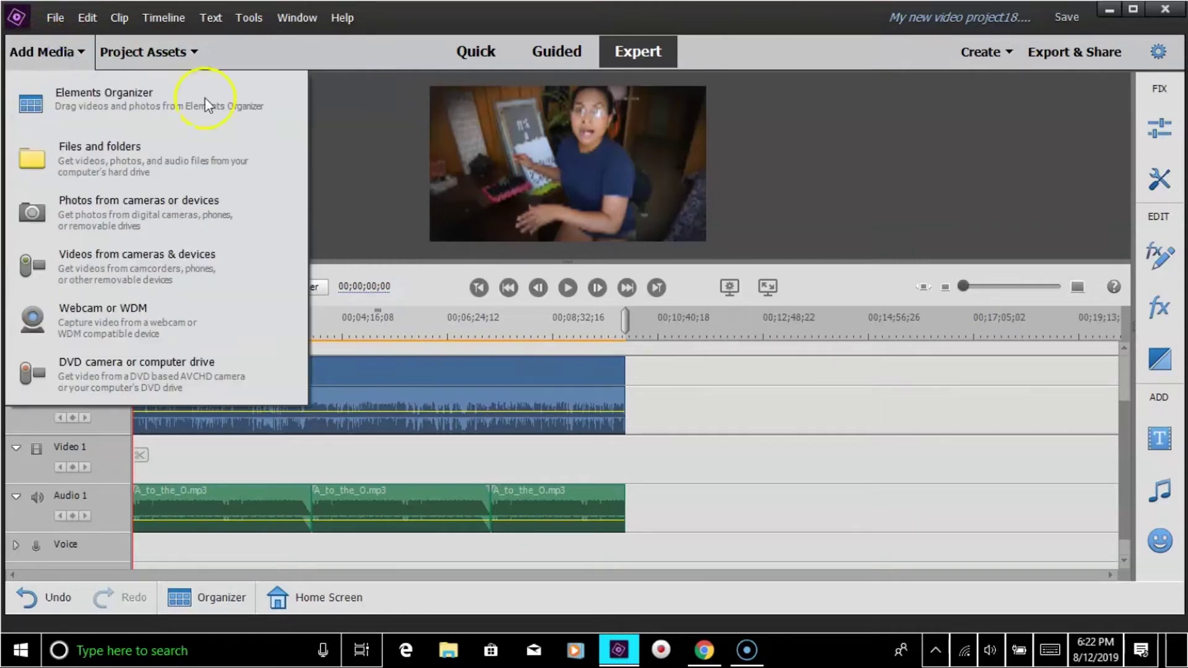
click(110, 155)
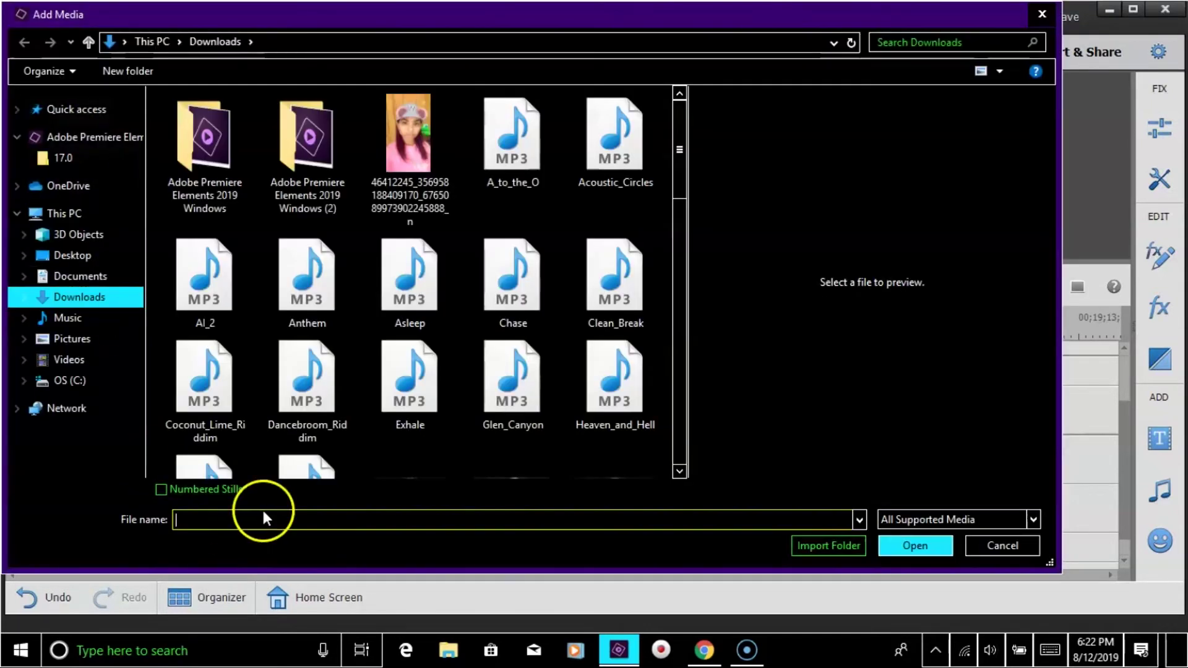
click(86, 255)
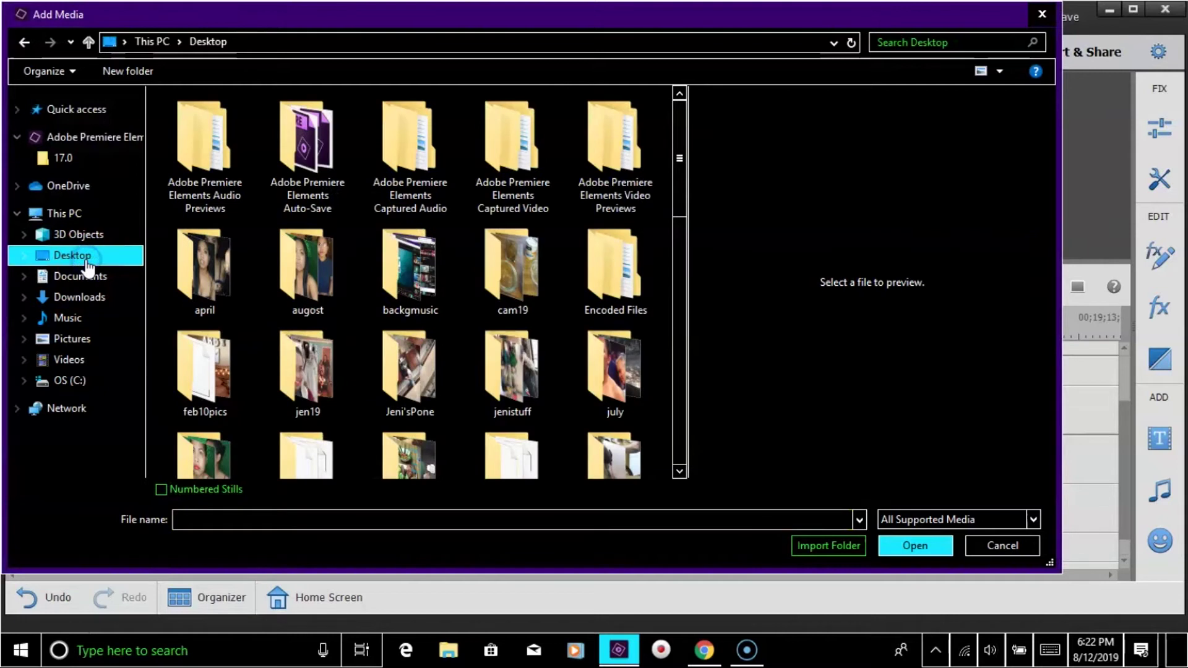
click(202, 515)
click(201, 516)
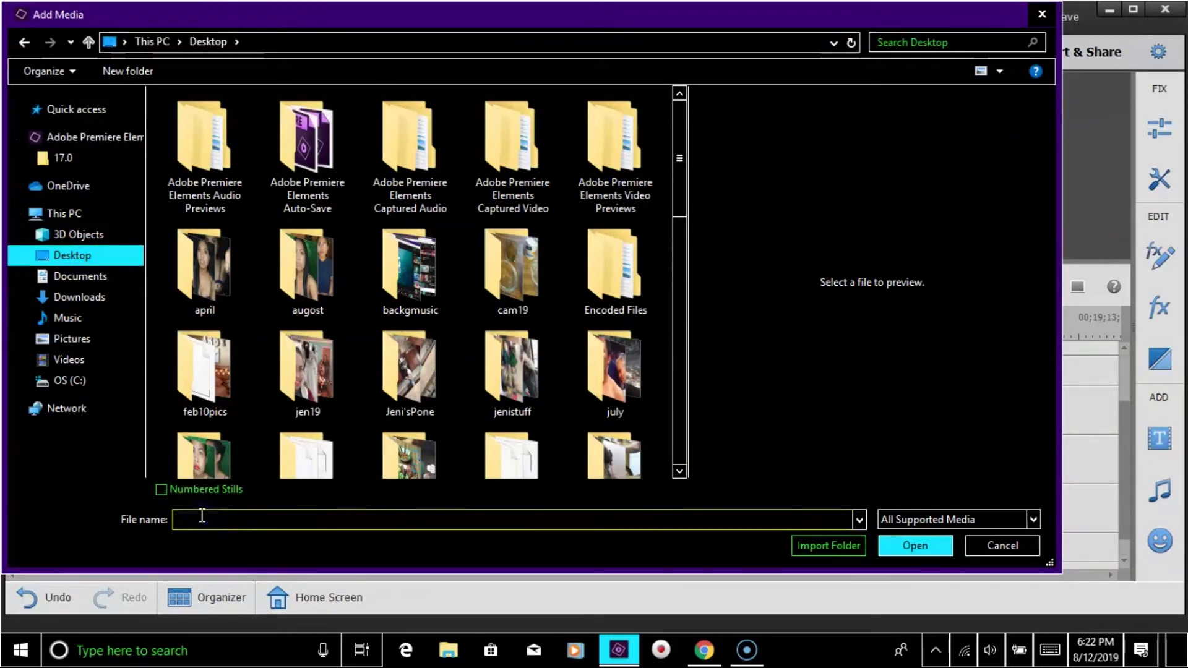
text(Fi)
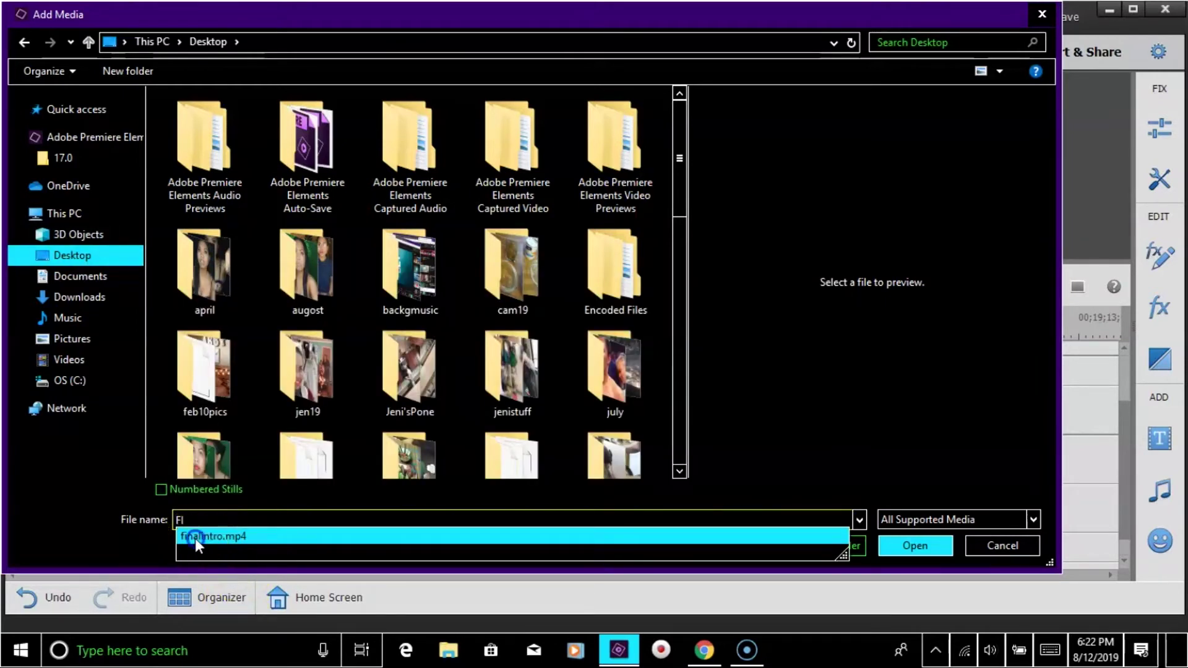
click(195, 537)
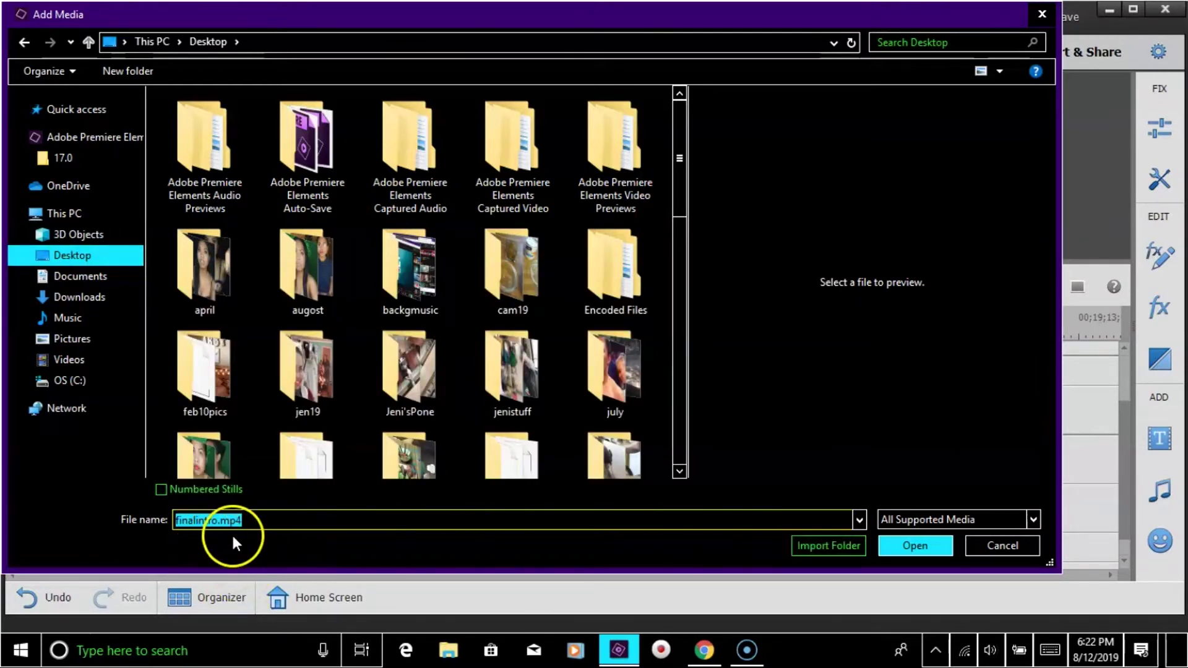
click(919, 549)
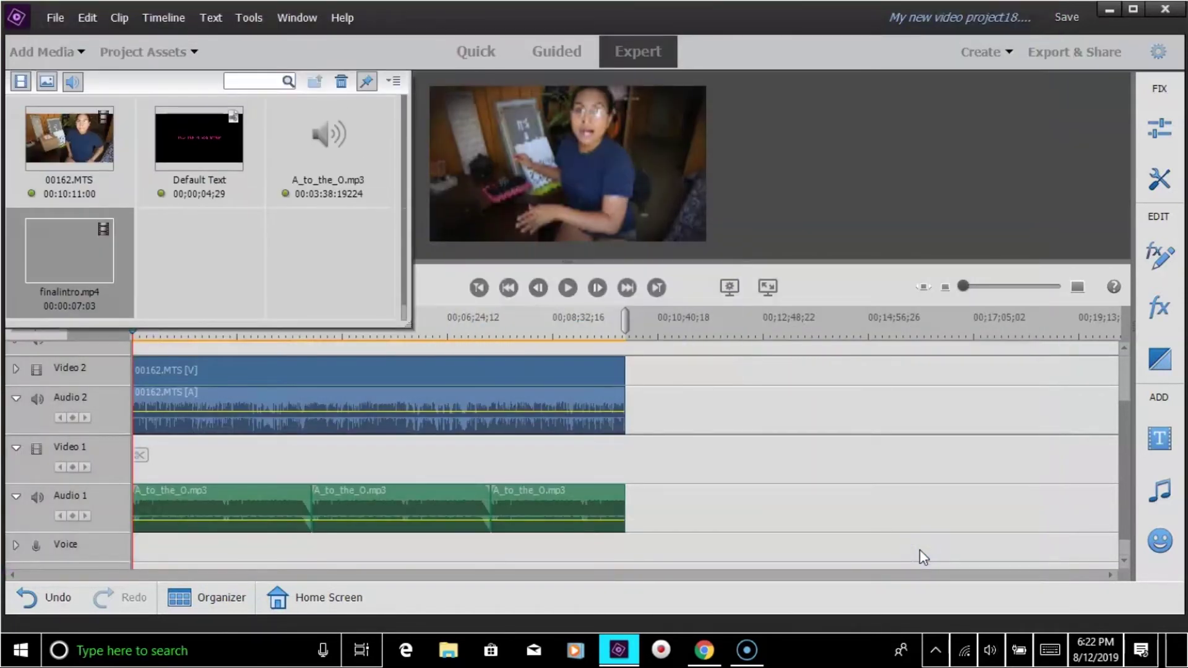
- Insert finalintro.mp4 at the start of Video 2, ahead of the 00162.MTS clip
click(983, 287)
drag(42, 247, 128, 377)
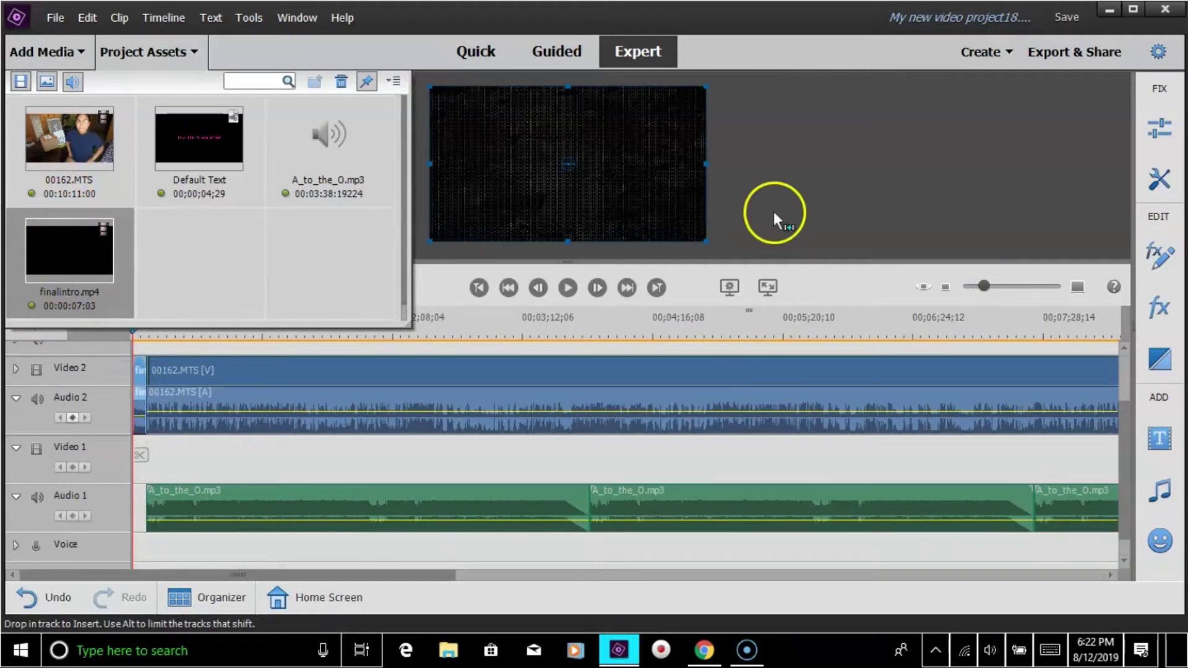
click(146, 51)
- Raise the volume line of the finalintro.mp4 audio slightly and play from the start through the change to the main video
click(1009, 287)
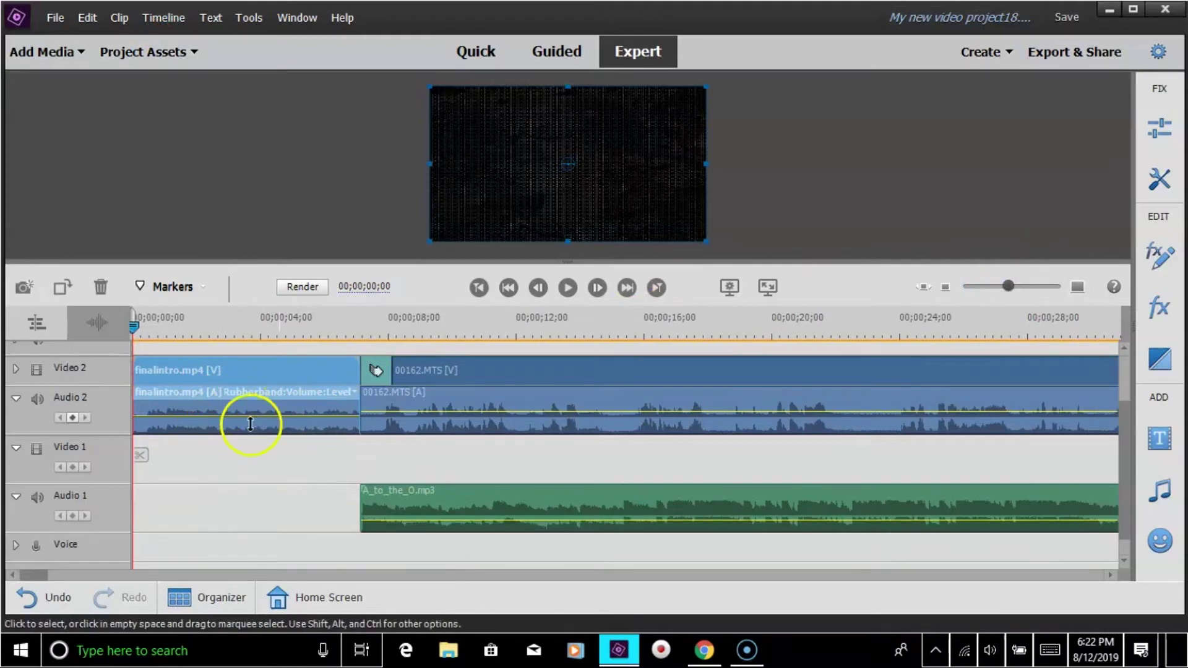
drag(257, 412, 264, 369)
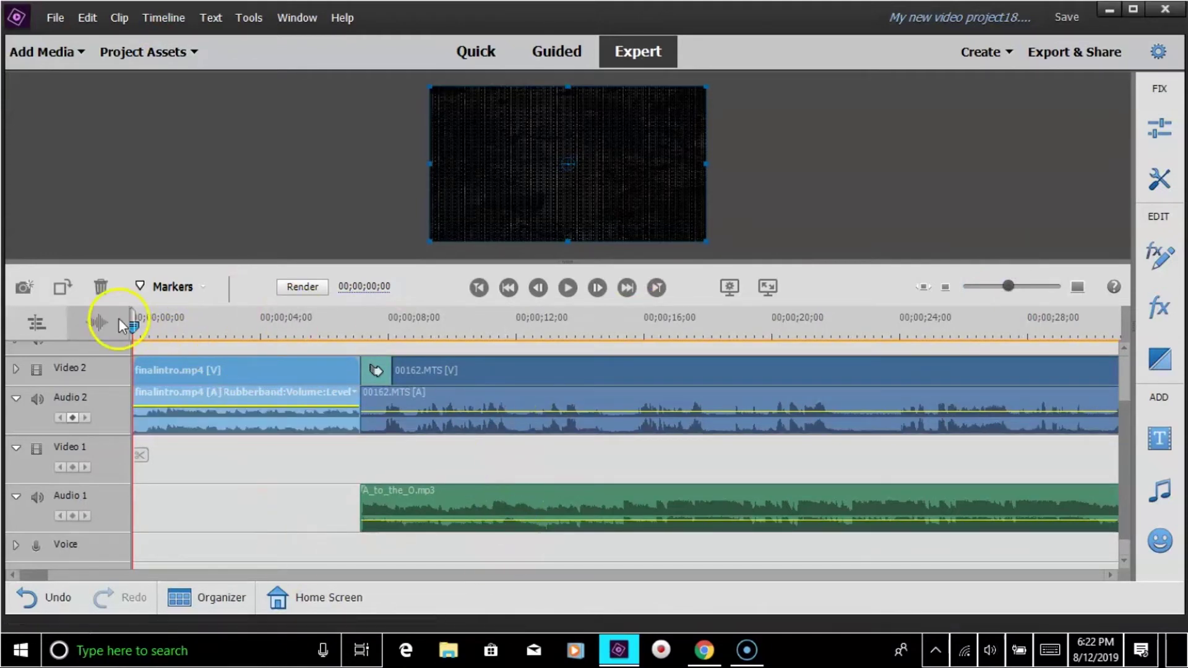
drag(138, 323, 113, 331)
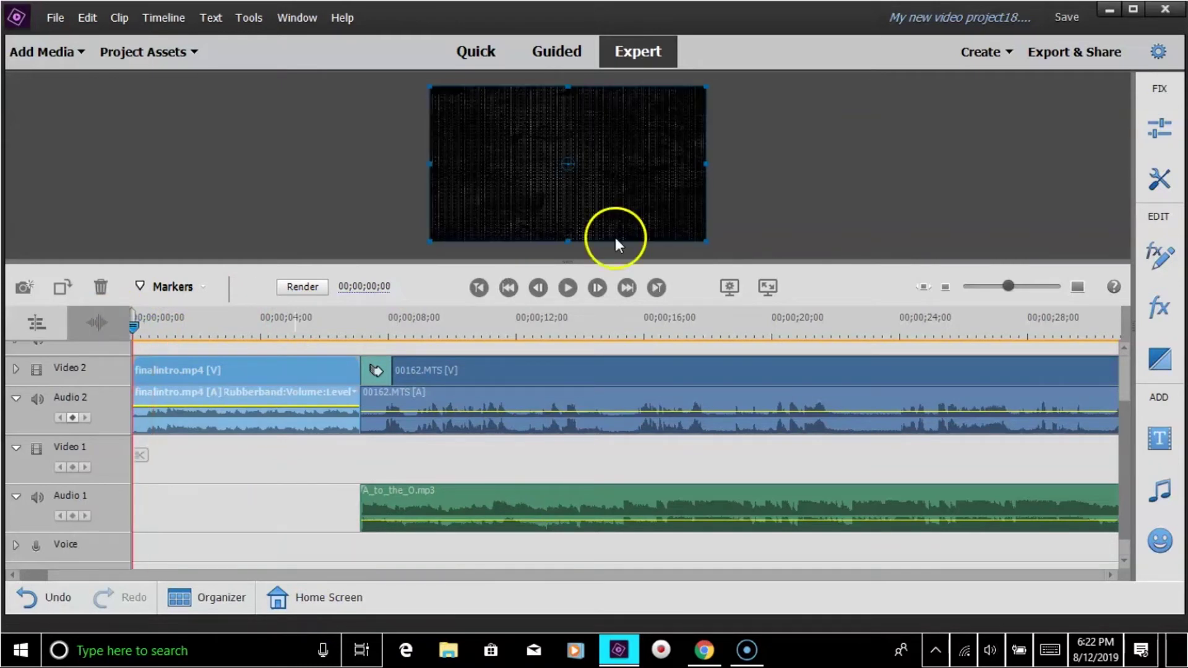
click(567, 290)
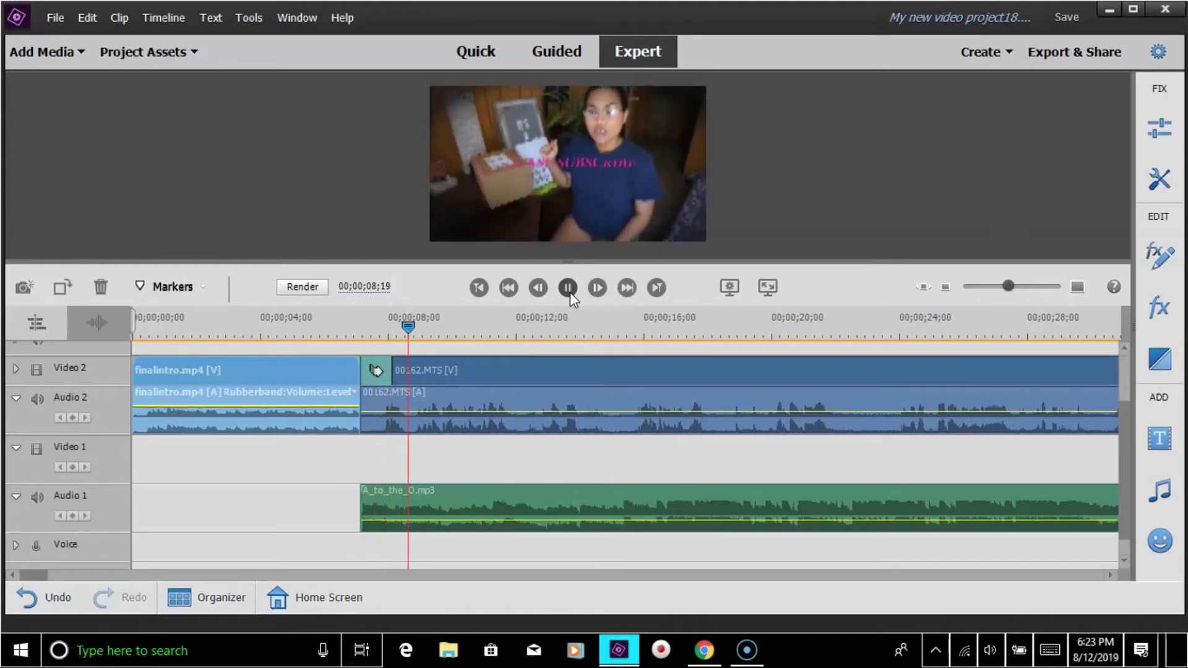
click(570, 292)
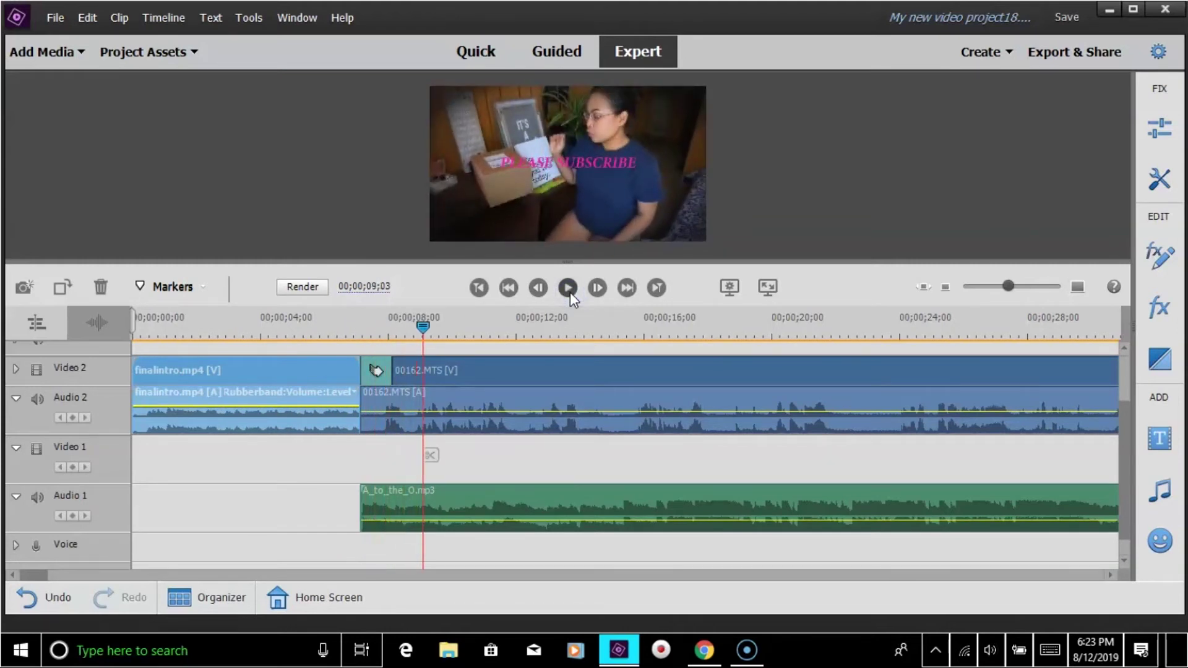
- Return the playhead to the beginning of the timeline at 00;00;00;00
drag(1008, 287, 932, 287)
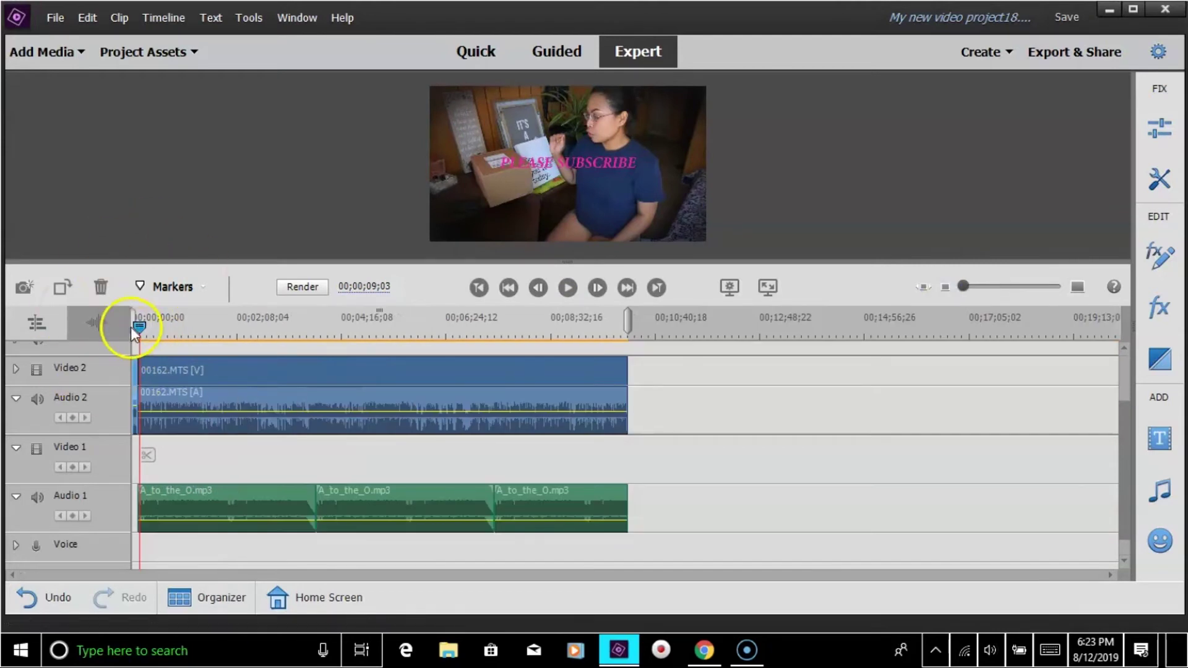
drag(137, 328, 134, 405)
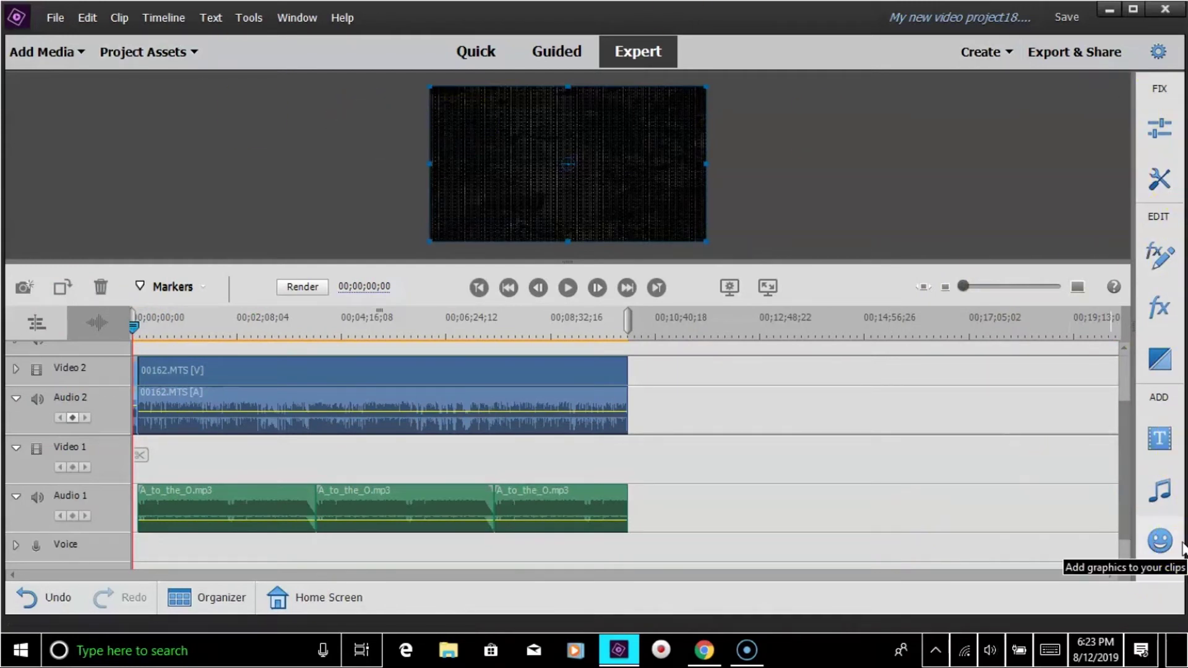
click(148, 62)
click(149, 62)
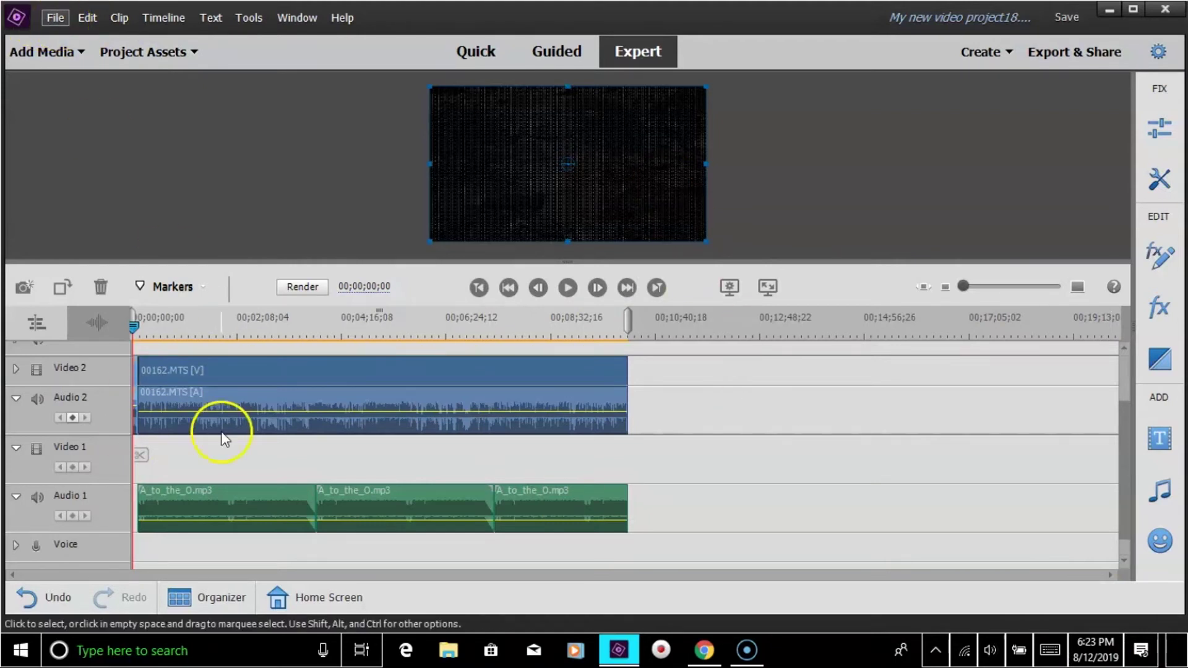
click(978, 288)
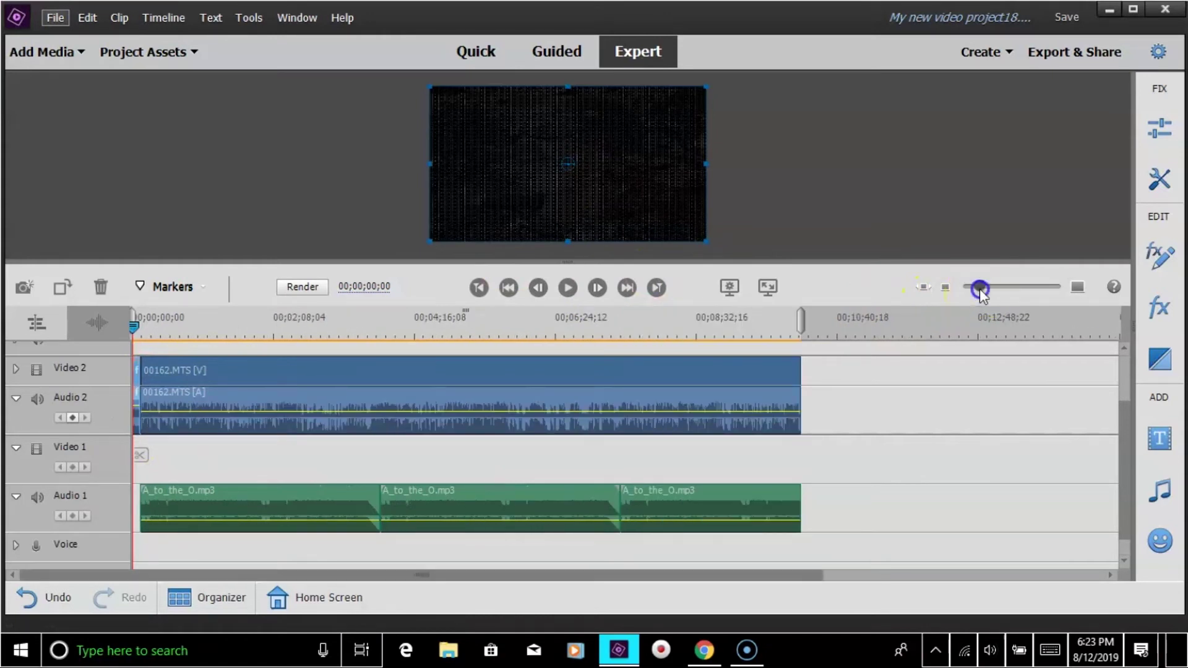
drag(980, 291, 945, 288)
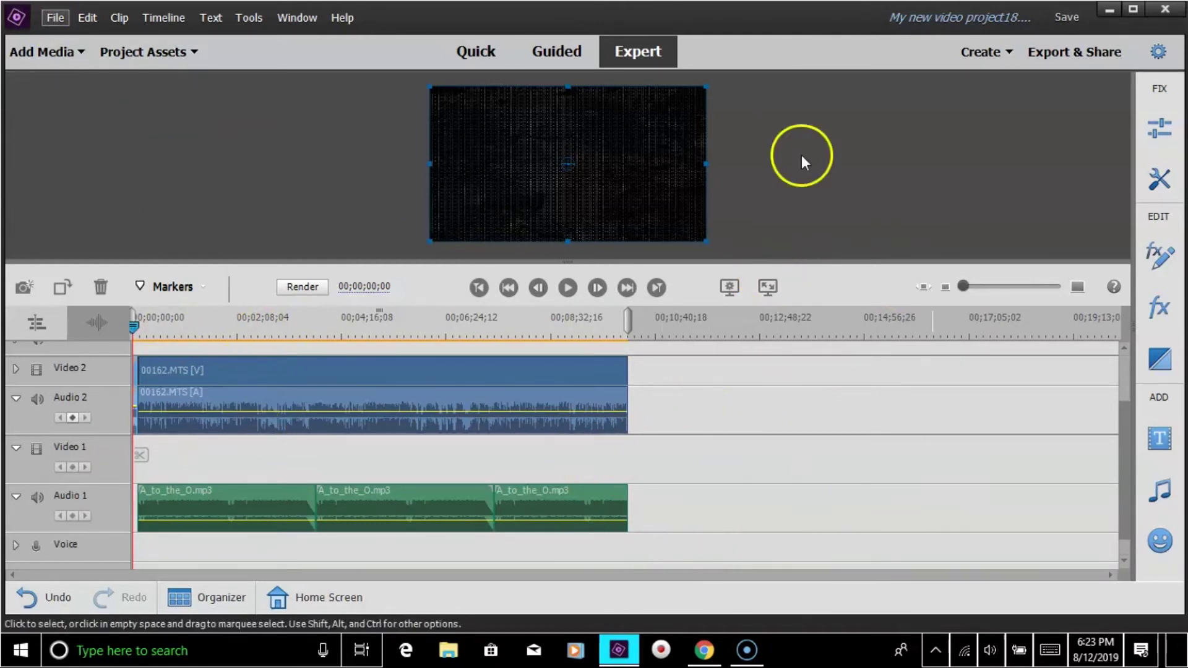
click(56, 18)
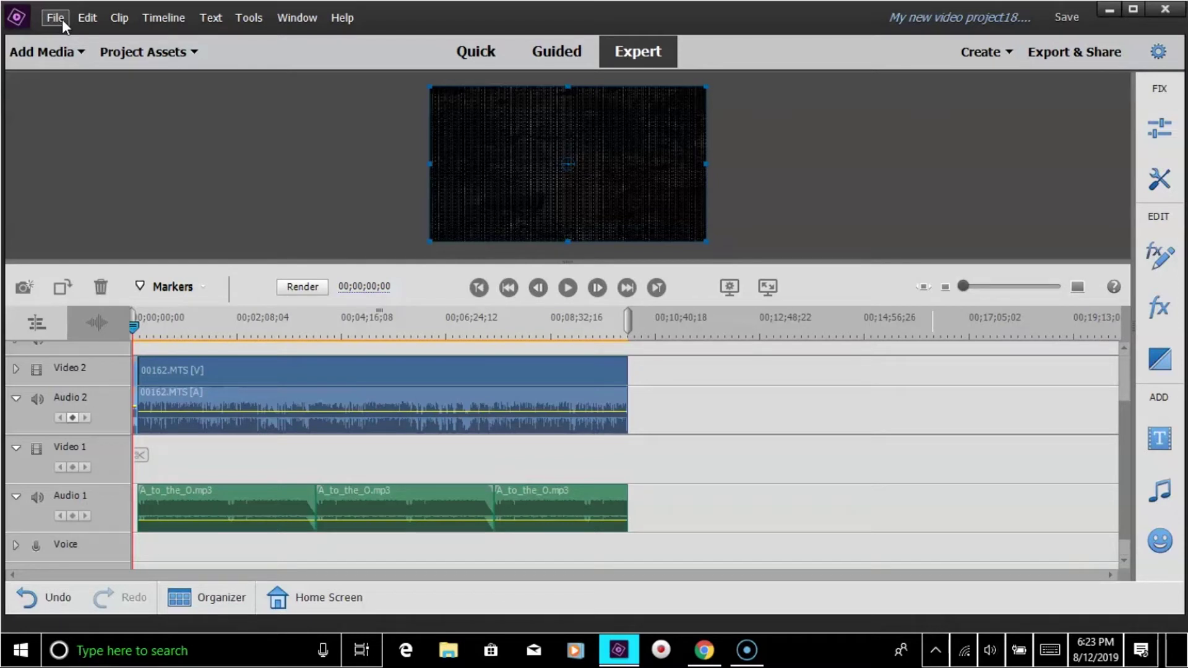
click(149, 53)
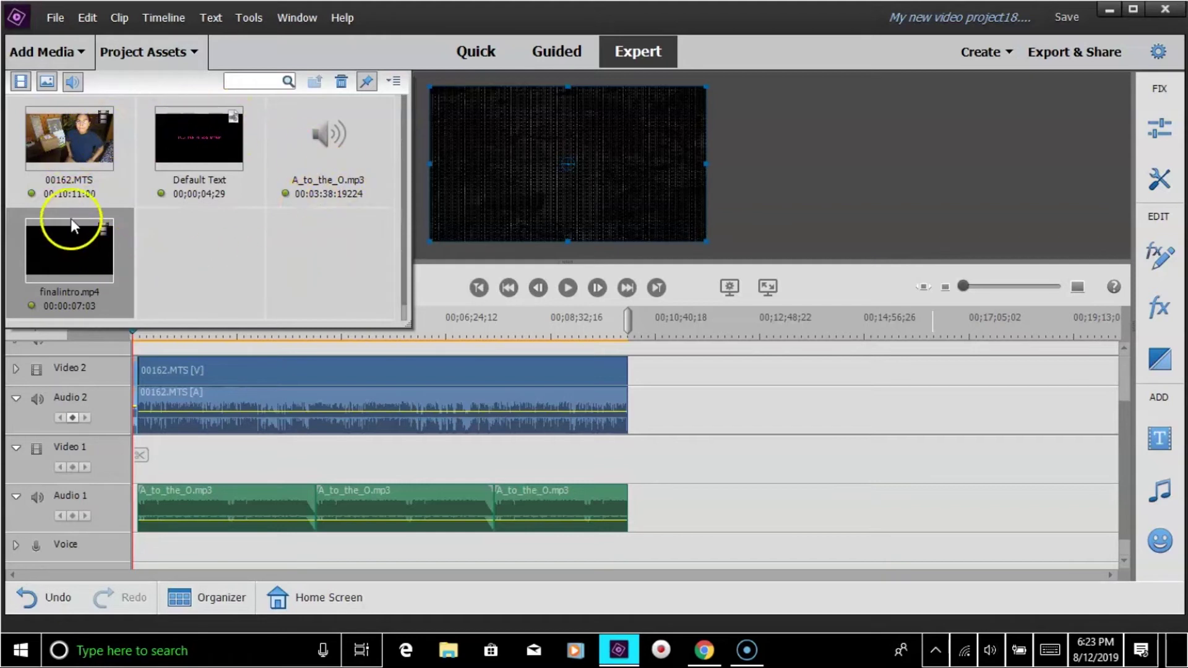
click(175, 53)
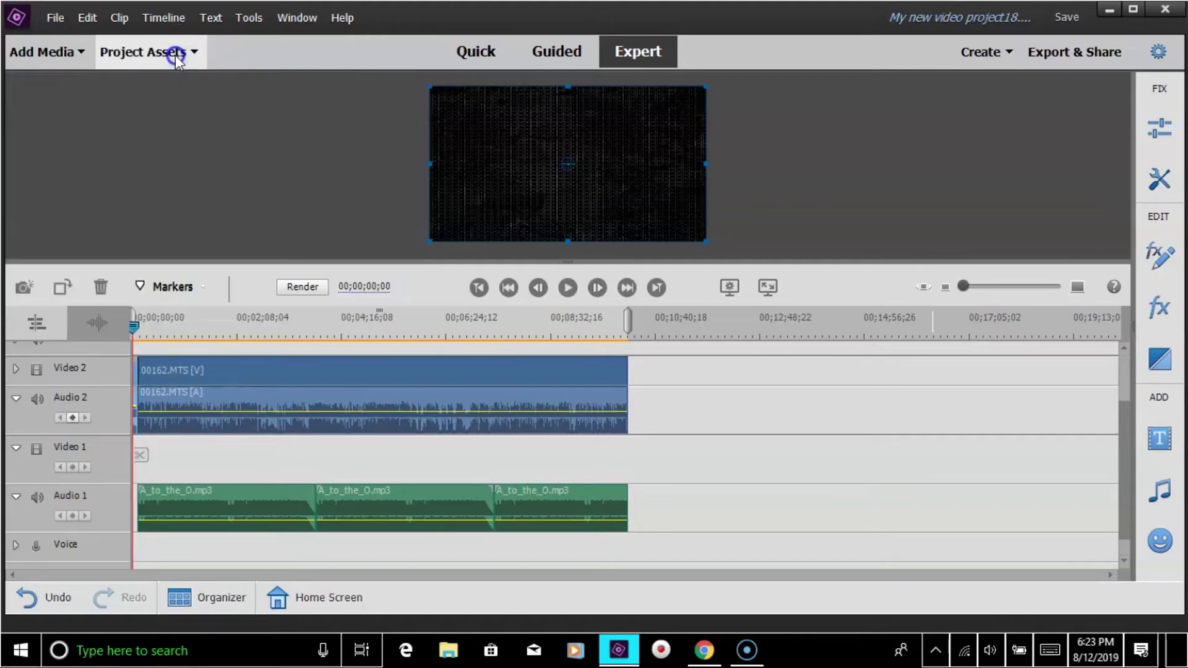
- Save the project under the name PIC9 in the Desktop folder as an Adobe Premiere Elements Project
click(56, 19)
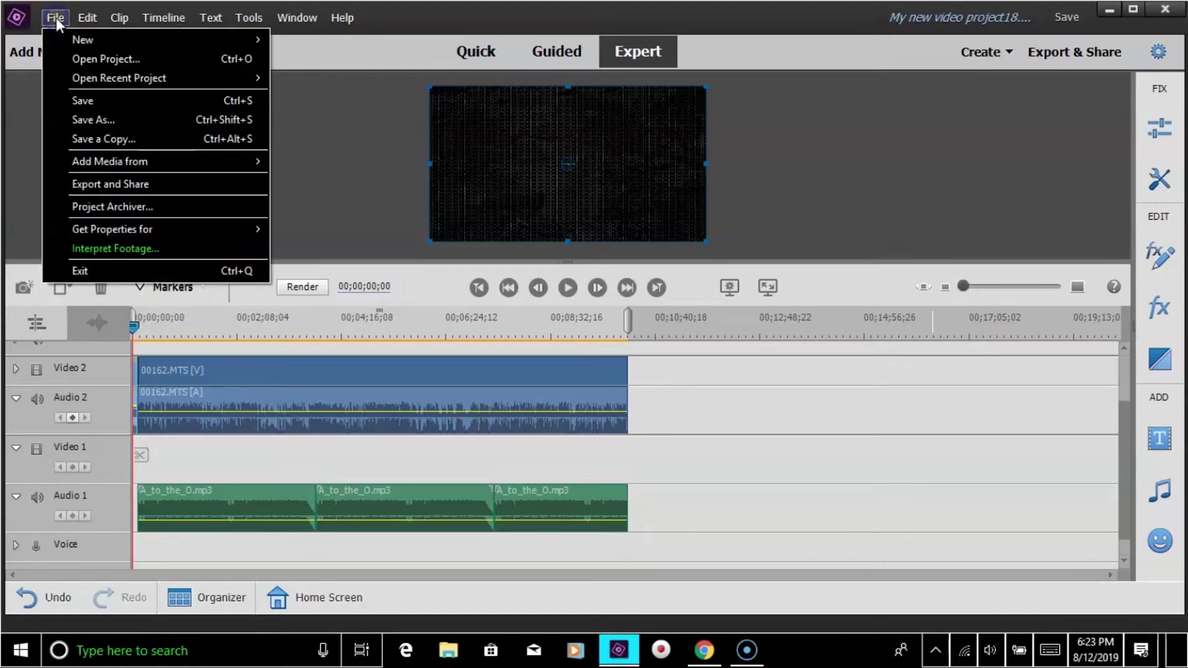
click(127, 120)
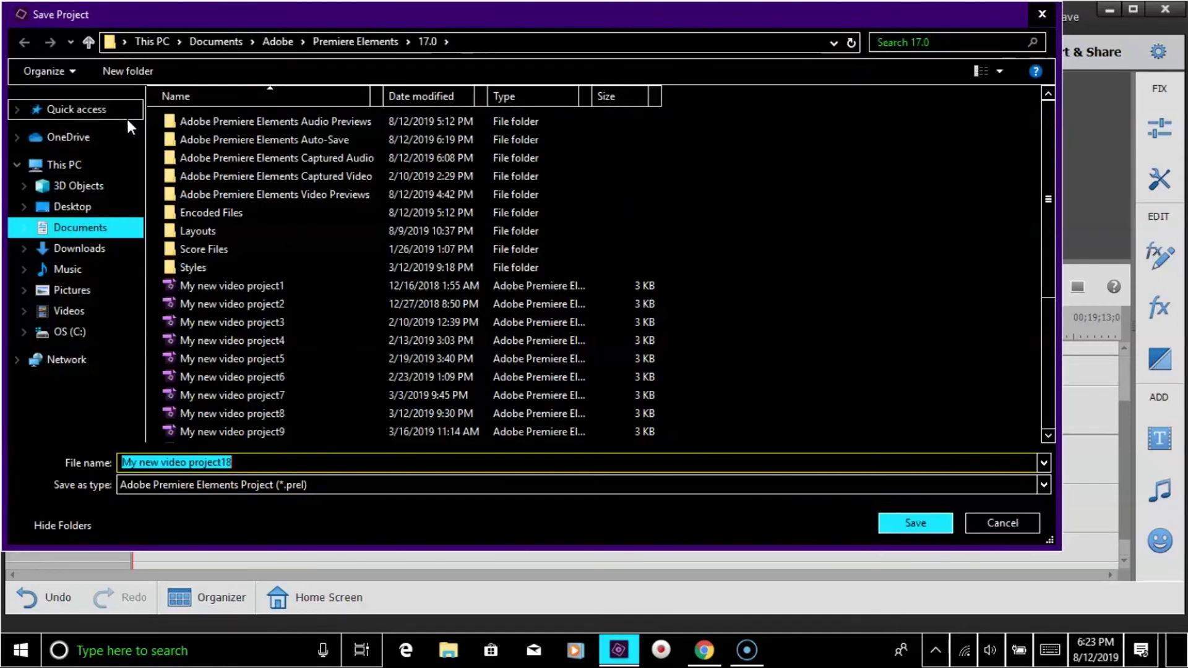
click(82, 208)
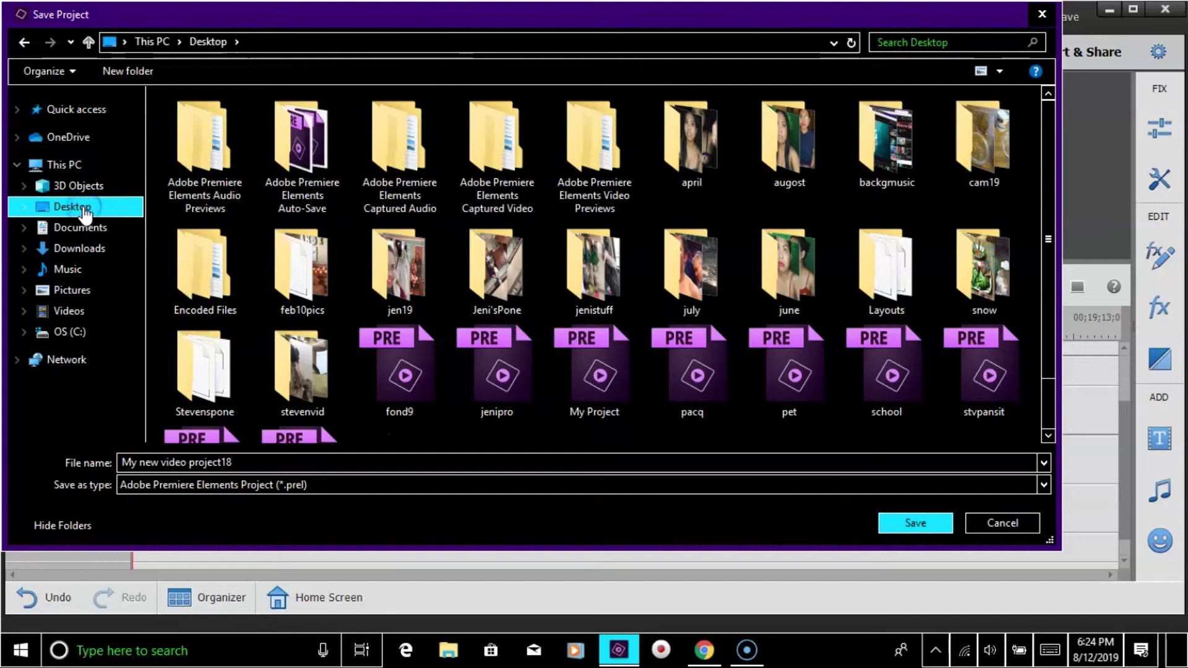
click(265, 469)
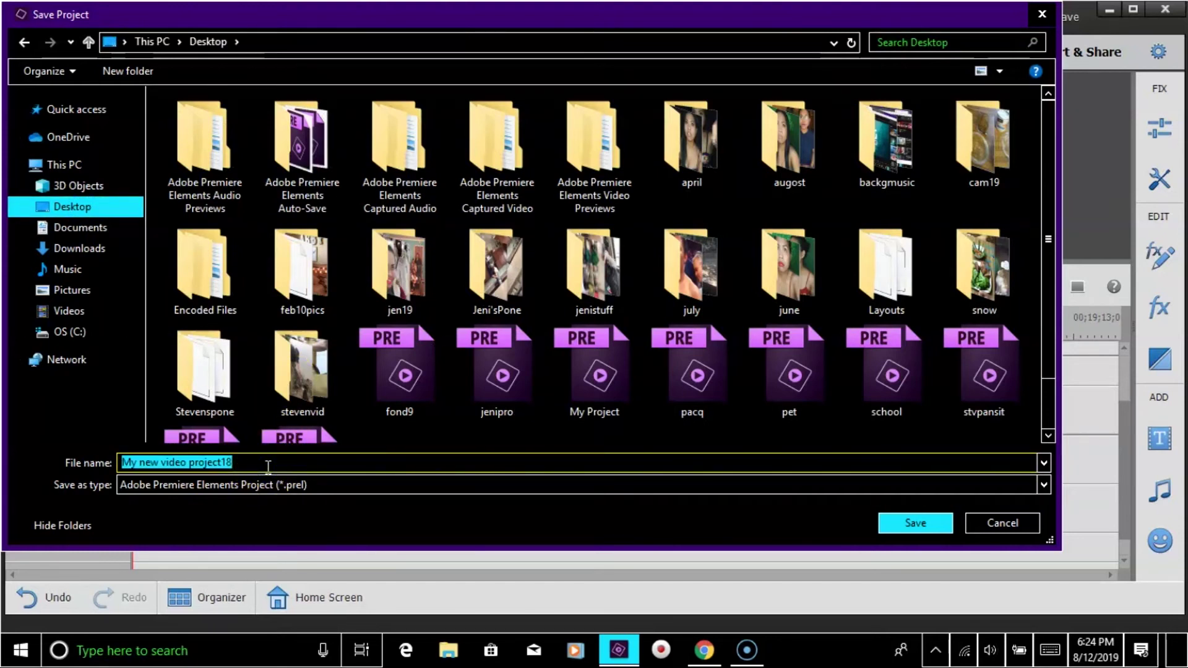
text(PIV)
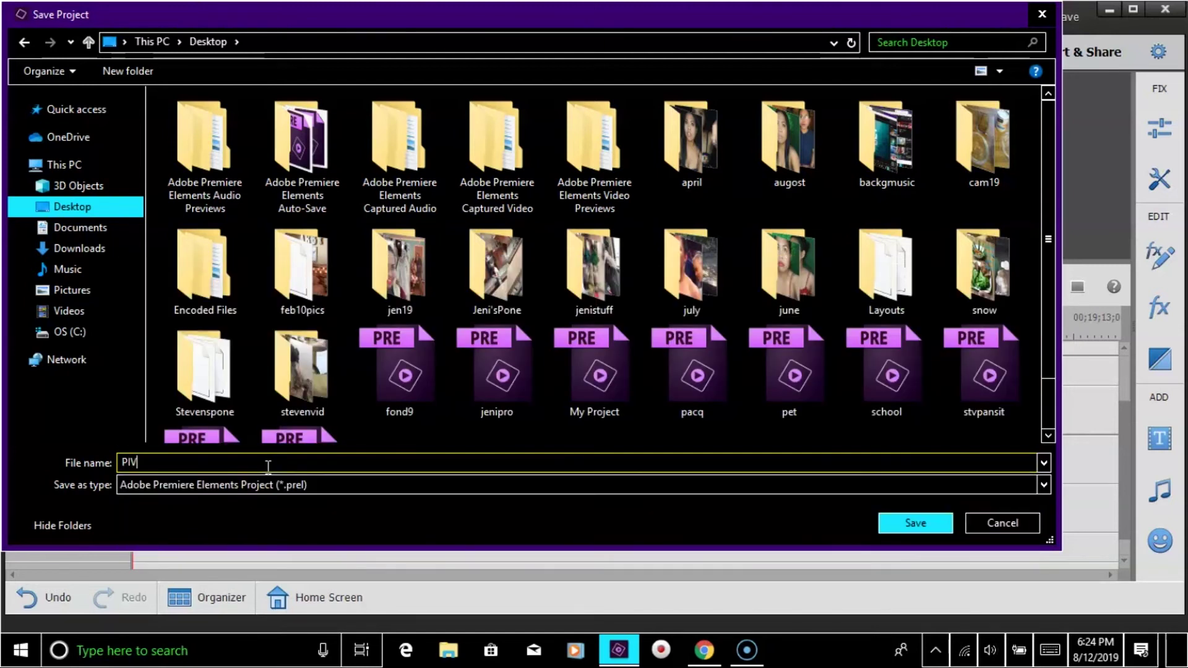
key(BackSpace)
text(C9)
click(933, 521)
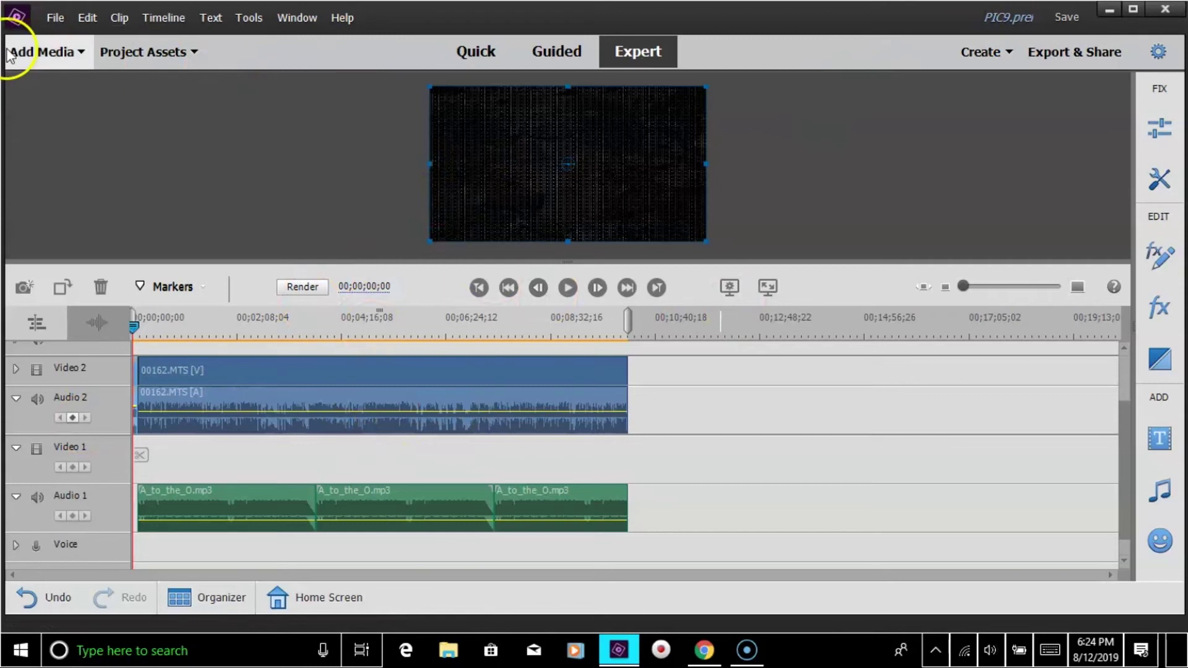
click(61, 20)
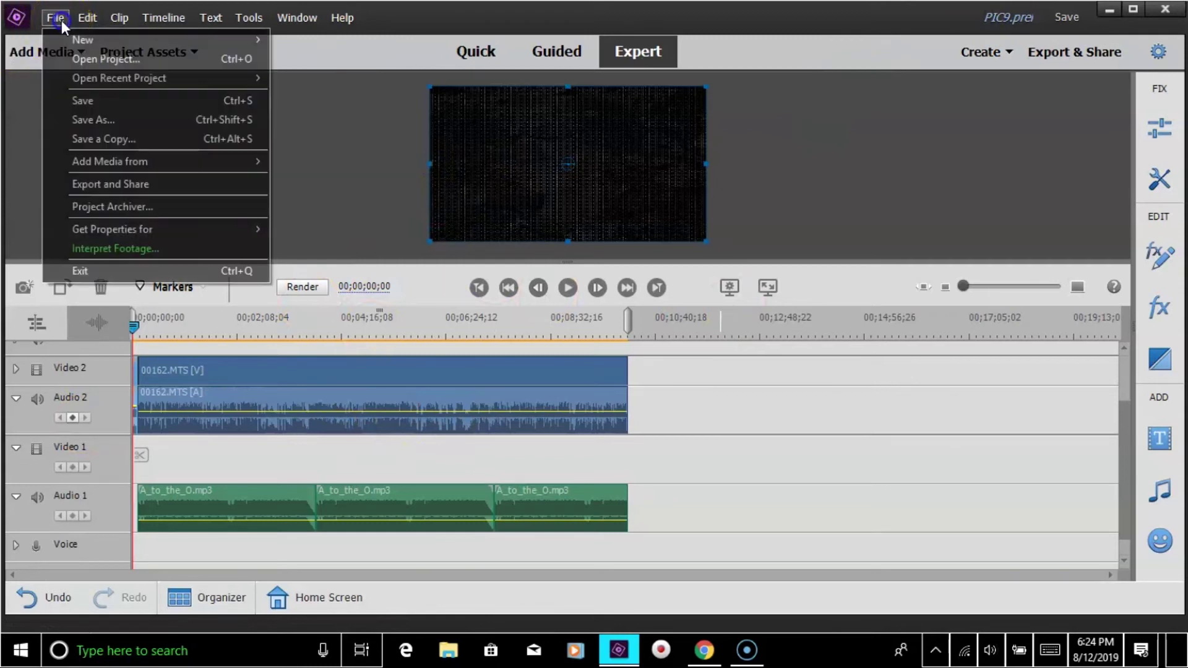
mouse_move(113, 42)
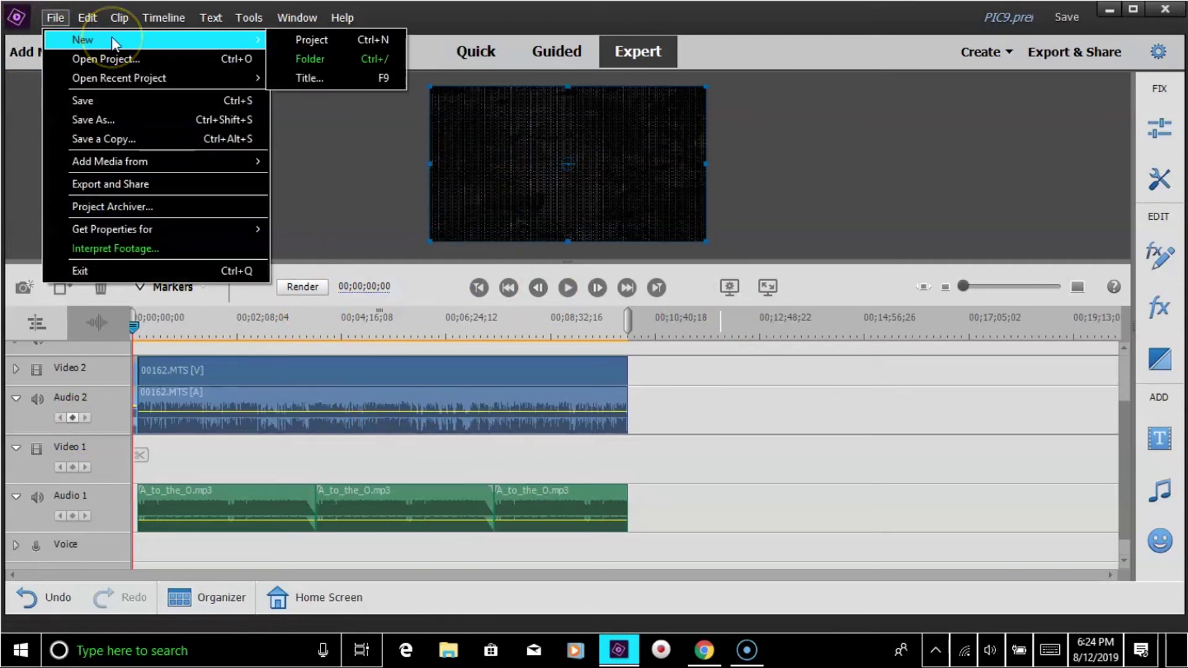
drag(111, 36, 283, 36)
click(310, 39)
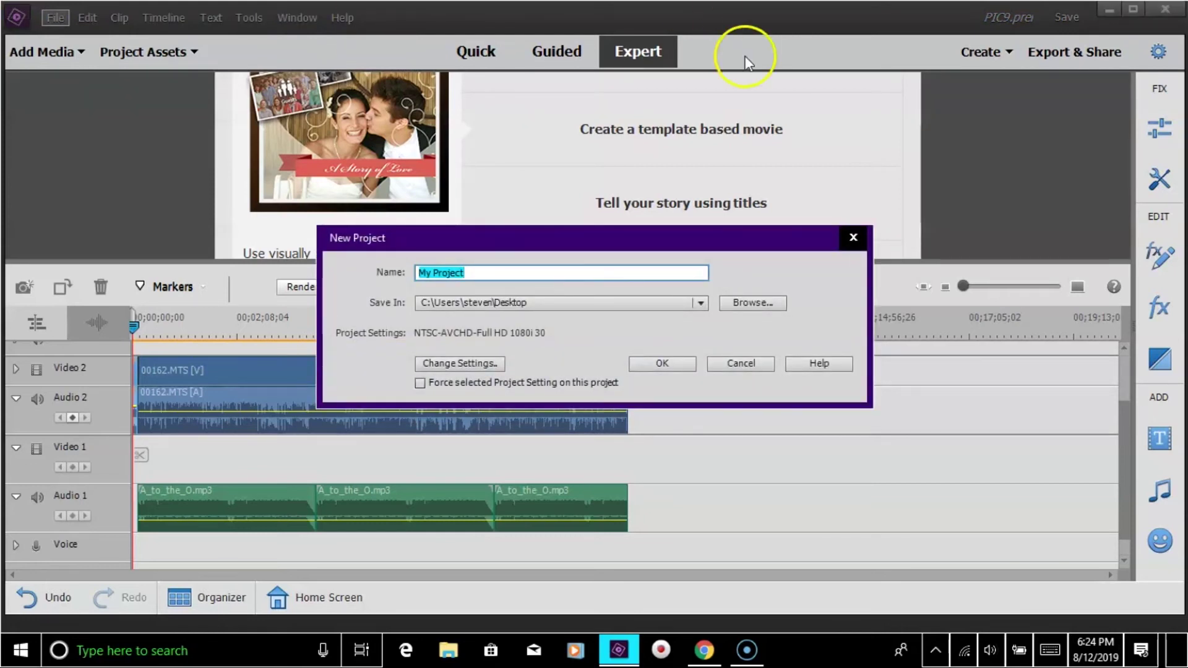
click(730, 371)
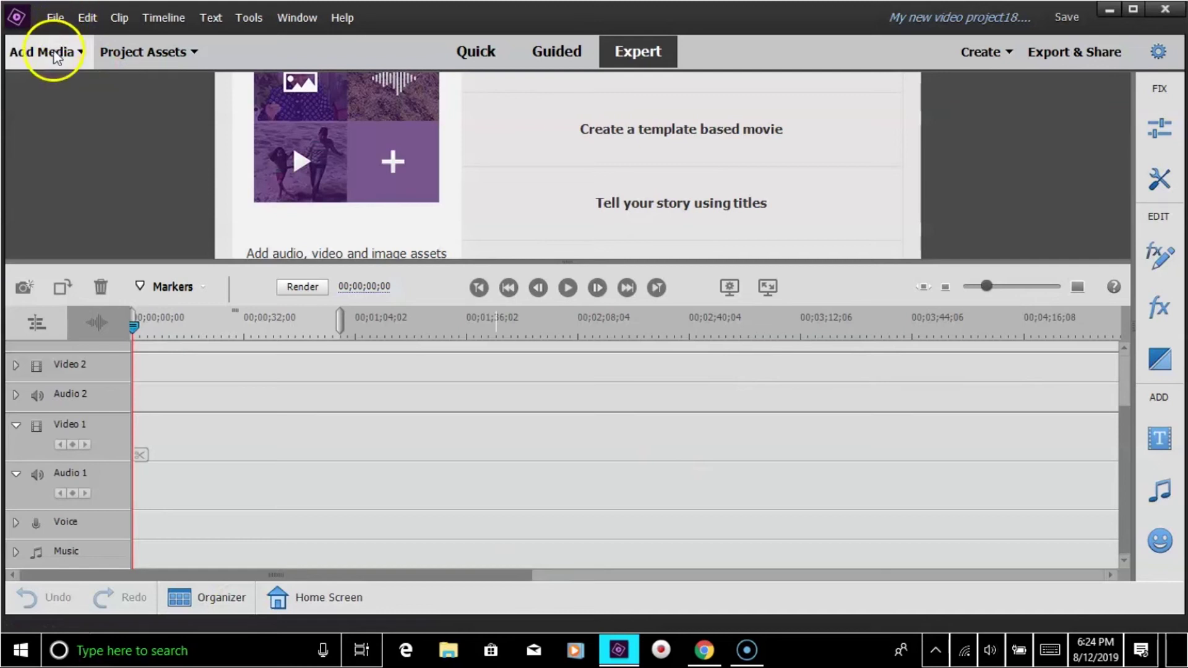
- Reopen the PIC9.prel project from the recent projects list
click(62, 23)
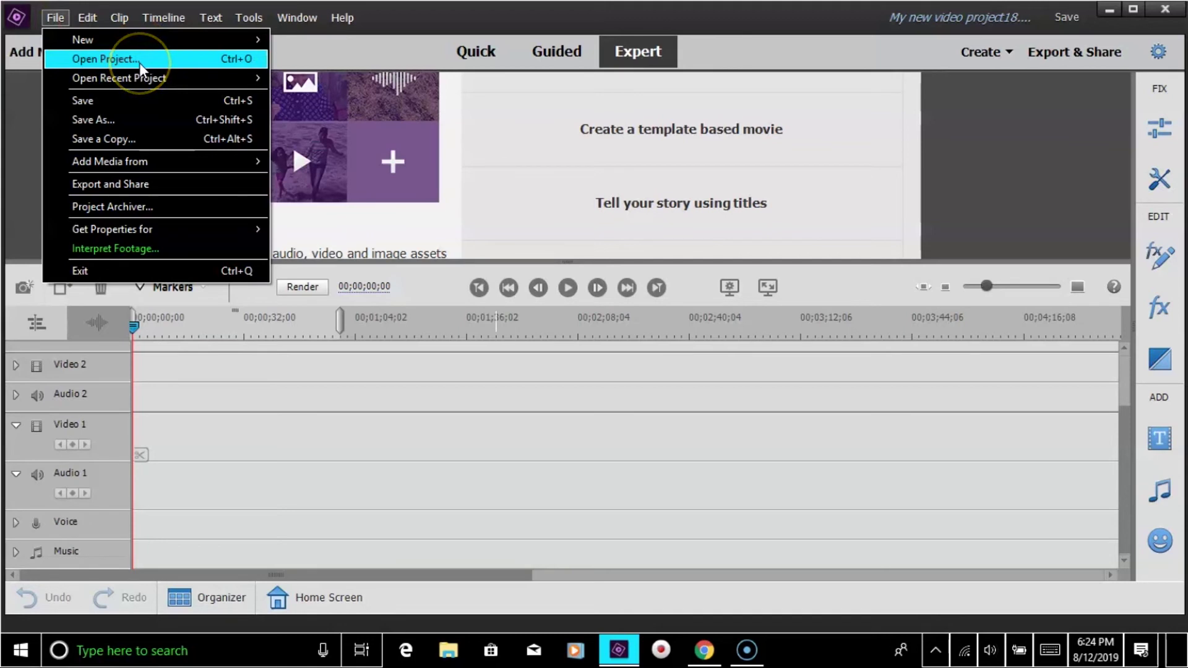
click(222, 78)
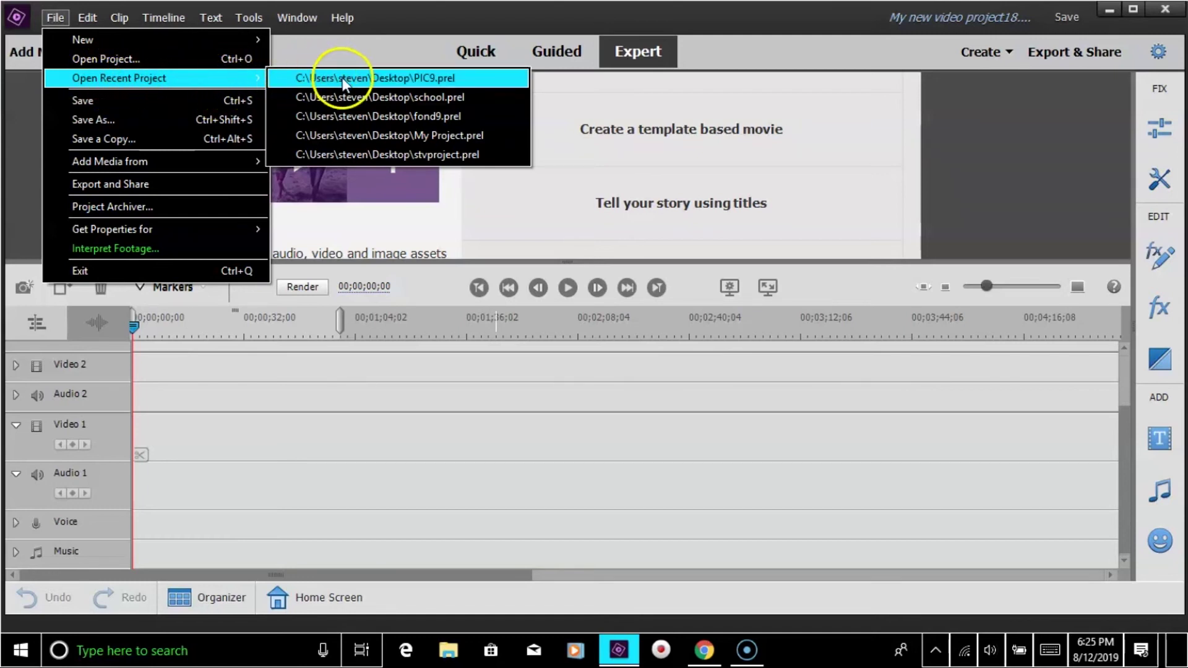
click(424, 79)
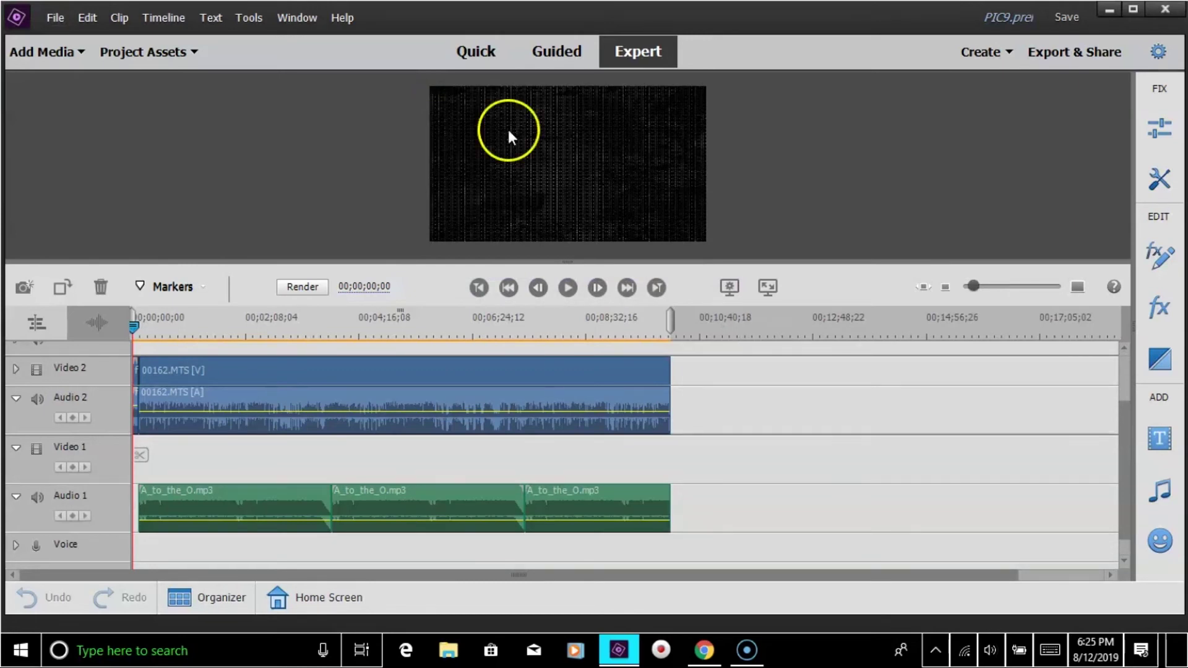
click(121, 339)
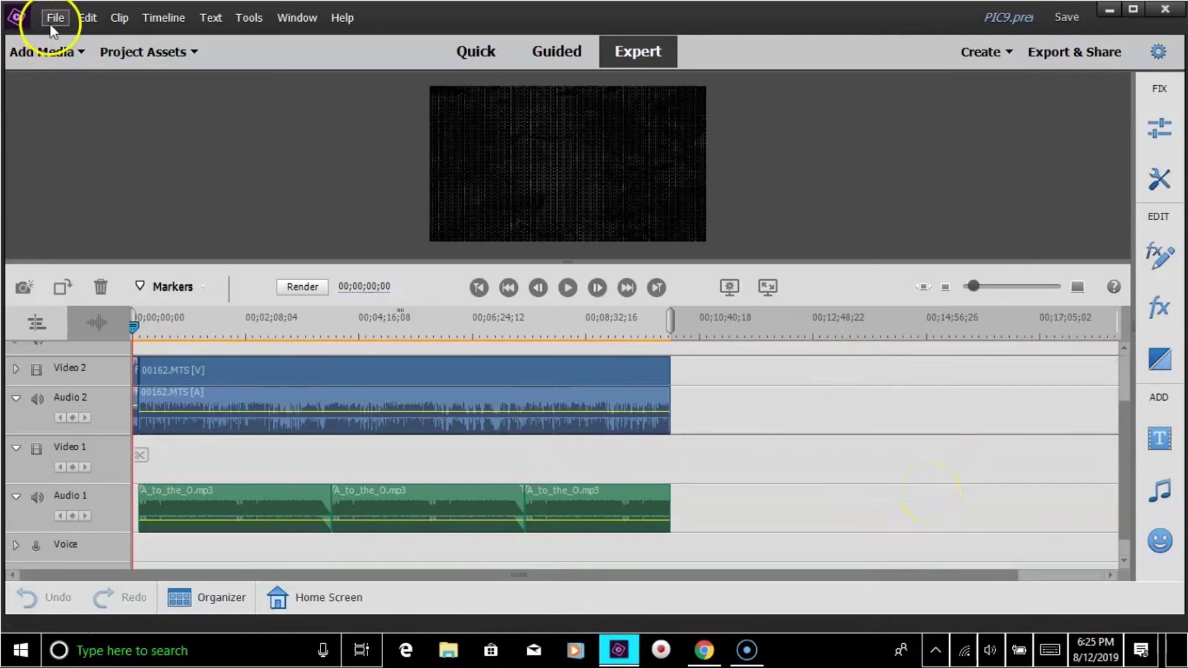
click(160, 53)
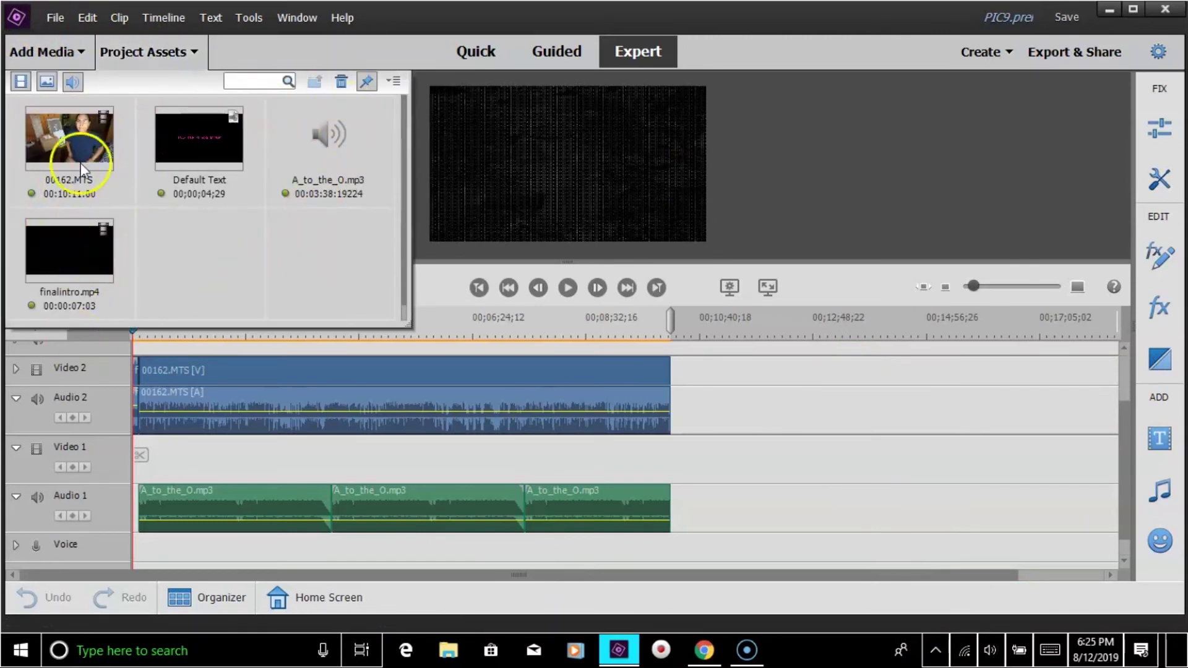
click(55, 17)
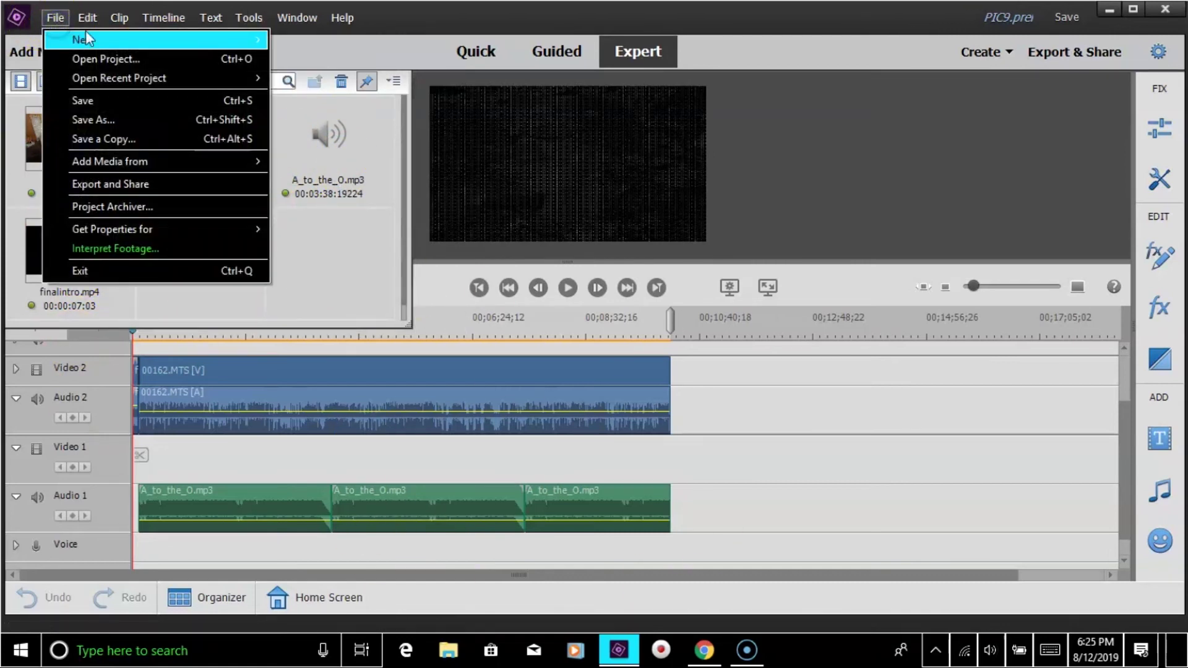
click(120, 121)
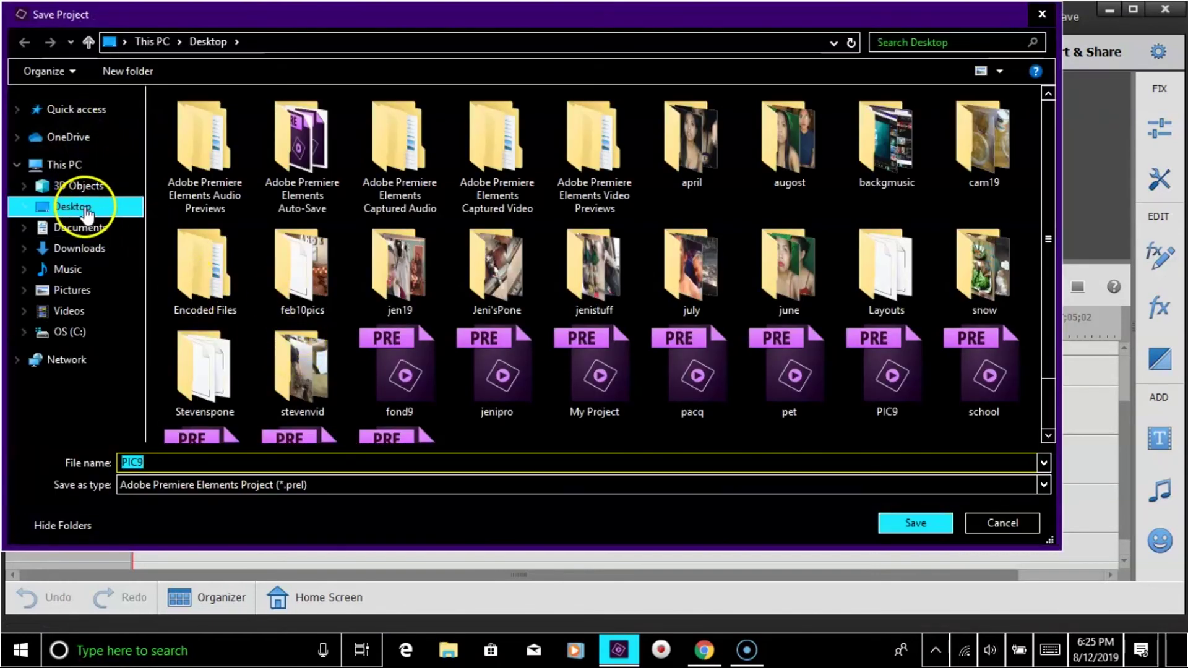
click(183, 465)
click(993, 525)
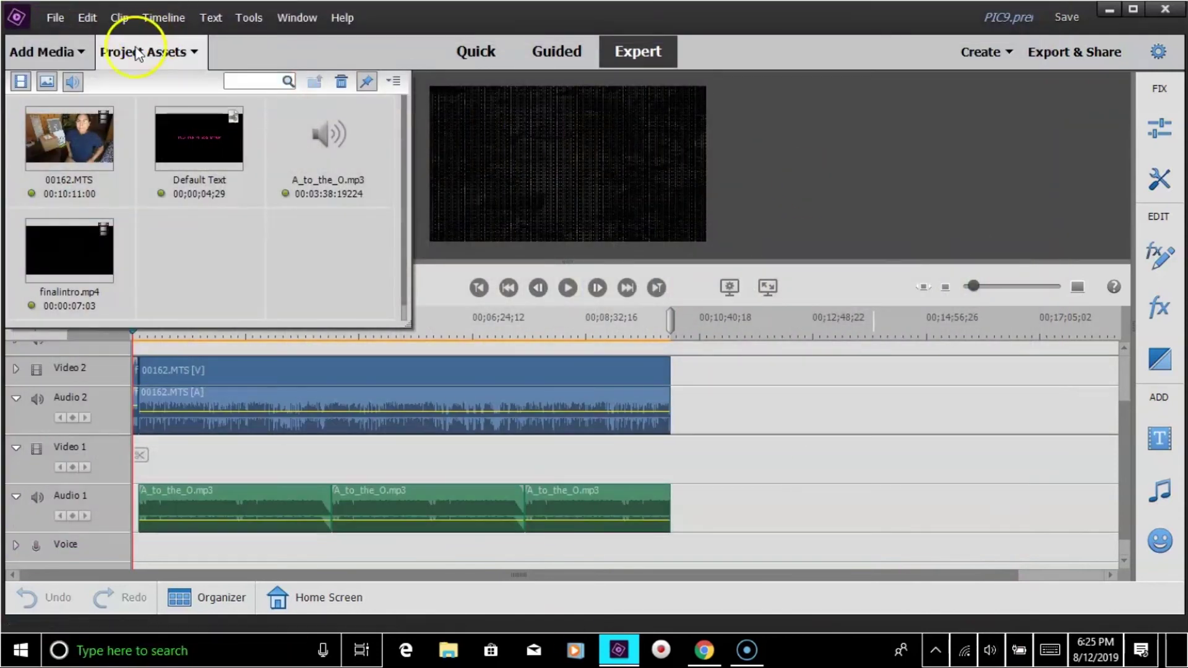
click(185, 54)
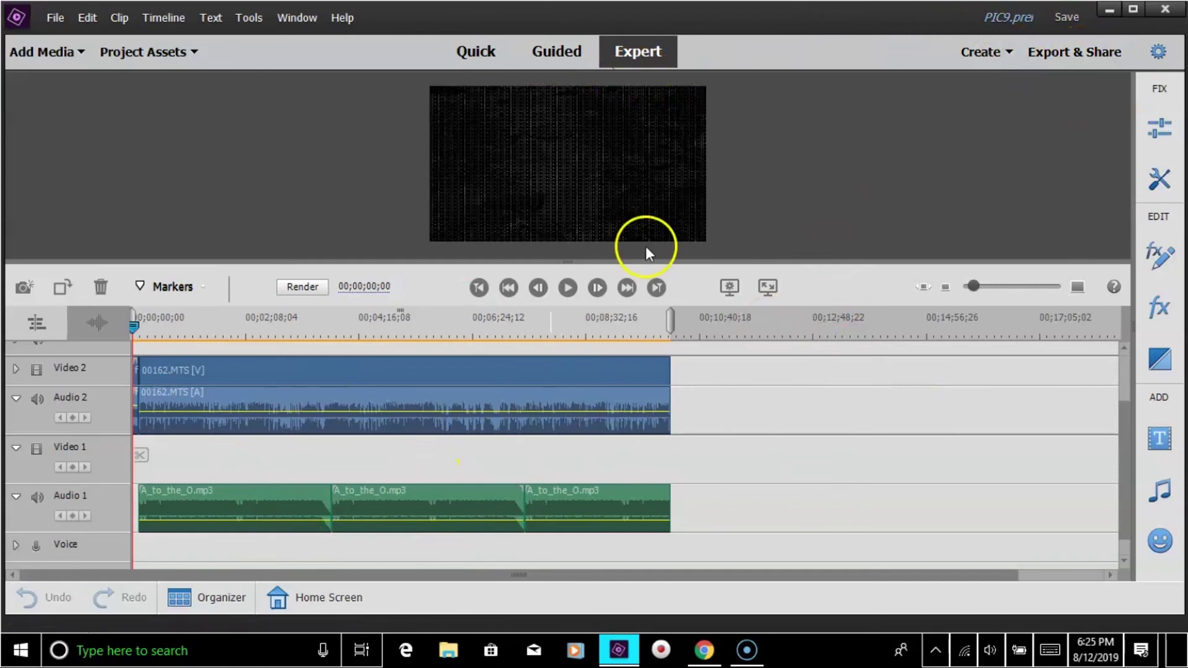
click(1088, 60)
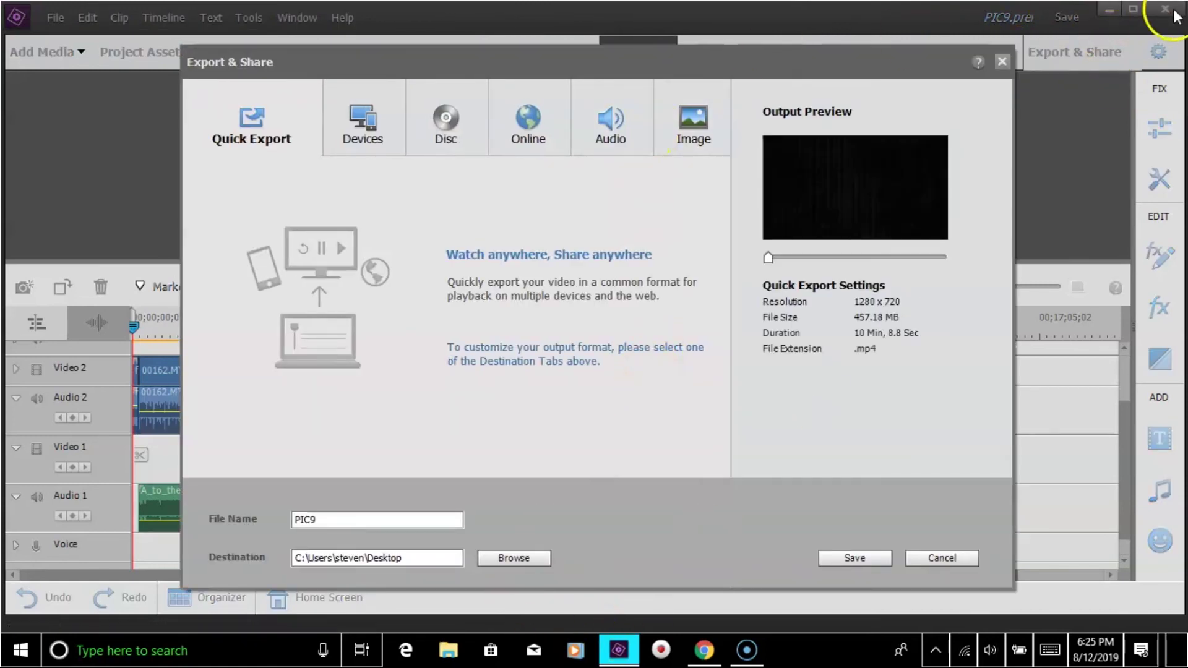
click(956, 563)
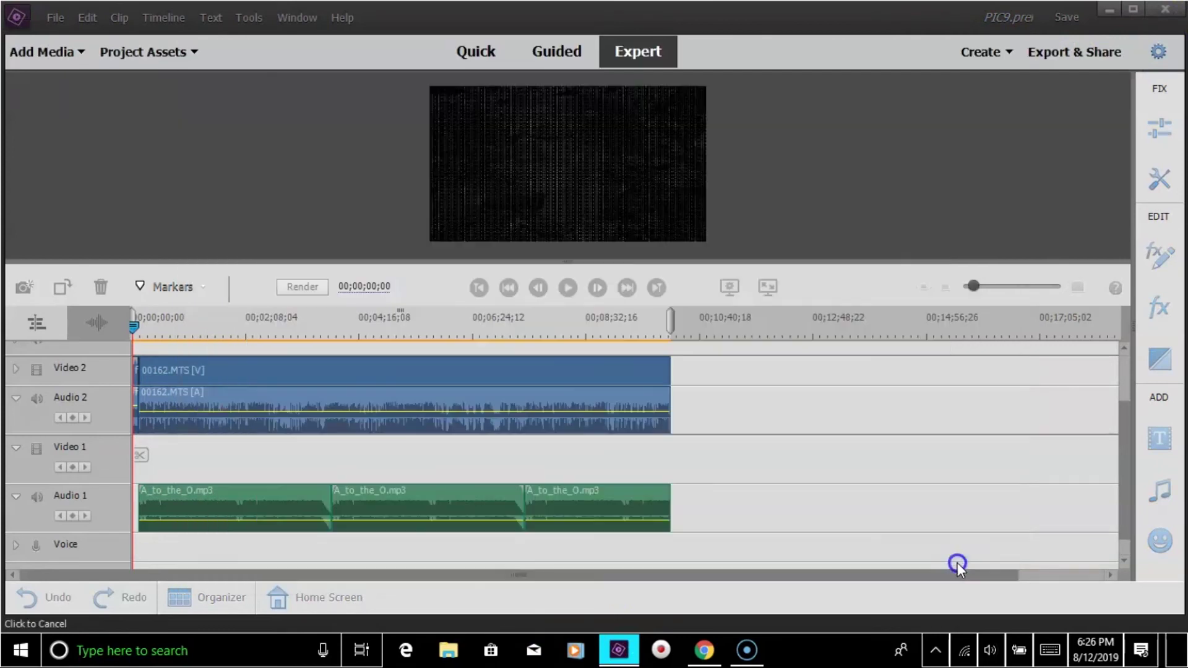
- Export PIC9 to the Desktop for computer playback at HD 1440 x 1080, MP4 - H.264, with the quality raised to the highest setting
click(1070, 59)
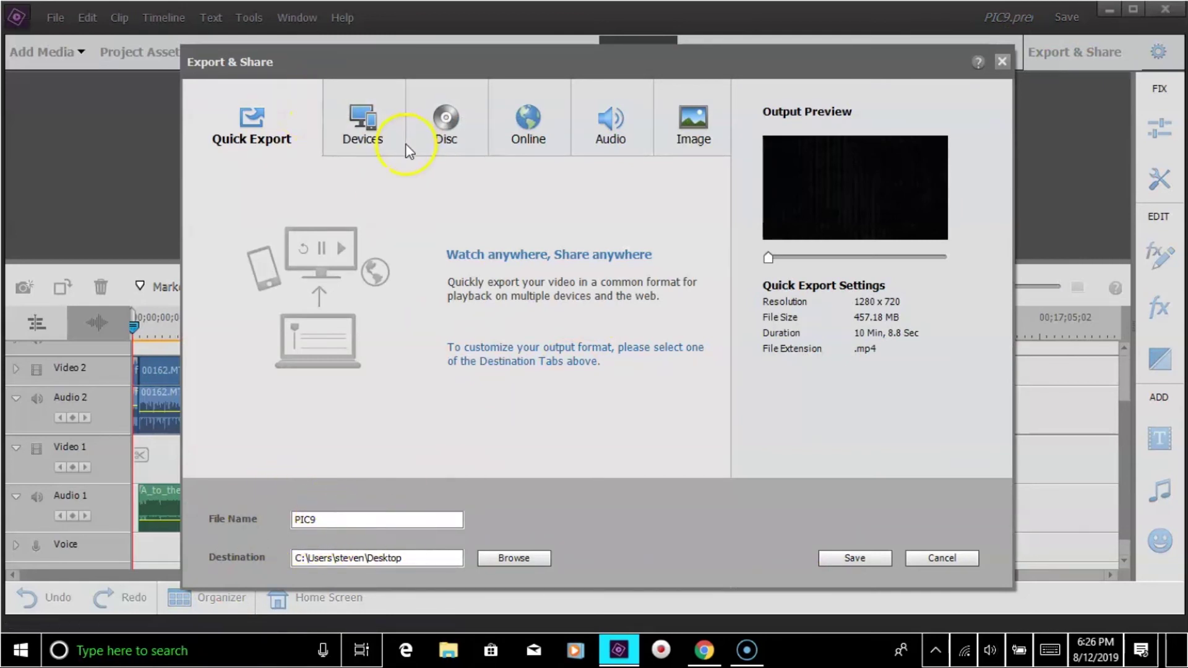
click(363, 121)
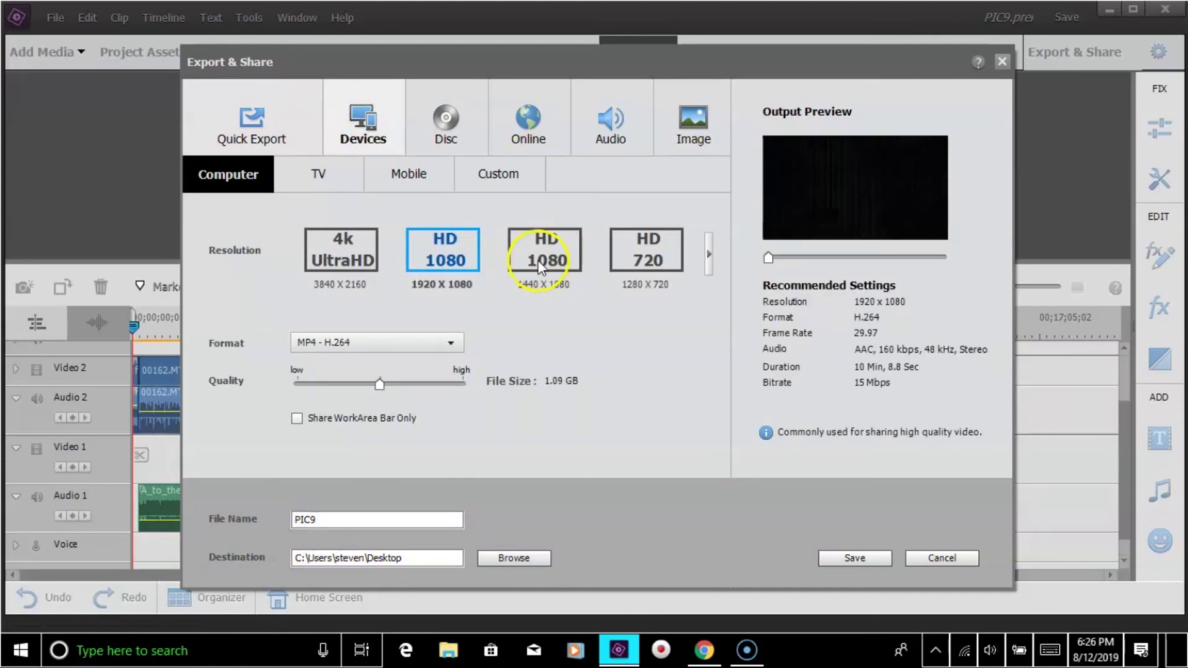
click(546, 261)
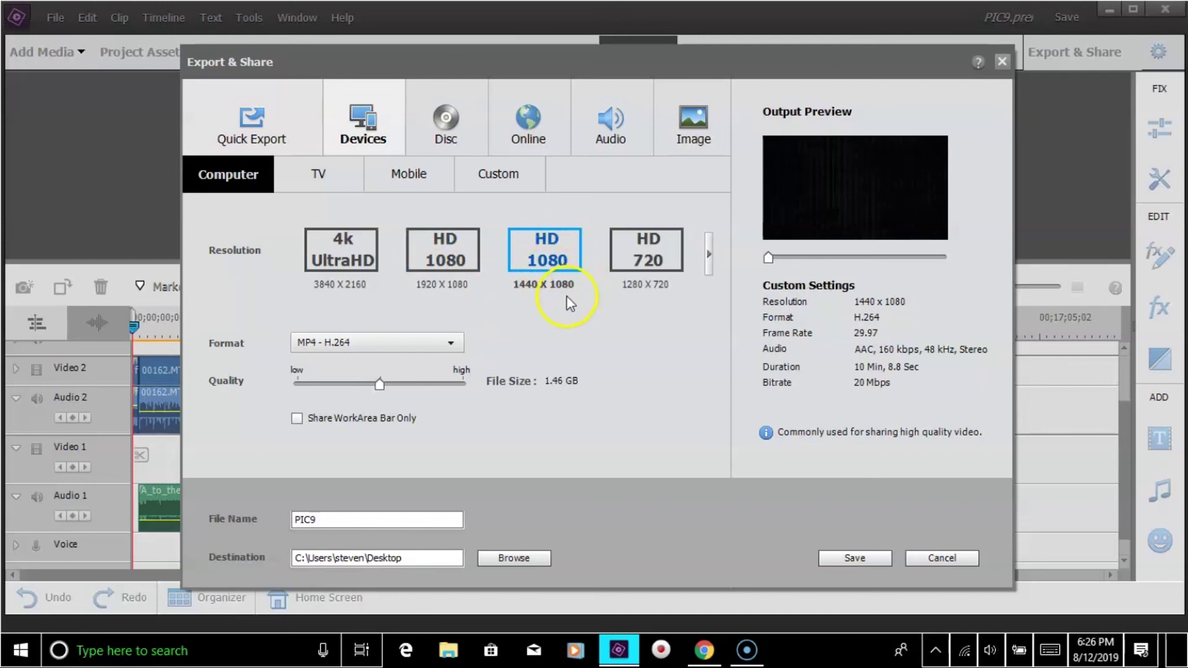
click(381, 388)
drag(381, 389, 463, 387)
click(854, 558)
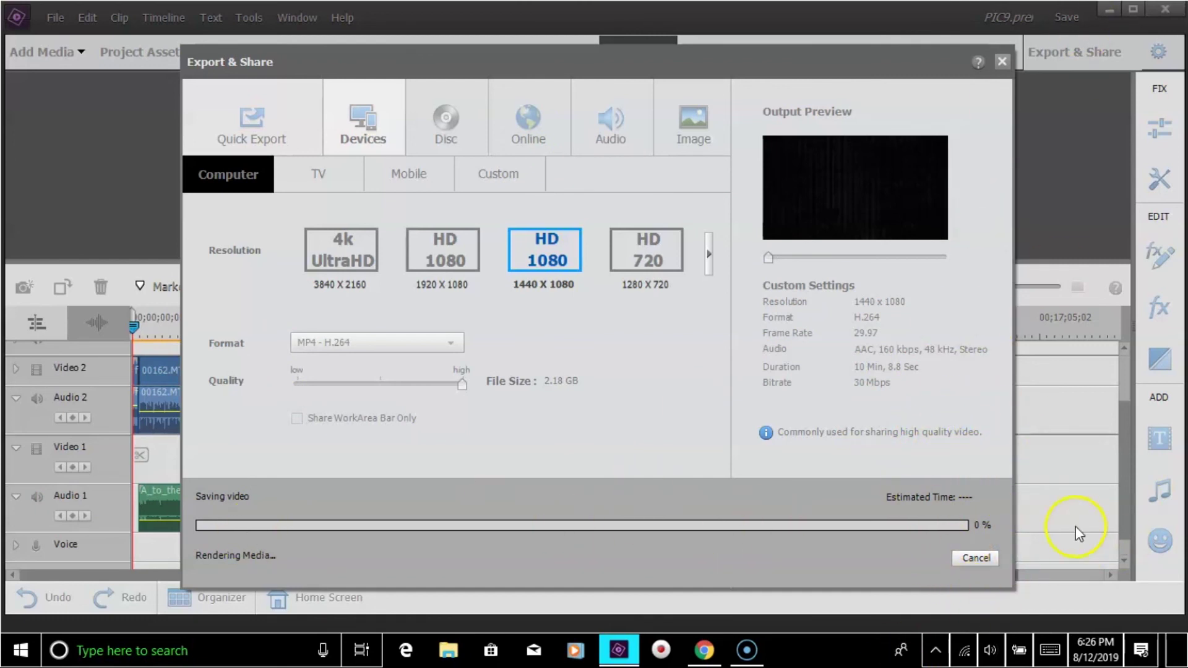
- Cancel the running video export and leave the Export & Share dialog
click(976, 557)
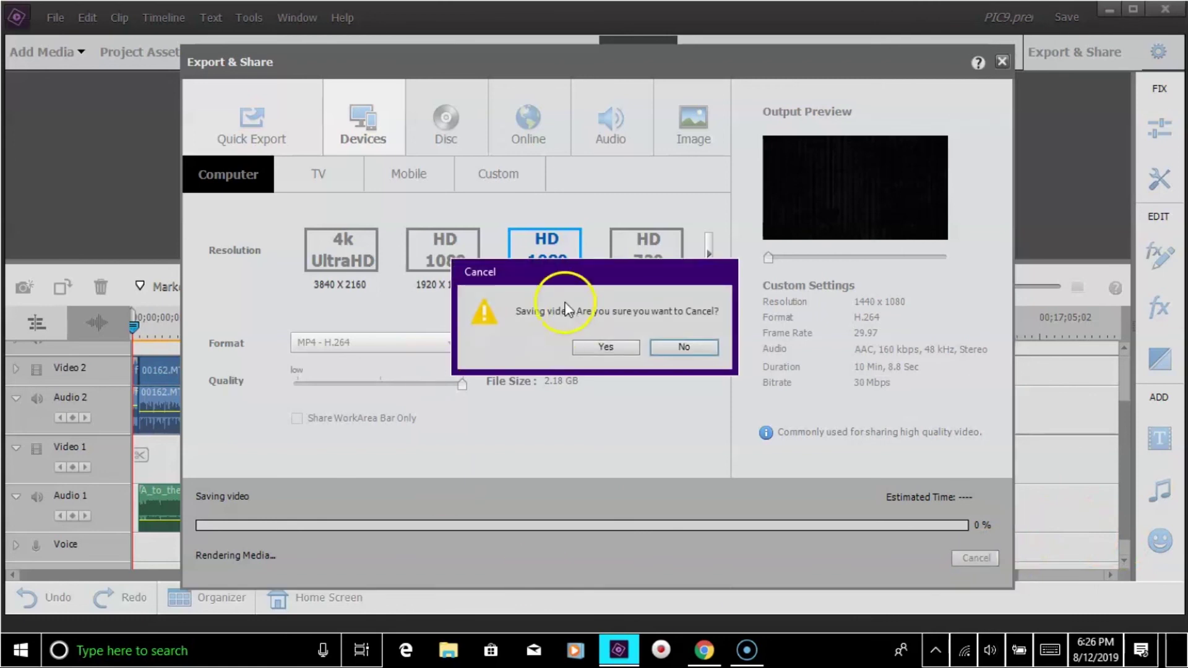
click(609, 348)
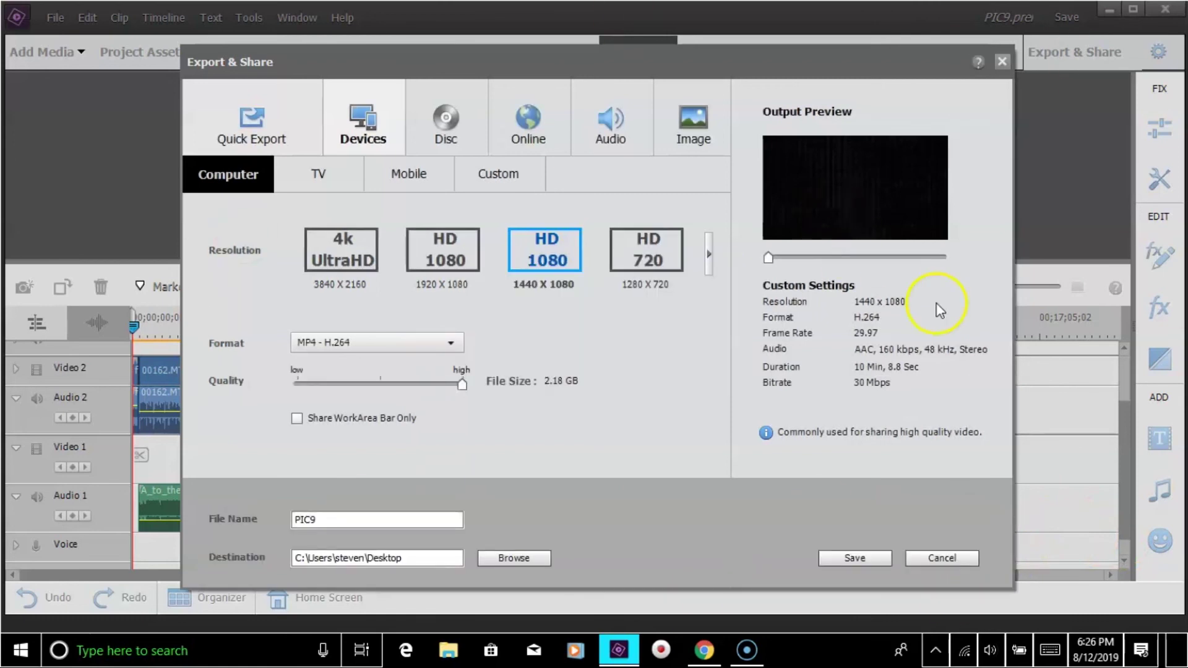
click(944, 558)
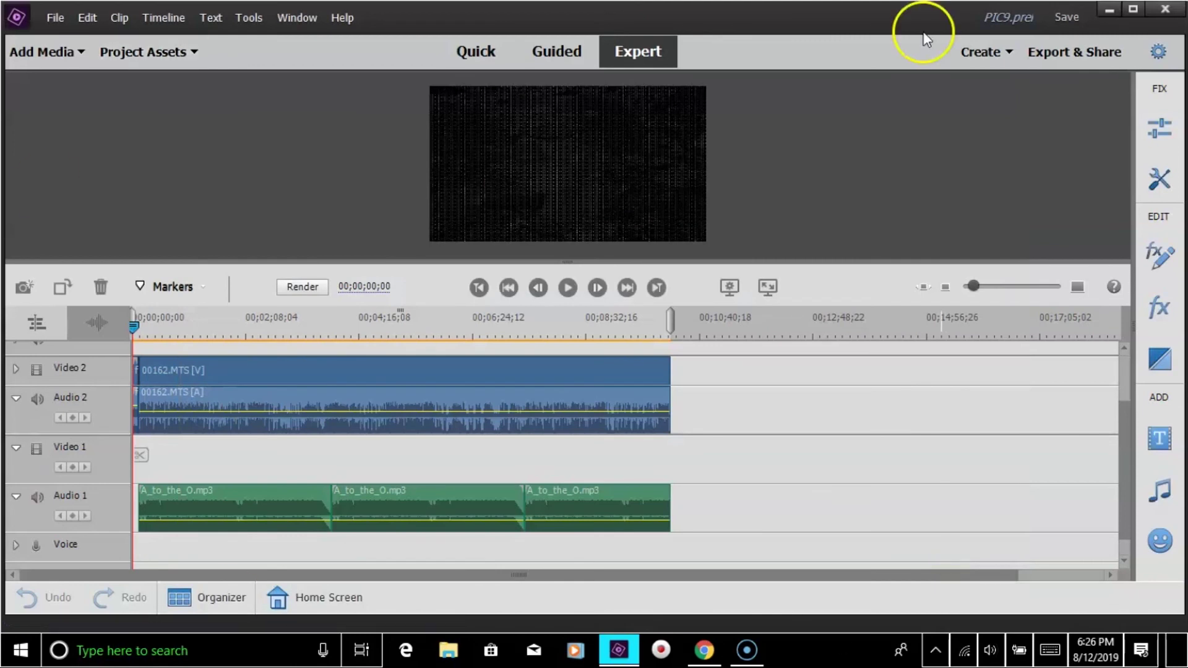
- Minimize the editor to look at the PIC9 files on the desktop, and bring Adobe Premiere Elements back
click(1103, 12)
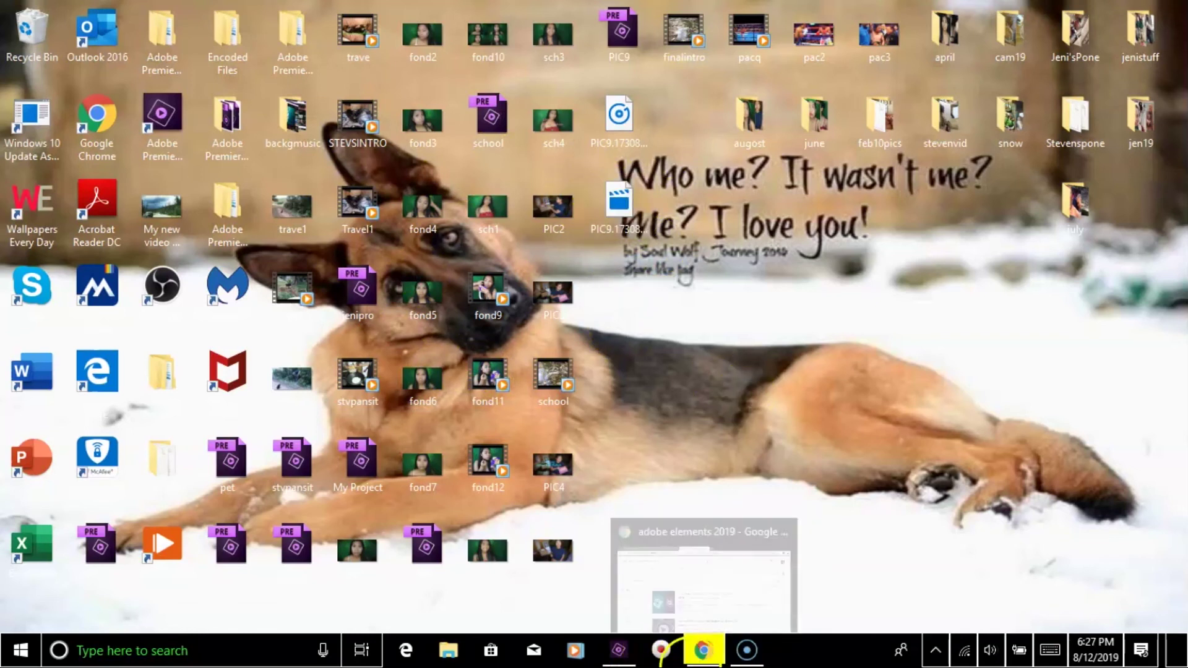
click(1063, 380)
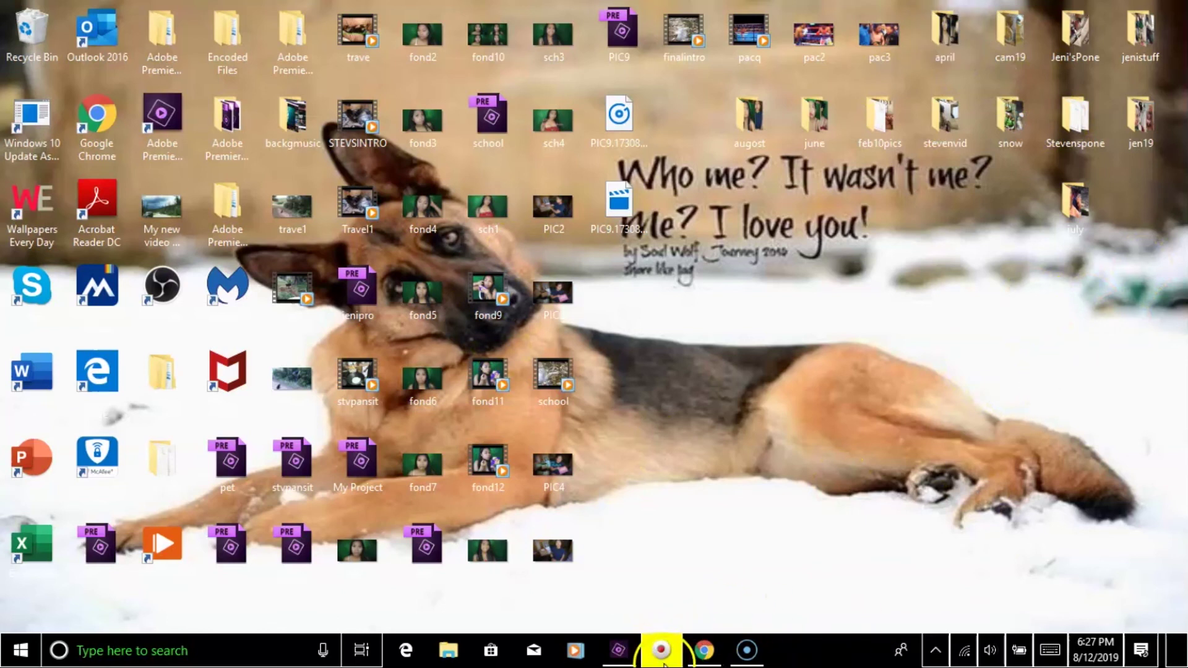
mouse_move(618, 651)
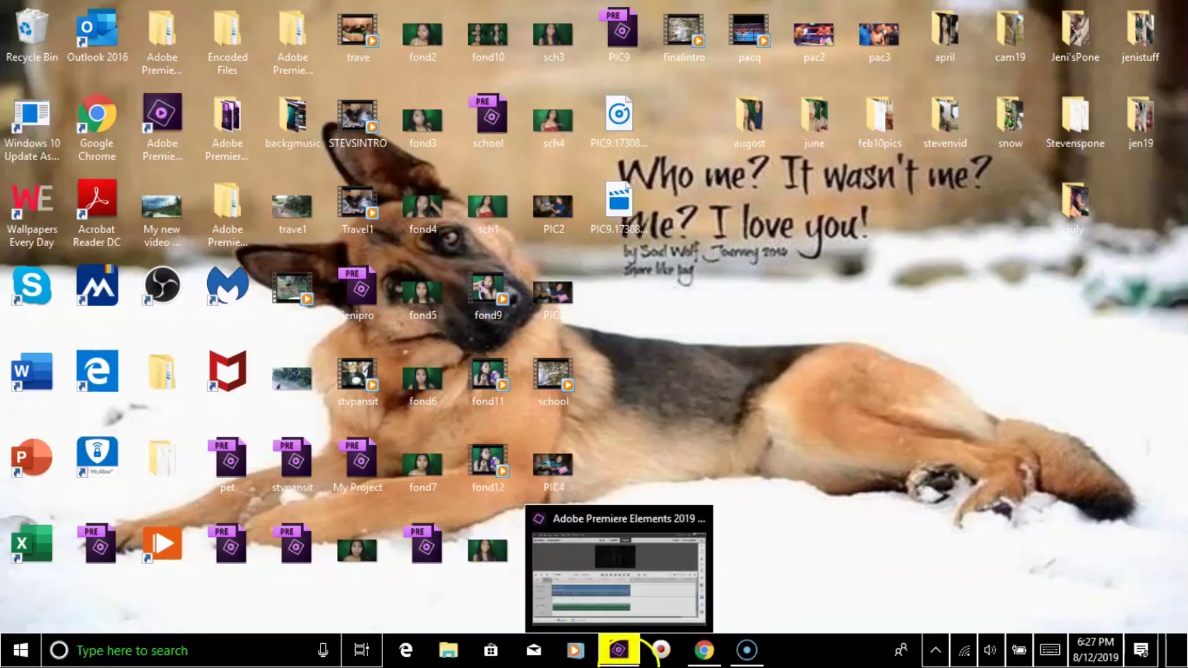
click(630, 661)
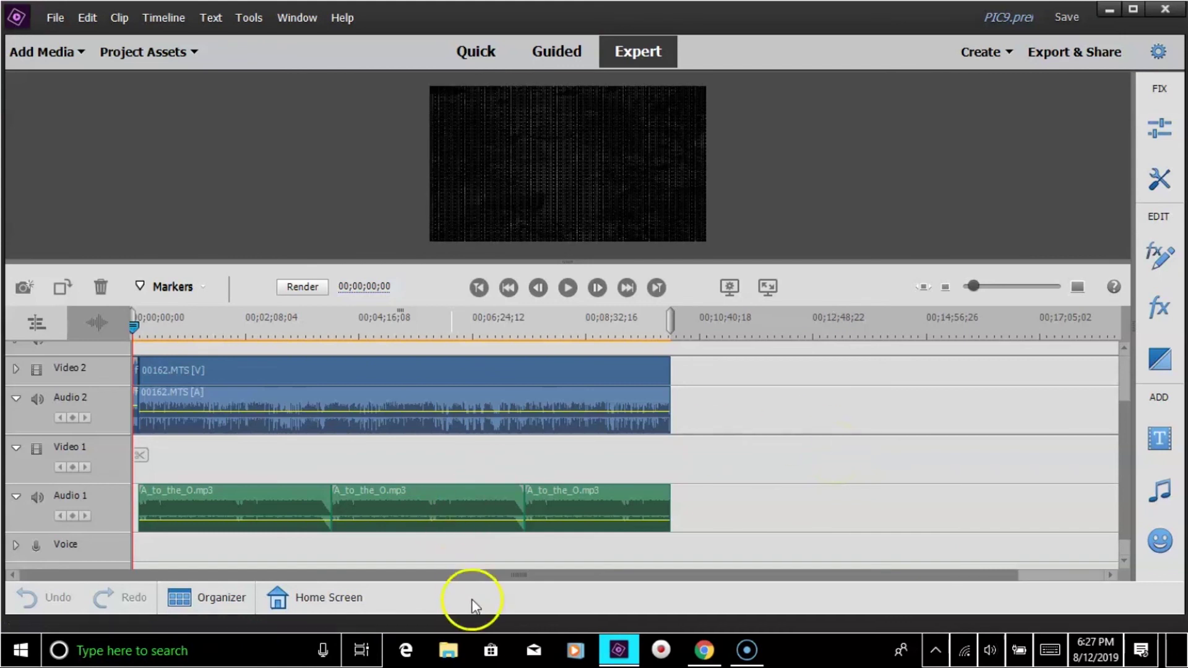
click(747, 650)
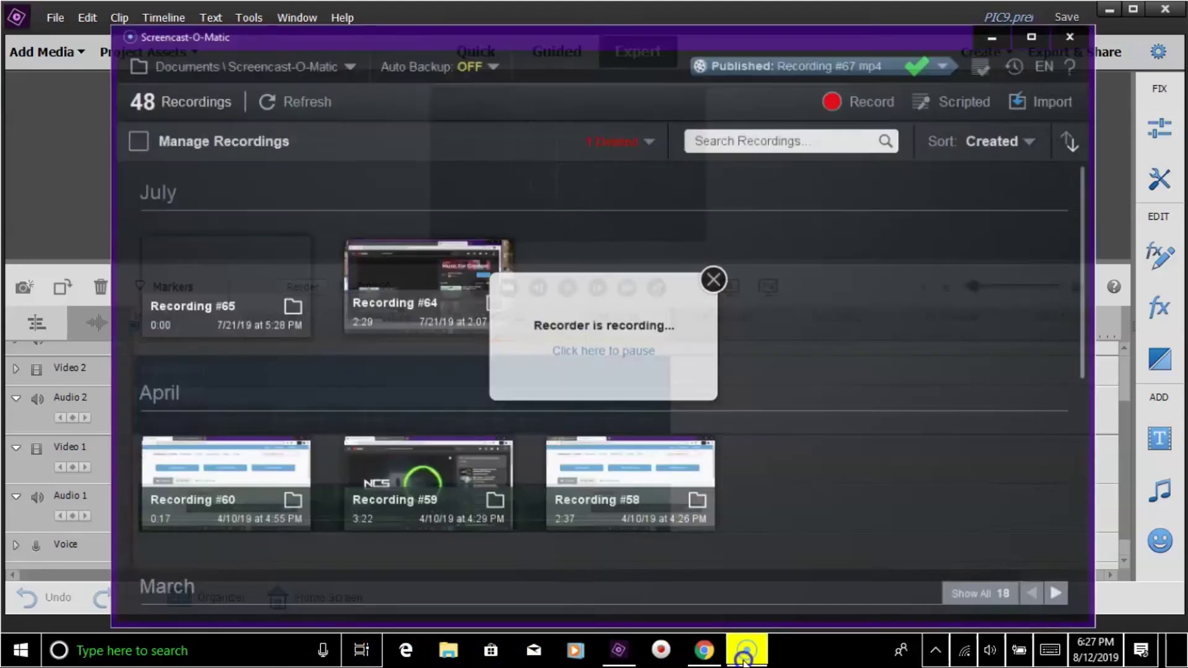